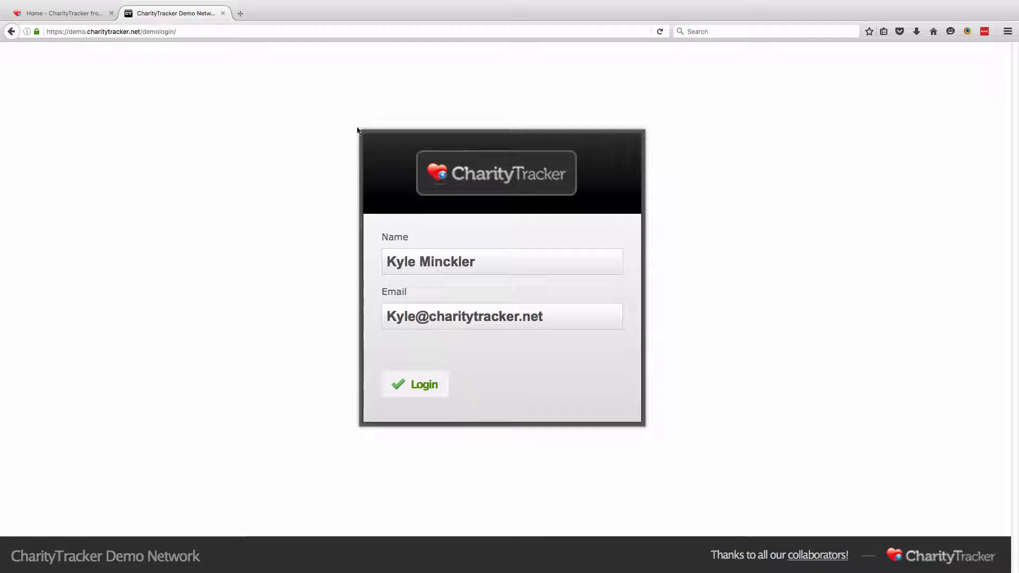
# Log in to the CharityTracker demo network with the prefilled name and email
pyautogui.moveTo(126, 2)
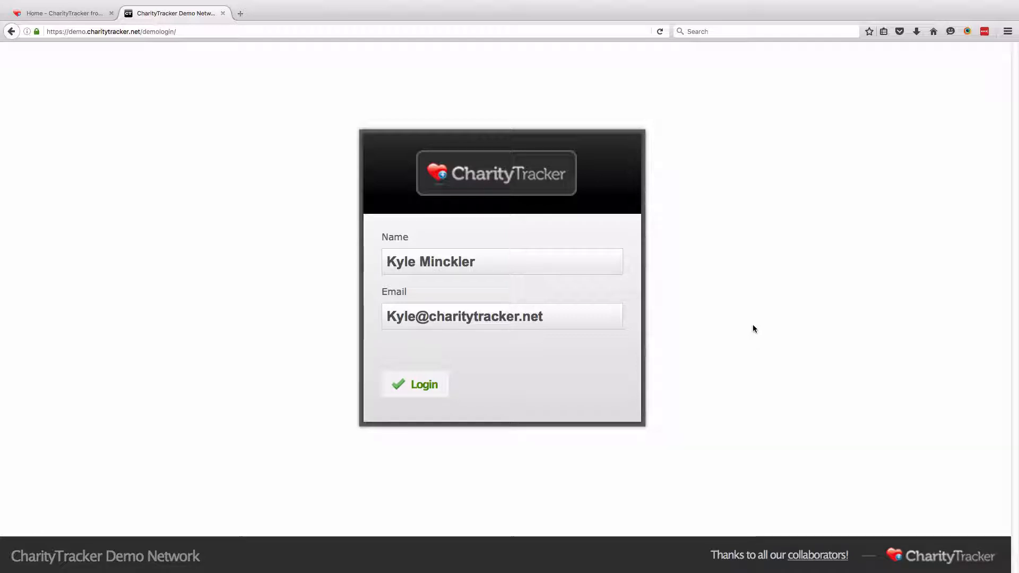
pyautogui.click(419, 389)
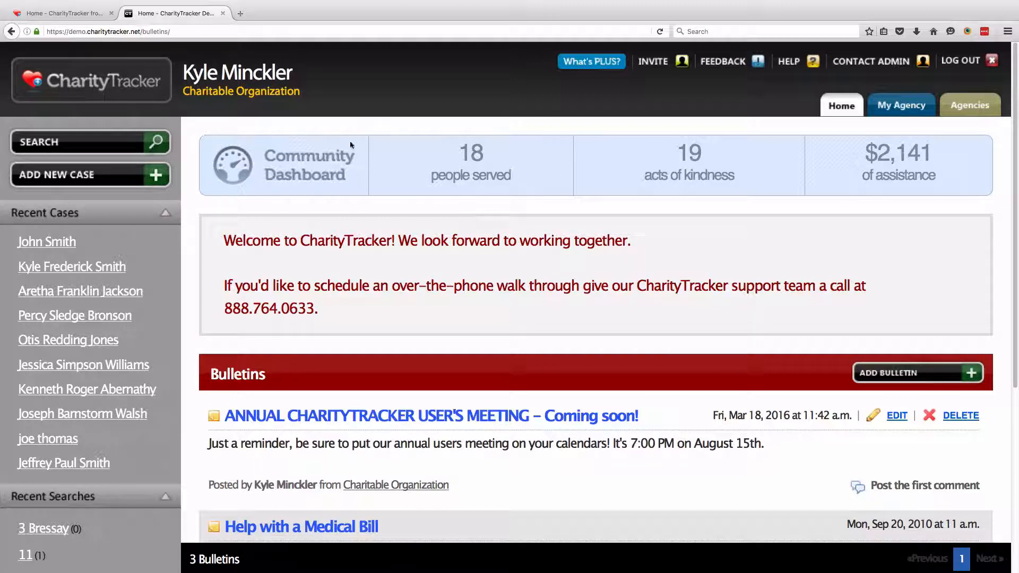
# Highlight the logged-in user's name and the Charitable Organization name in the home page header
pyautogui.moveTo(183, 77); pyautogui.dragTo(291, 76)
pyautogui.click(198, 103)
pyautogui.moveTo(183, 93); pyautogui.dragTo(307, 109)
pyautogui.click(305, 113)
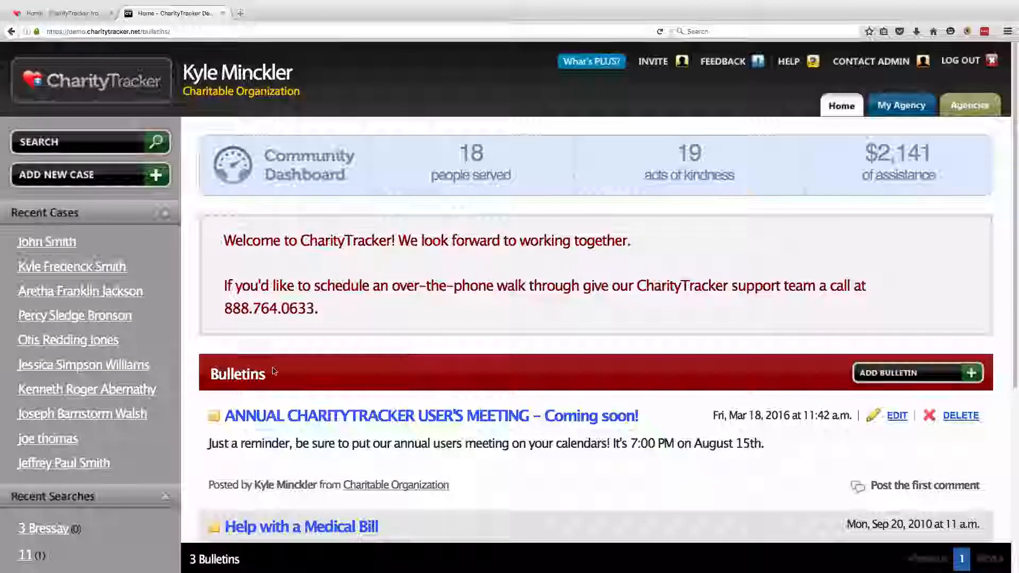
pyautogui.moveTo(211, 374); pyautogui.dragTo(259, 375)
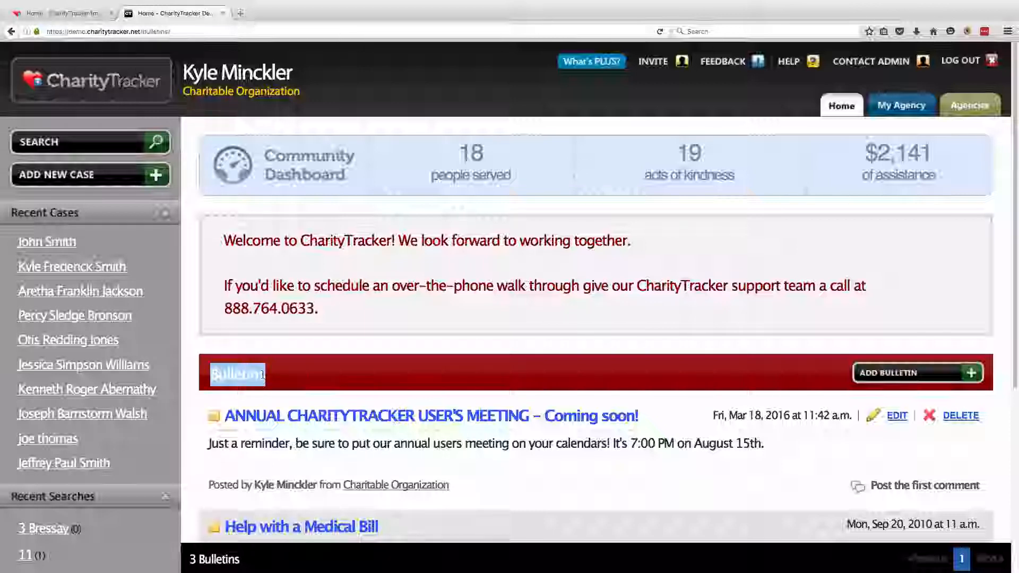
pyautogui.click(307, 373)
pyautogui.scroll(-2, 341, 359)
pyautogui.scroll(-6, 375, 361)
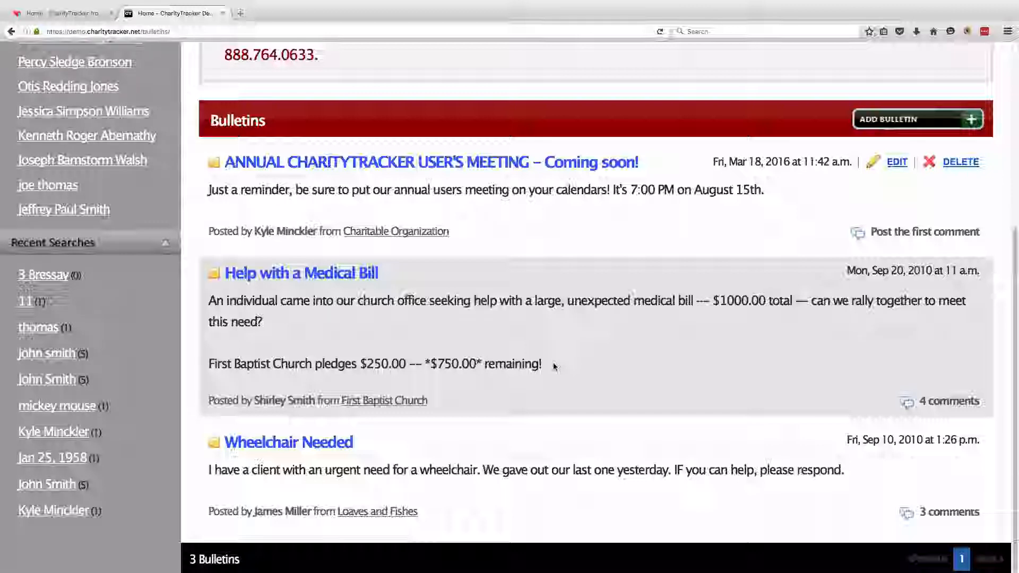
pyautogui.scroll(5, 554, 366)
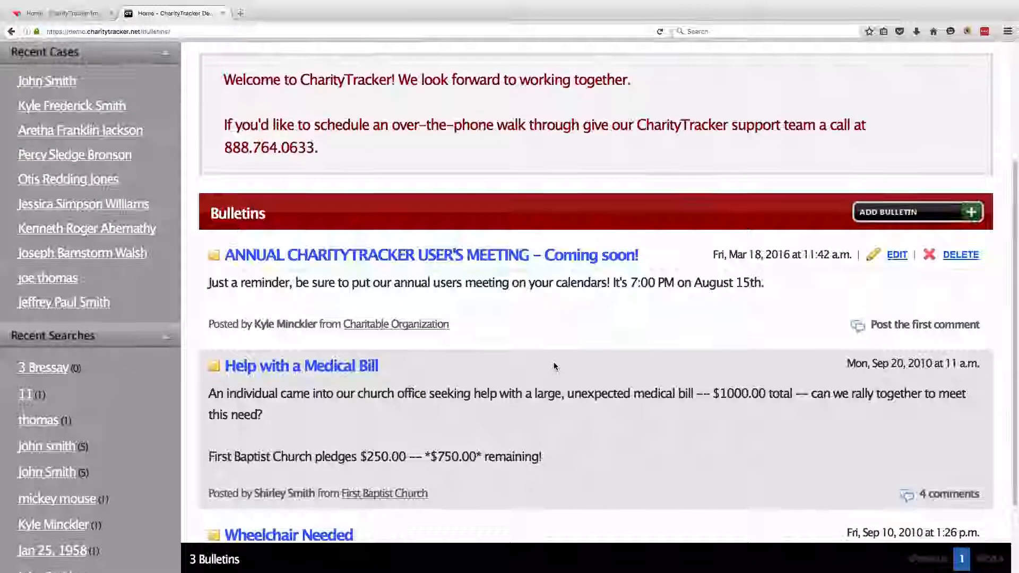
pyautogui.scroll(3, 554, 366)
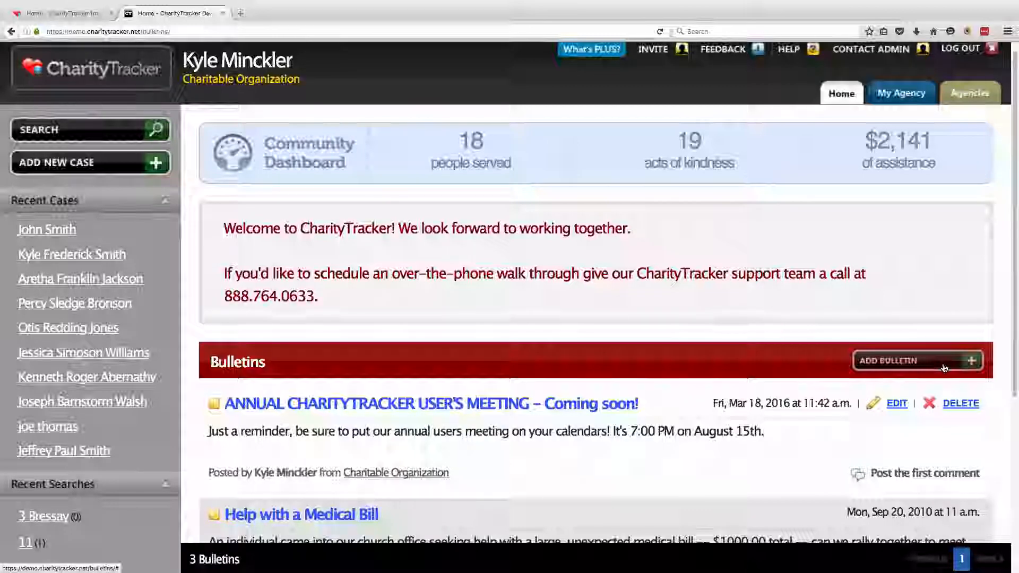
pyautogui.scroll(1, 942, 374)
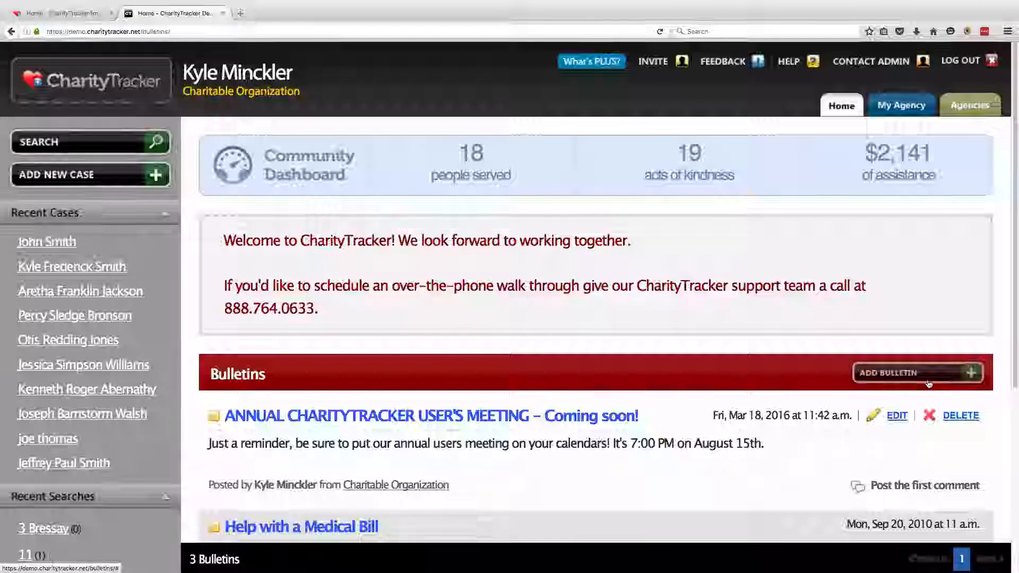
# Post bulletin 'Urgent! Hot Water Heater Needed!' asking 'We have a client in need of one. Can anyone help?', emailing all agencies
pyautogui.click(929, 383)
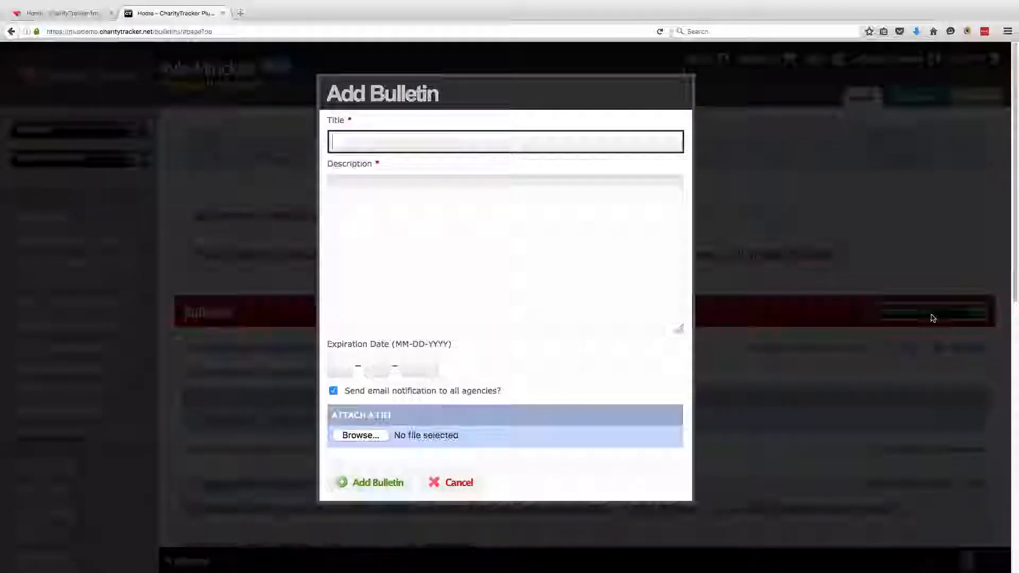
pyautogui.write('Urgent!')
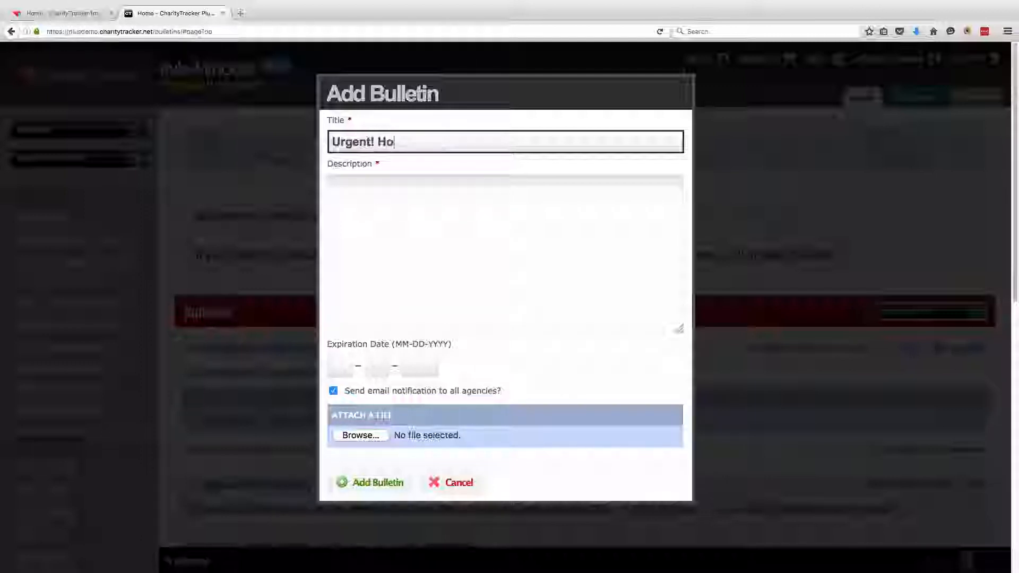
pyautogui.write(' Hot Water Heater ')
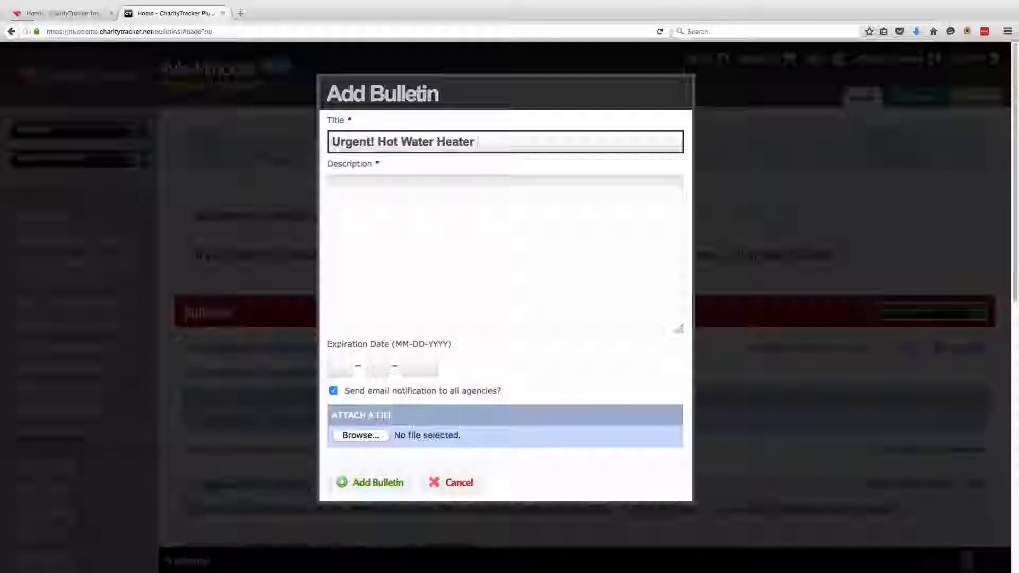
pyautogui.write('Needed!')
pyautogui.press('Tab')
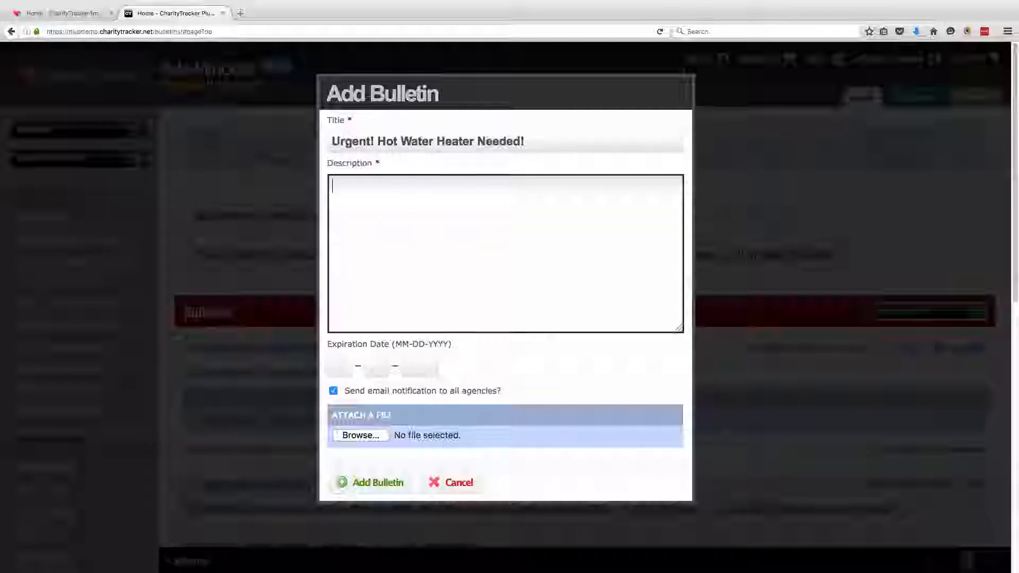
pyautogui.write('We ha')
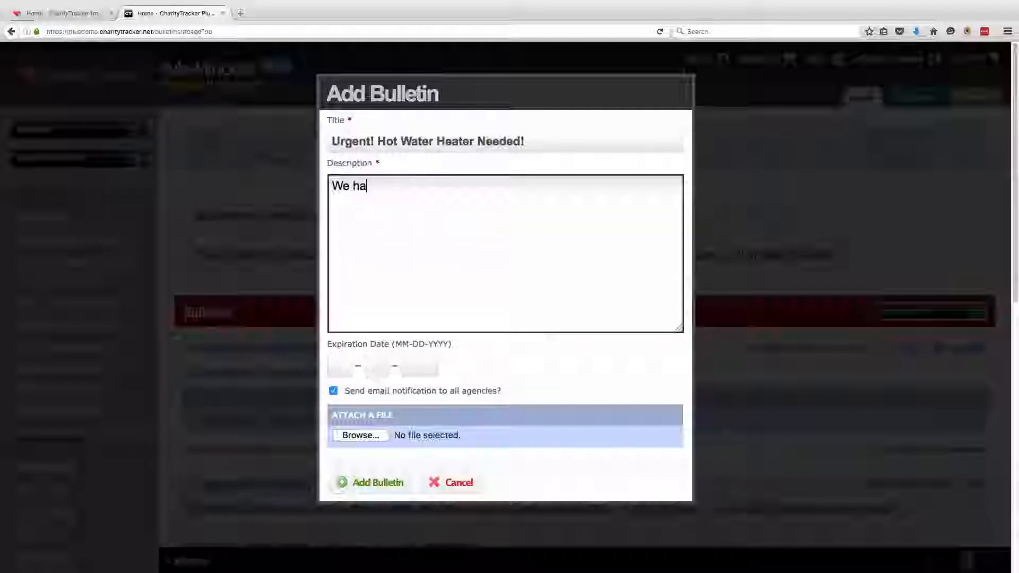
pyautogui.write('ve a client in nee')
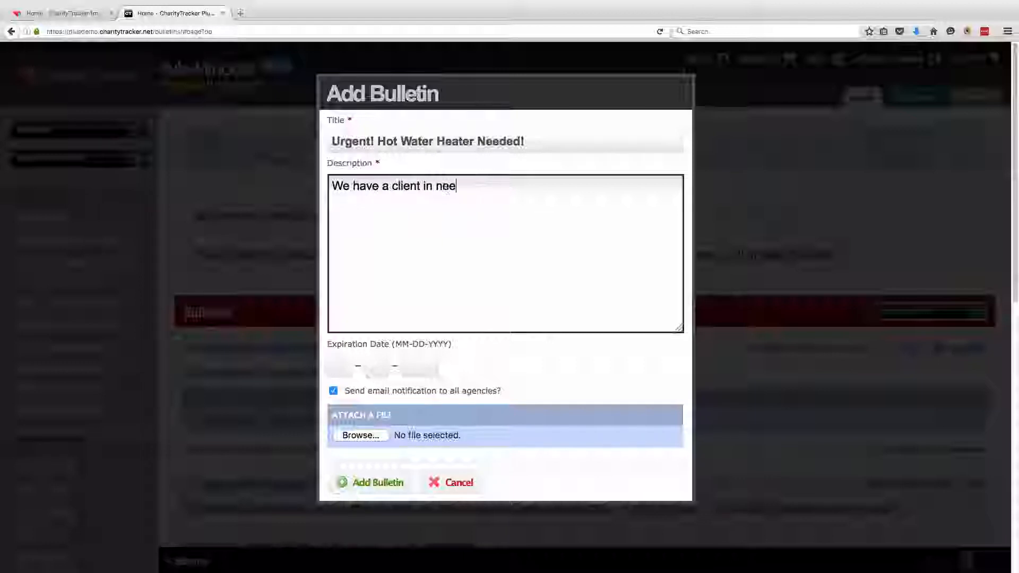
pyautogui.write('d of one. Ca')
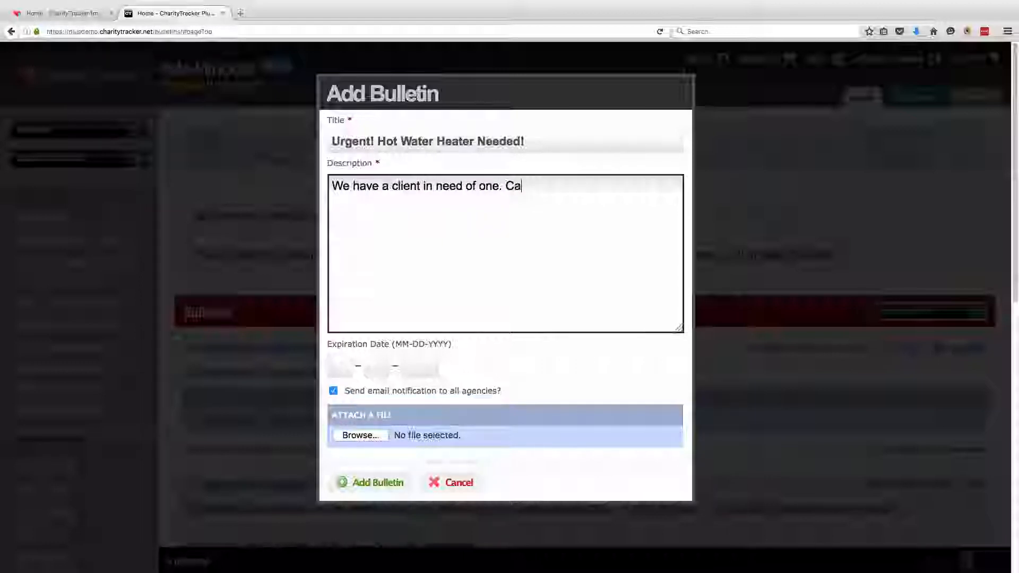
pyautogui.write('n anyone help?')
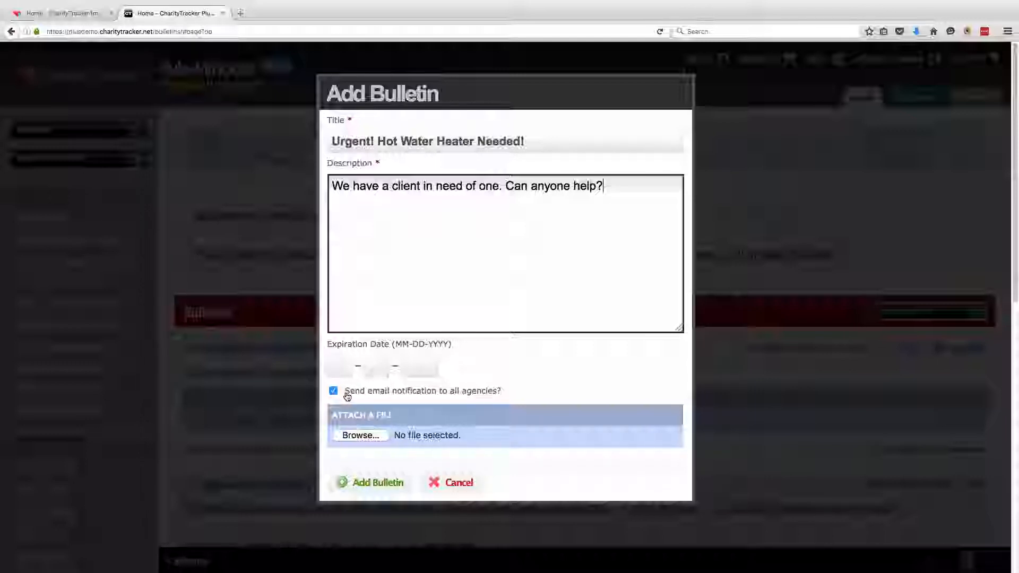
pyautogui.moveTo(349, 396); pyautogui.dragTo(502, 396)
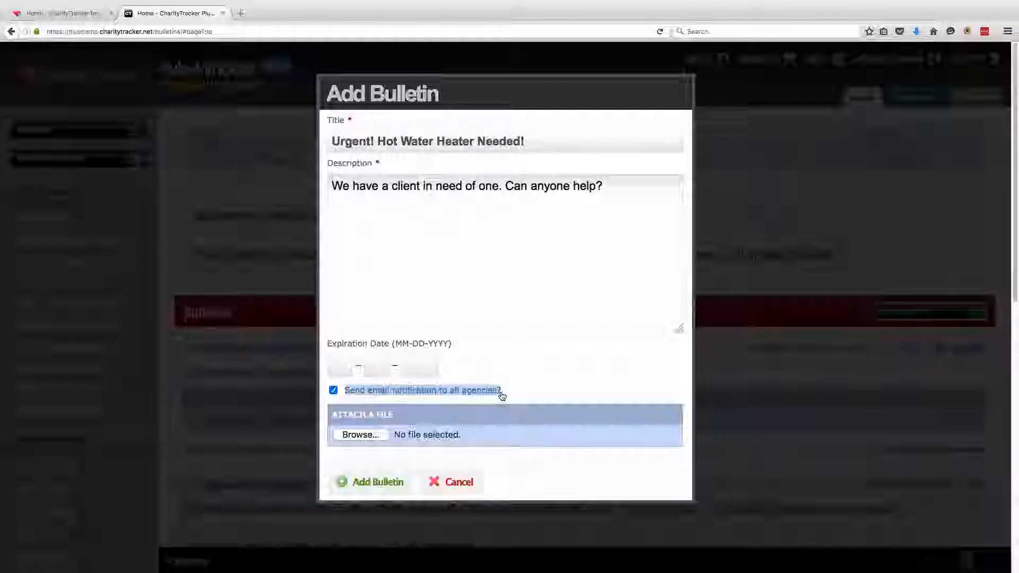
pyautogui.click(541, 384)
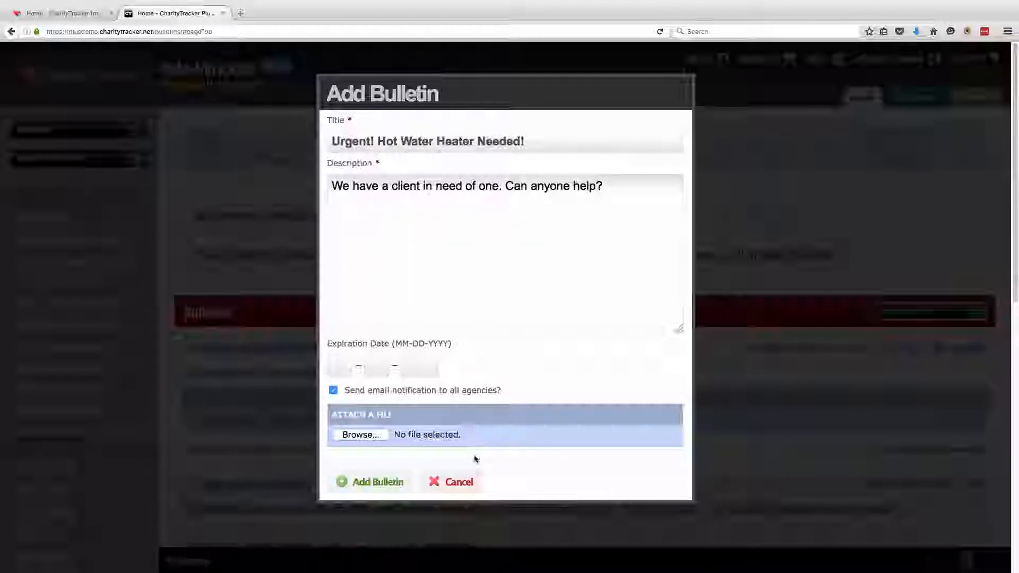
pyautogui.click(374, 483)
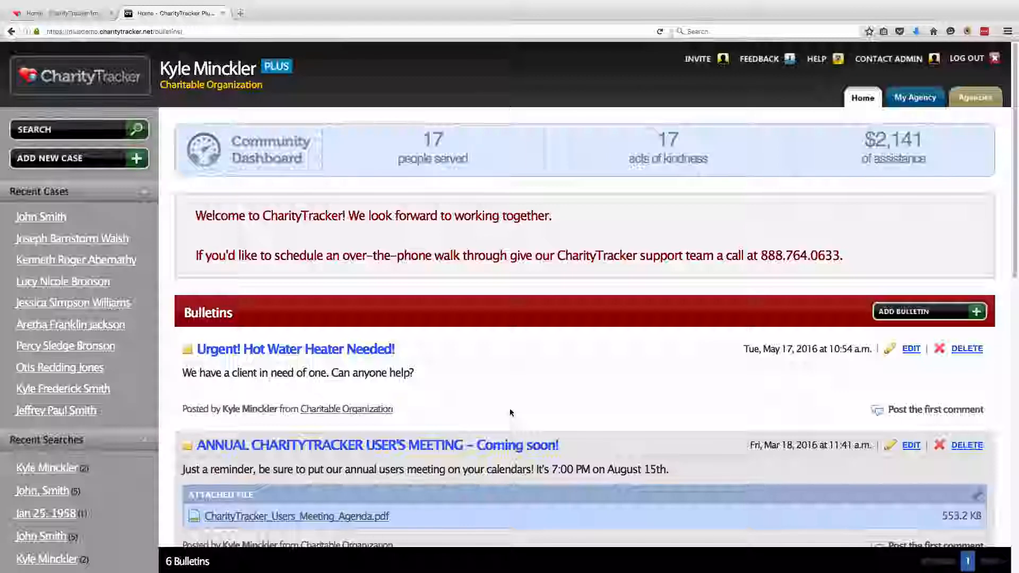
# Open the hot water heater bulletin and begin its first comment
pyautogui.click(941, 415)
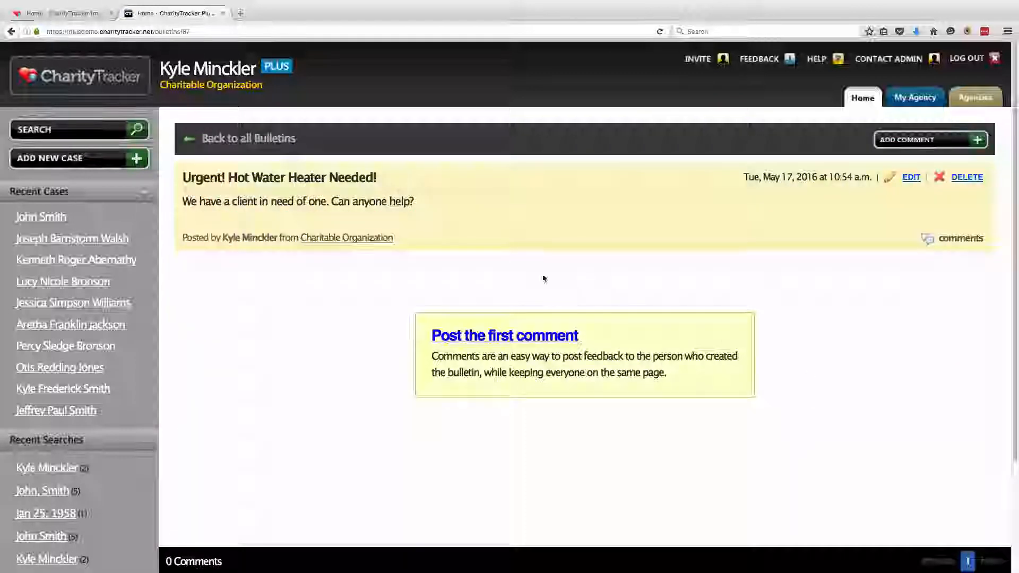
pyautogui.click(496, 336)
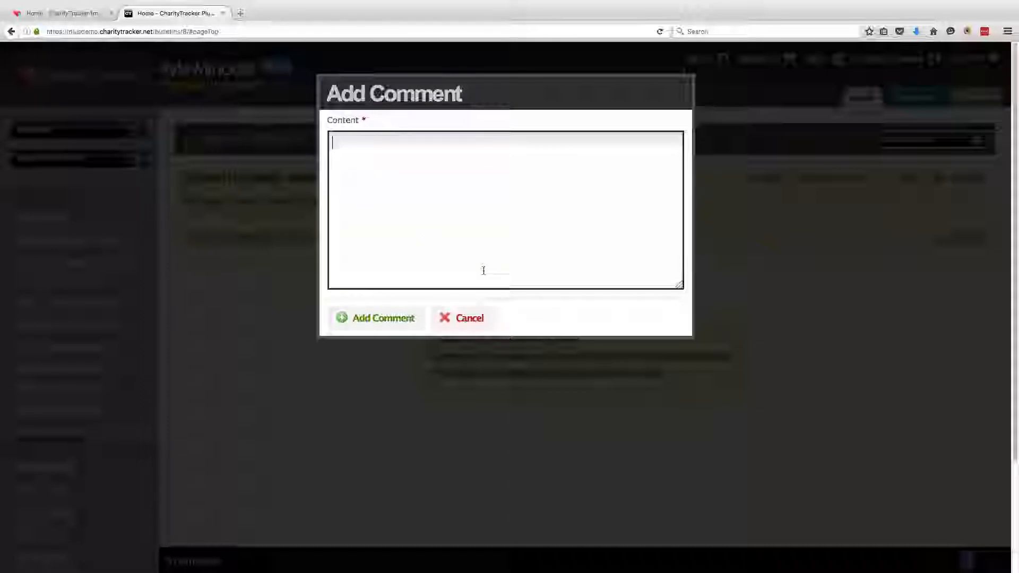
# Comment 'We can help! Who do we call?' on the bulletin, return to Bulletins, then go to My Agency
pyautogui.click(483, 271)
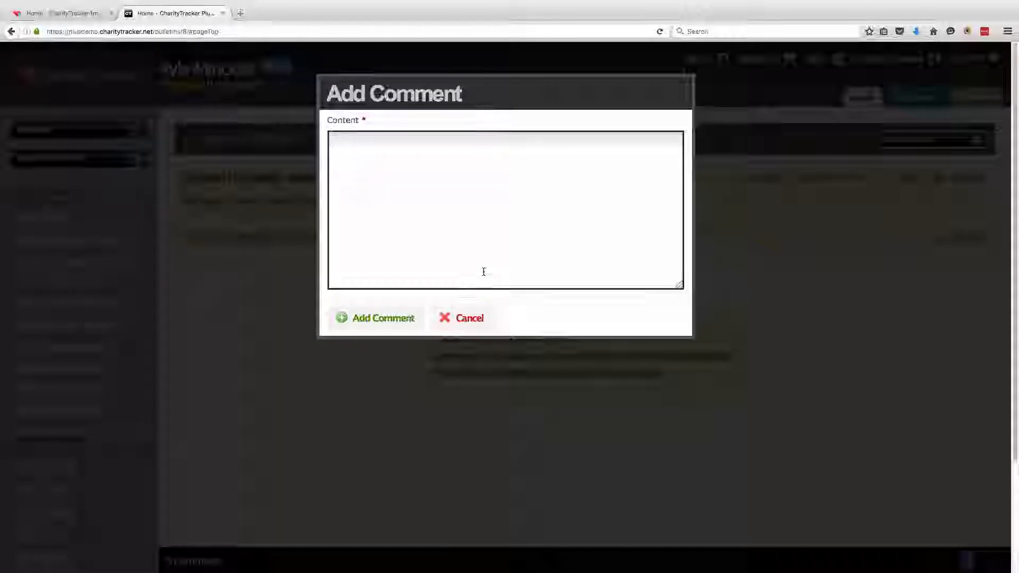
pyautogui.write('W')
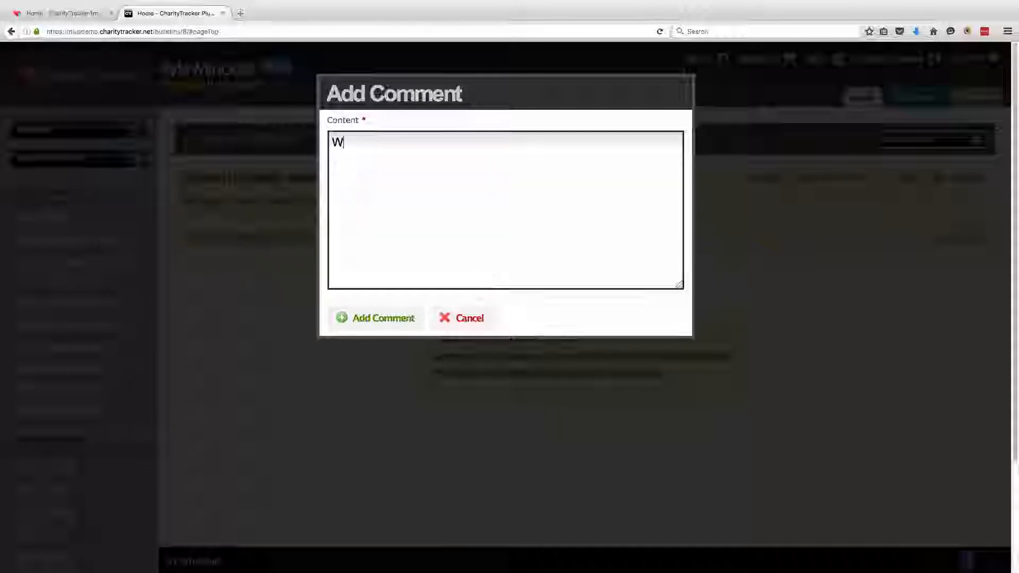
pyautogui.write('e can help! W')
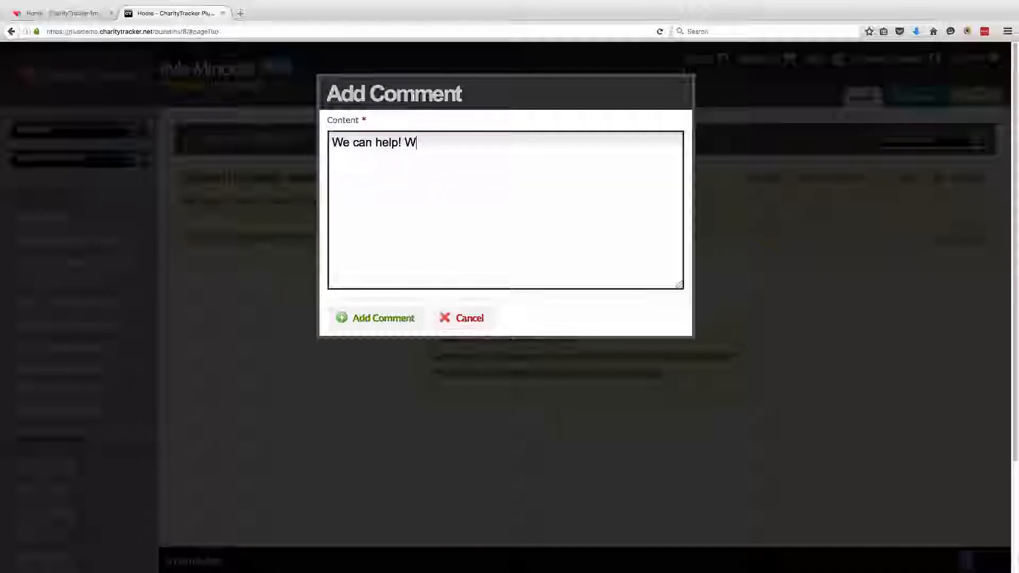
pyautogui.write('ho do we call?')
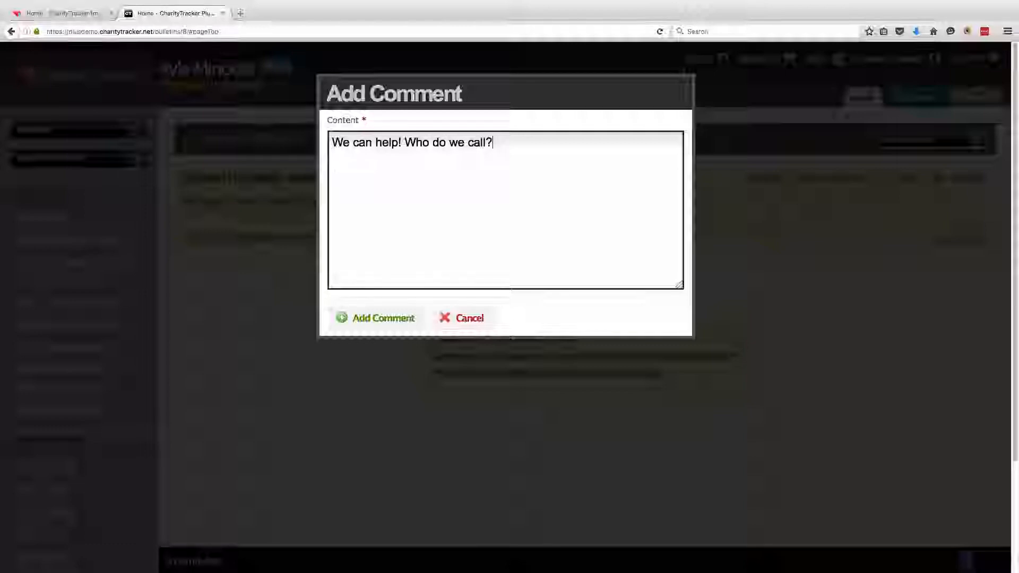
pyautogui.click(416, 318)
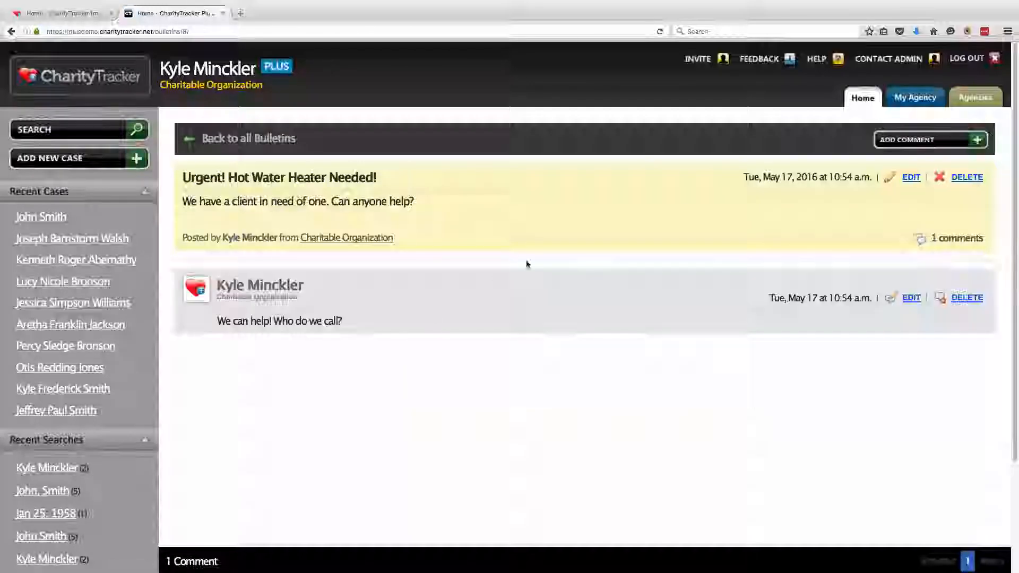
pyautogui.click(280, 145)
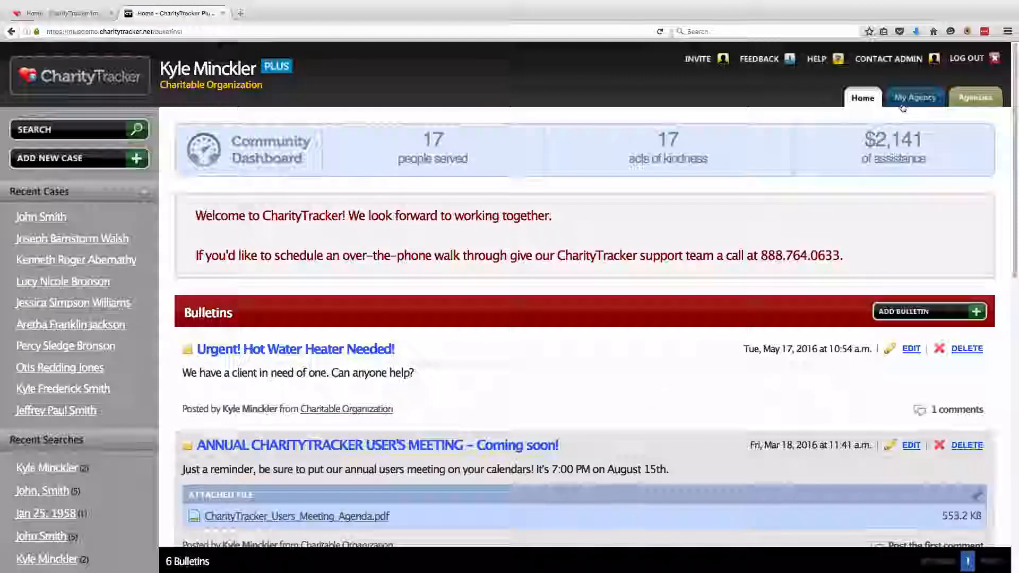
pyautogui.click(918, 105)
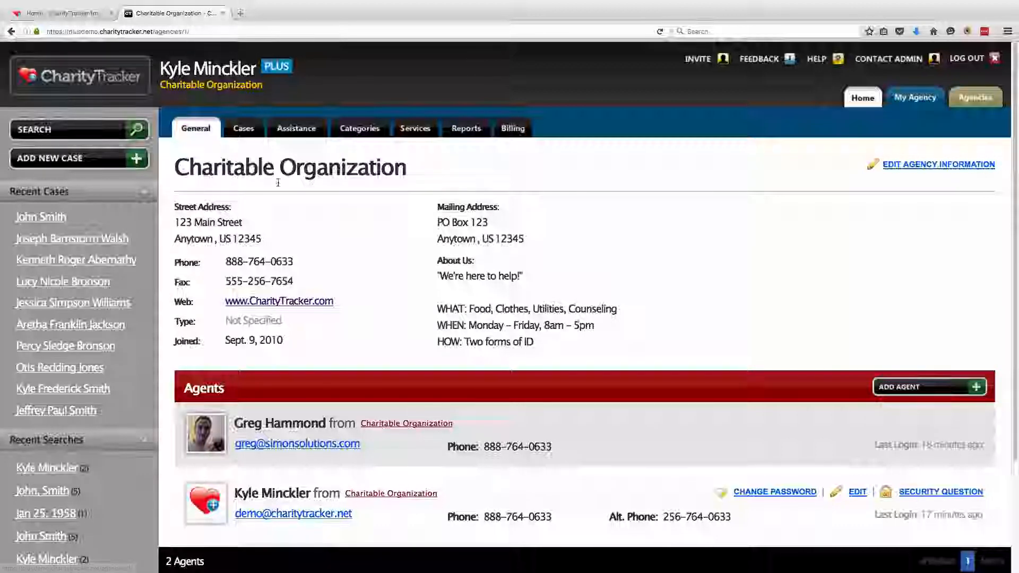
# Highlight the agency's name and street address on the My Agency page
pyautogui.moveTo(180, 173); pyautogui.dragTo(406, 173)
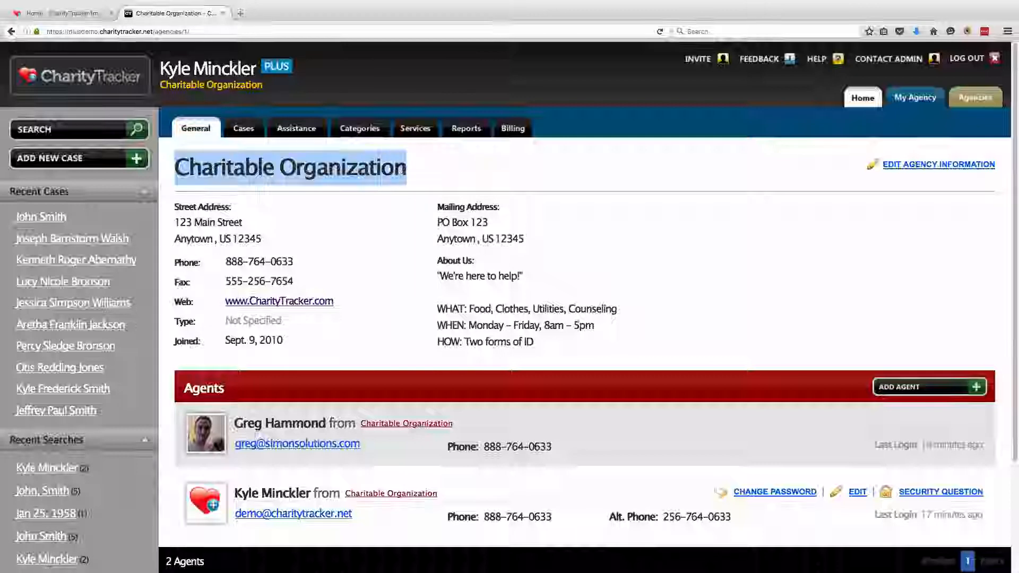
pyautogui.moveTo(292, 214); pyautogui.dragTo(291, 261)
pyautogui.click(549, 232)
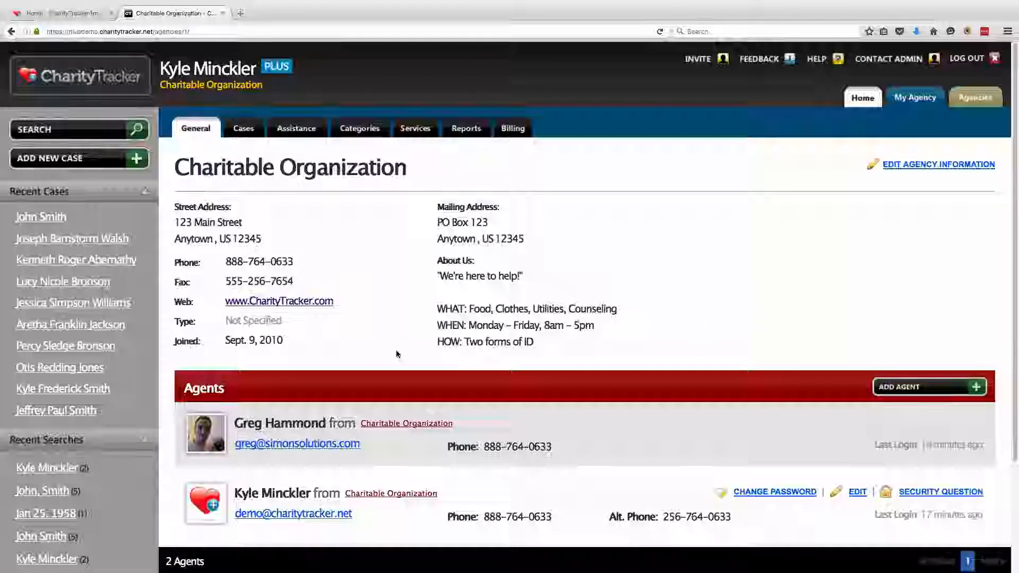
# Highlight the Agents heading and both agent names, then switch to the Services list
pyautogui.moveTo(184, 388); pyautogui.dragTo(222, 390)
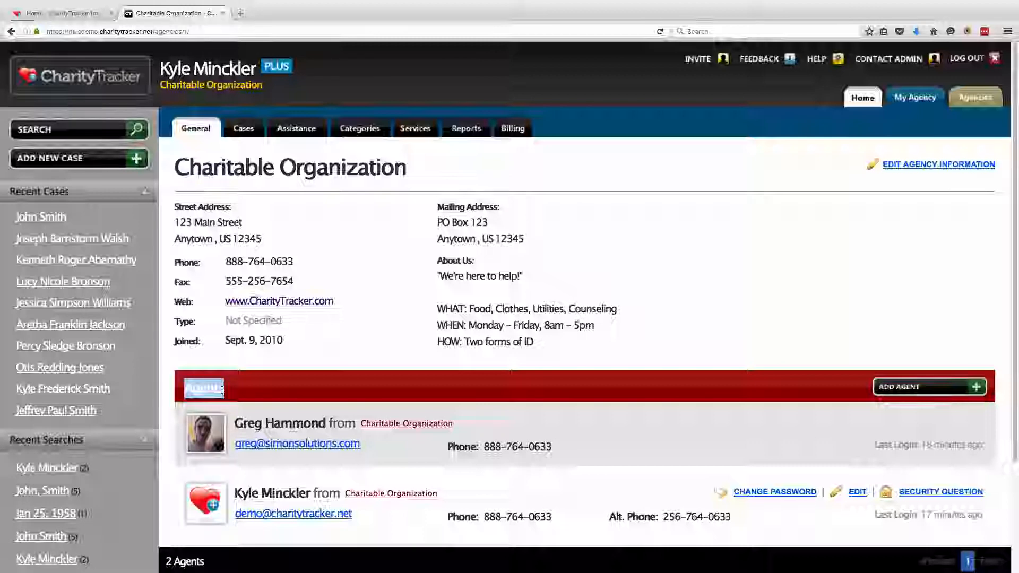
pyautogui.click(245, 398)
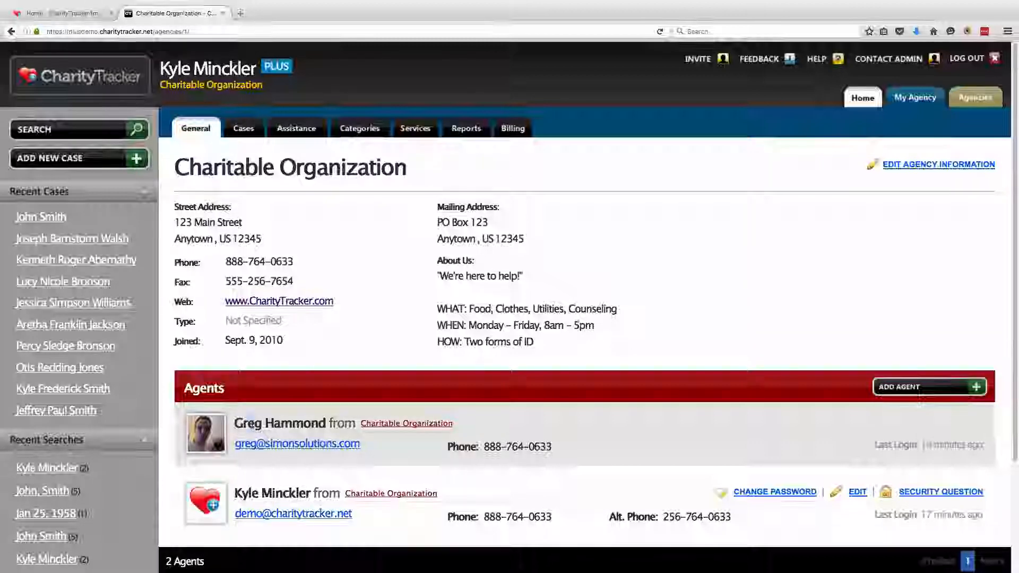
pyautogui.moveTo(234, 423); pyautogui.dragTo(325, 424)
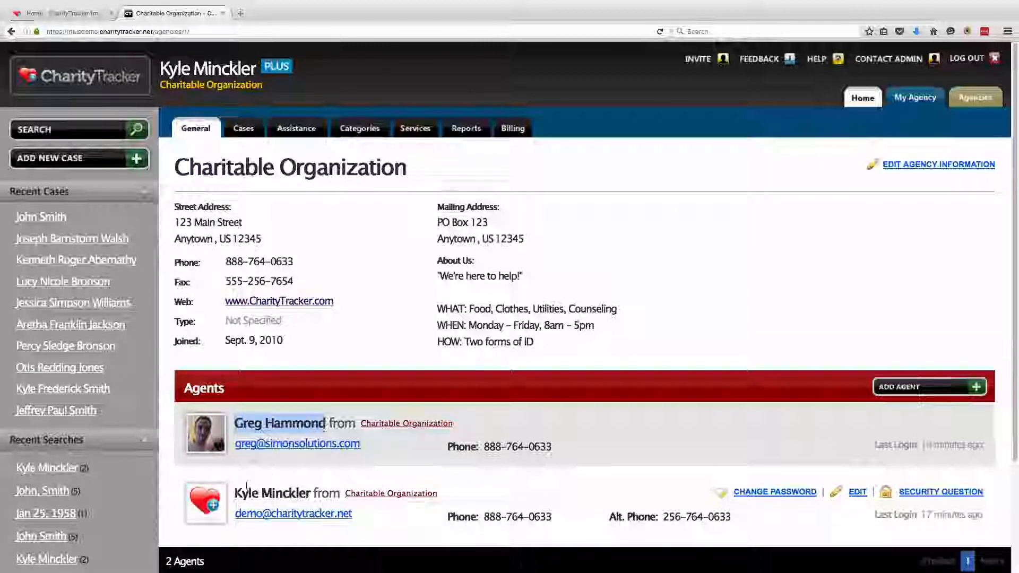
pyautogui.moveTo(235, 493); pyautogui.dragTo(310, 493)
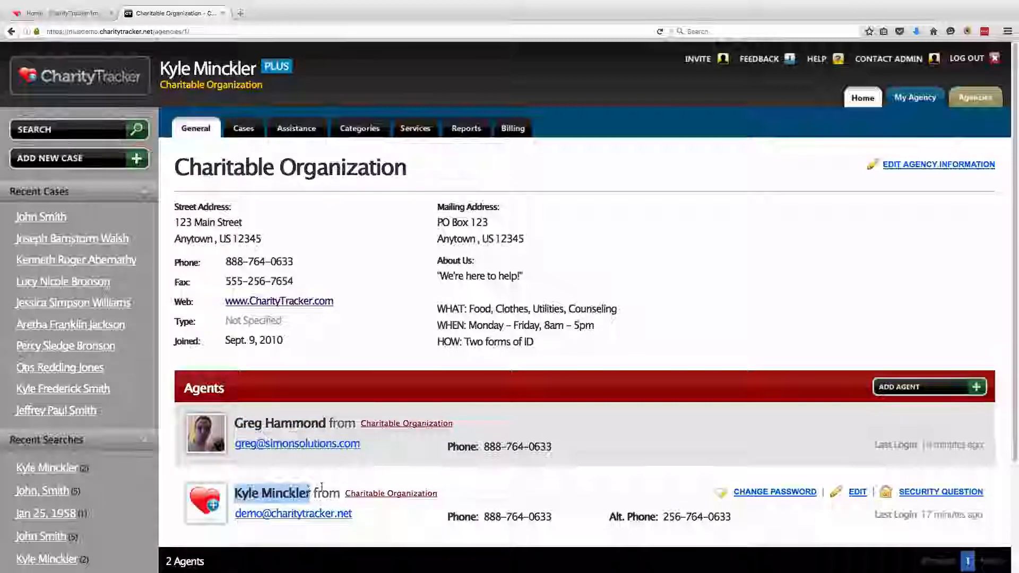
pyautogui.click(321, 486)
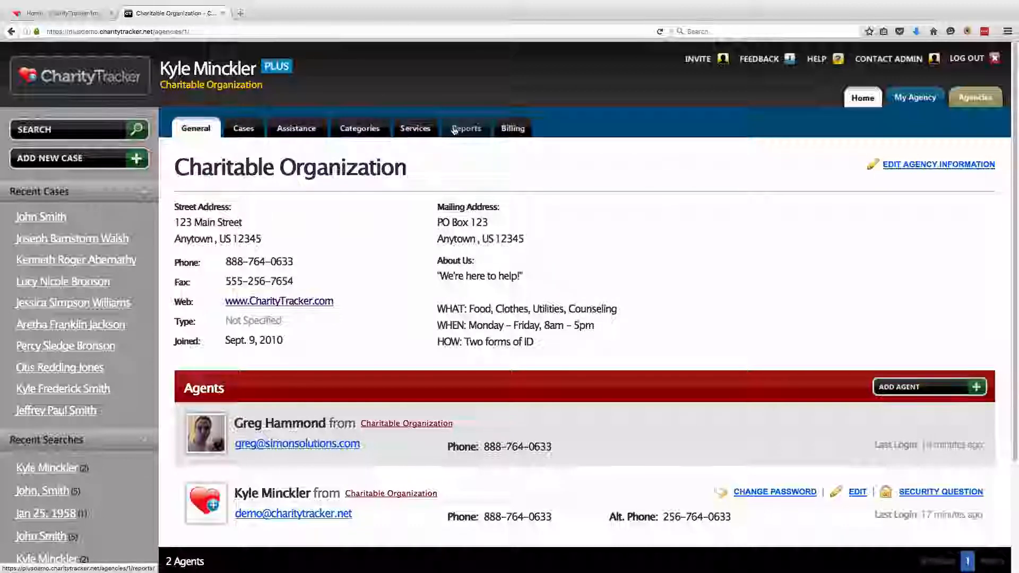
pyautogui.click(420, 139)
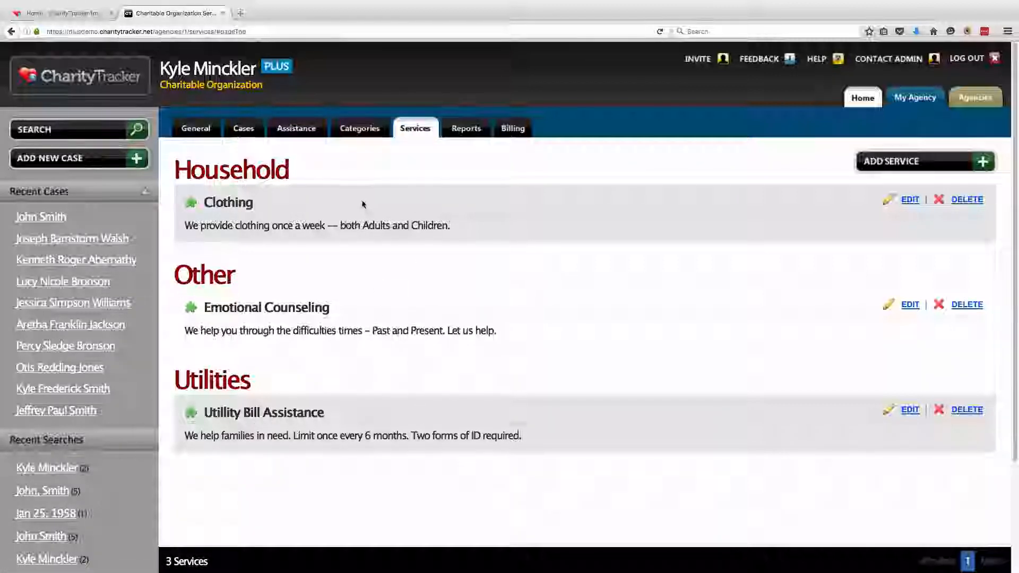
# Point out the Clothing, Emotional Counseling and Utility Bill Assistance services, then start adding a service
pyautogui.moveTo(205, 202); pyautogui.dragTo(252, 203)
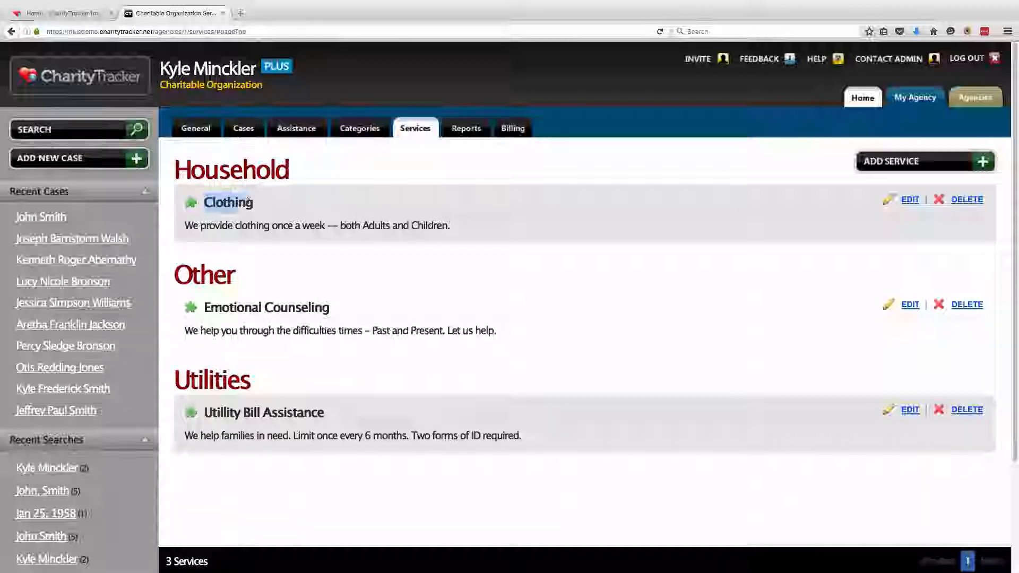
pyautogui.moveTo(204, 308); pyautogui.dragTo(329, 308)
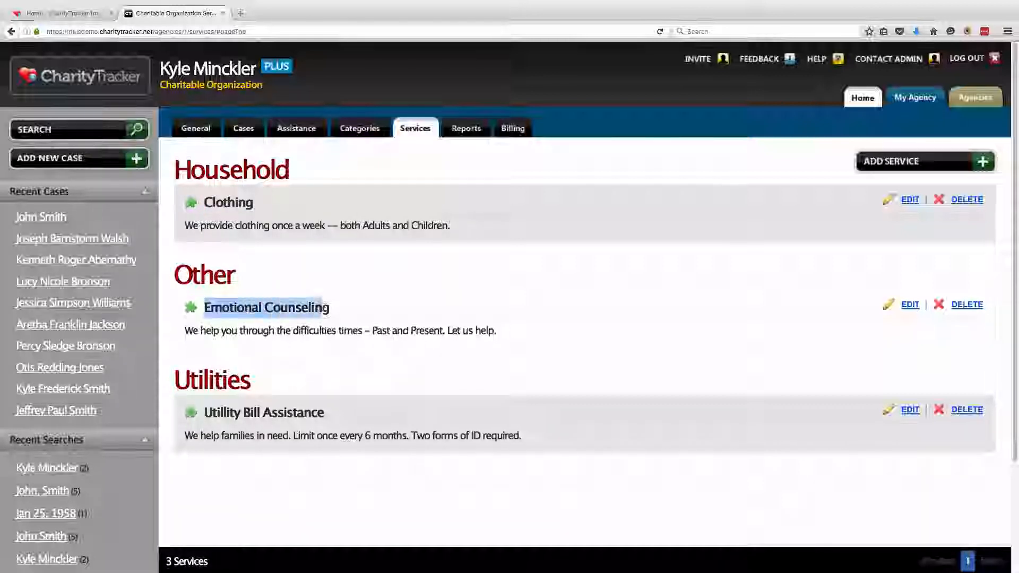
pyautogui.click(206, 412)
pyautogui.moveTo(205, 412); pyautogui.dragTo(324, 413)
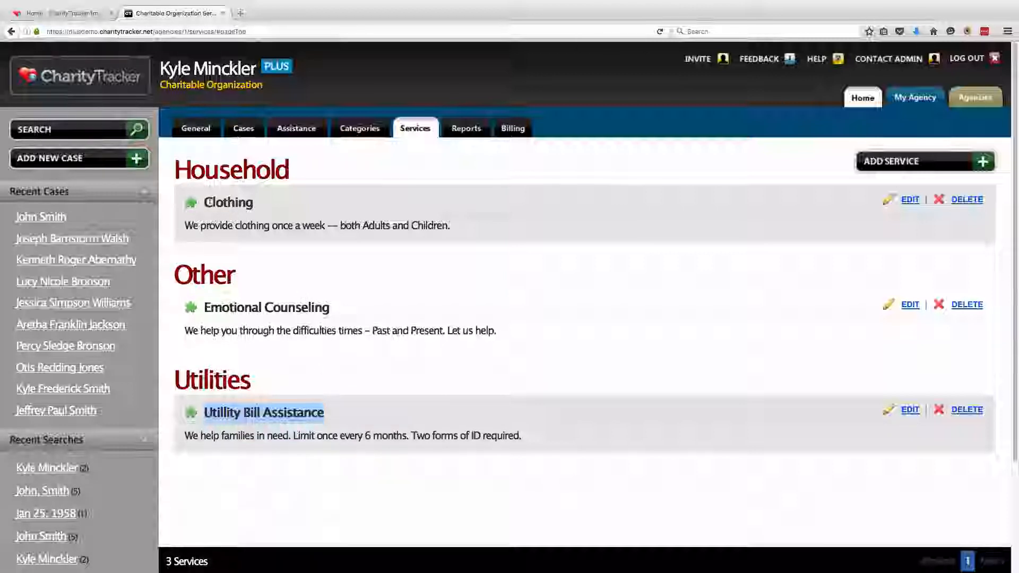
pyautogui.moveTo(203, 202); pyautogui.dragTo(250, 202)
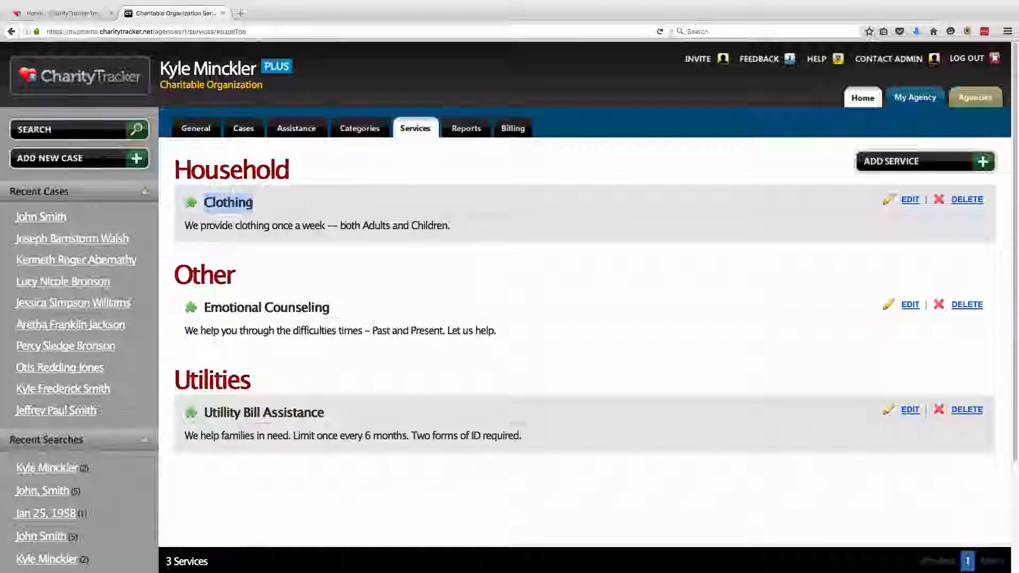
pyautogui.moveTo(202, 307); pyautogui.dragTo(329, 308)
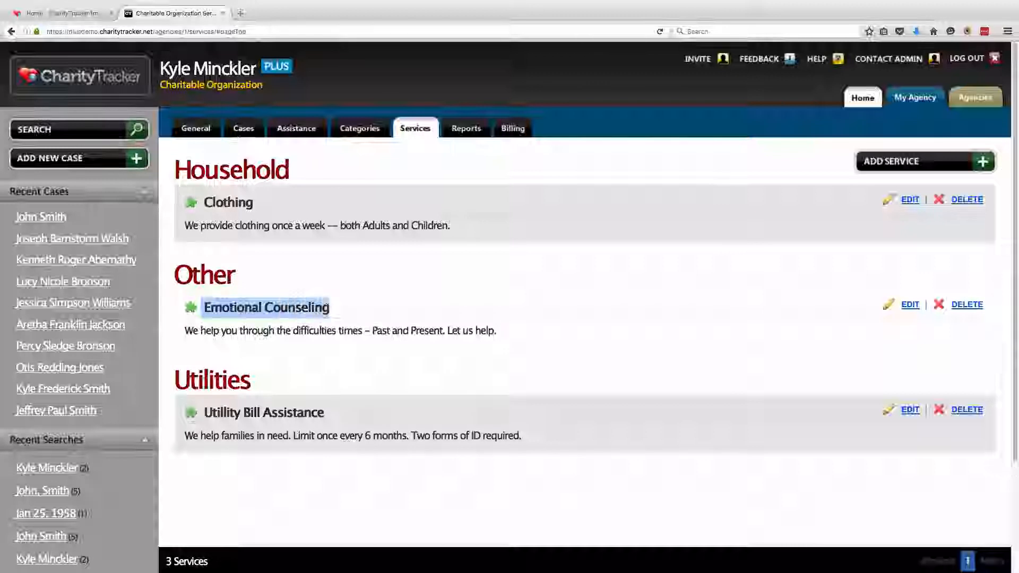
pyautogui.moveTo(203, 412); pyautogui.dragTo(332, 413)
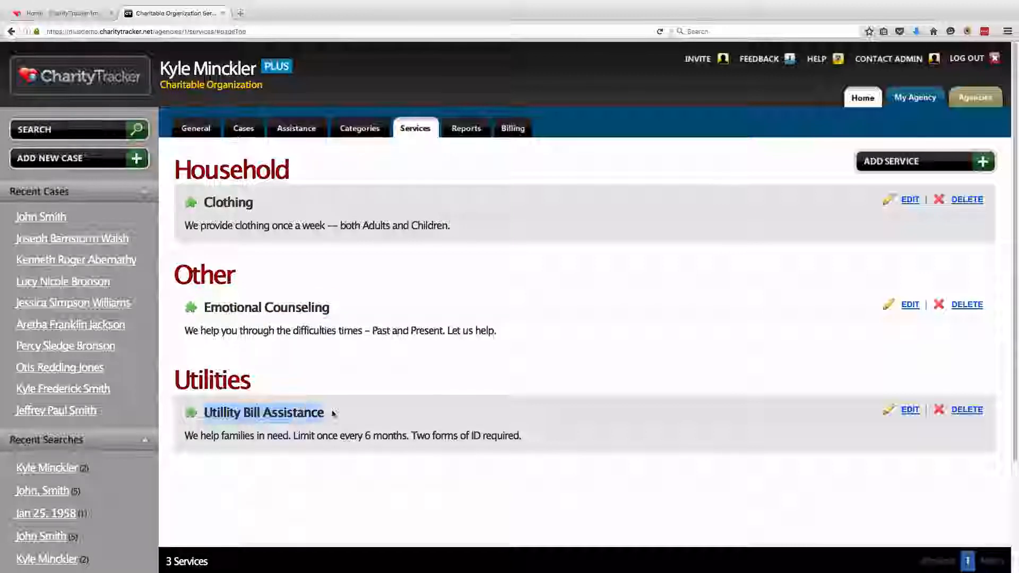
pyautogui.click(333, 404)
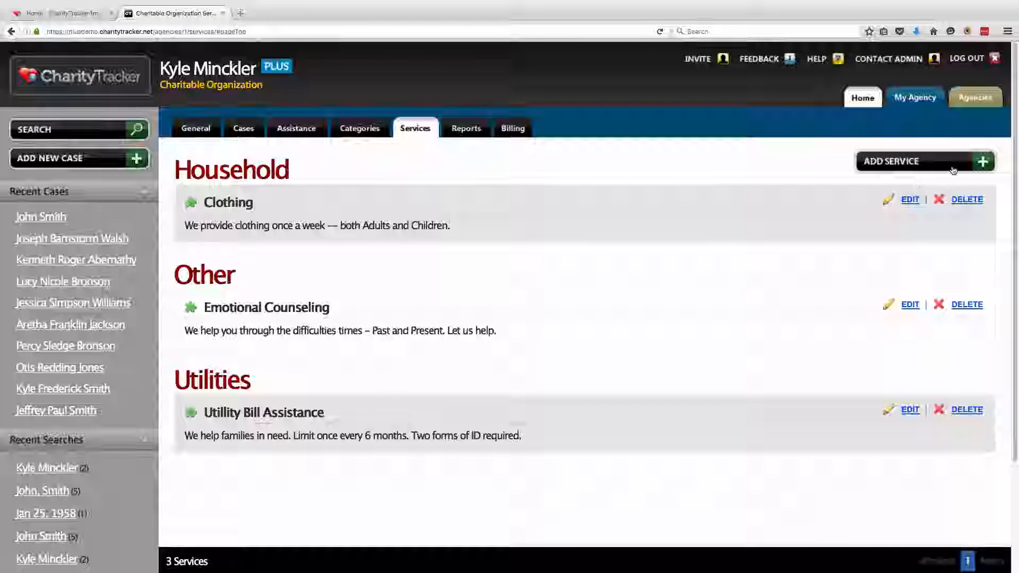
pyautogui.click(934, 160)
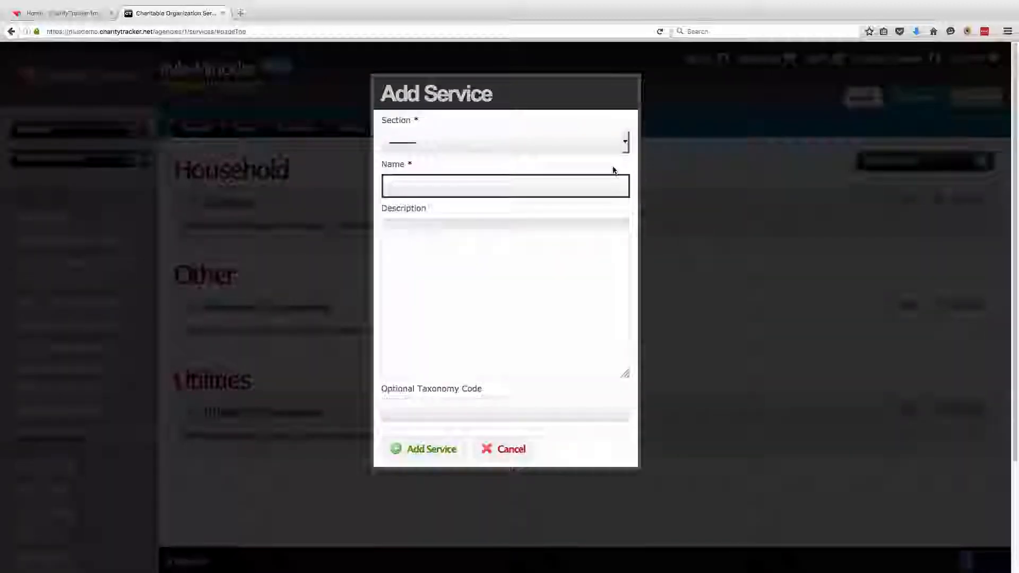
# Add a Food Pantry service under Food: 'We help families in need. Once a month per HH. 2 forms of ID required.'
pyautogui.click(613, 170)
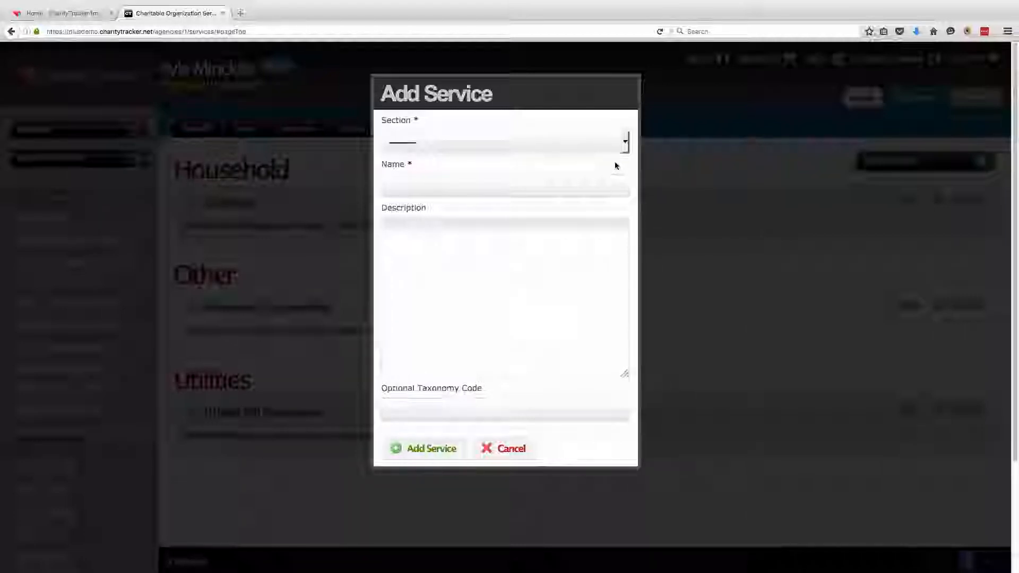
pyautogui.click(625, 143)
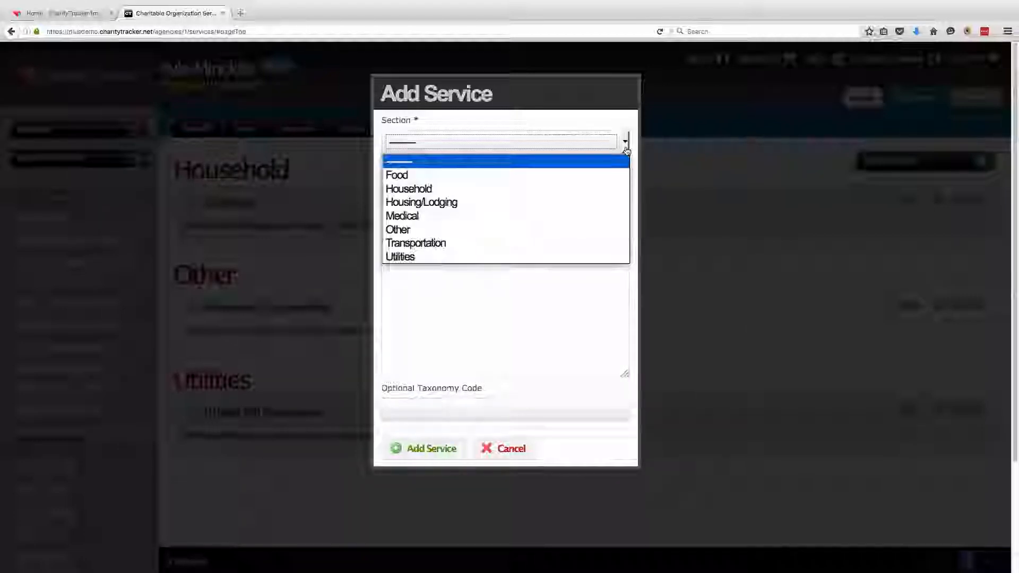
pyautogui.click(426, 176)
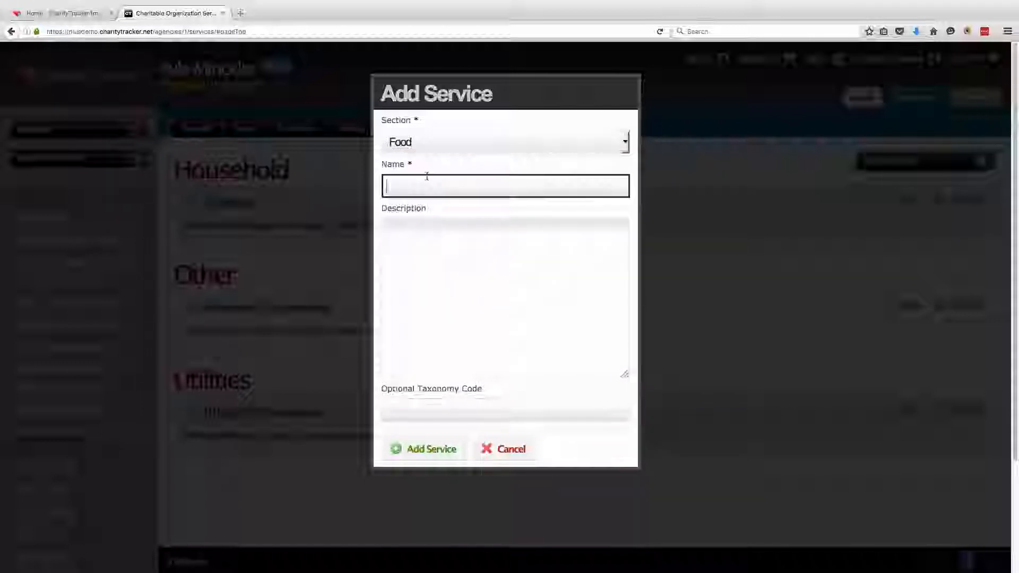
pyautogui.write('F')
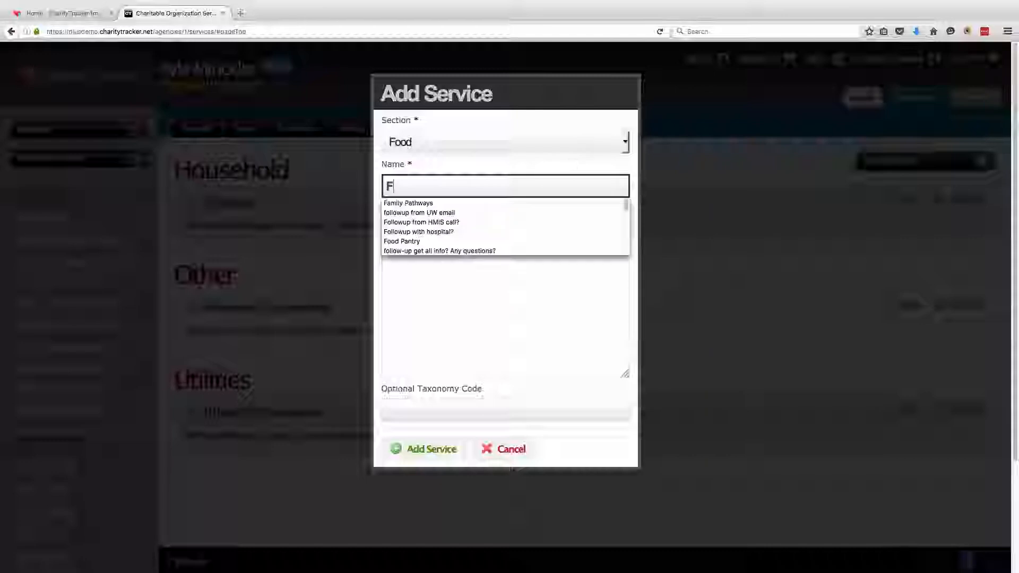
pyautogui.write('ood Pantry')
pyautogui.press('Tab')
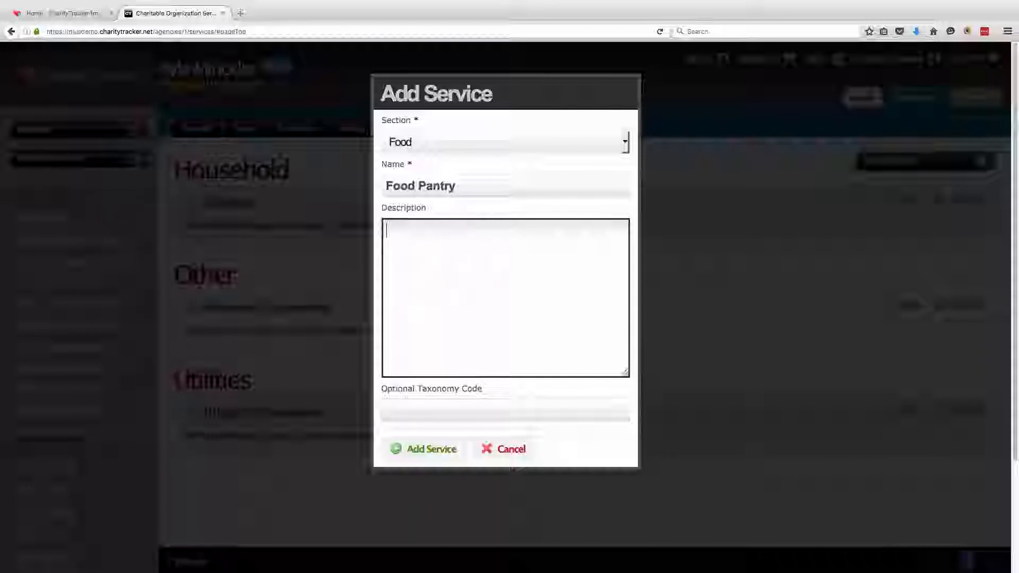
pyautogui.write('We help ')
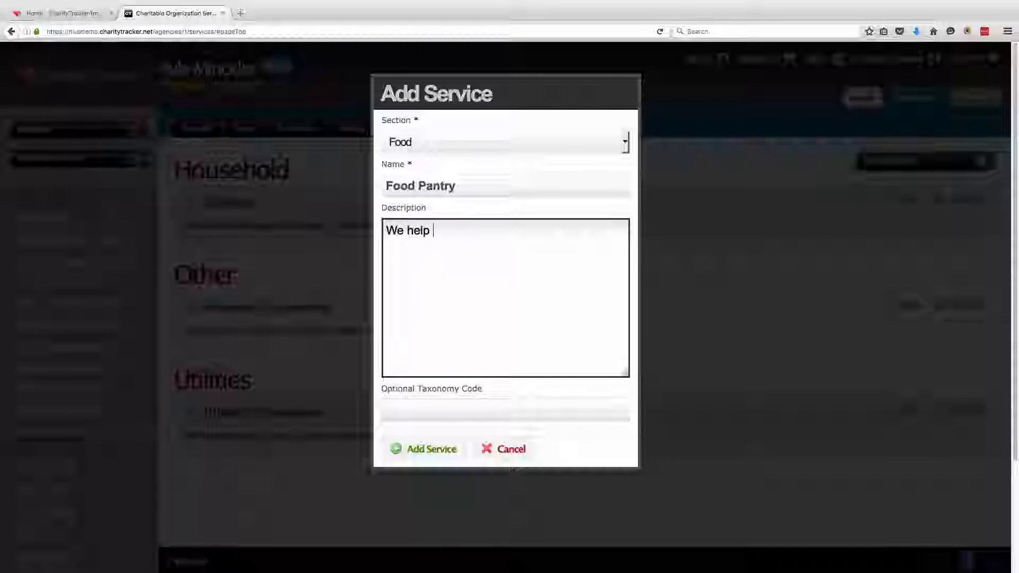
pyautogui.write('families in ne')
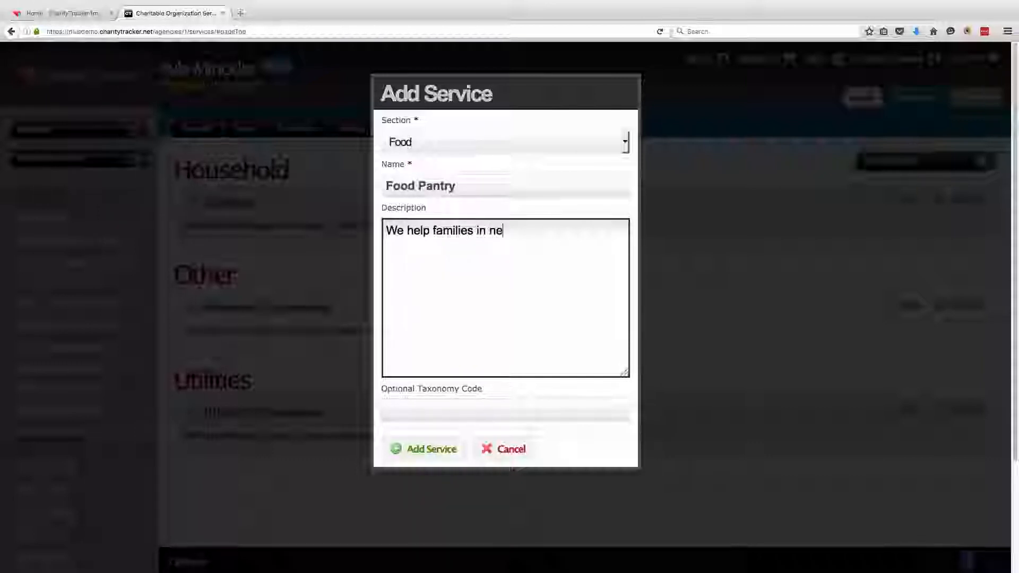
pyautogui.write('ed. Once a month per ')
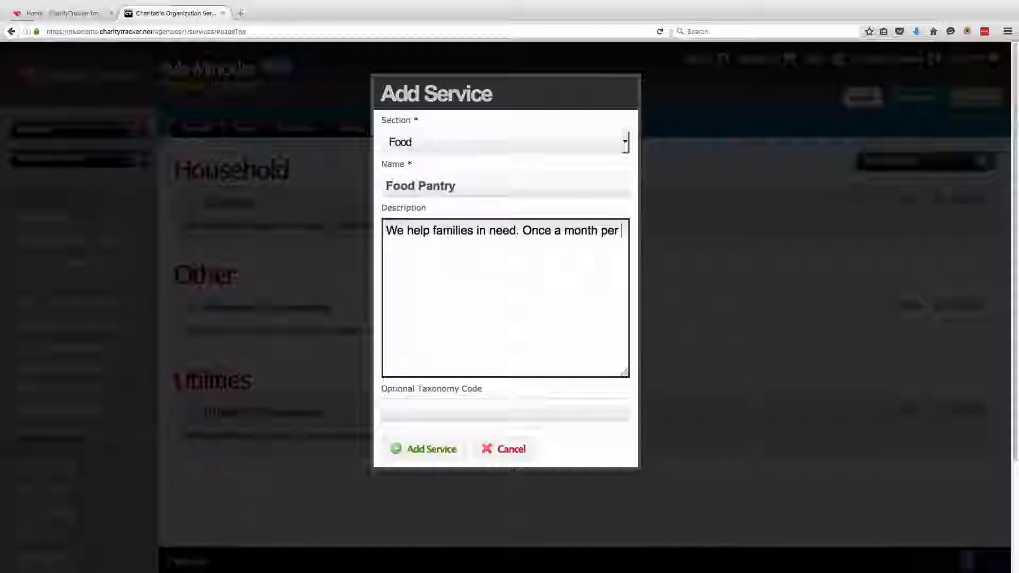
pyautogui.write('HH. 2 forms of ID requi')
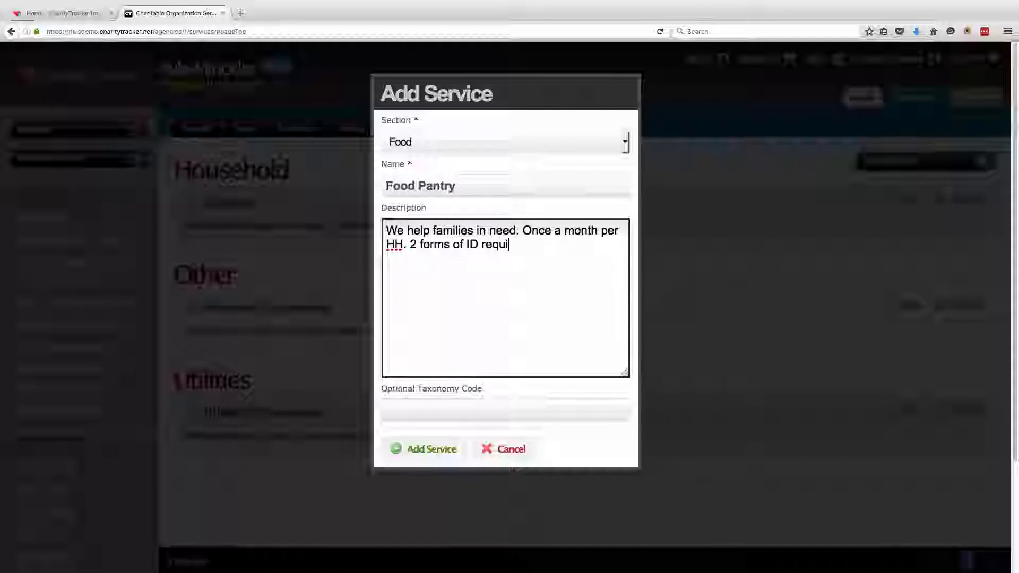
pyautogui.write('red.')
pyautogui.click(421, 455)
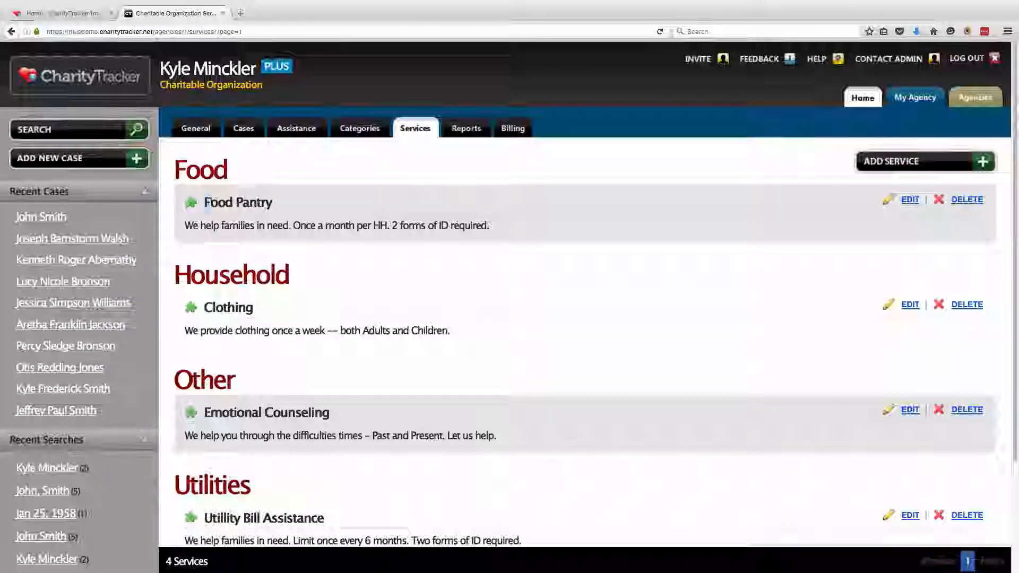
# Delete the newly added Food Pantry service, confirming the removal
pyautogui.moveTo(205, 203); pyautogui.dragTo(272, 203)
pyautogui.click(707, 196)
pyautogui.click(965, 200)
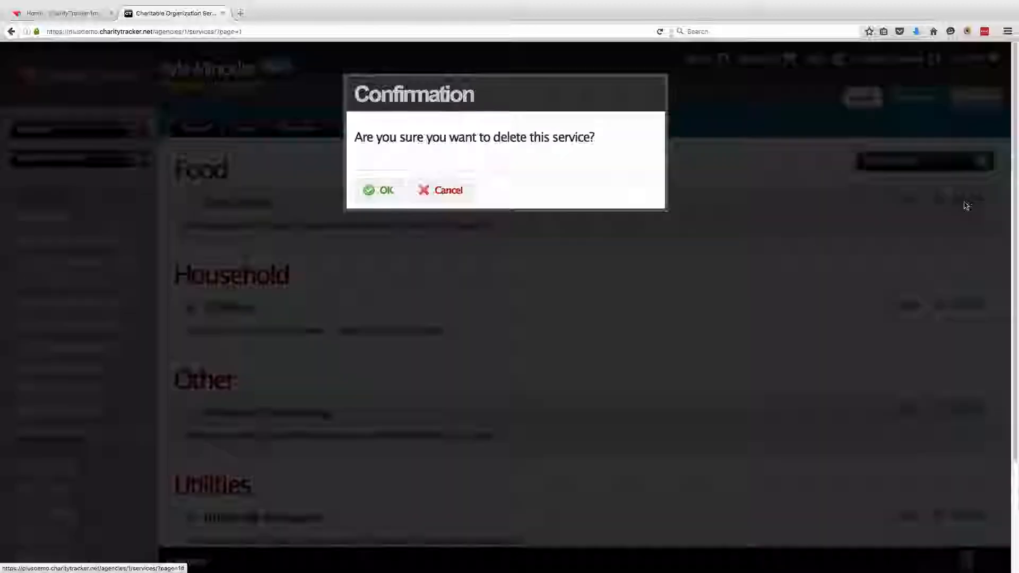
pyautogui.click(383, 192)
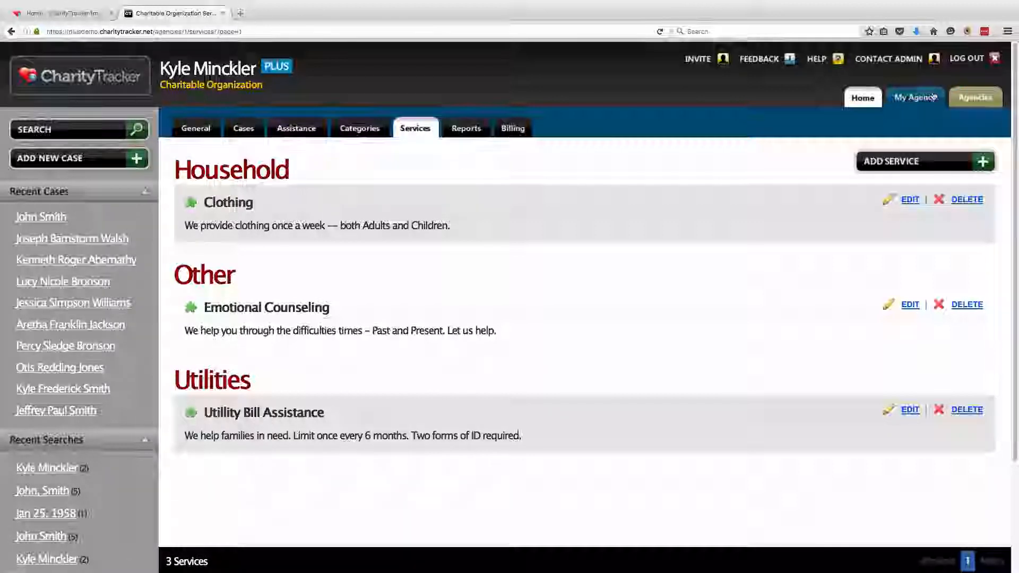
# Open the partner Agencies directory, then its Agents list
pyautogui.click(984, 103)
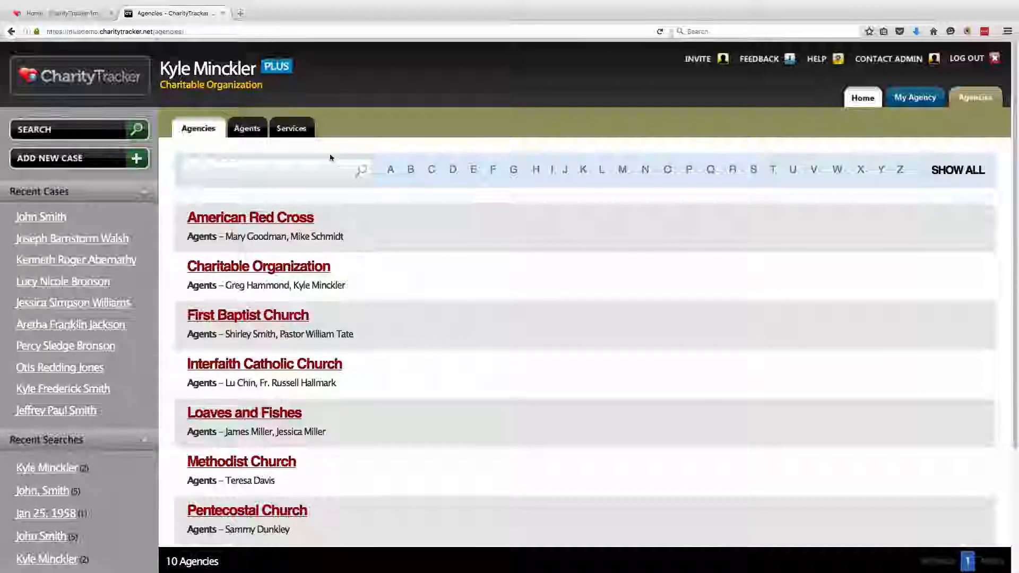
pyautogui.click(249, 135)
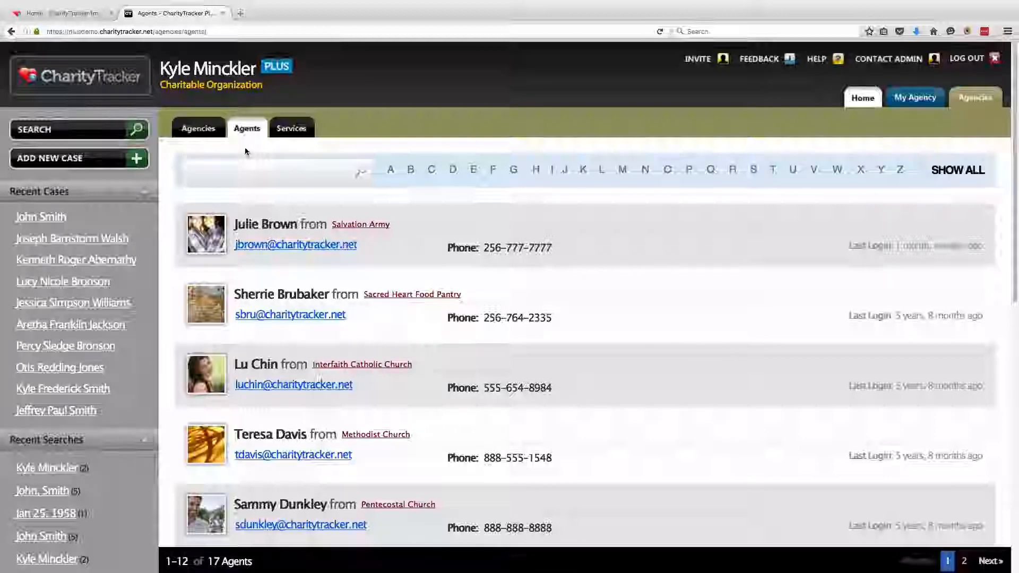
# Search the Agents directory by the Salvation Army agent's name and view their phone number
pyautogui.moveTo(235, 224); pyautogui.dragTo(282, 223)
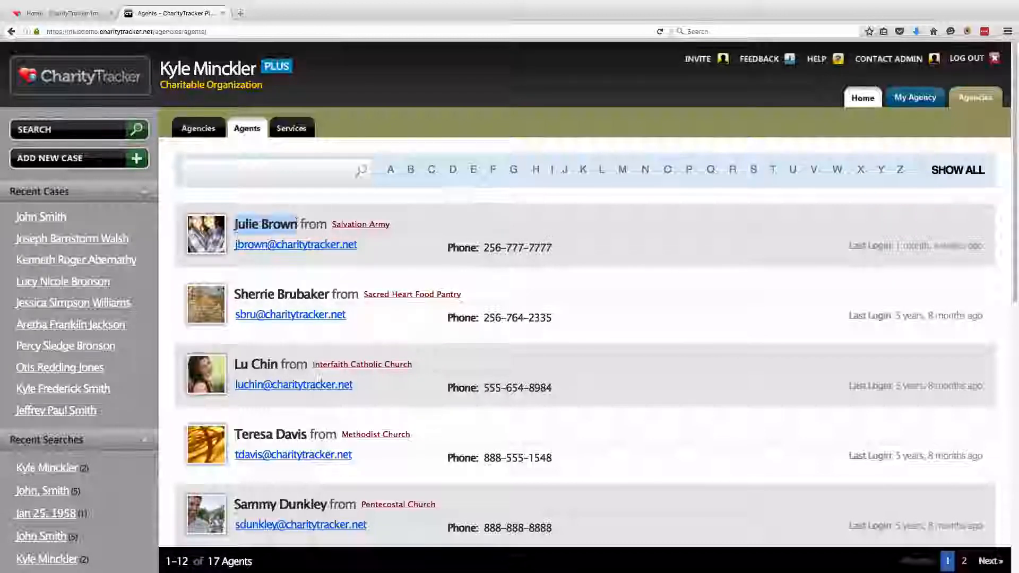
pyautogui.click(281, 170)
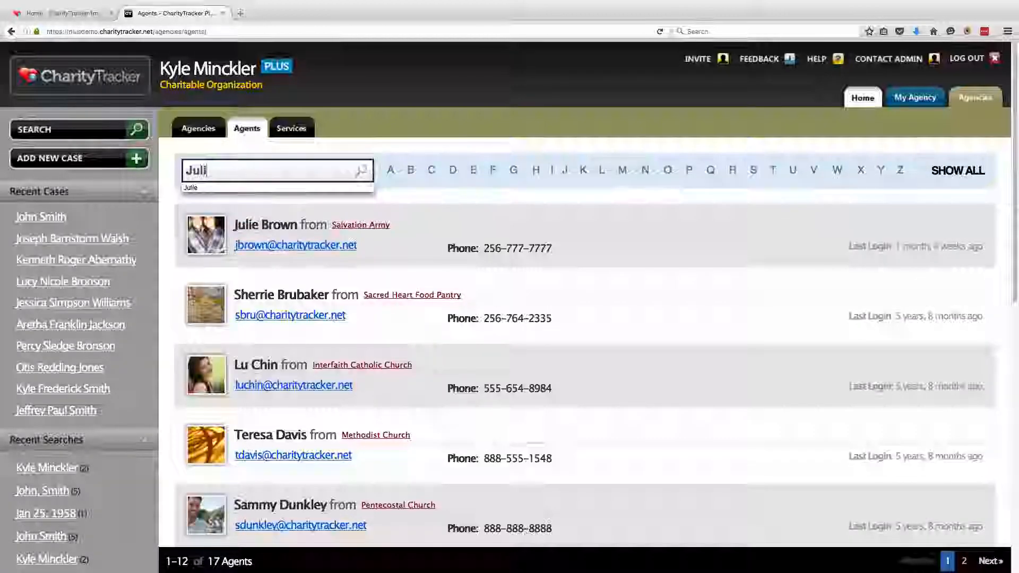
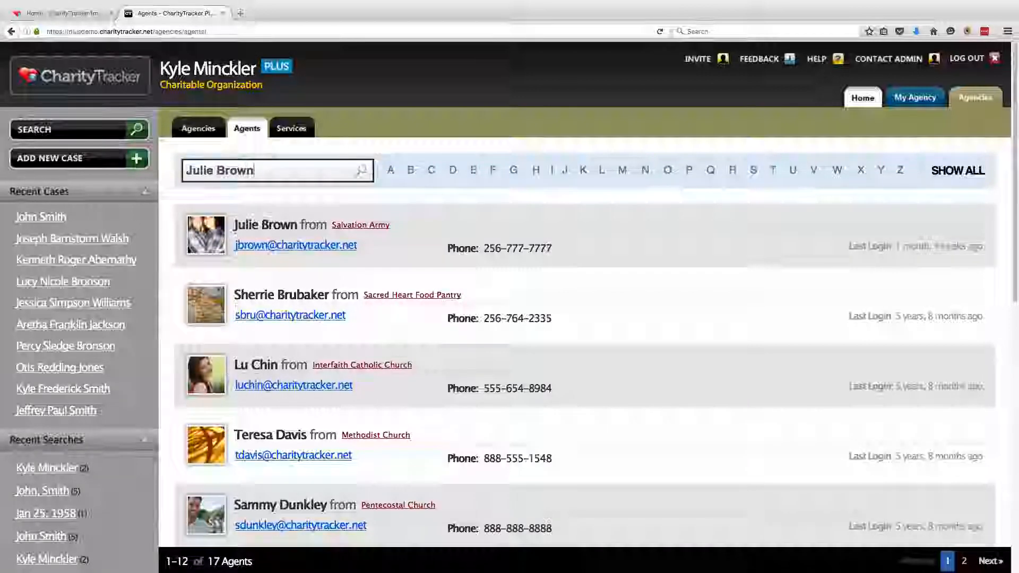
pyautogui.press('Return')
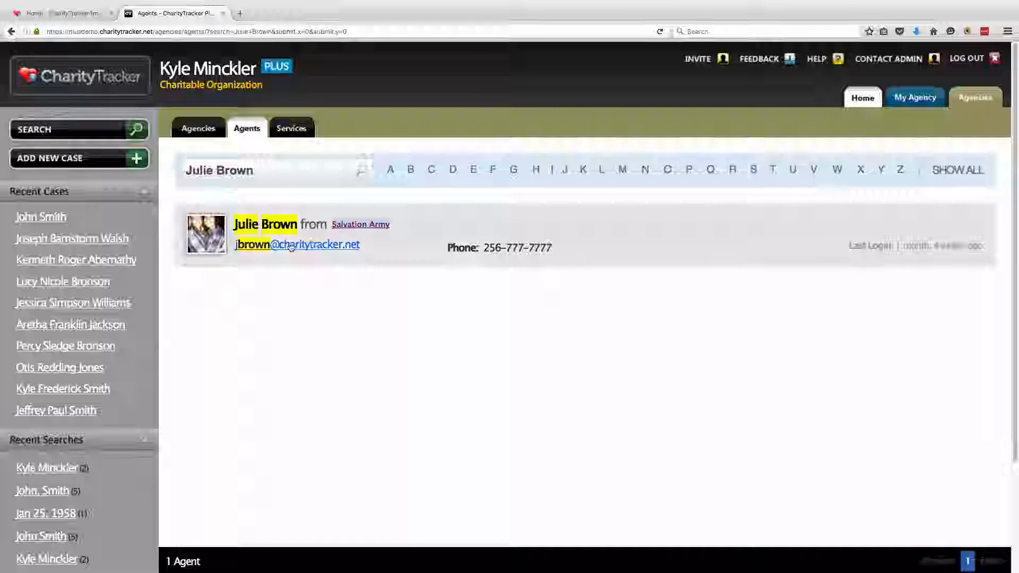
pyautogui.moveTo(484, 249); pyautogui.dragTo(556, 253)
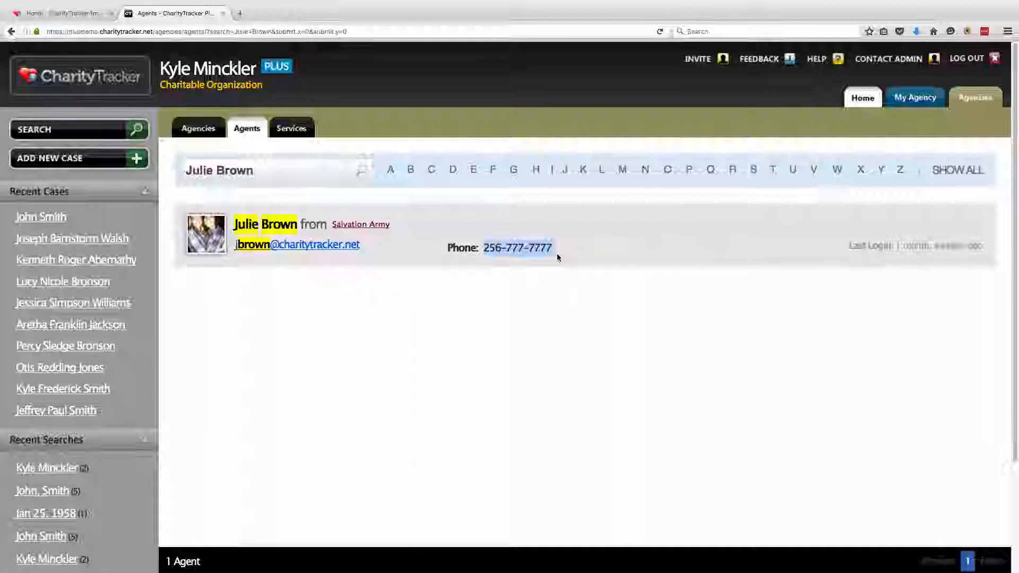
pyautogui.click(556, 253)
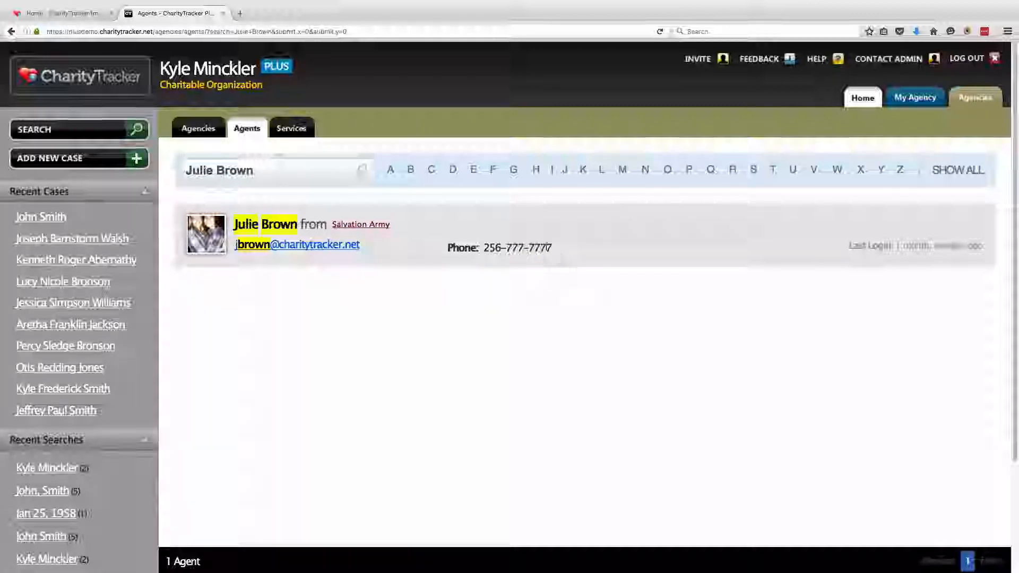
# Search the Services directory for 'Food'
pyautogui.click(291, 133)
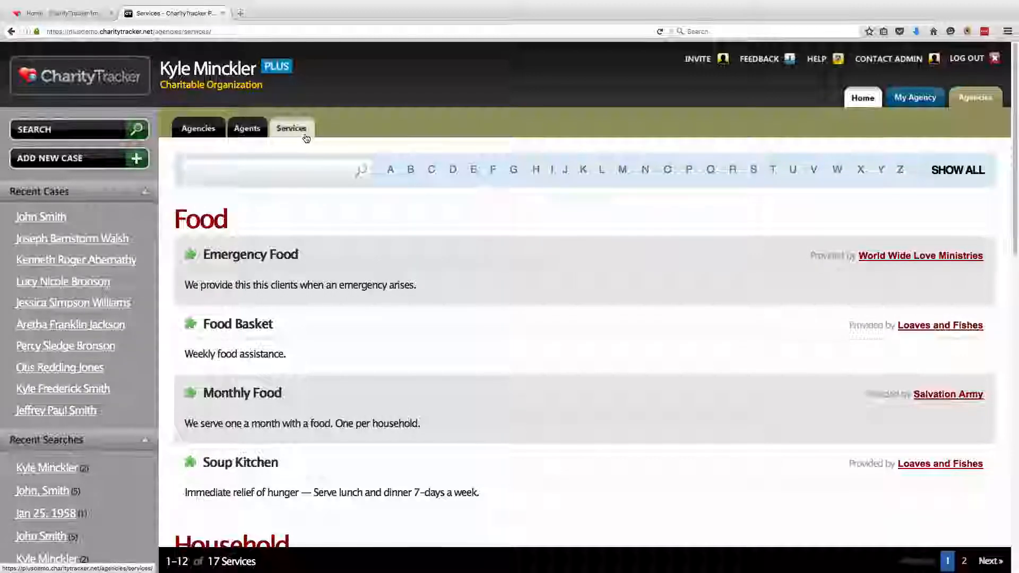
pyautogui.click(269, 169)
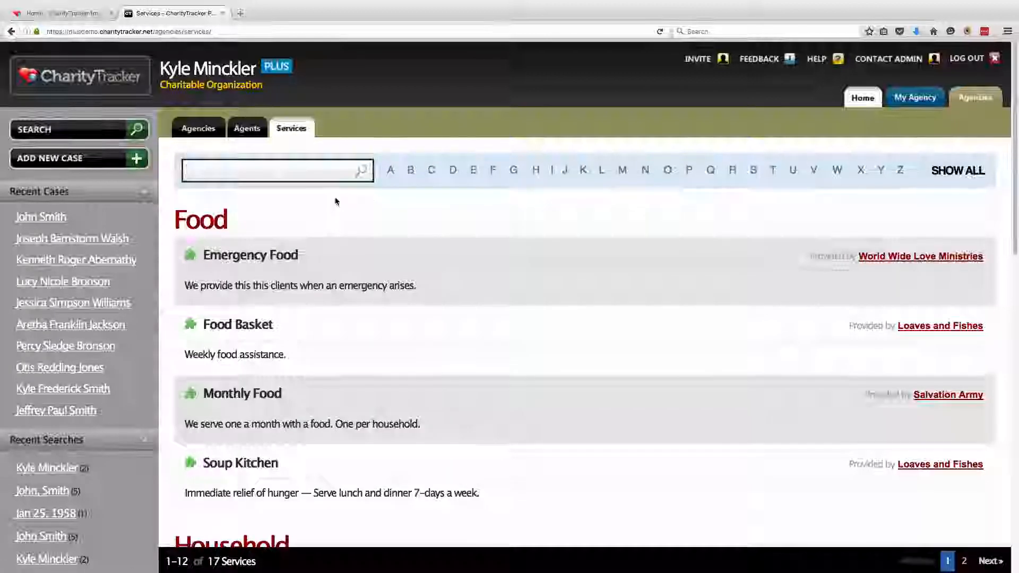
pyautogui.write('Food')
pyautogui.press('Return')
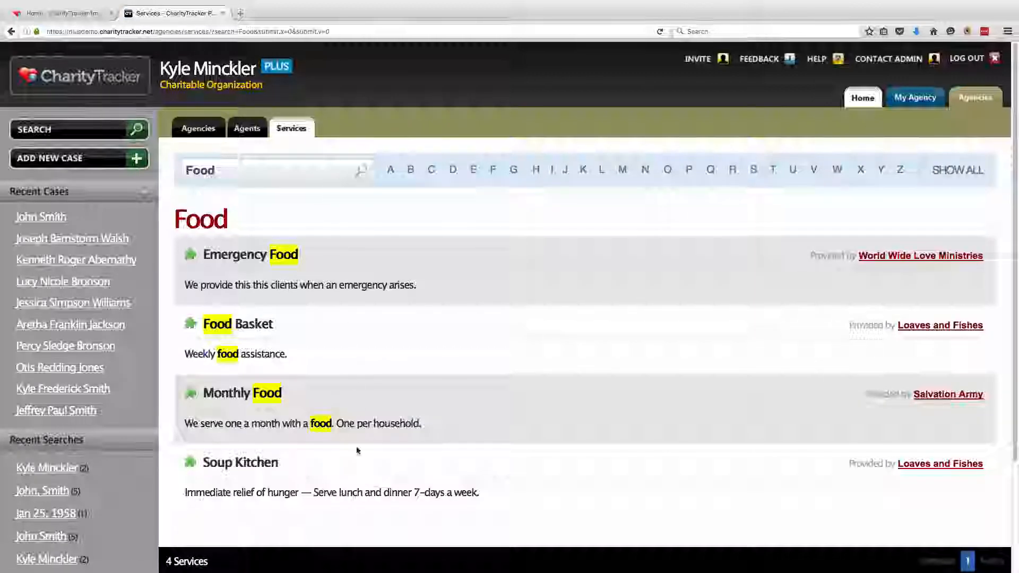
# Review the Emergency Food, Food Basket and Monthly Food results, then return to the home page
pyautogui.moveTo(202, 255); pyautogui.dragTo(299, 257)
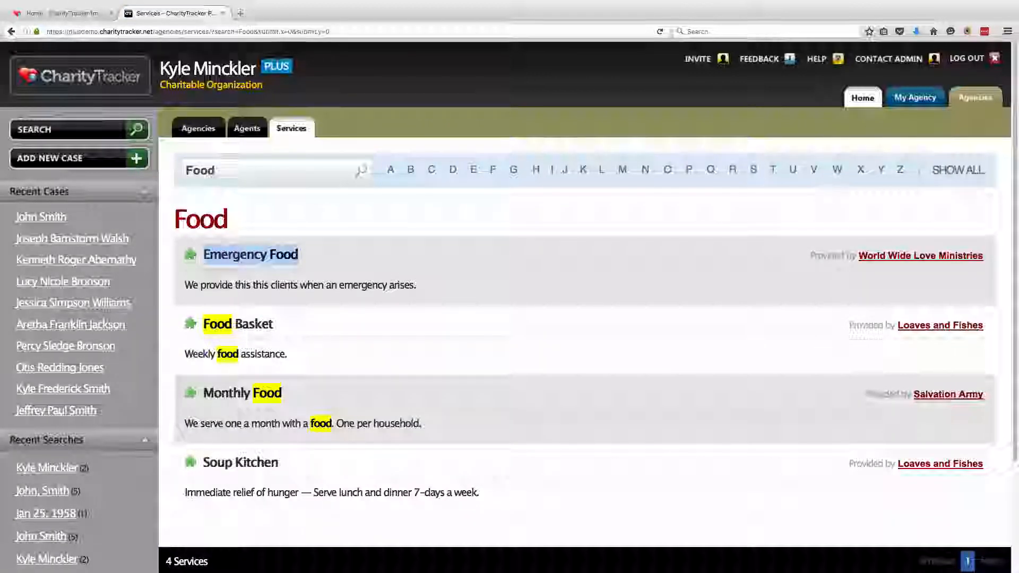
pyautogui.moveTo(203, 323); pyautogui.dragTo(272, 324)
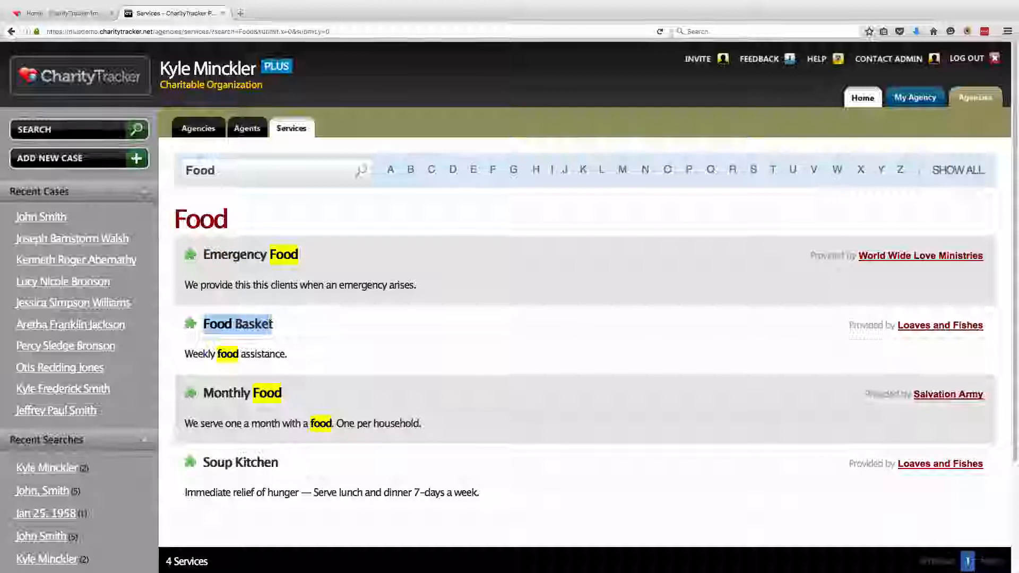
pyautogui.moveTo(203, 393); pyautogui.dragTo(287, 394)
pyautogui.click(330, 362)
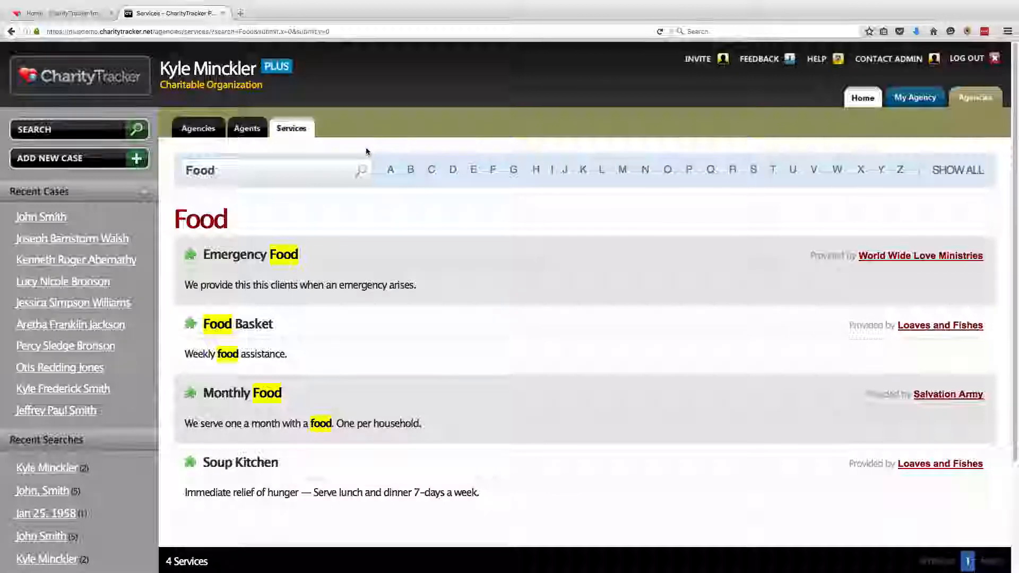
pyautogui.click(863, 98)
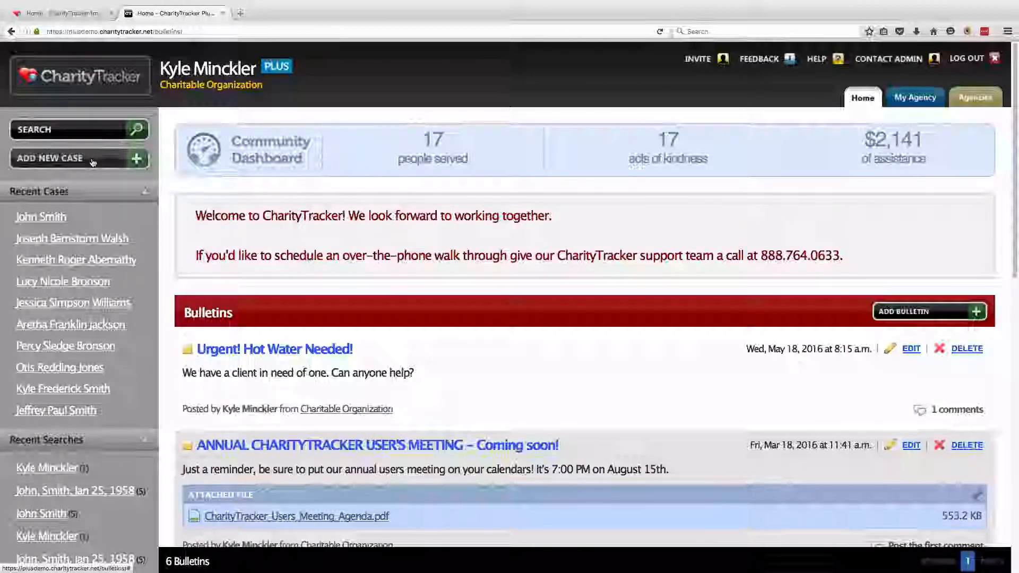
# On the SEARCH page, look up cases by the client's full name
pyautogui.click(91, 133)
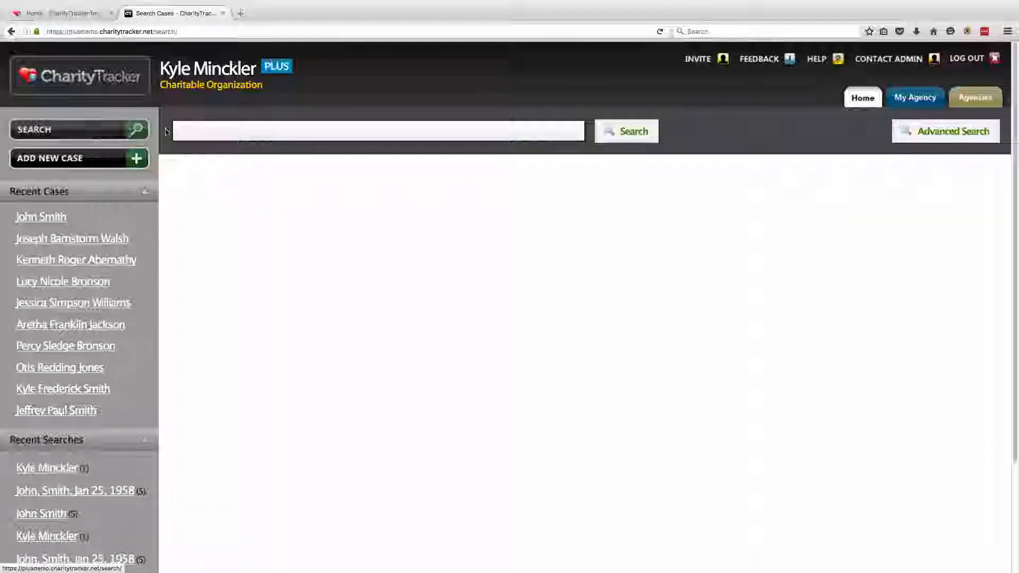
pyautogui.click(198, 137)
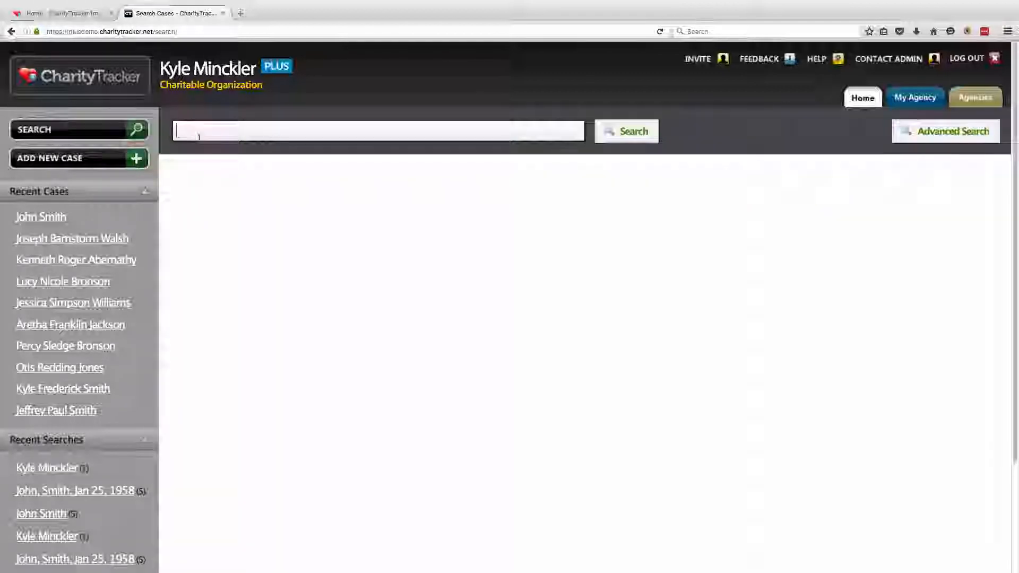
pyautogui.write('John Smith')
pyautogui.press('Return')
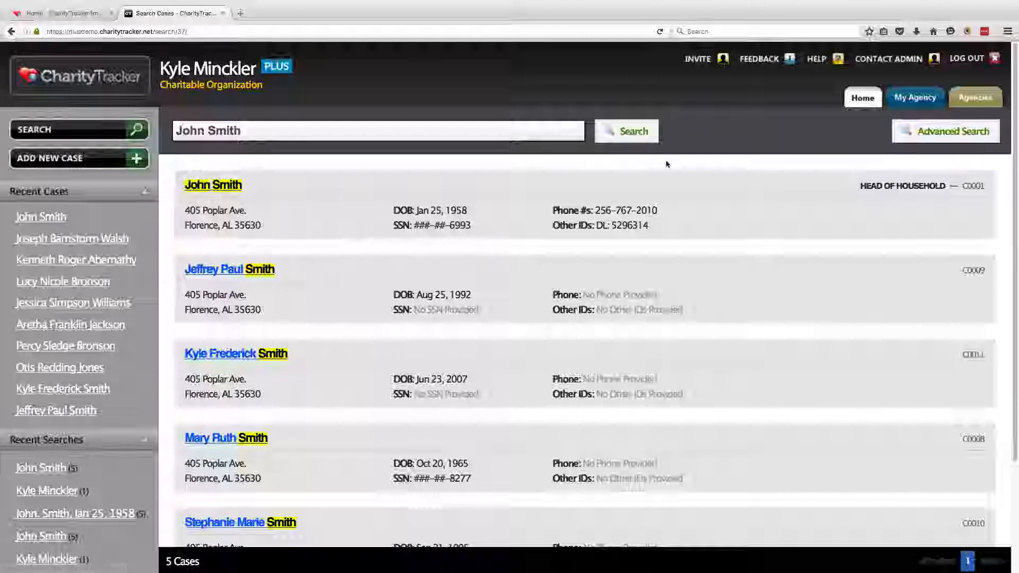
# Advanced-search by the client's first name, last name and date of birth, then open the head-of-household case
pyautogui.click(929, 130)
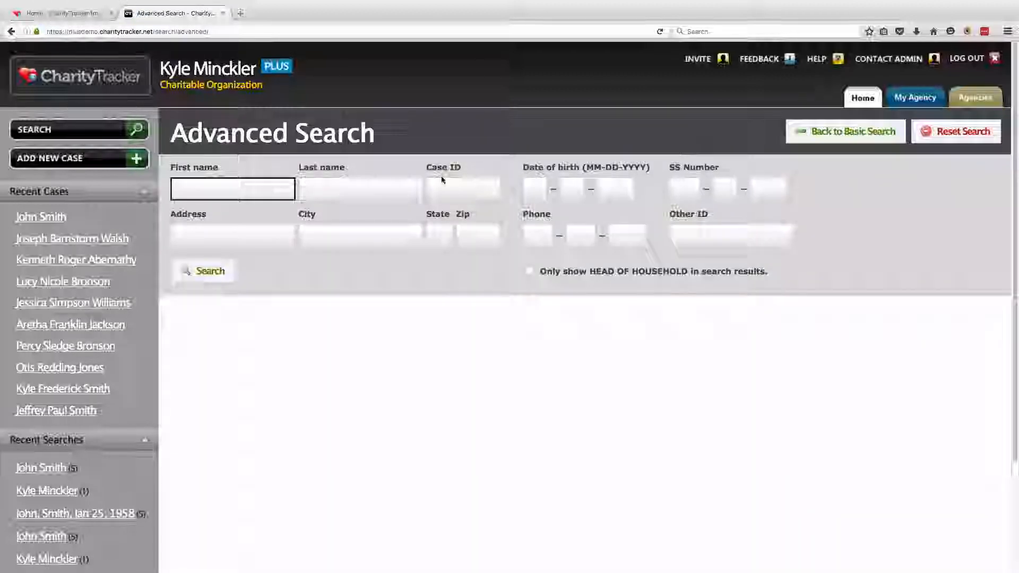
pyautogui.write('John')
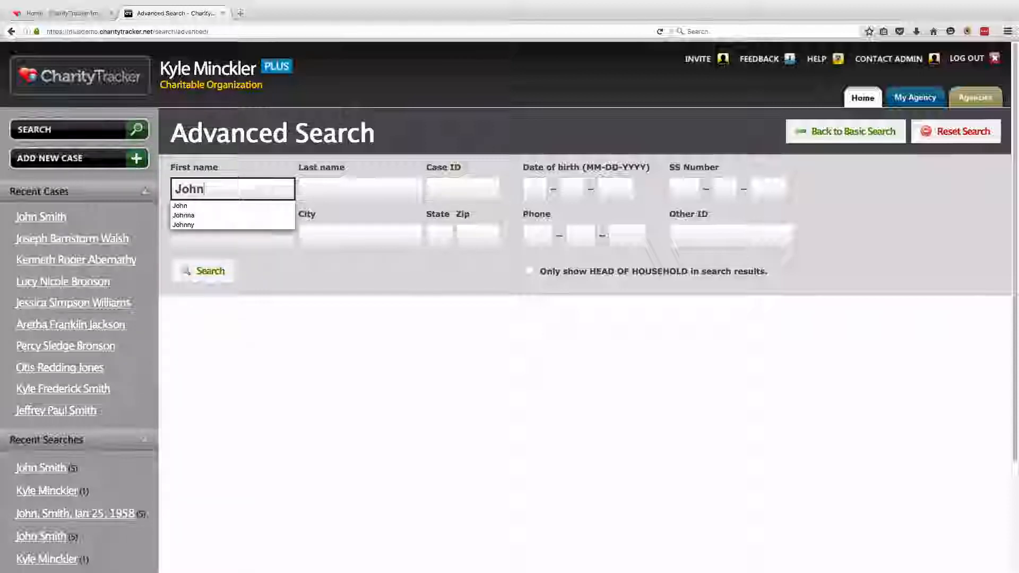
pyautogui.press('Tab')
pyautogui.write('Smith')
pyautogui.press('Tab')
pyautogui.press('Tab')
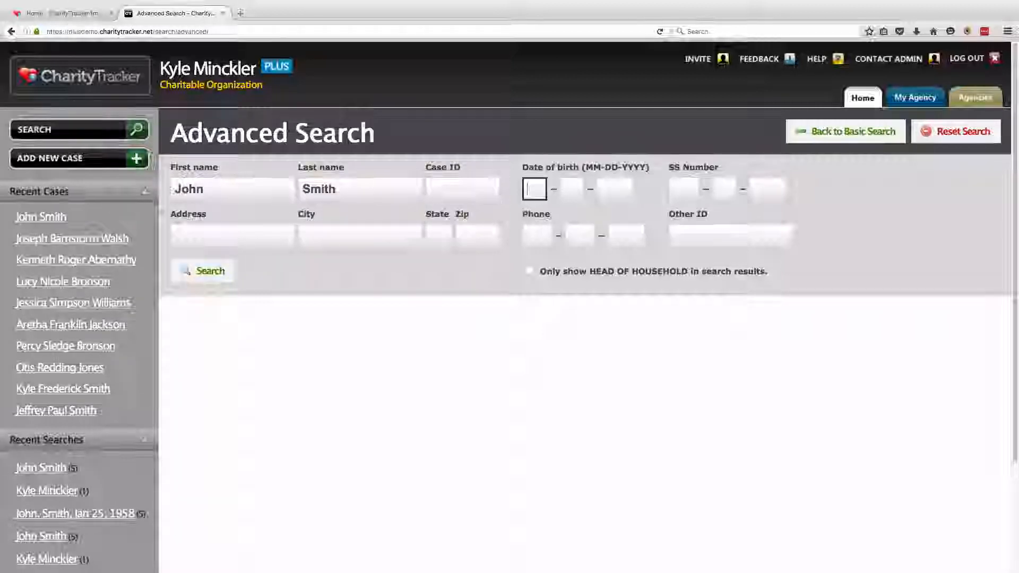
pyautogui.write('01 - 25 - 19')
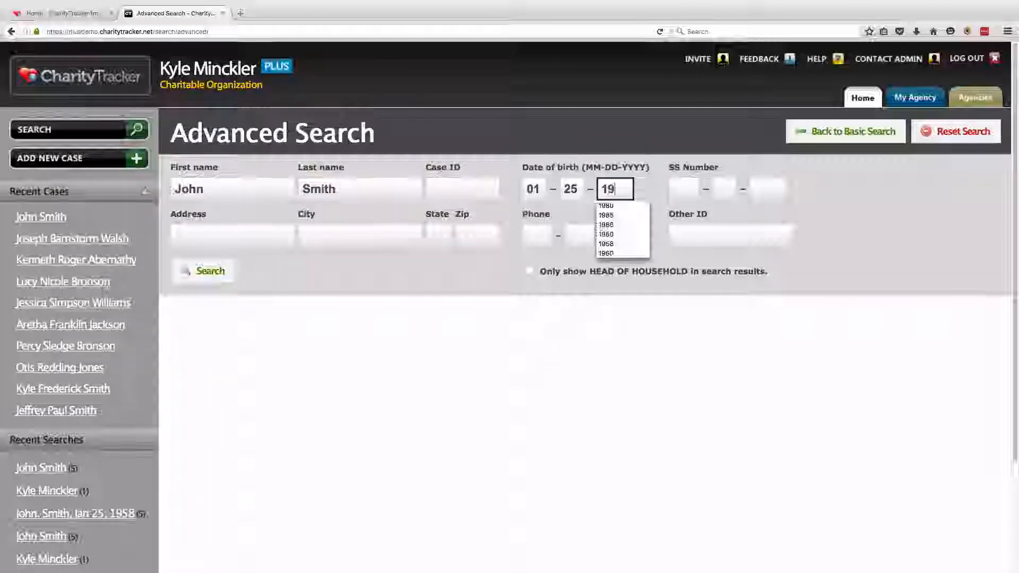
pyautogui.write('58')
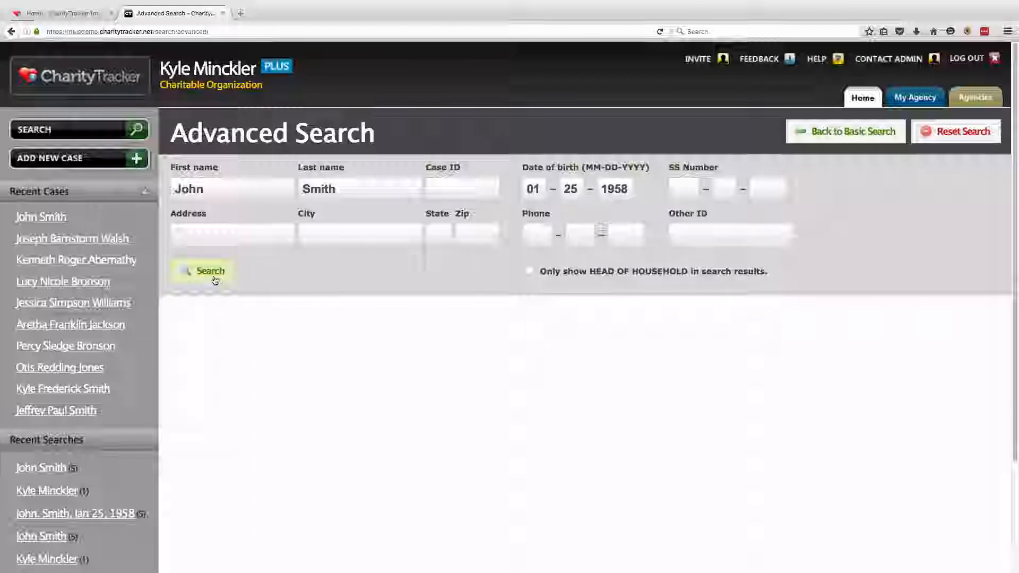
pyautogui.click(212, 273)
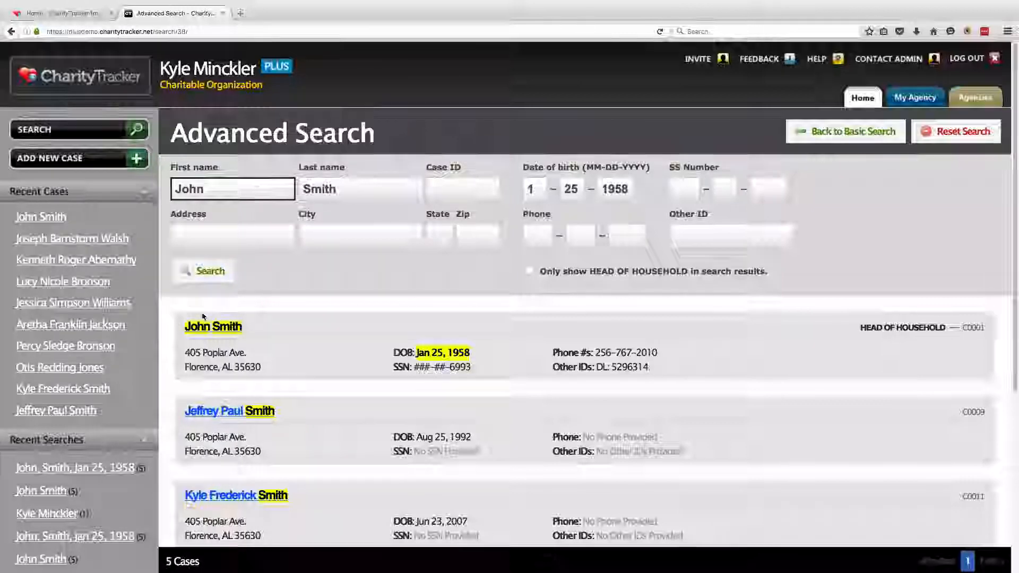
pyautogui.click(220, 329)
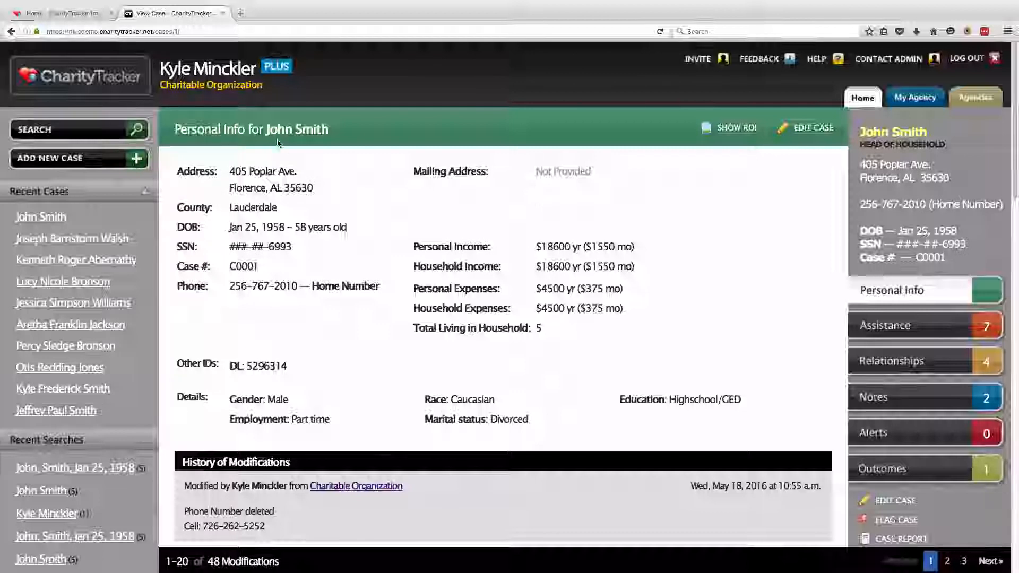
pyautogui.moveTo(267, 132); pyautogui.dragTo(321, 130)
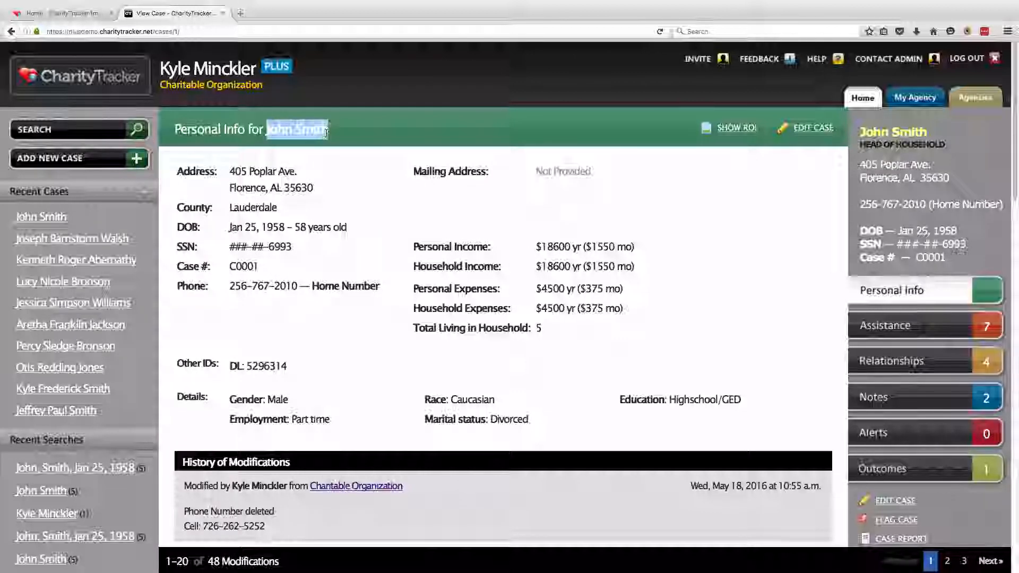
pyautogui.click(223, 175)
pyautogui.moveTo(245, 173); pyautogui.dragTo(312, 186)
pyautogui.moveTo(230, 227); pyautogui.dragTo(346, 229)
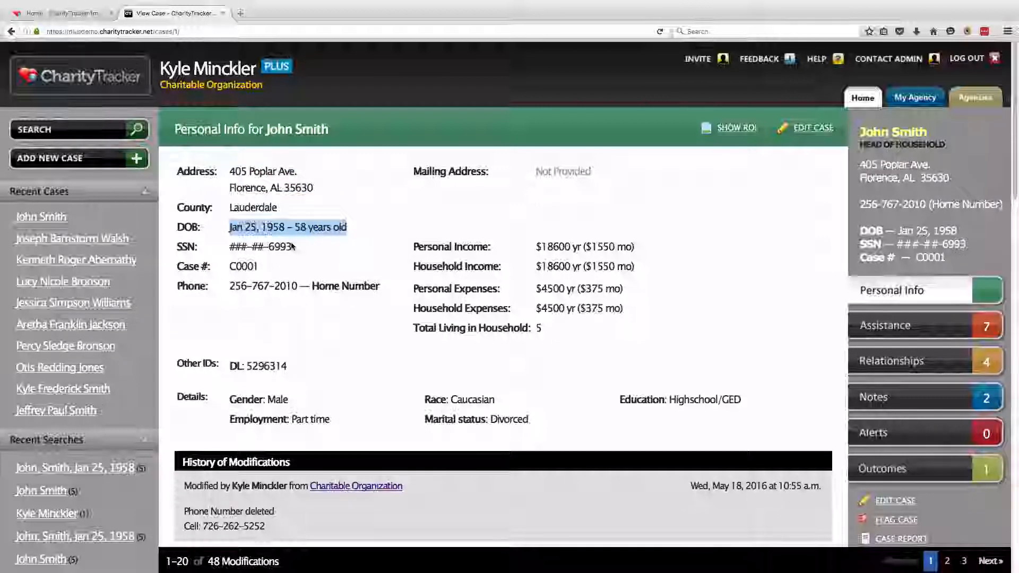
pyautogui.moveTo(230, 285); pyautogui.dragTo(297, 283)
pyautogui.click(393, 261)
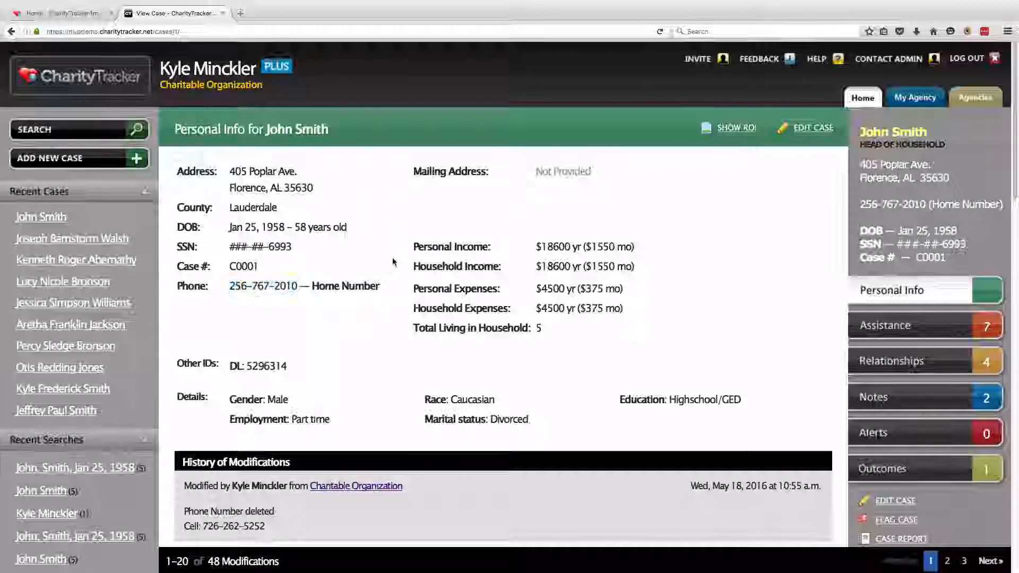
pyautogui.moveTo(413, 246); pyautogui.dragTo(635, 247)
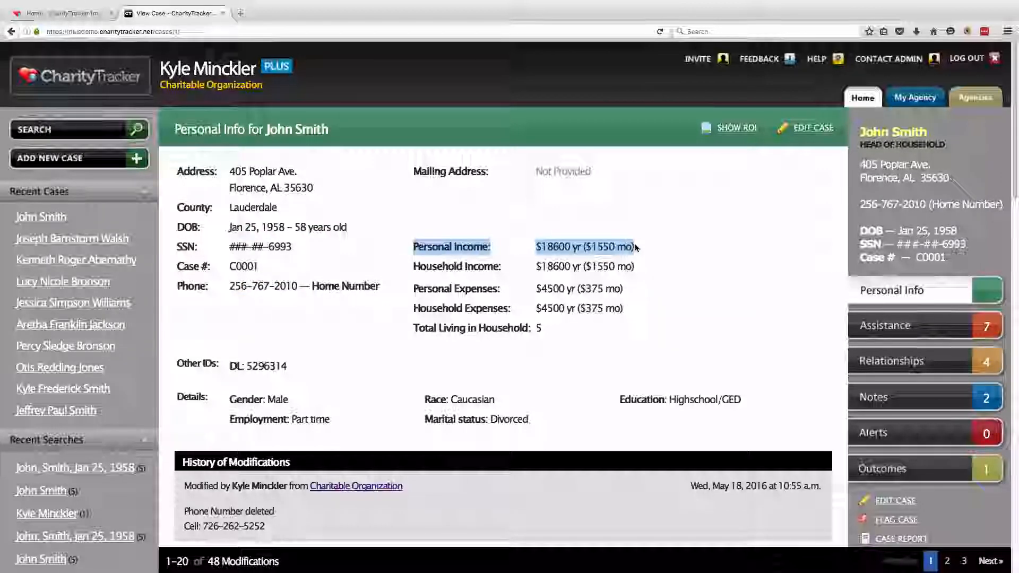
pyautogui.moveTo(413, 288); pyautogui.dragTo(622, 288)
pyautogui.moveTo(230, 399); pyautogui.dragTo(290, 400)
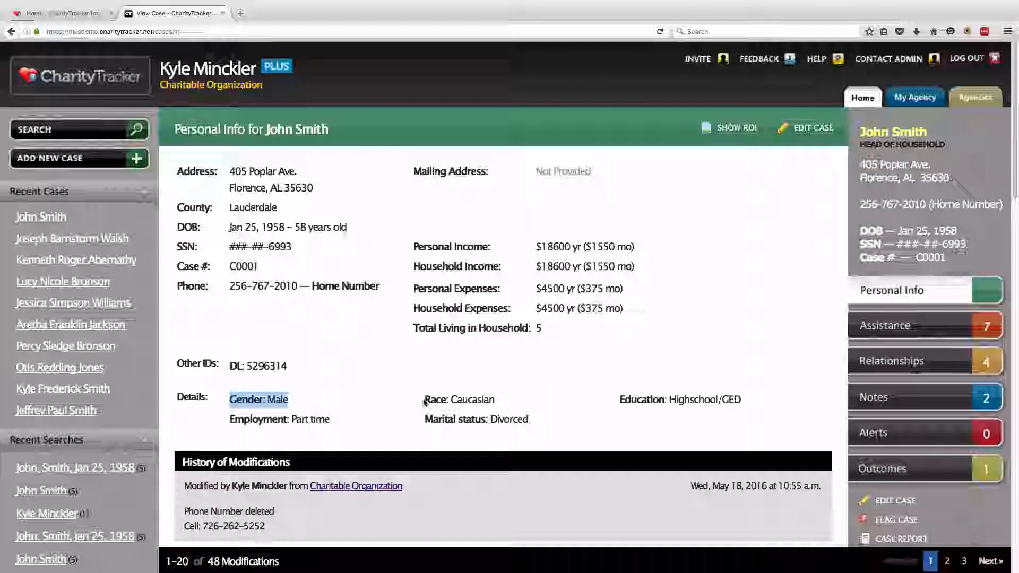
pyautogui.moveTo(428, 399); pyautogui.dragTo(497, 400)
pyautogui.click(322, 415)
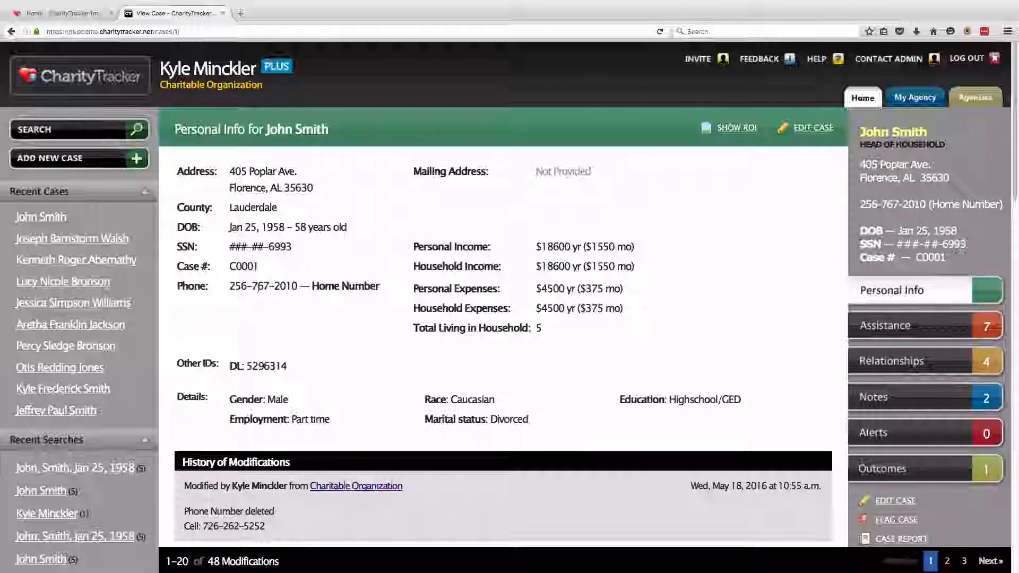
pyautogui.moveTo(229, 285); pyautogui.dragTo(380, 288)
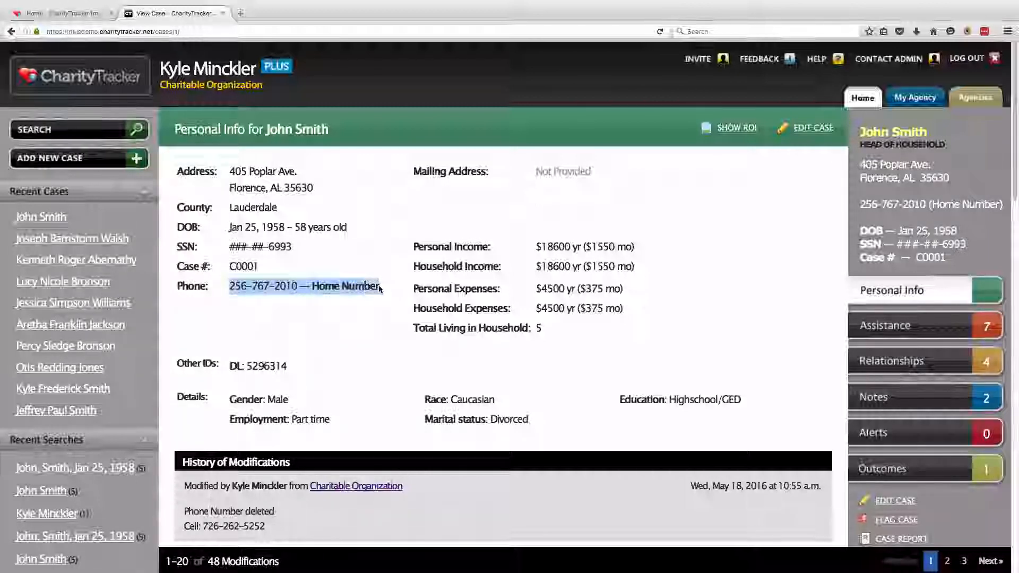
pyautogui.click(326, 287)
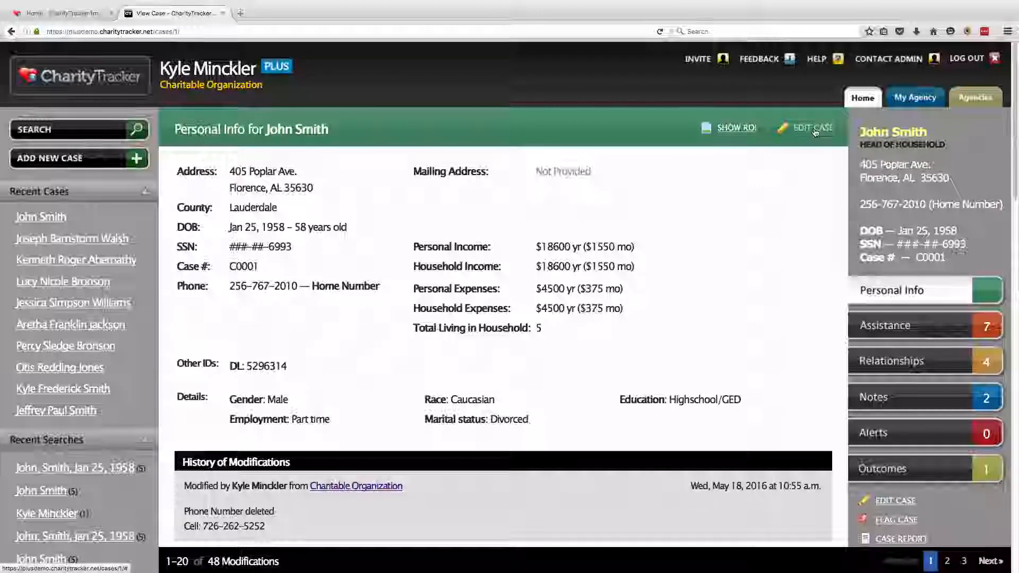
# Edit the case to add a phone number labelled Cell with the client's new number, and save
pyautogui.click(780, 131)
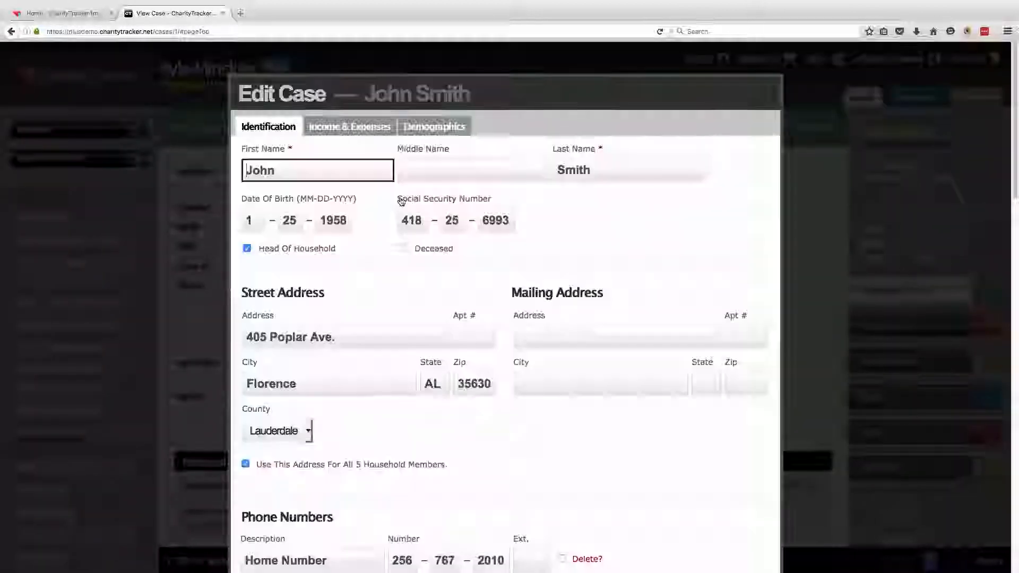
pyautogui.scroll(-7, 396, 276)
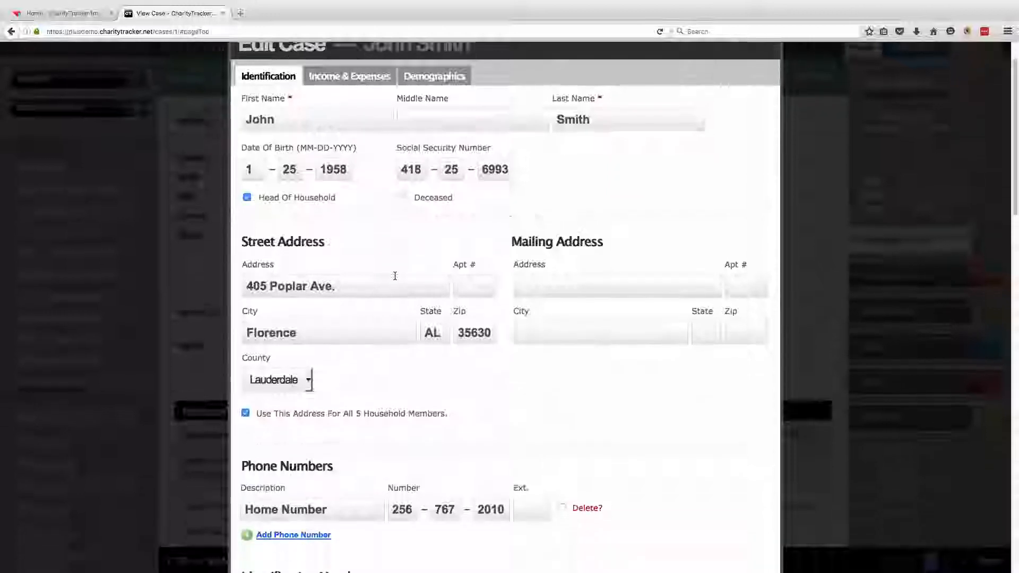
pyautogui.moveTo(242, 166); pyautogui.dragTo(331, 168)
pyautogui.click(348, 180)
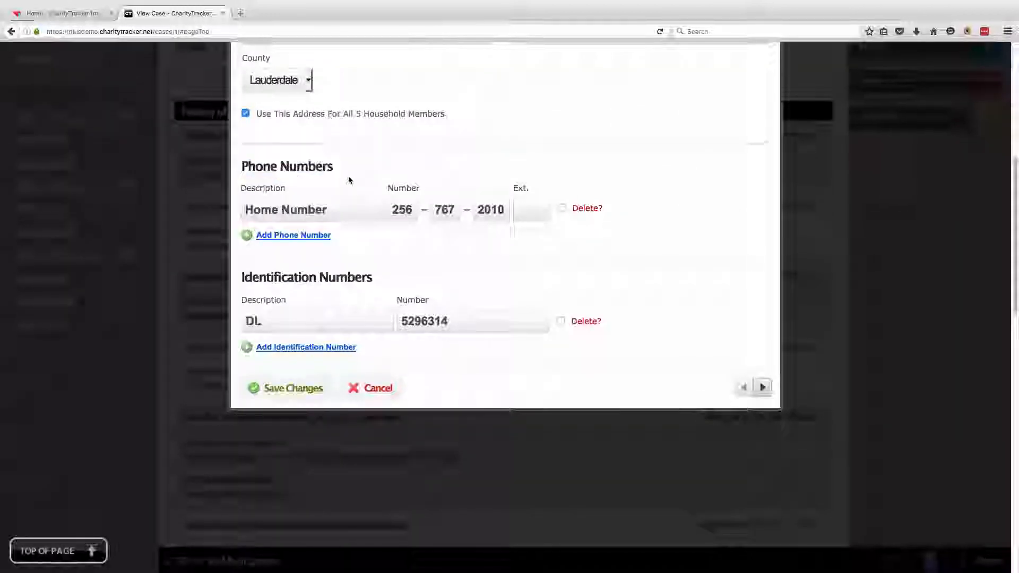
pyautogui.click(269, 236)
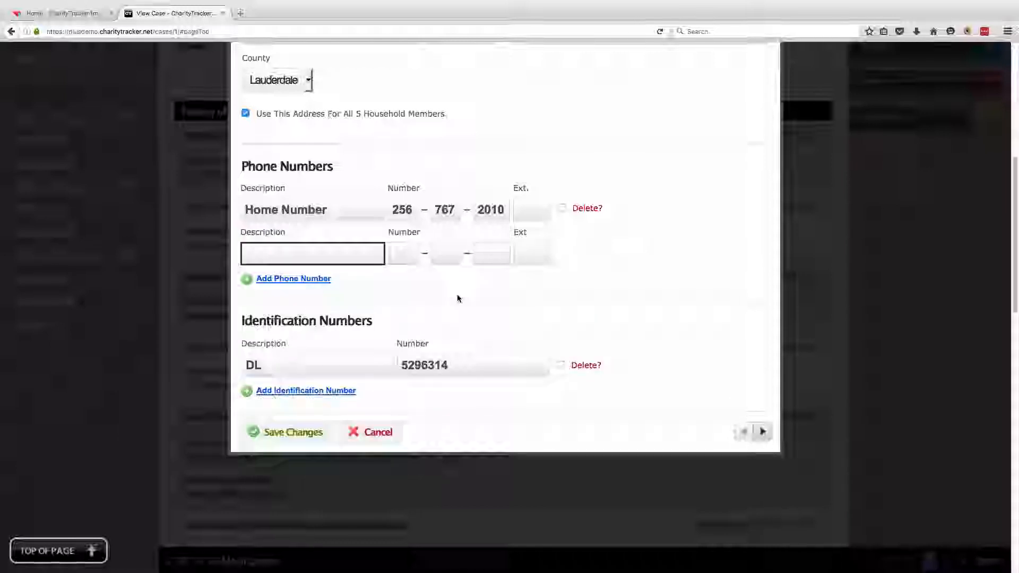
pyautogui.write('Cell')
pyautogui.press('Tab')
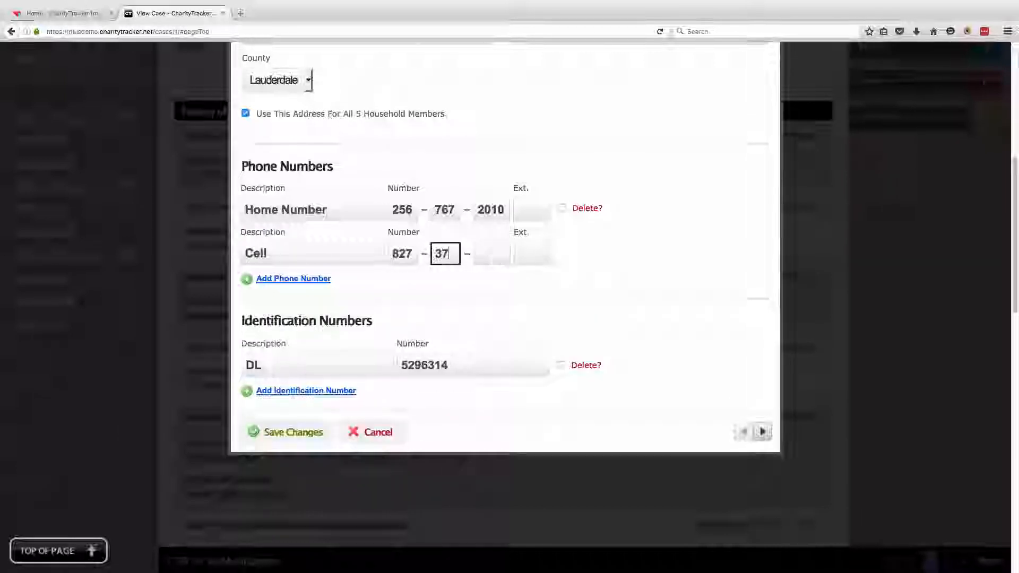
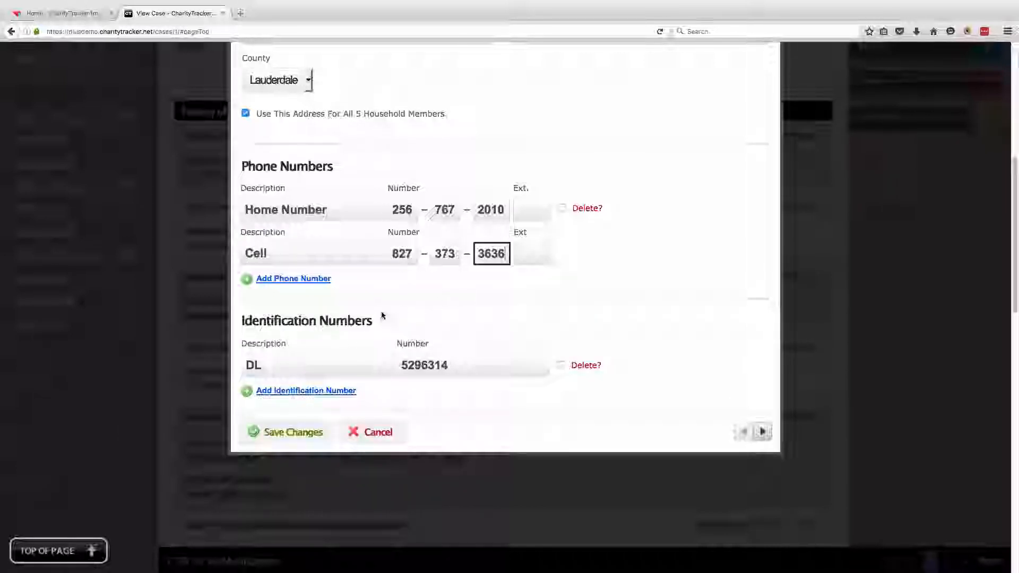
pyautogui.click(304, 443)
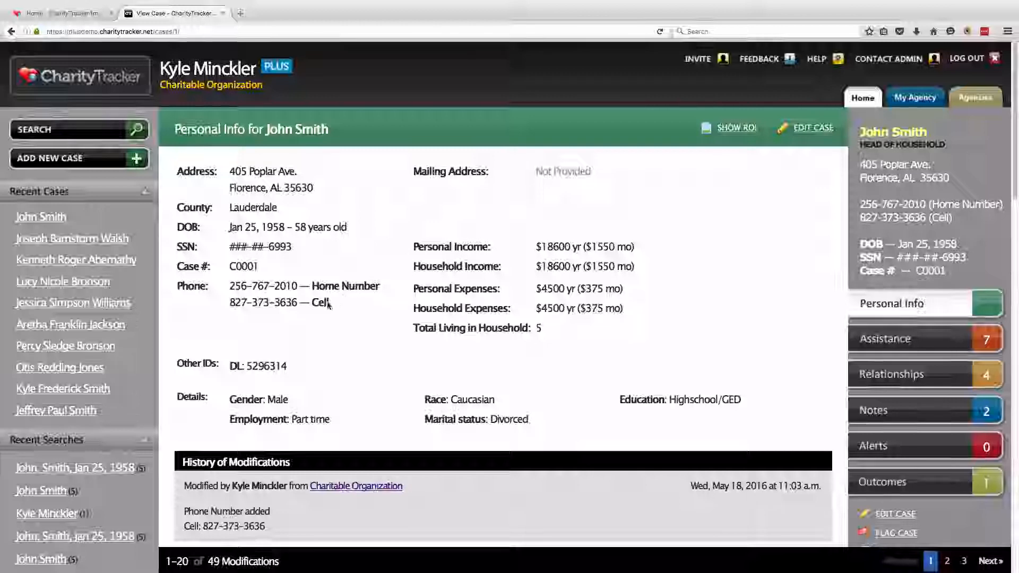
pyautogui.moveTo(332, 303); pyautogui.dragTo(231, 302)
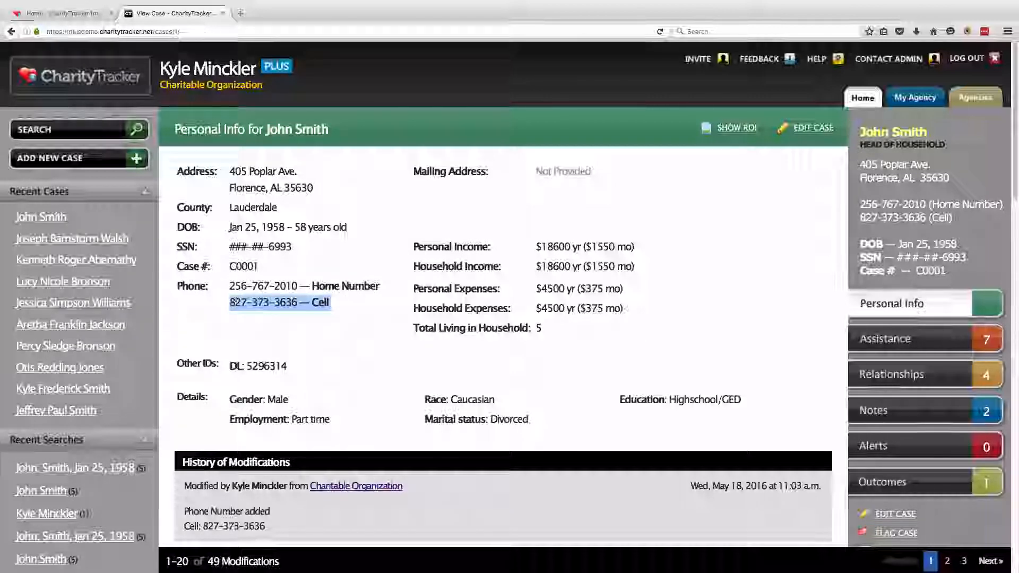
pyautogui.click(331, 318)
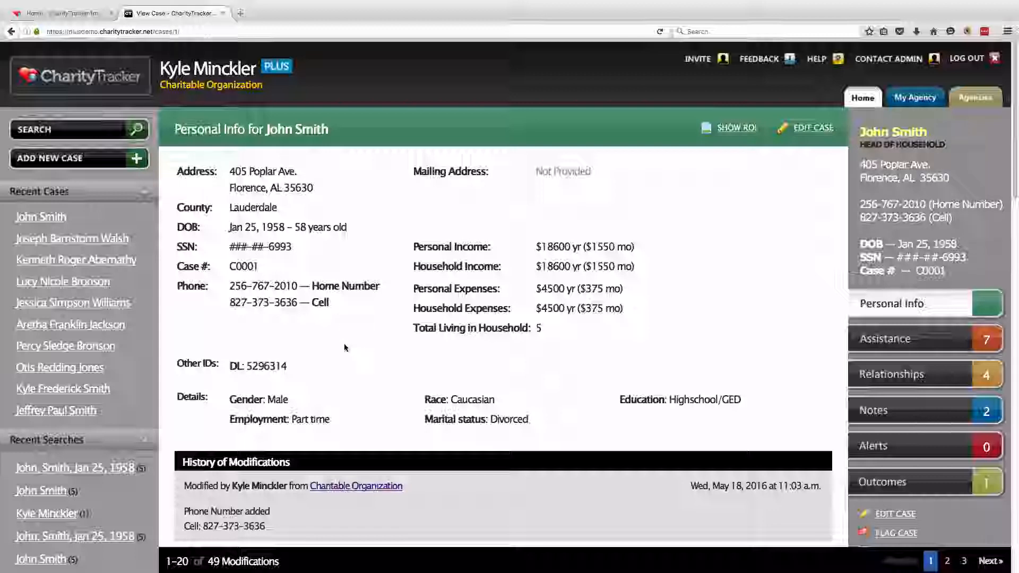
pyautogui.scroll(-1, 344, 350)
pyautogui.moveTo(182, 430); pyautogui.dragTo(288, 455)
pyautogui.click(319, 445)
pyautogui.moveTo(407, 458); pyautogui.dragTo(312, 462)
pyautogui.click(687, 459)
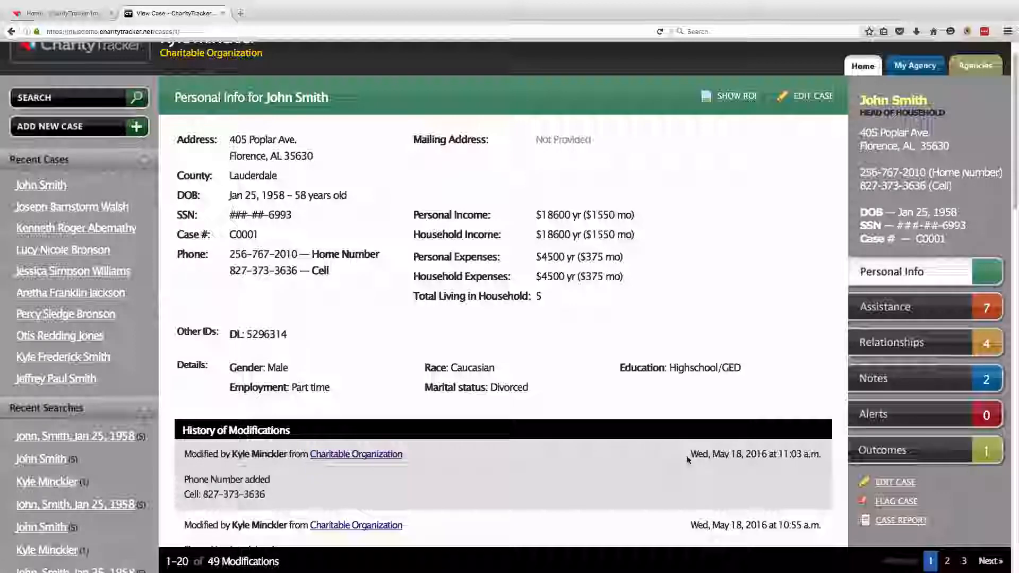
pyautogui.moveTo(688, 457); pyautogui.dragTo(757, 454)
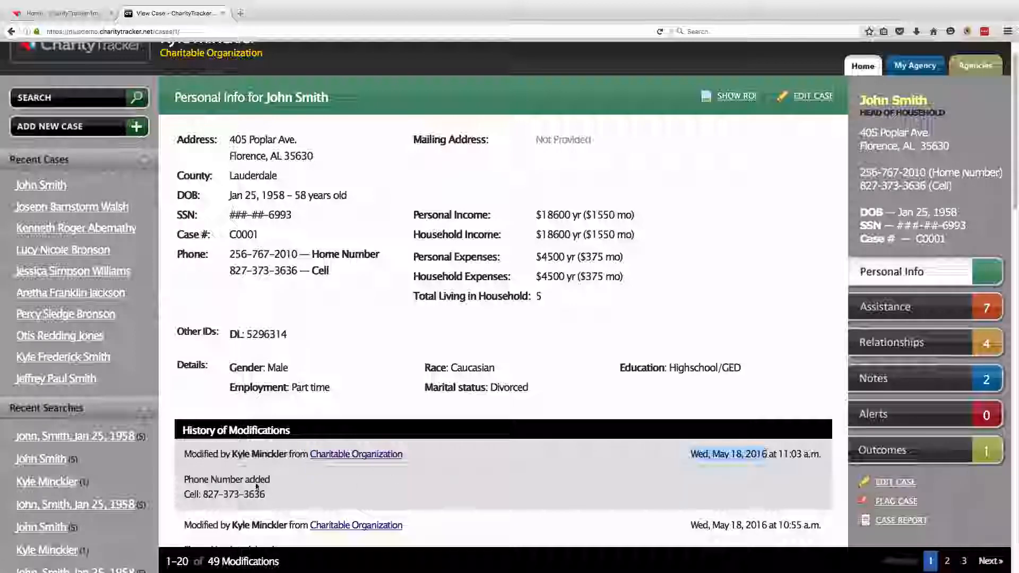
pyautogui.moveTo(187, 478); pyautogui.dragTo(249, 494)
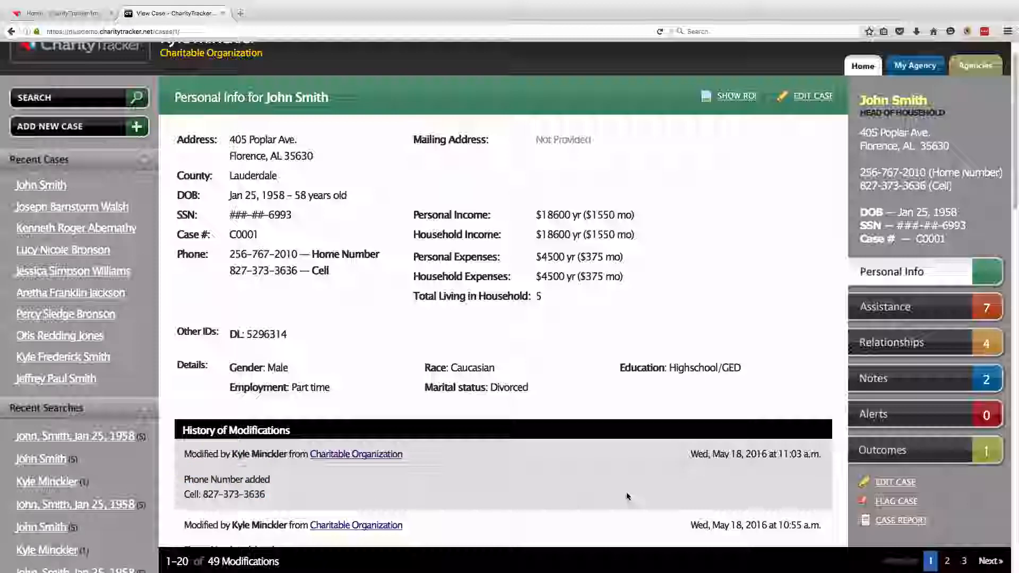
pyautogui.scroll(1, 626, 492)
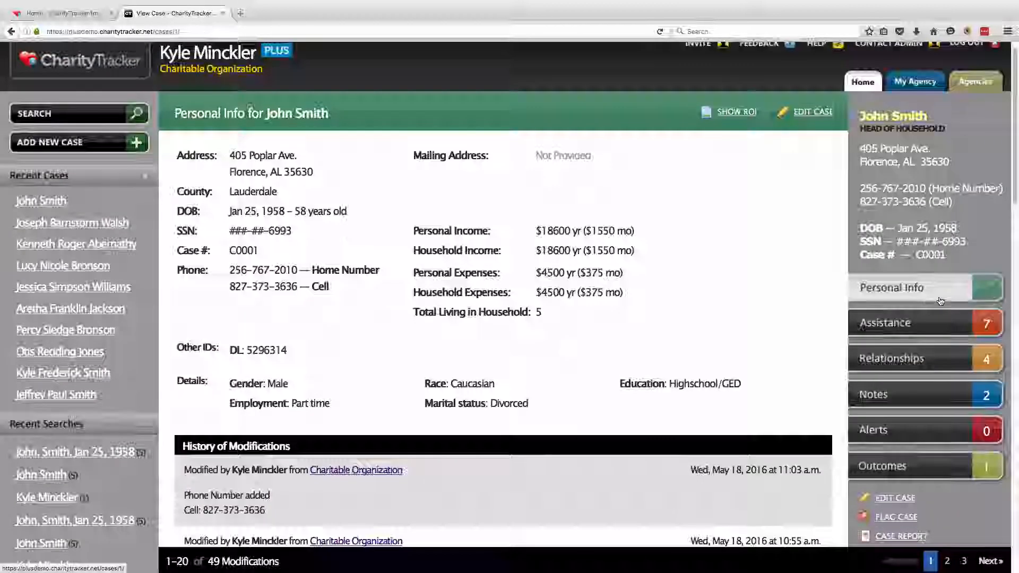
pyautogui.scroll(1, 940, 301)
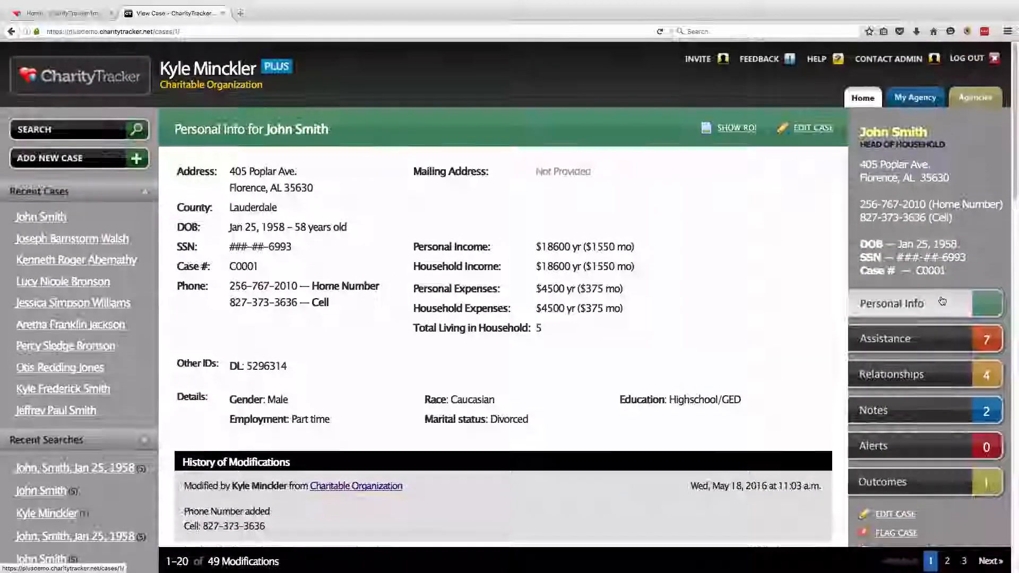
pyautogui.click(953, 344)
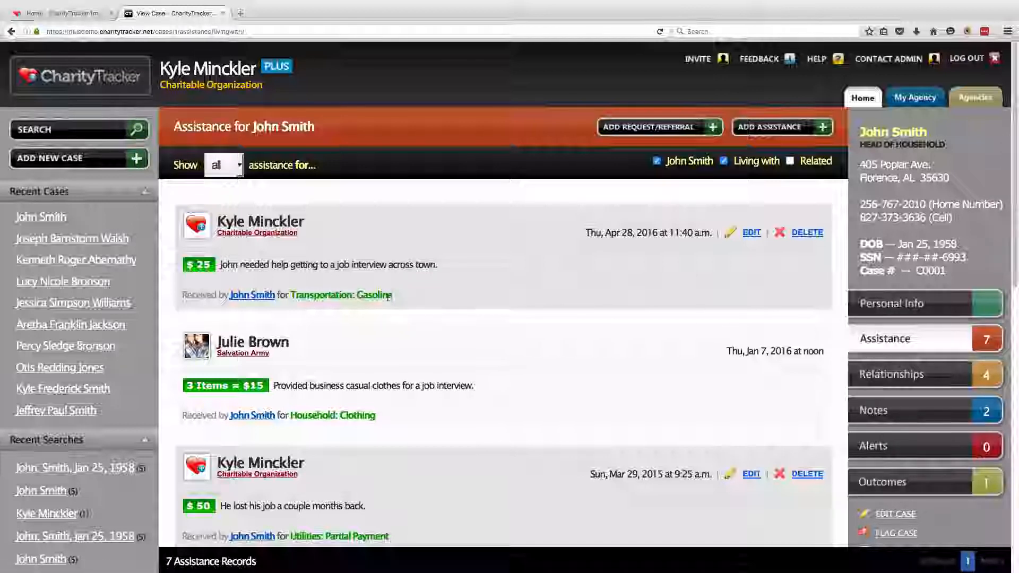
pyautogui.moveTo(393, 294); pyautogui.dragTo(217, 221)
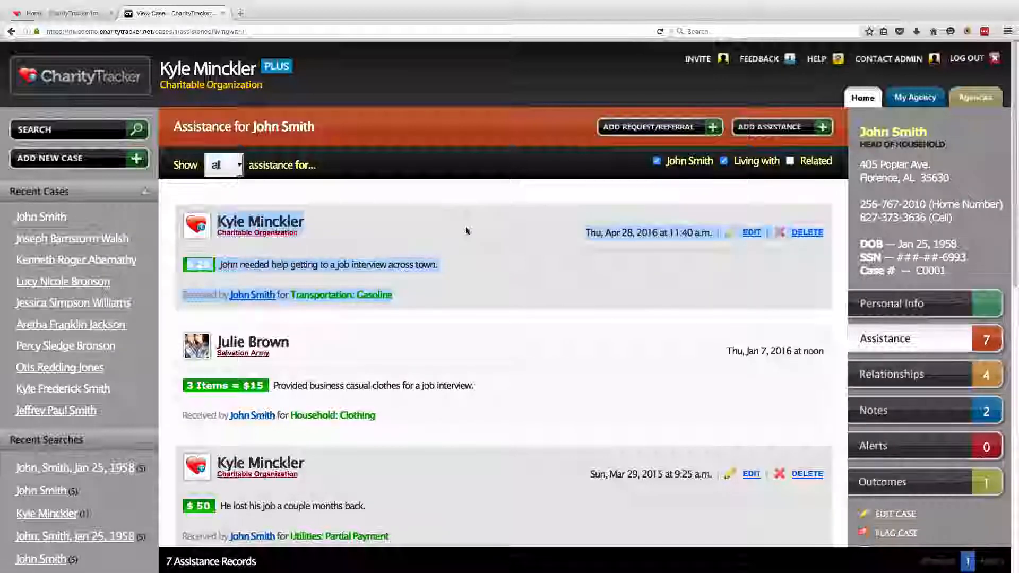
pyautogui.click(509, 210)
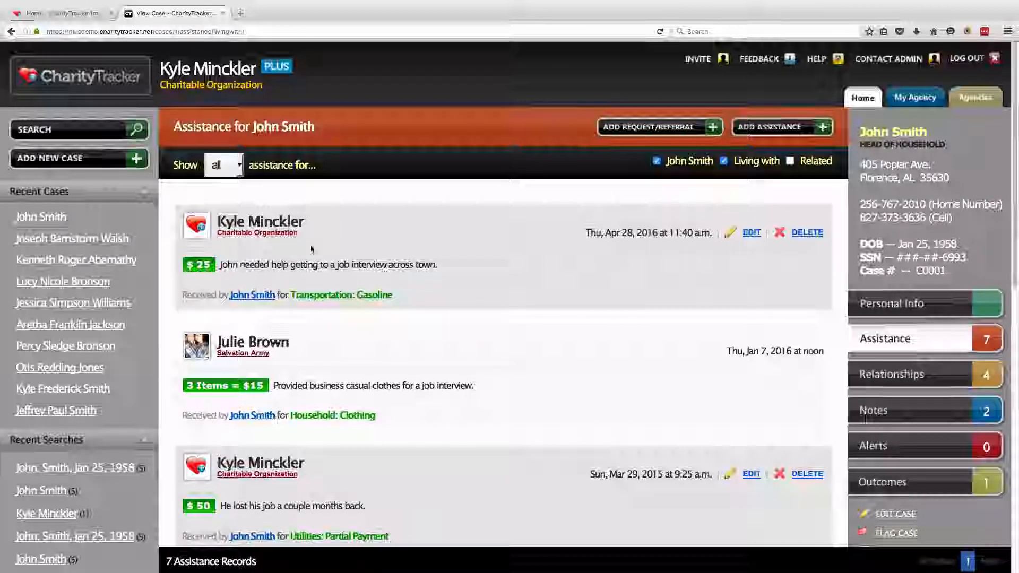
pyautogui.moveTo(216, 223); pyautogui.dragTo(357, 229)
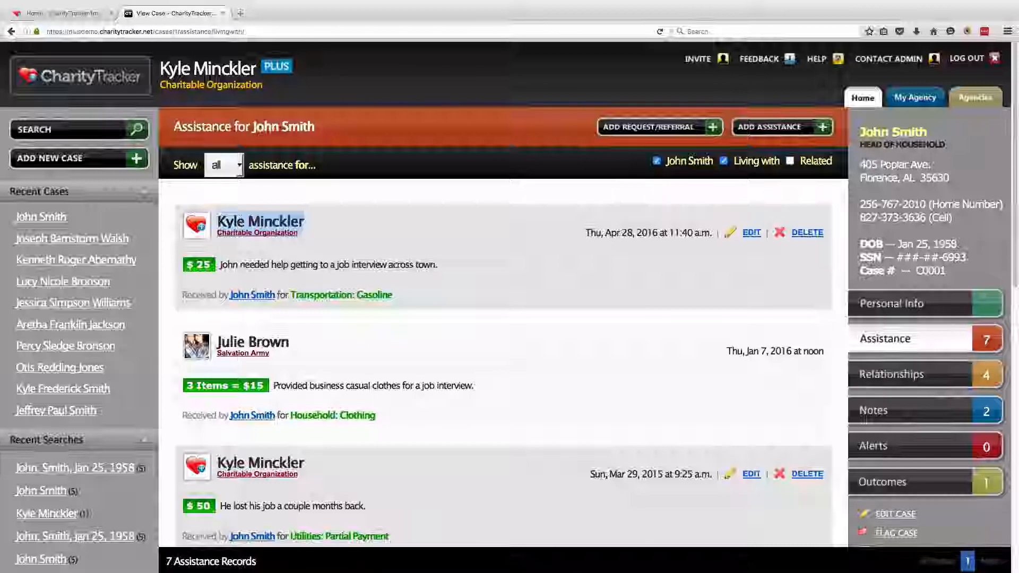
pyautogui.click(357, 229)
pyautogui.moveTo(584, 233); pyautogui.dragTo(667, 235)
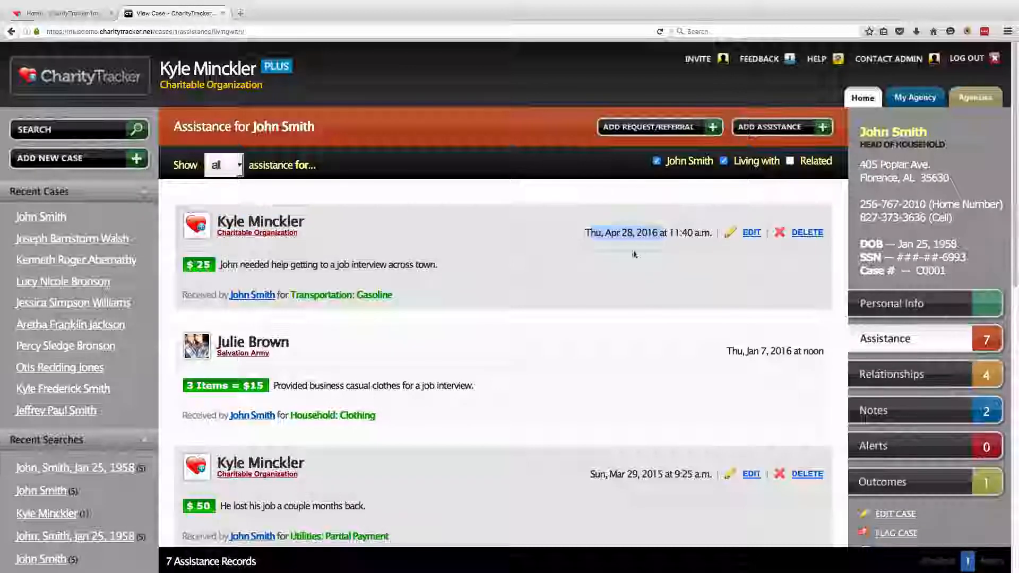
pyautogui.click(240, 267)
pyautogui.moveTo(186, 264); pyautogui.dragTo(208, 261)
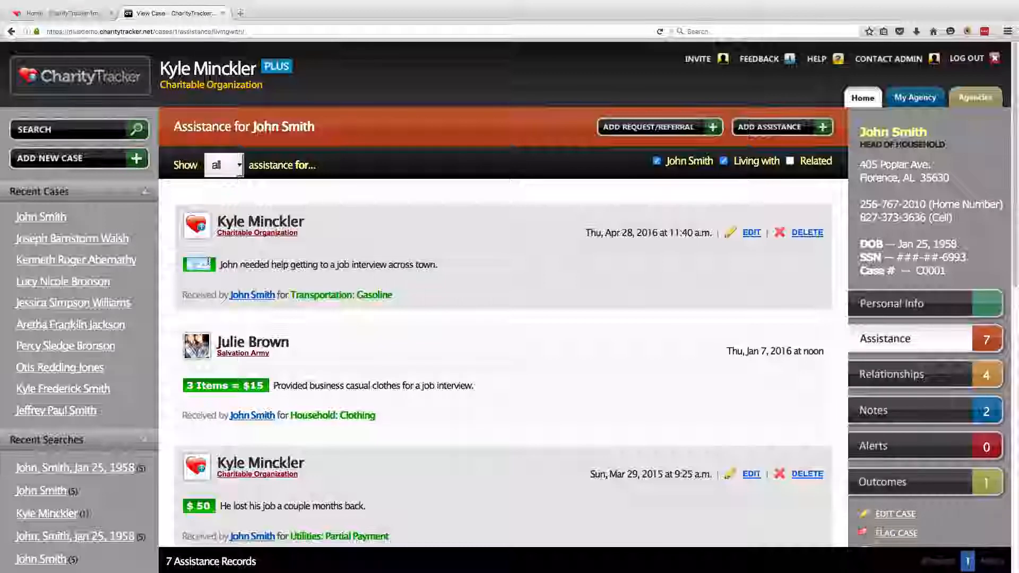
pyautogui.moveTo(394, 294); pyautogui.dragTo(292, 293)
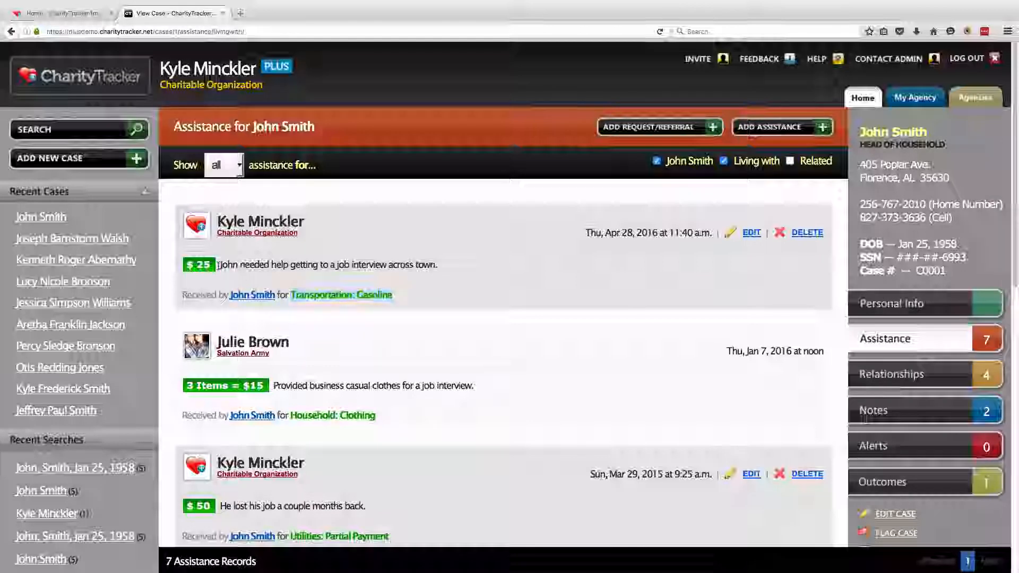
pyautogui.moveTo(219, 265); pyautogui.dragTo(442, 268)
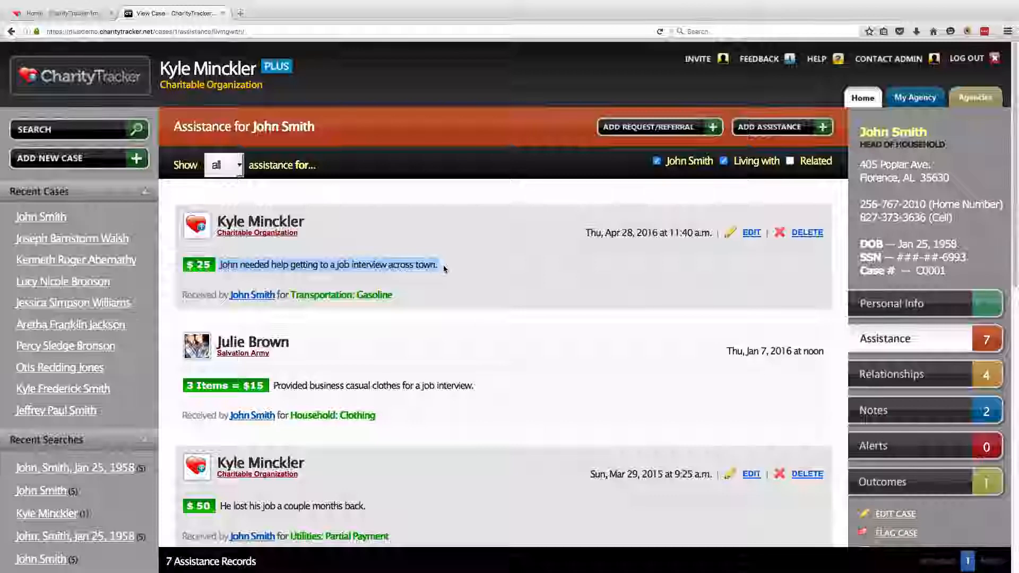
pyautogui.click(443, 269)
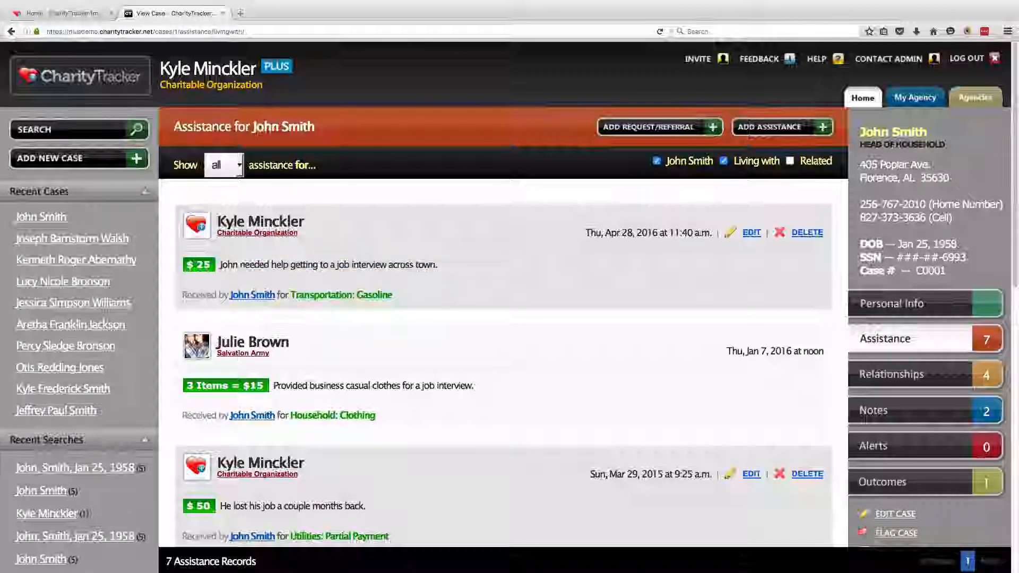
pyautogui.moveTo(216, 340); pyautogui.dragTo(272, 357)
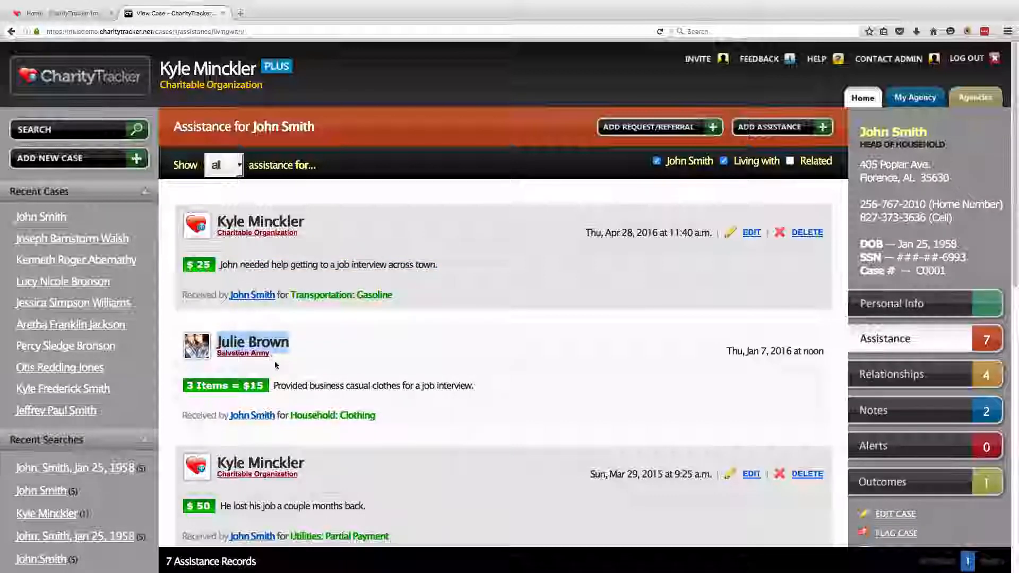
pyautogui.moveTo(186, 385); pyautogui.dragTo(226, 382)
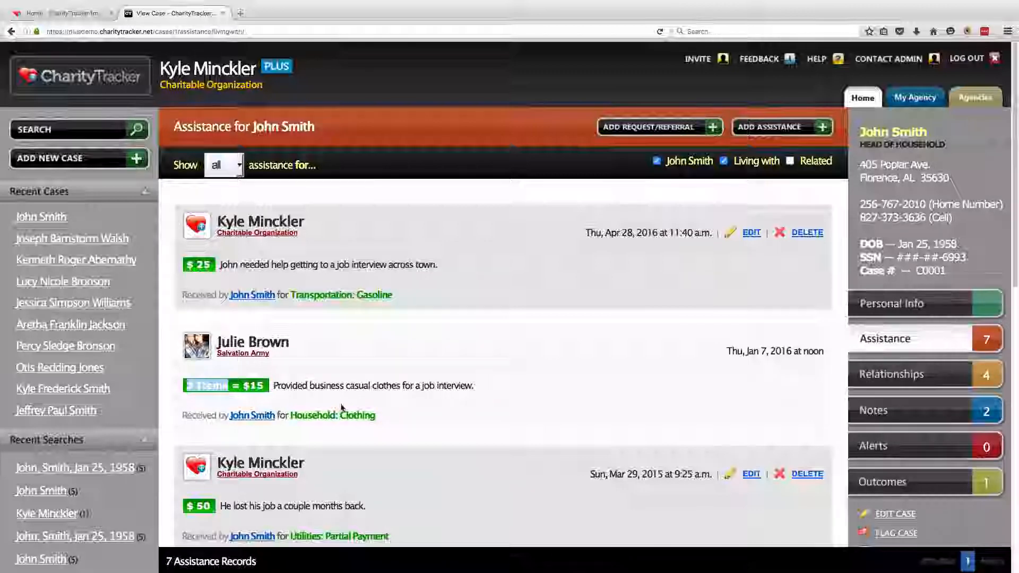
pyautogui.moveTo(383, 416); pyautogui.dragTo(290, 415)
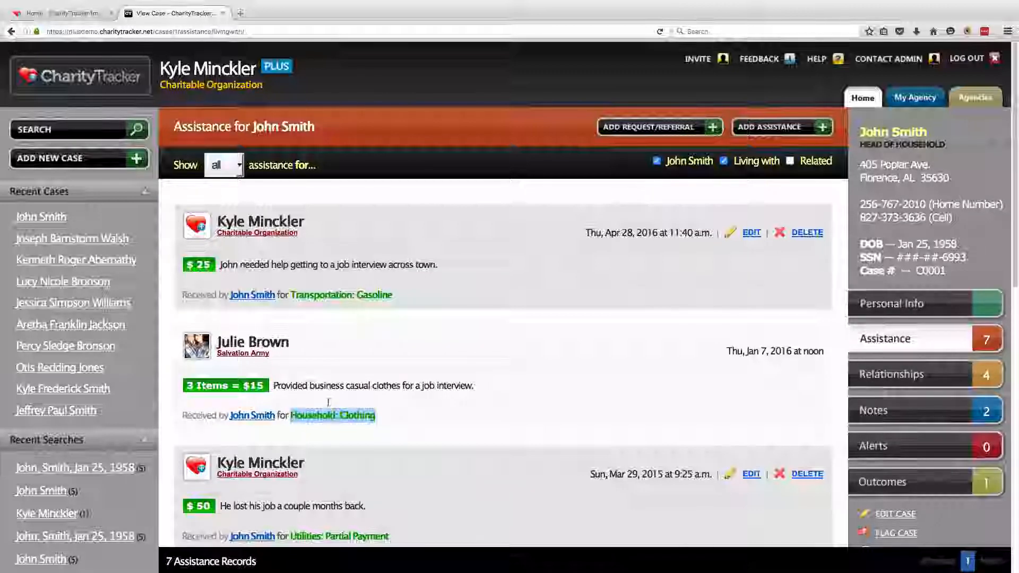
pyautogui.moveTo(727, 352); pyautogui.dragTo(766, 351)
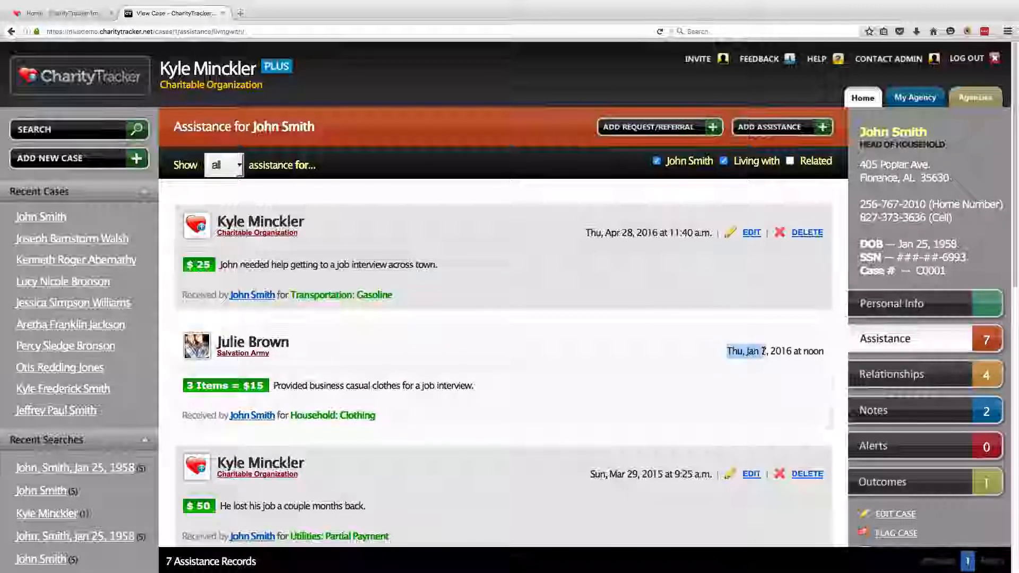
pyautogui.click(274, 384)
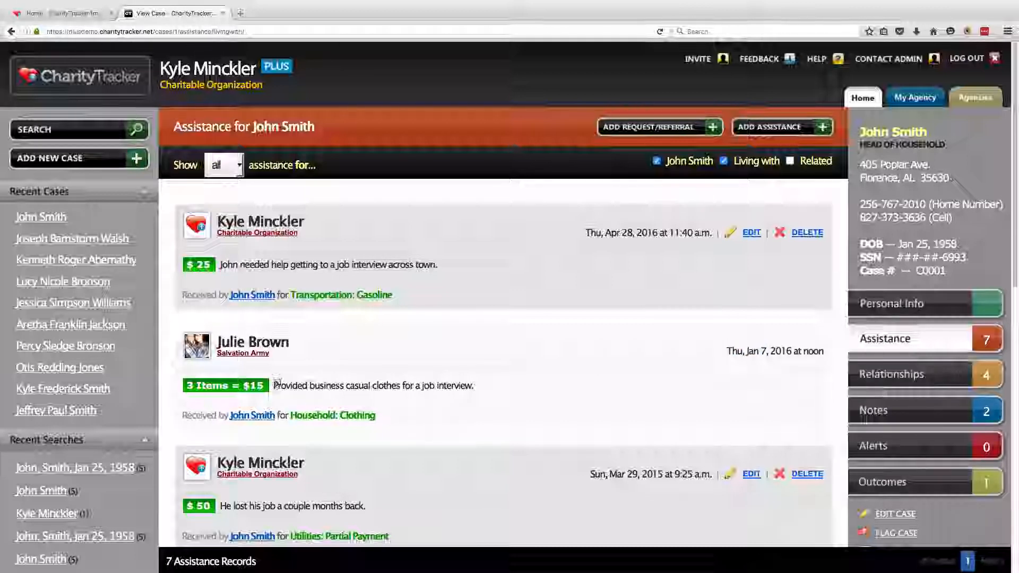
pyautogui.moveTo(275, 385); pyautogui.dragTo(480, 387)
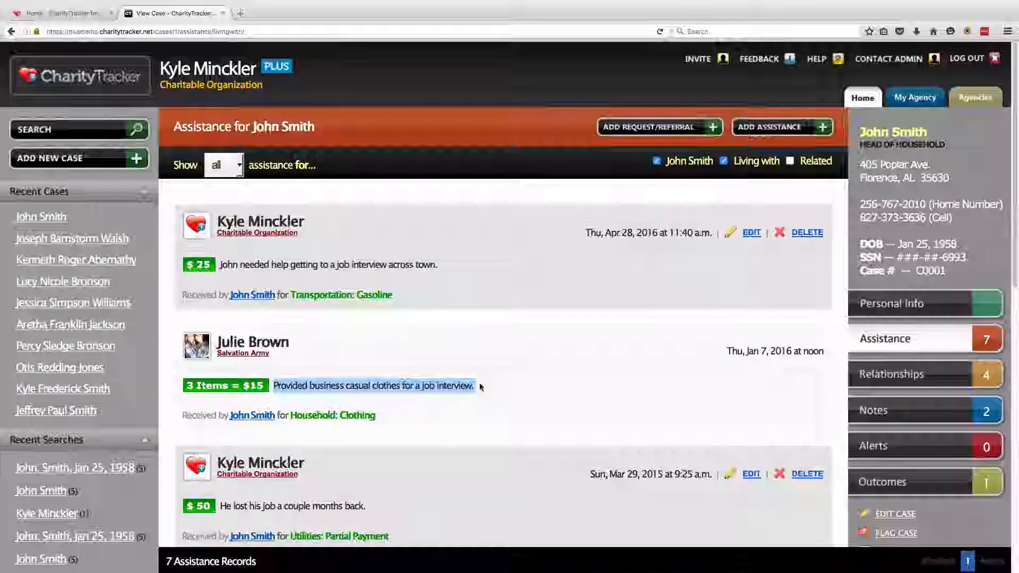
pyautogui.click(480, 387)
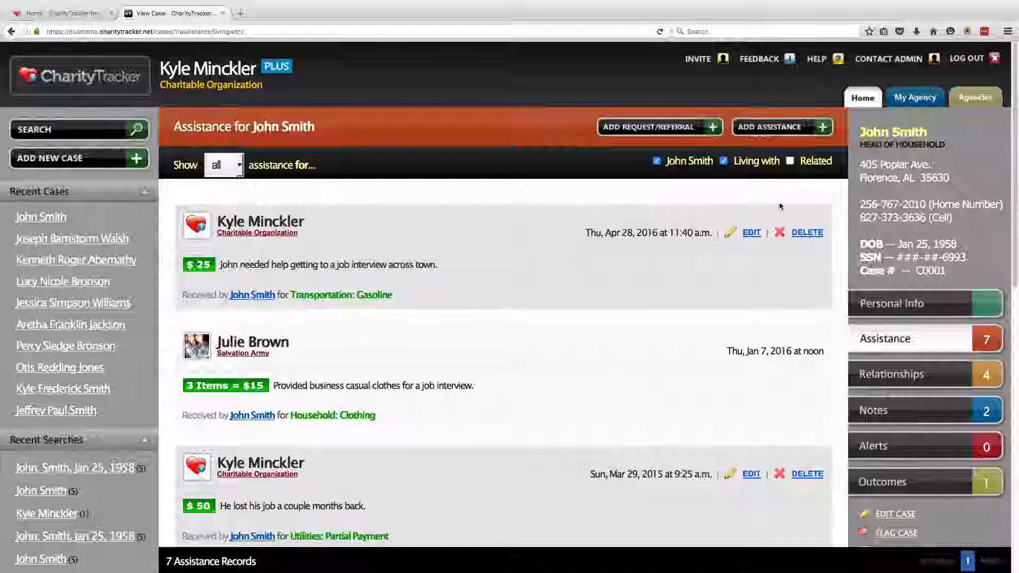
# Start a new assistance record with an amount of 150 and the unit kept as Dollars
pyautogui.click(791, 133)
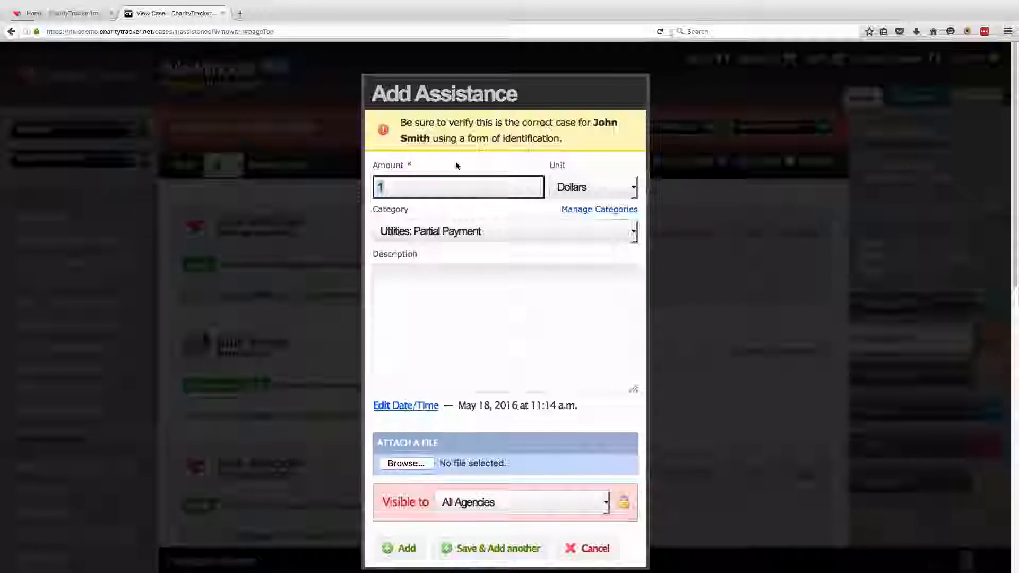
pyautogui.click(409, 191)
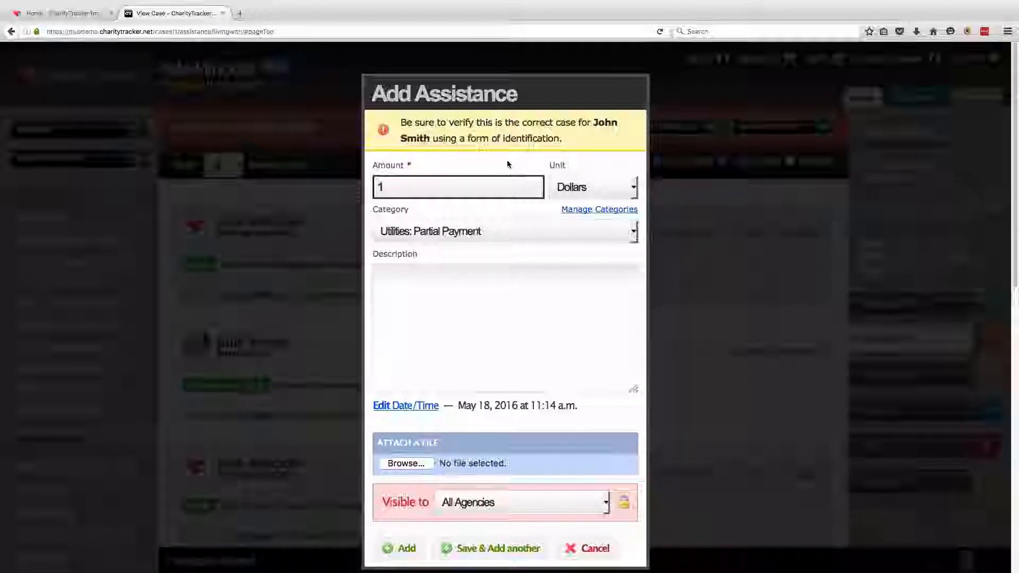
pyautogui.write('50')
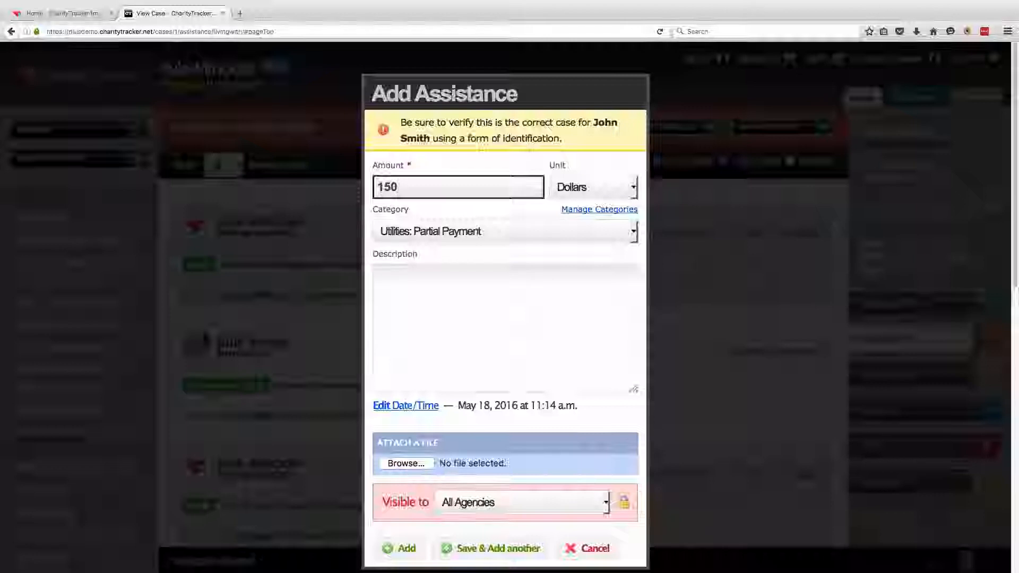
pyautogui.moveTo(400, 187); pyautogui.dragTo(376, 190)
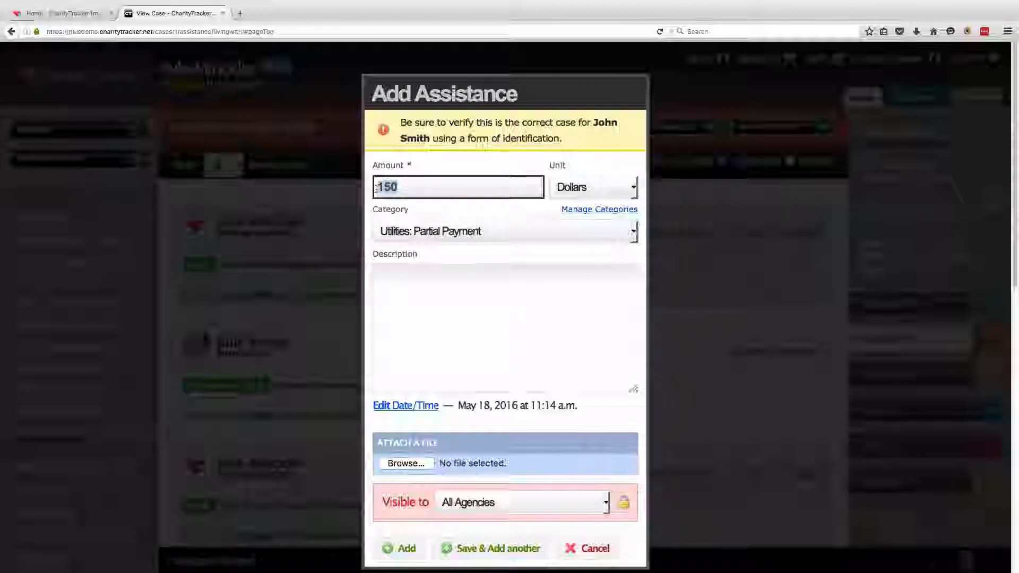
pyautogui.click(455, 165)
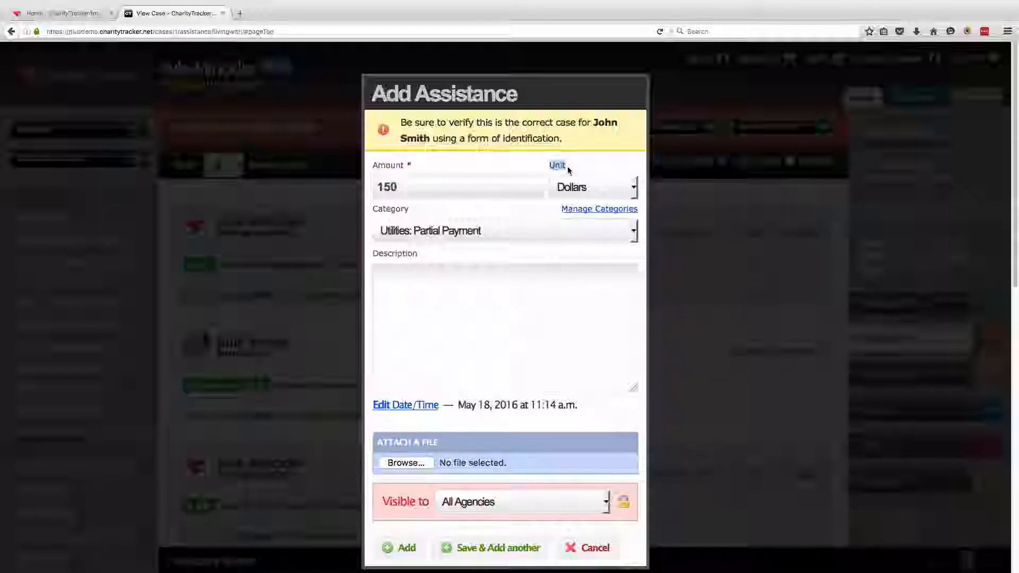
pyautogui.click(631, 186)
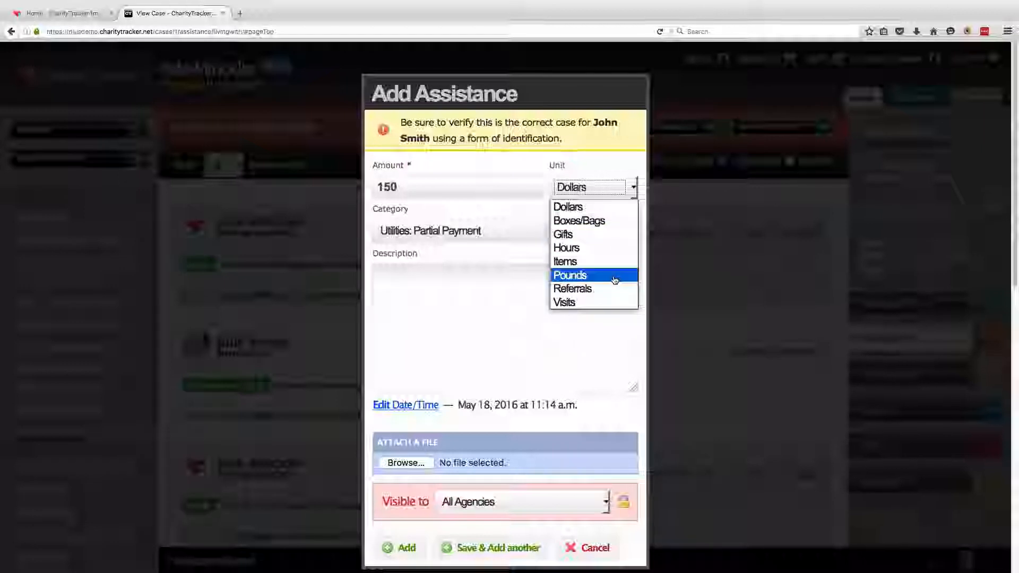
pyautogui.click(606, 212)
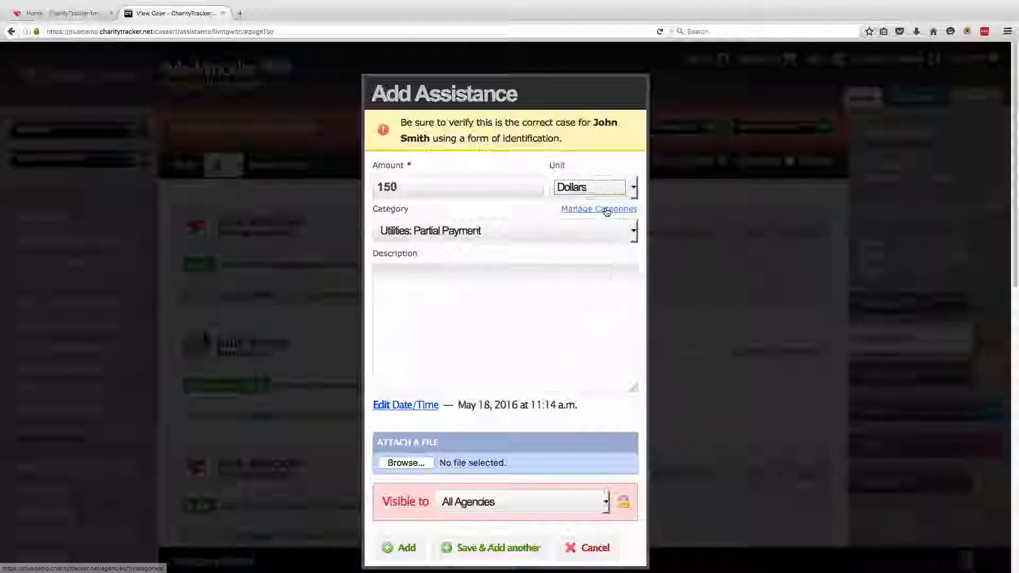
pyautogui.click(375, 213)
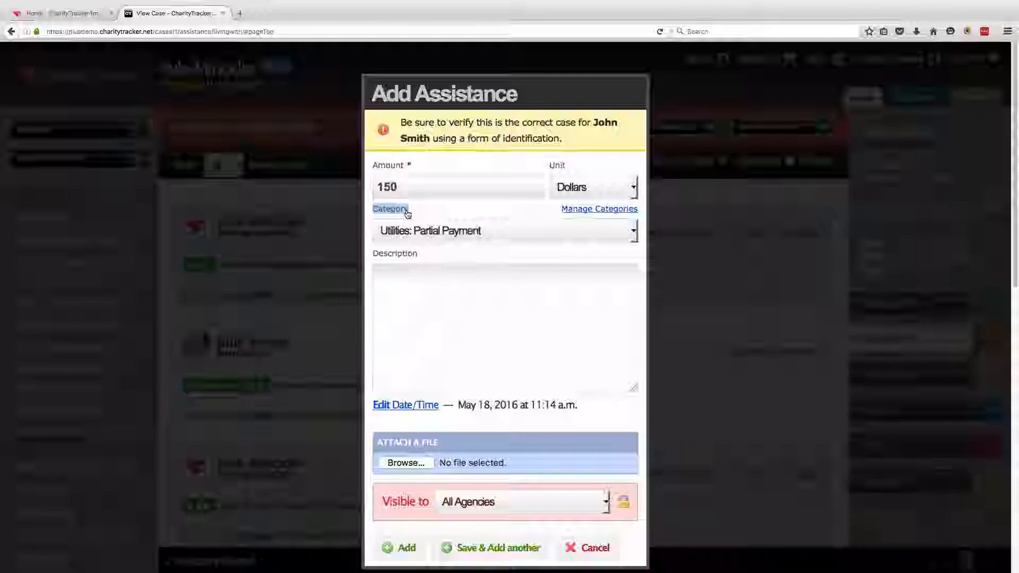
# Set the assistance category to Utilities: Partial Payment
pyautogui.click(623, 235)
pyautogui.scroll(-2, 610, 275)
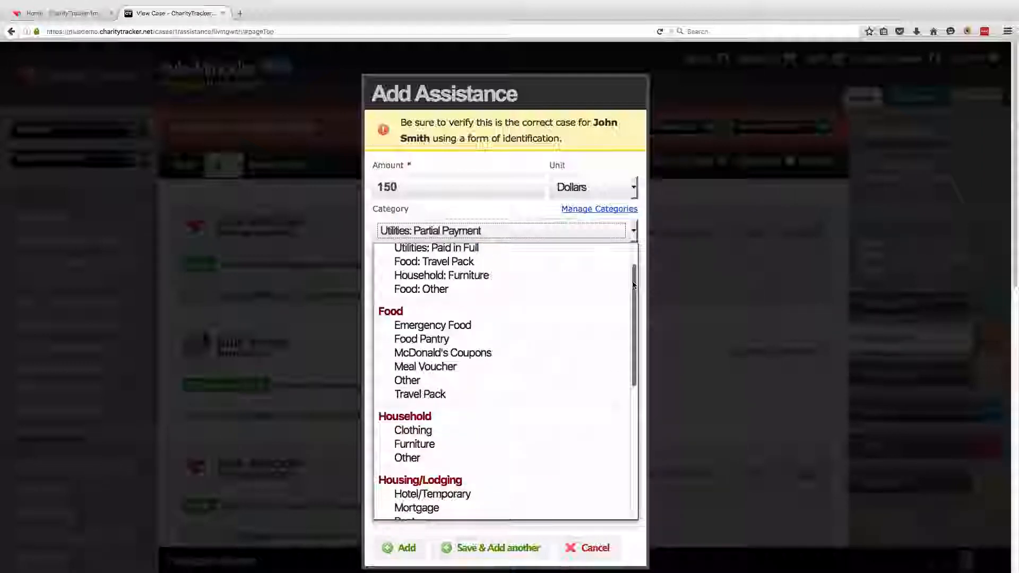
pyautogui.scroll(-3, 632, 291)
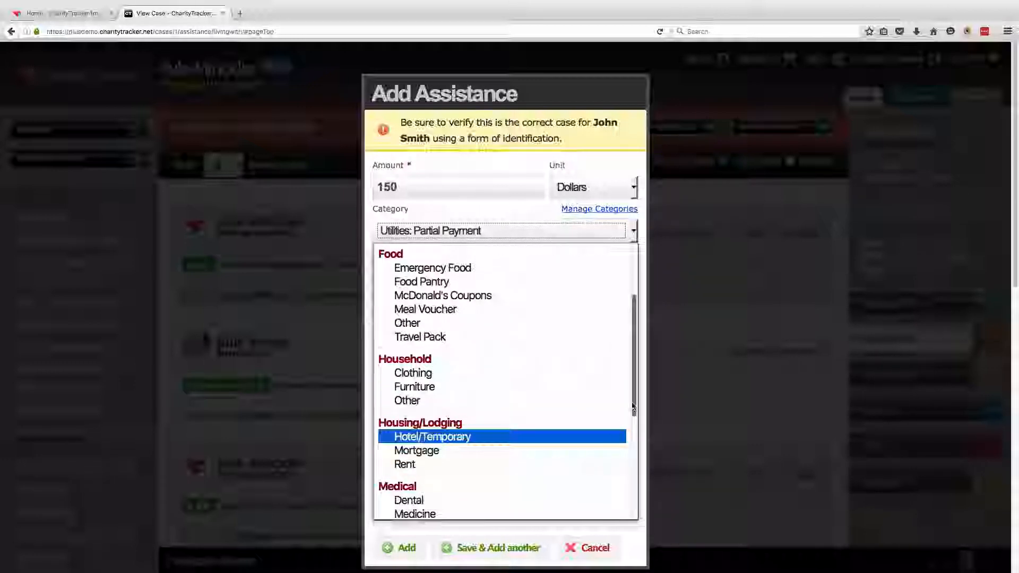
pyautogui.moveTo(634, 412); pyautogui.dragTo(637, 513)
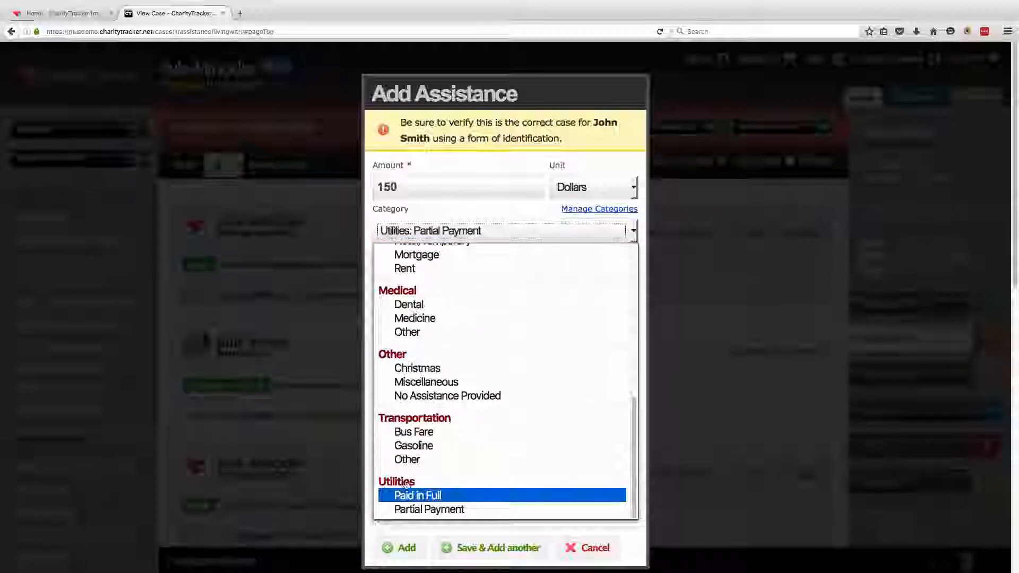
pyautogui.click(480, 510)
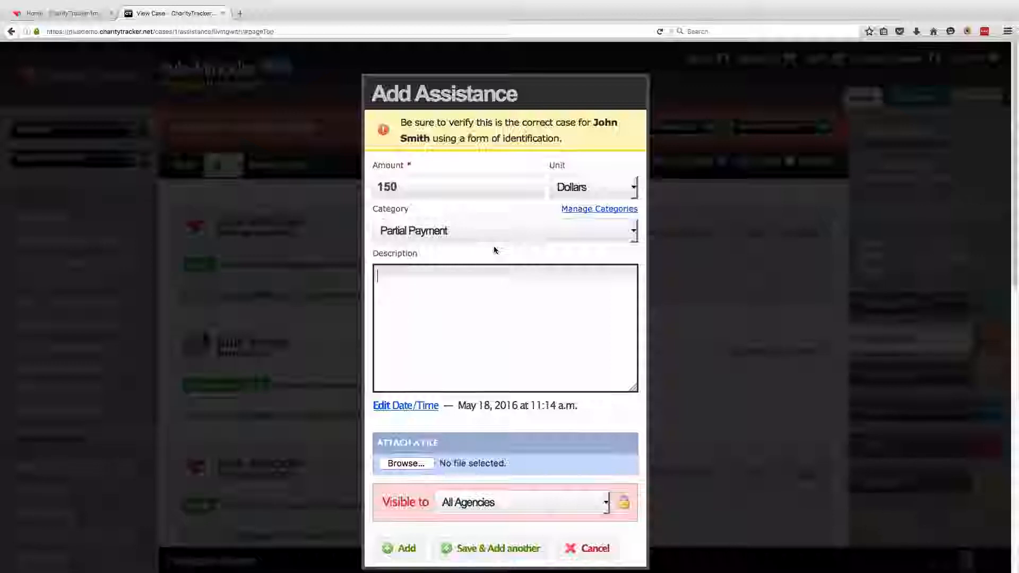
# Paste the description about the lost job and half of the $300 past-due bill
pyautogui.write('John shared he lost his job and needed help with 1/2 of his $300 past due bill (May 15th due date.)')
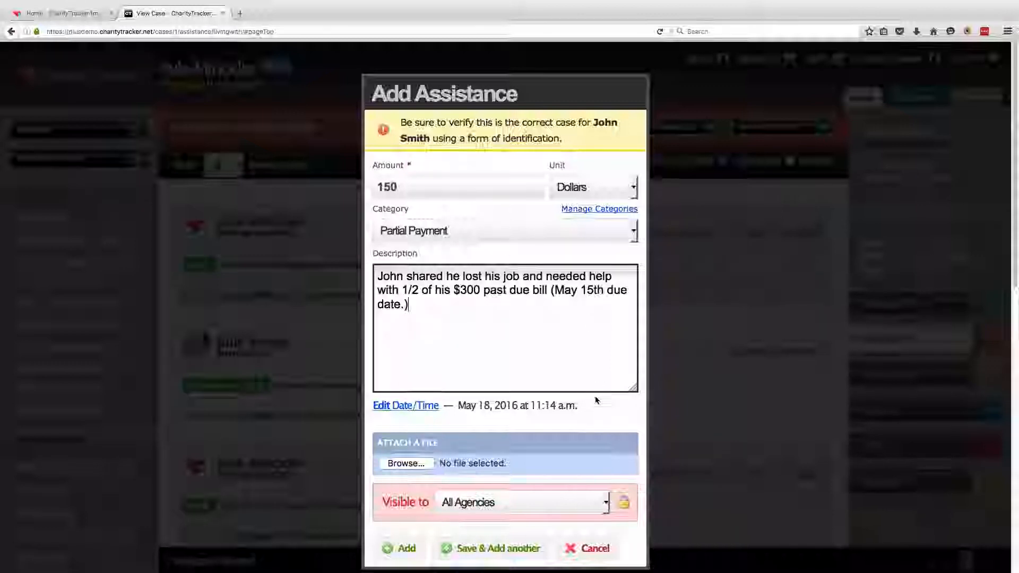
pyautogui.click(599, 412)
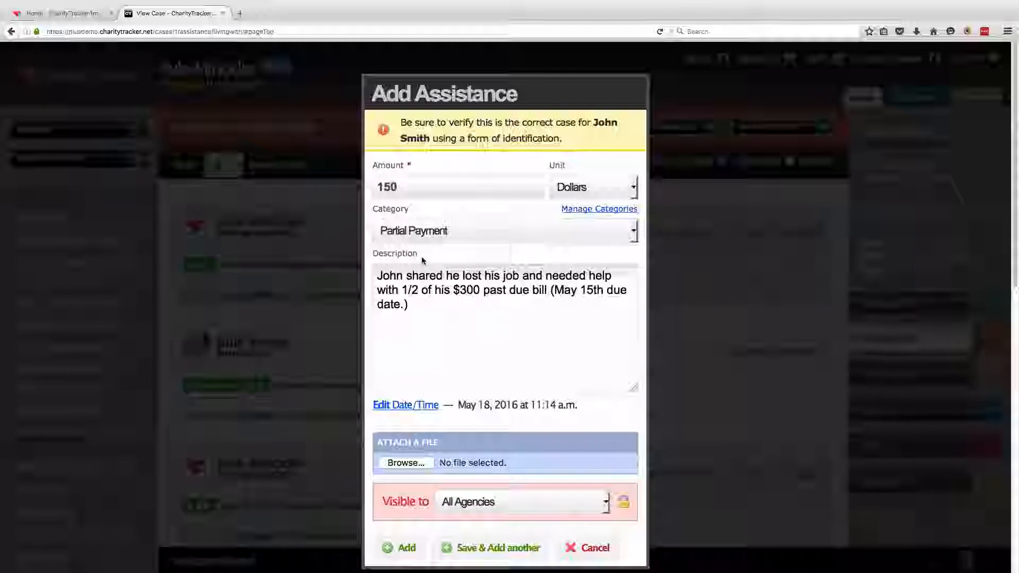
pyautogui.moveTo(457, 405); pyautogui.dragTo(591, 405)
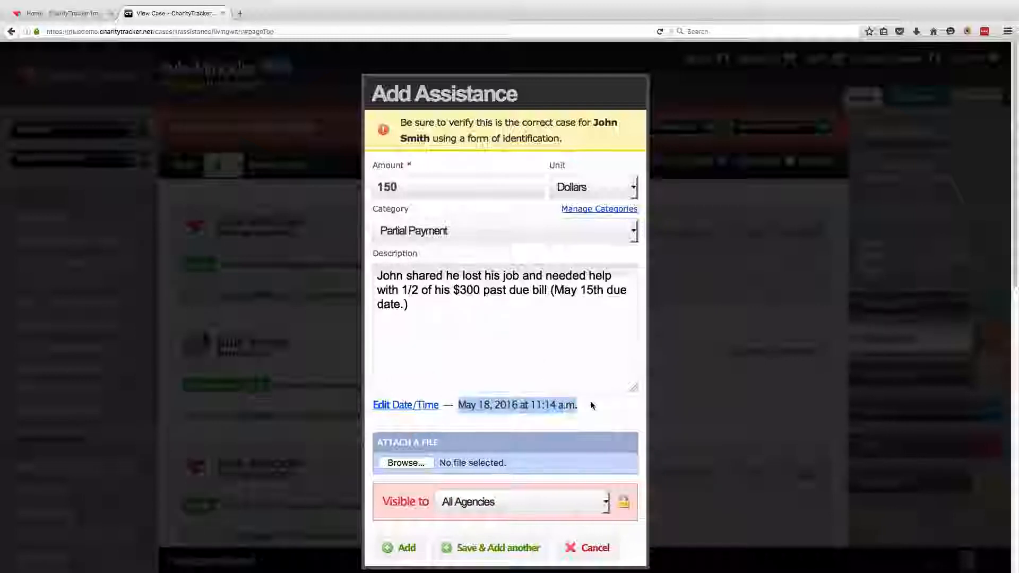
pyautogui.click(571, 406)
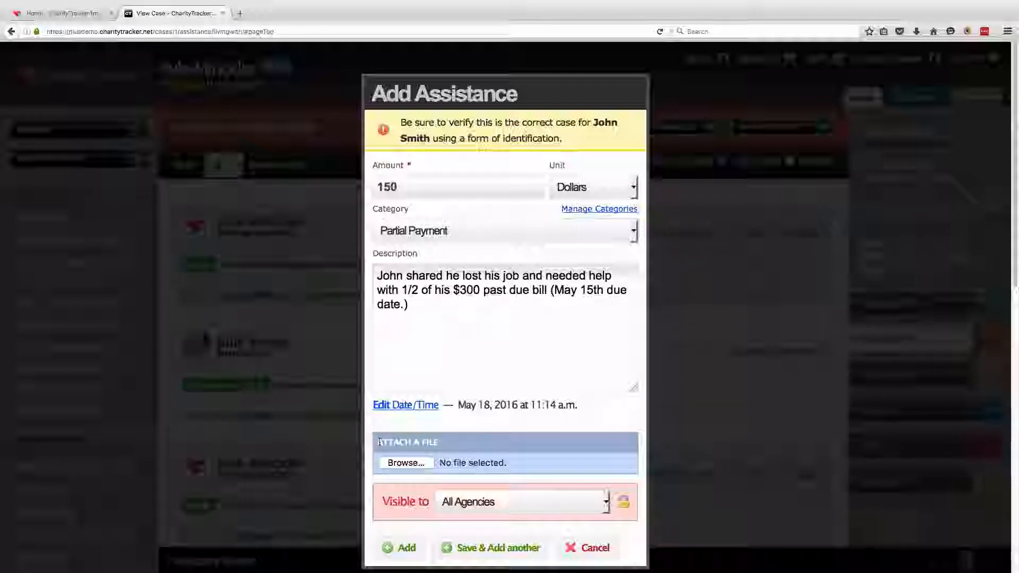
pyautogui.moveTo(376, 442); pyautogui.dragTo(439, 444)
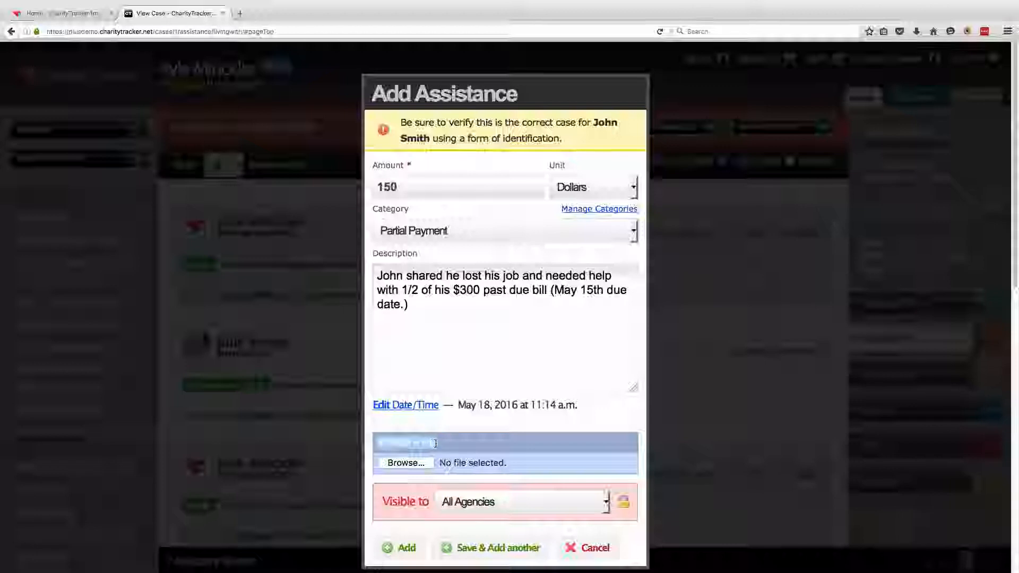
pyautogui.click(576, 424)
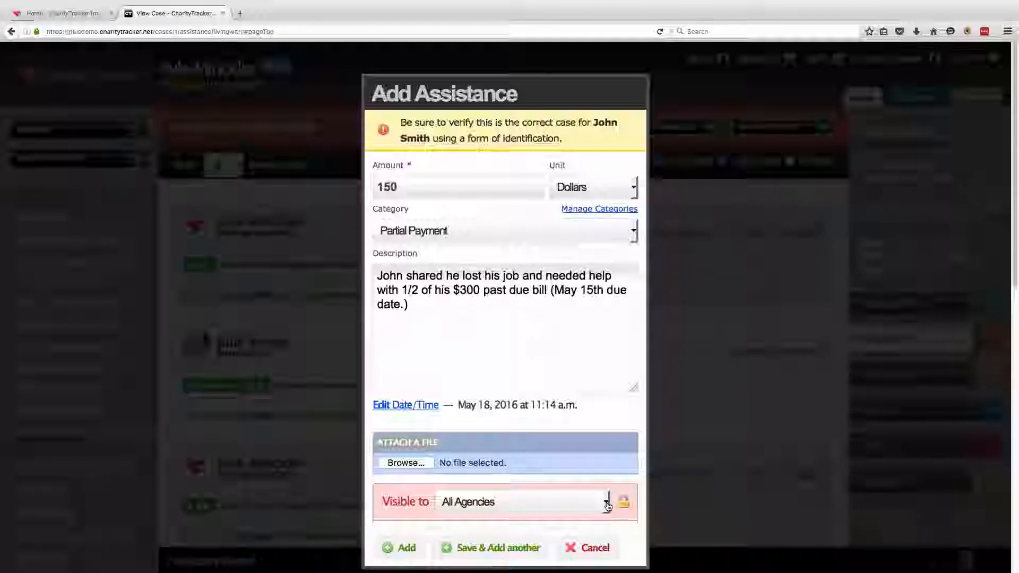
# Keep visibility at All Agencies and save the $150 assistance record
pyautogui.click(608, 506)
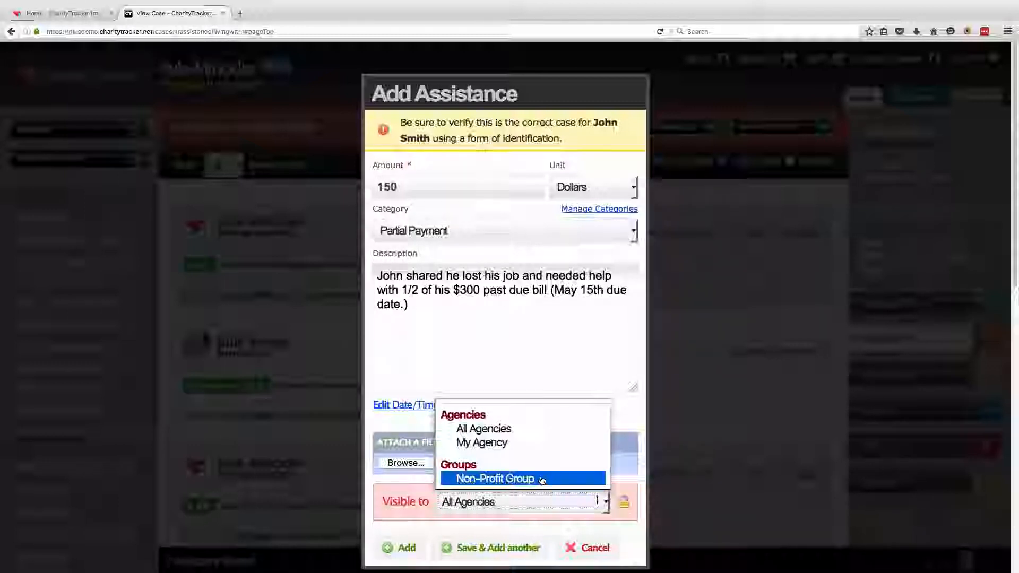
pyautogui.click(536, 430)
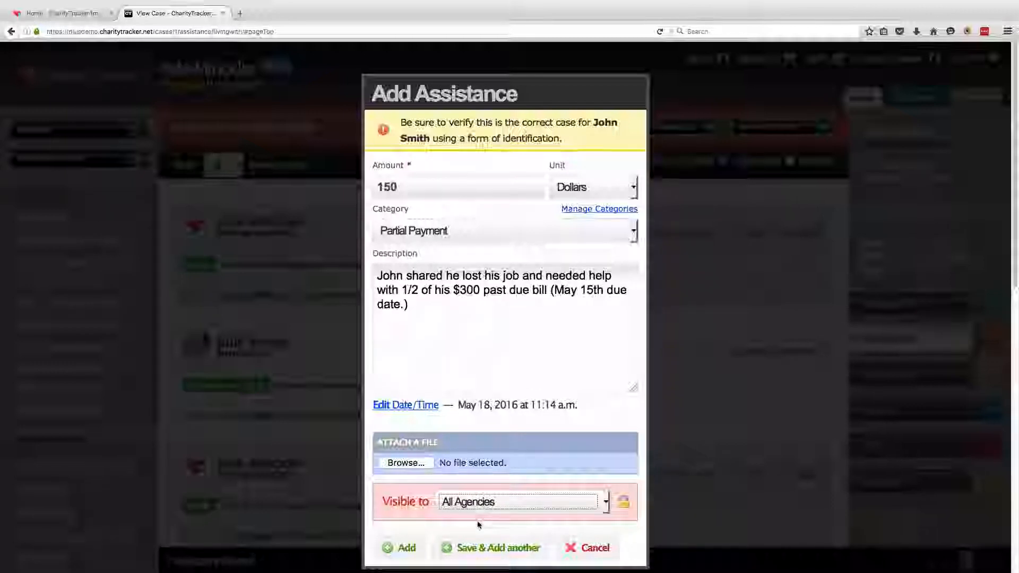
pyautogui.click(395, 552)
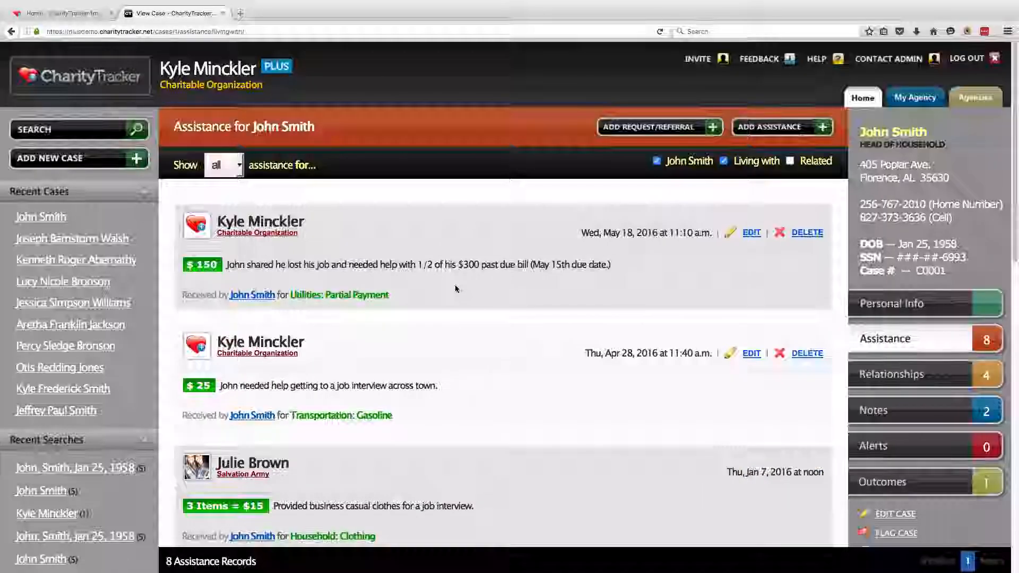
# Point out the saved $150 utilities record, then start a new request/referral for the case
pyautogui.moveTo(388, 295); pyautogui.dragTo(233, 232)
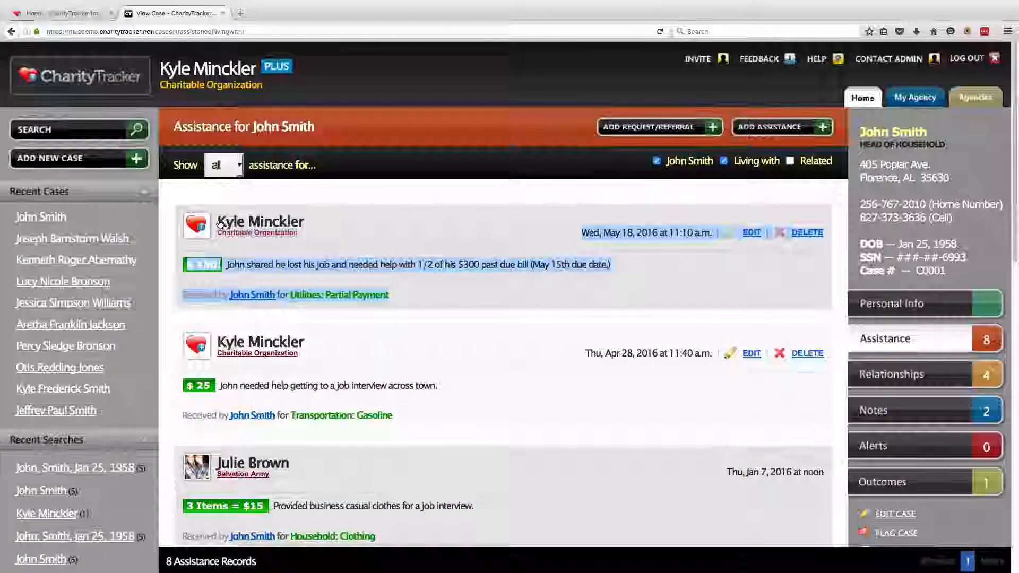
pyautogui.click(551, 296)
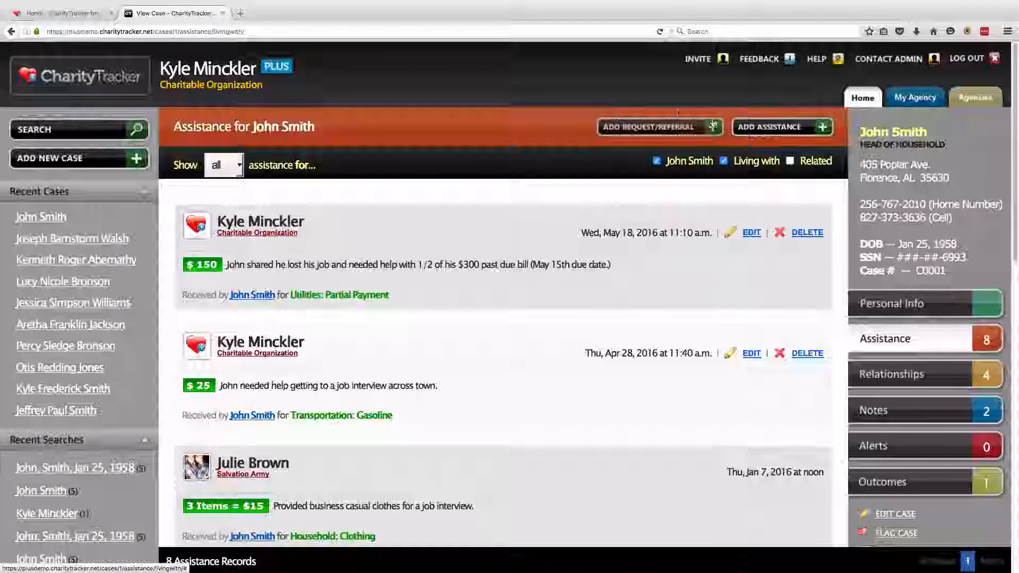
pyautogui.click(652, 128)
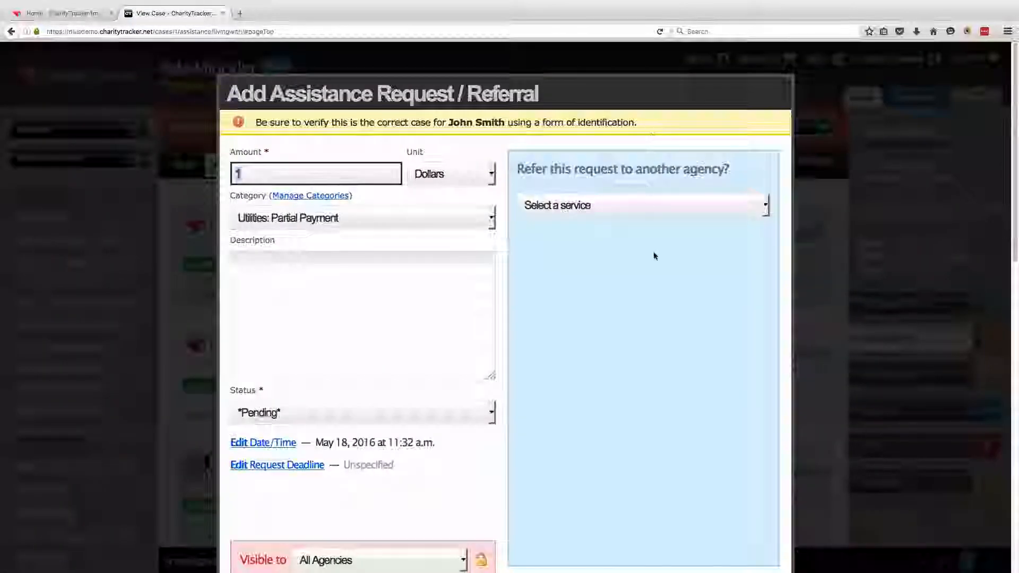
# Set the request's unit to Boxes/Bags and category to Emergency Food, and start the description
pyautogui.scroll(-1, 654, 263)
pyautogui.scroll(-3, 655, 266)
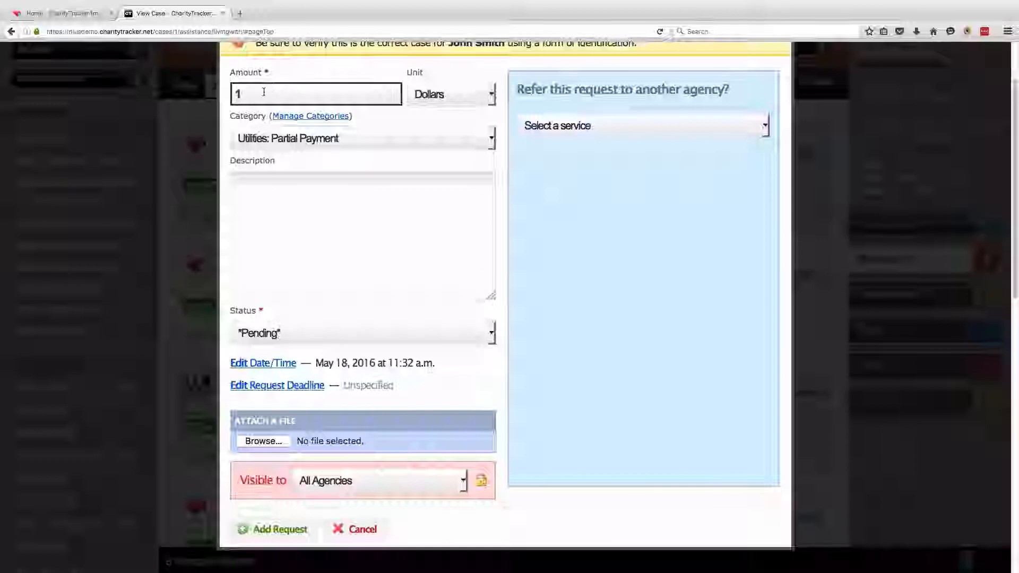
pyautogui.click(483, 100)
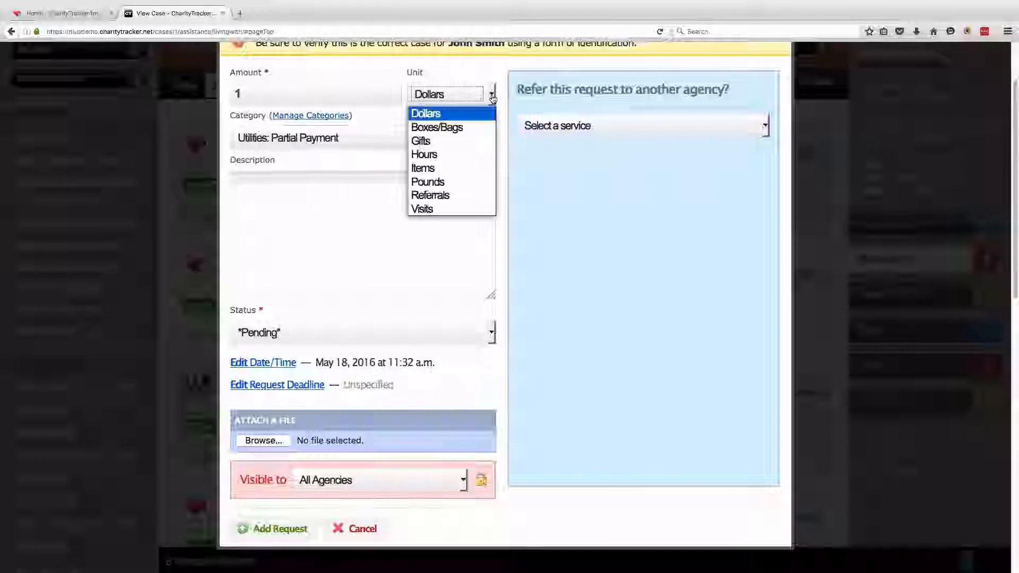
pyautogui.click(467, 128)
pyautogui.click(496, 136)
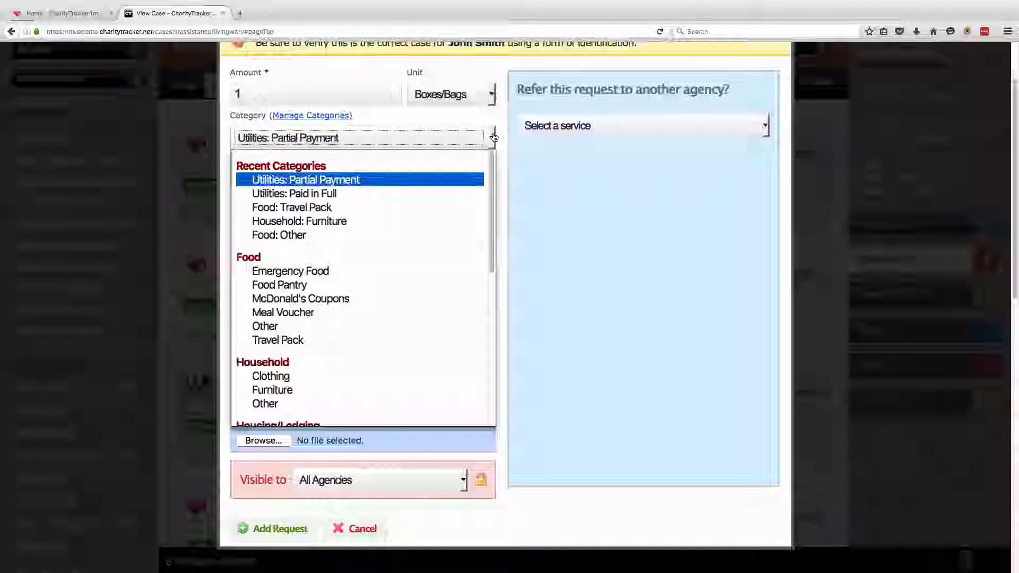
pyautogui.click(325, 271)
pyautogui.click(284, 194)
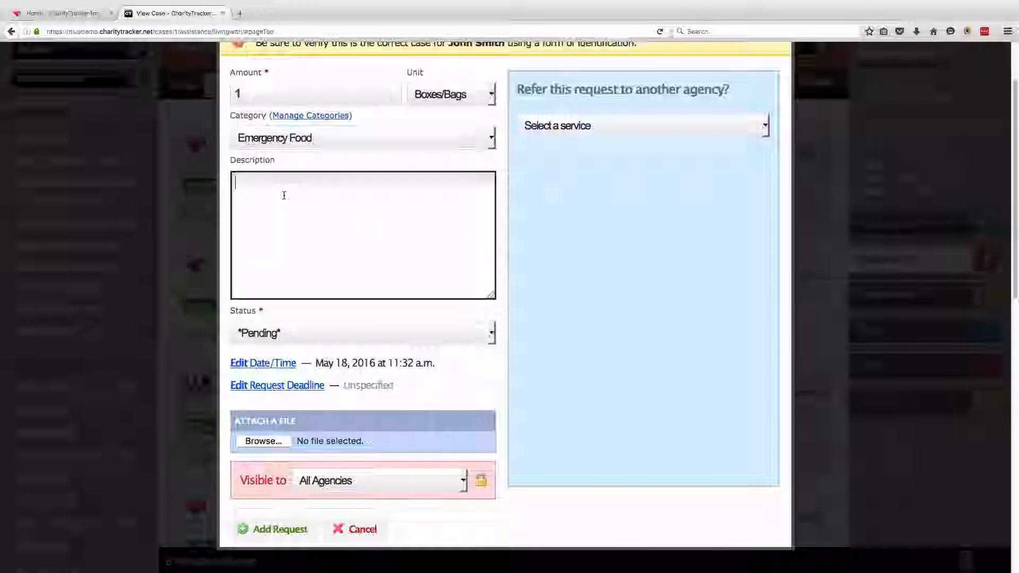
# Finish the groceries description and list the agency services available for referral
pyautogui.write('John needs groceries for his family. Unfortunately, we are out of food. Can you help him? Thank you!')
pyautogui.click(377, 159)
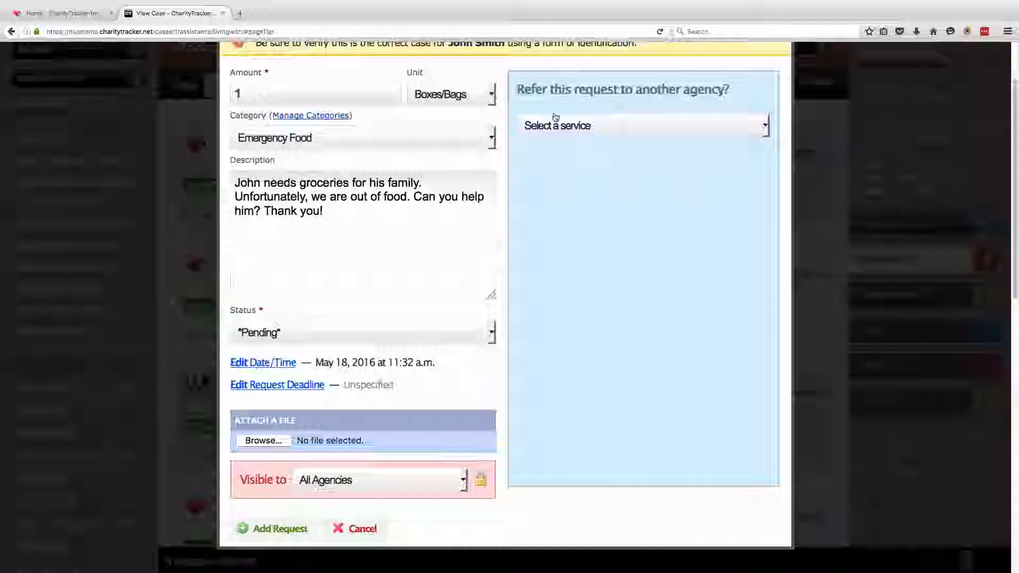
pyautogui.moveTo(515, 90); pyautogui.dragTo(728, 97)
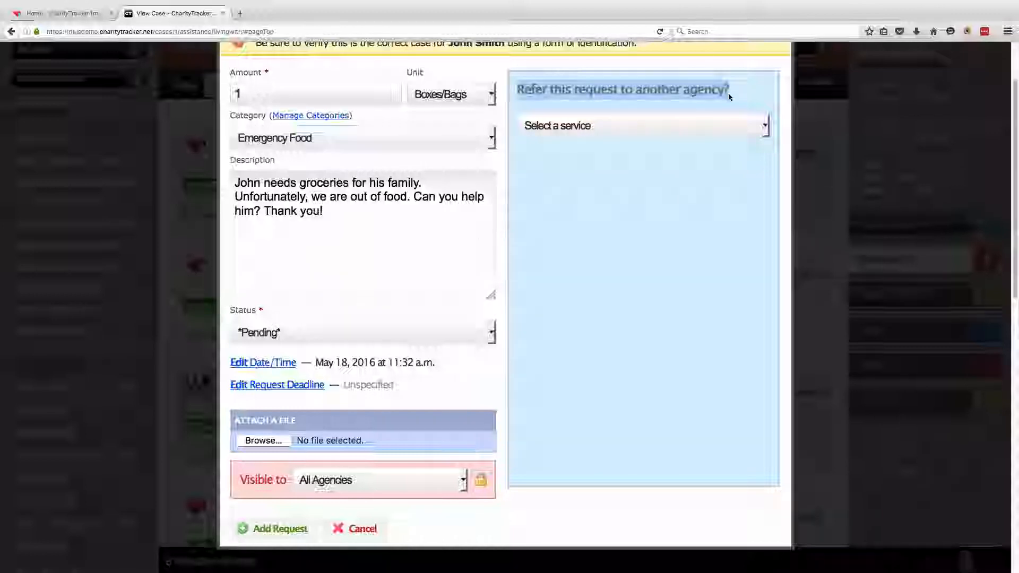
pyautogui.click(736, 97)
pyautogui.click(765, 126)
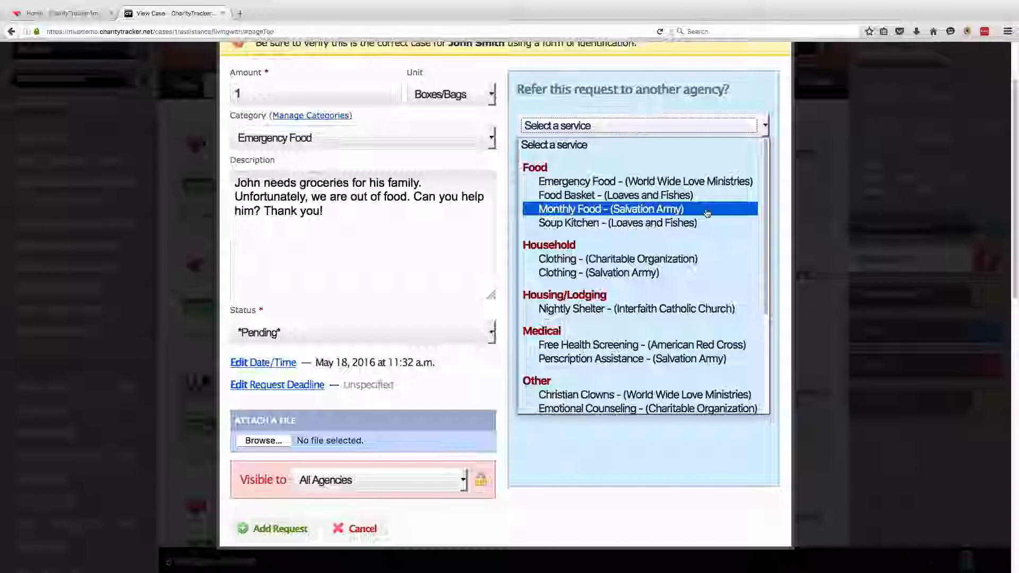
# Pick 'Emergency Food - (World Wide Love Ministries)' and review its 8:00 AM–5:00 PM hours and address
pyautogui.click(725, 182)
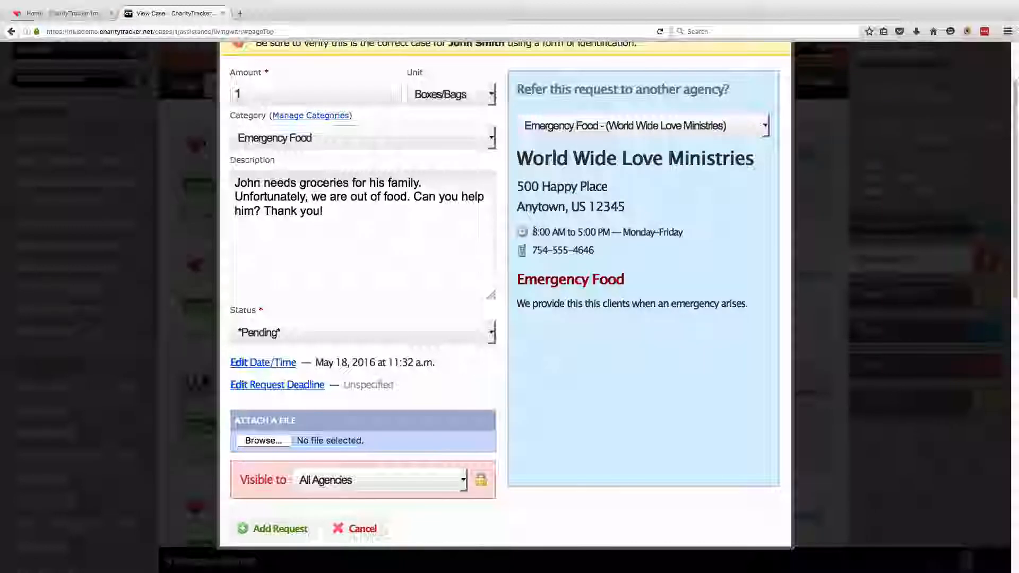
pyautogui.moveTo(530, 232); pyautogui.dragTo(684, 238)
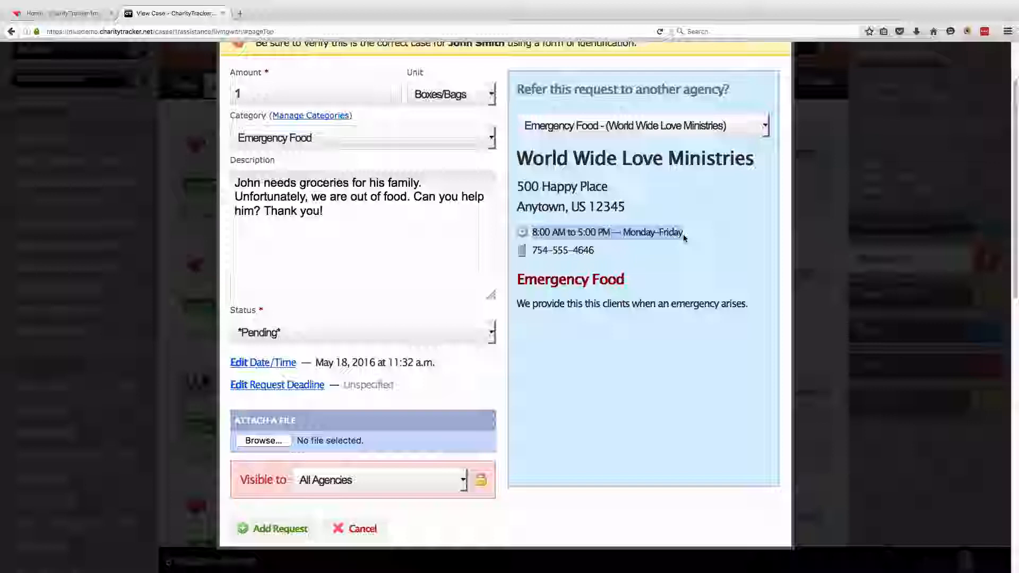
pyautogui.click(684, 234)
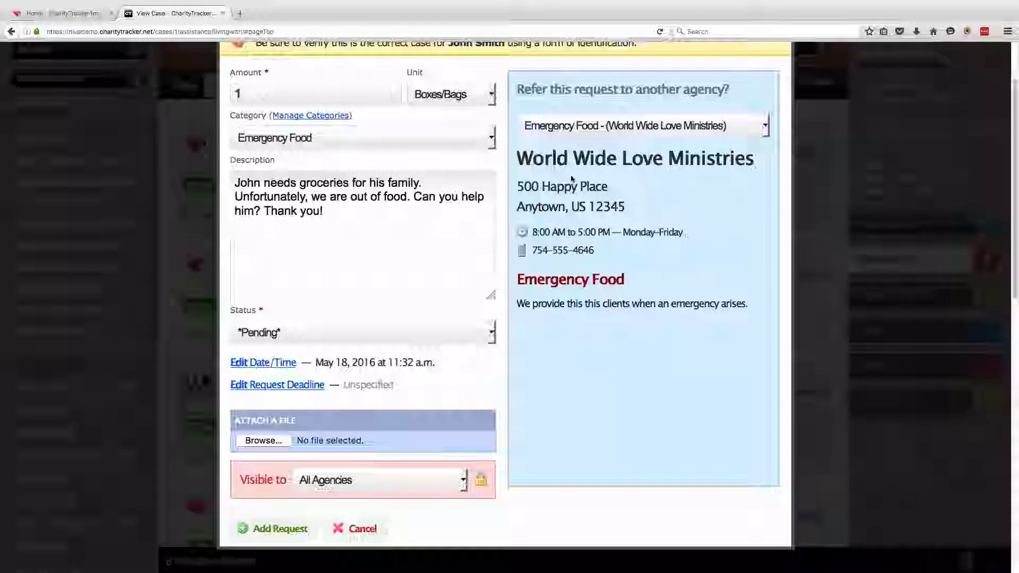
pyautogui.moveTo(517, 186); pyautogui.dragTo(679, 212)
pyautogui.click(687, 215)
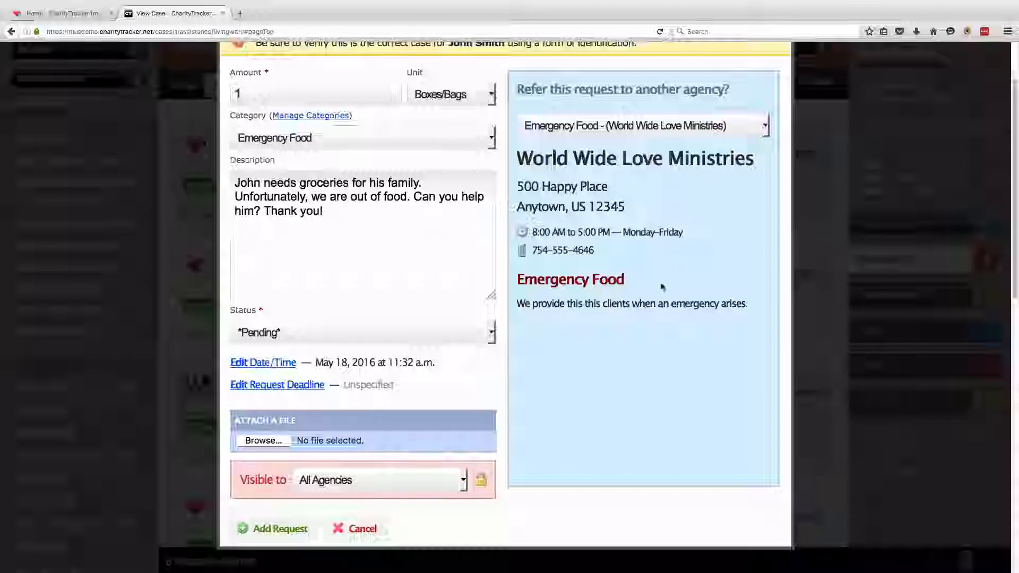
# Add the request, emailing the Emergency Food referral to World Wide Love Ministries, and acknowledge the confirmation
pyautogui.click(273, 529)
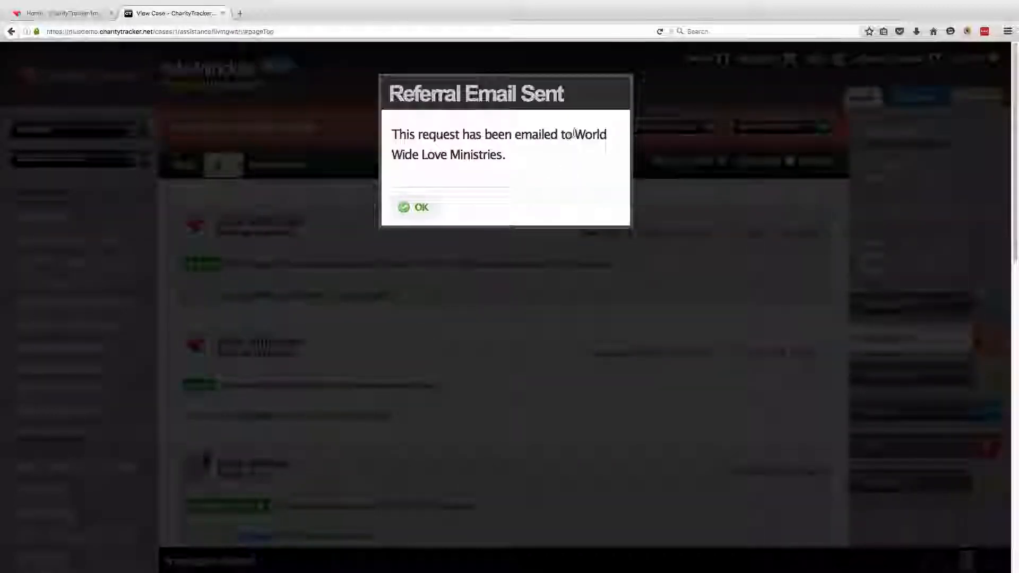
pyautogui.moveTo(578, 137); pyautogui.dragTo(499, 154)
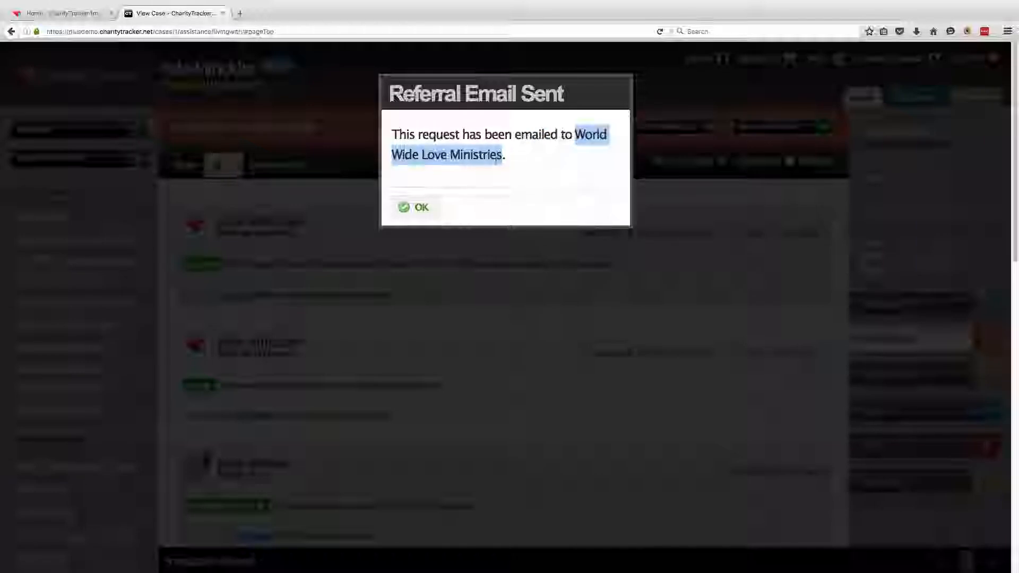
pyautogui.click(482, 177)
pyautogui.click(409, 210)
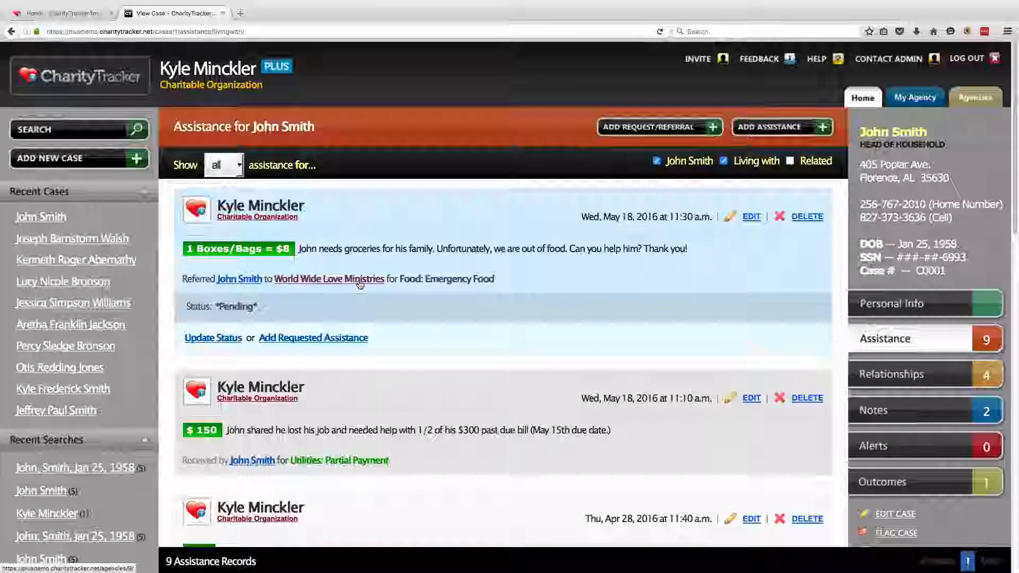
# Check the referred agency's details, then show the case's four household relationships
pyautogui.click(337, 290)
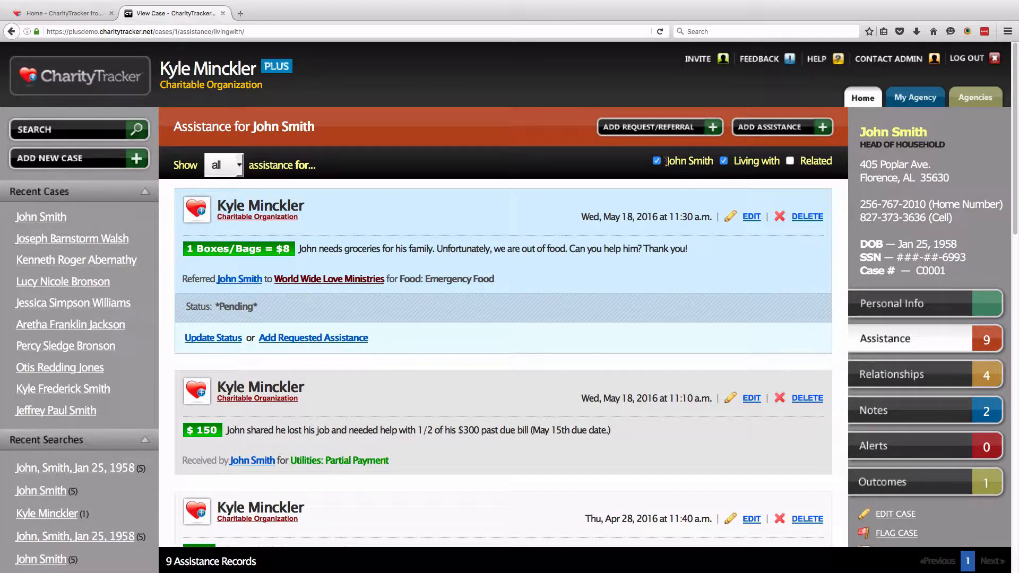
pyautogui.moveTo(665, 161); pyautogui.dragTo(718, 162)
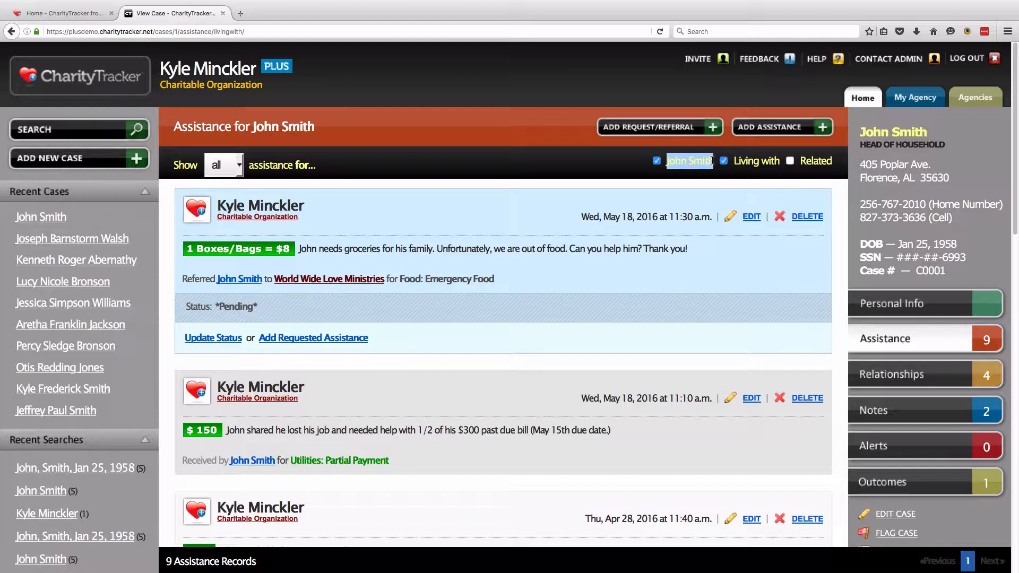
pyautogui.click(684, 178)
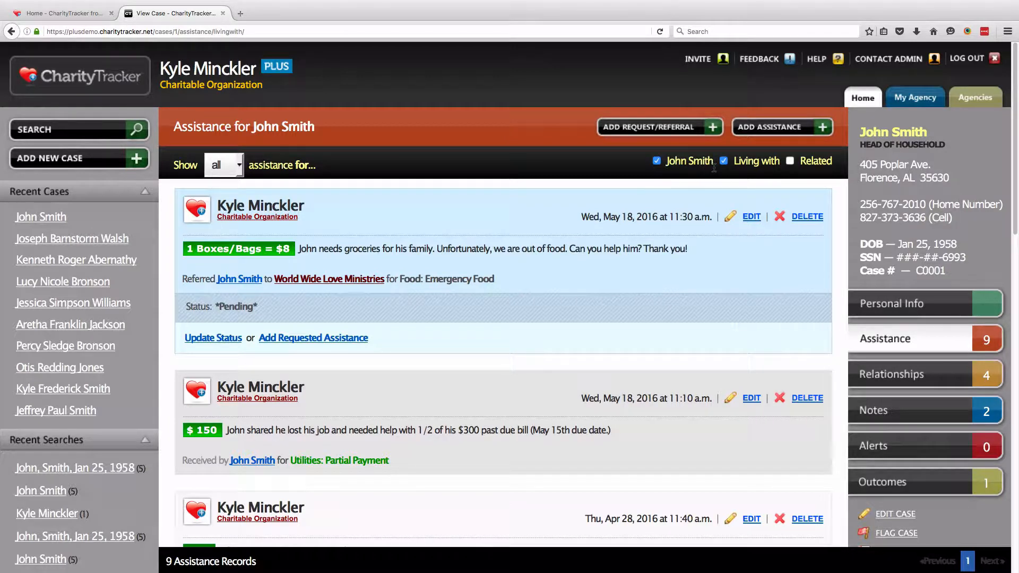
pyautogui.moveTo(733, 161); pyautogui.dragTo(776, 161)
pyautogui.click(765, 176)
pyautogui.moveTo(799, 161); pyautogui.dragTo(831, 160)
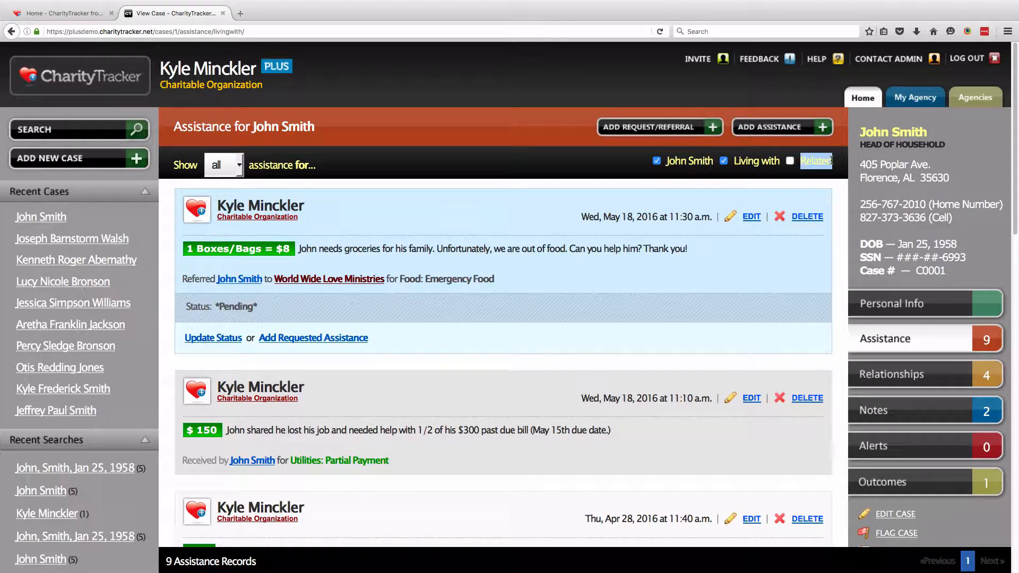
pyautogui.click(822, 170)
pyautogui.click(940, 384)
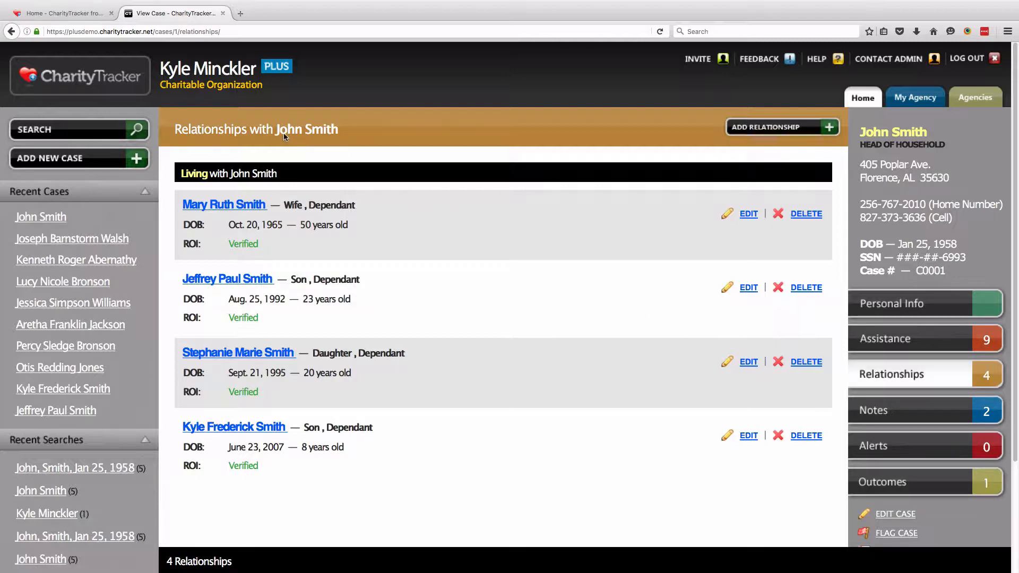
pyautogui.moveTo(276, 132); pyautogui.dragTo(337, 142)
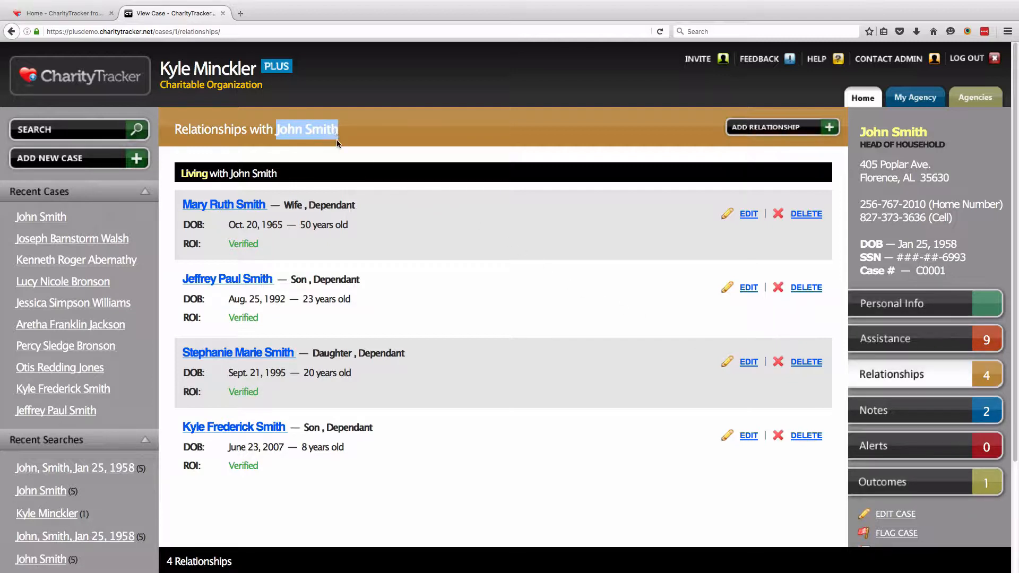
pyautogui.click(235, 181)
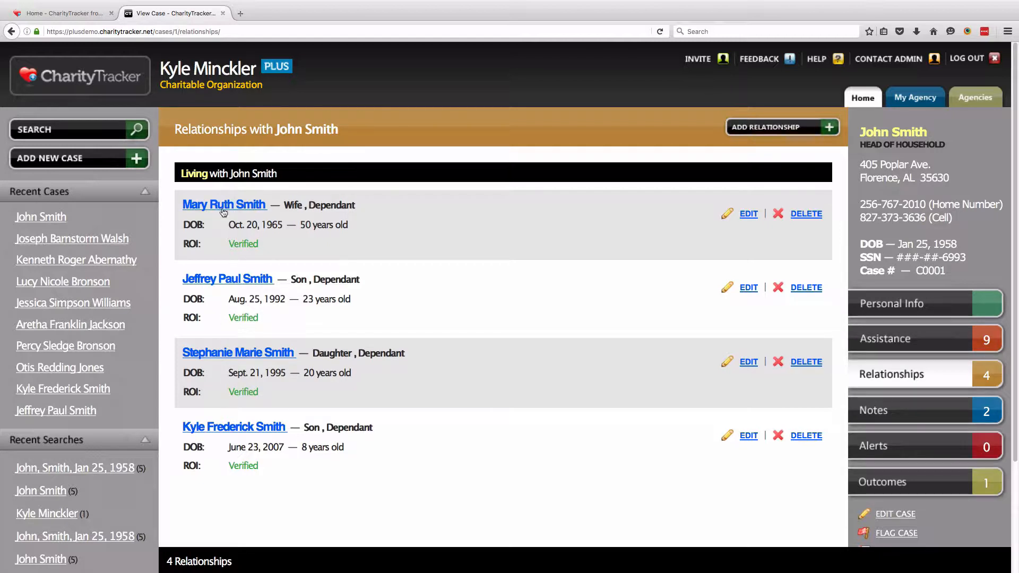
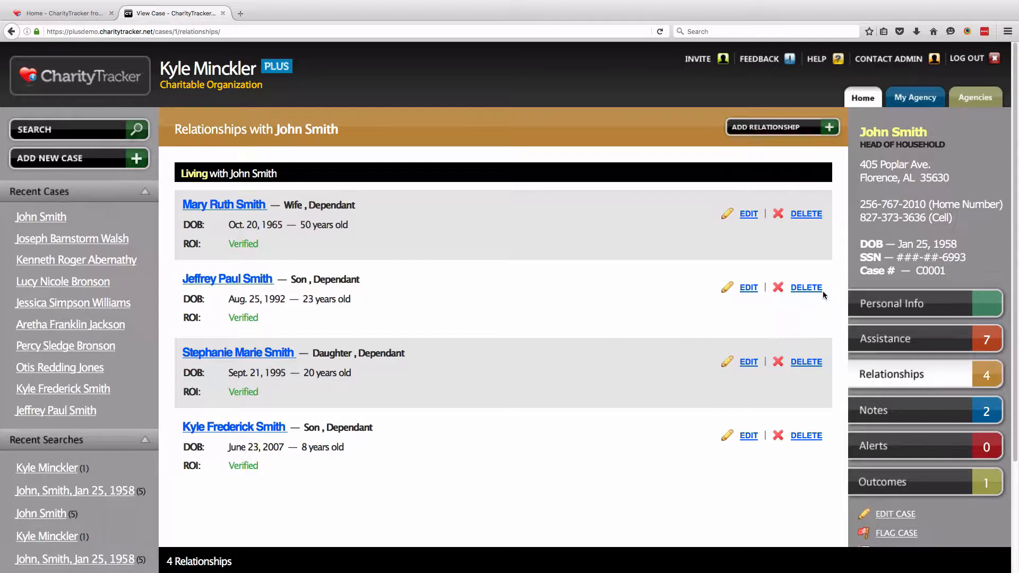
# Open the son's relationship for editing, leaving the Father and Son values unchanged
pyautogui.click(748, 288)
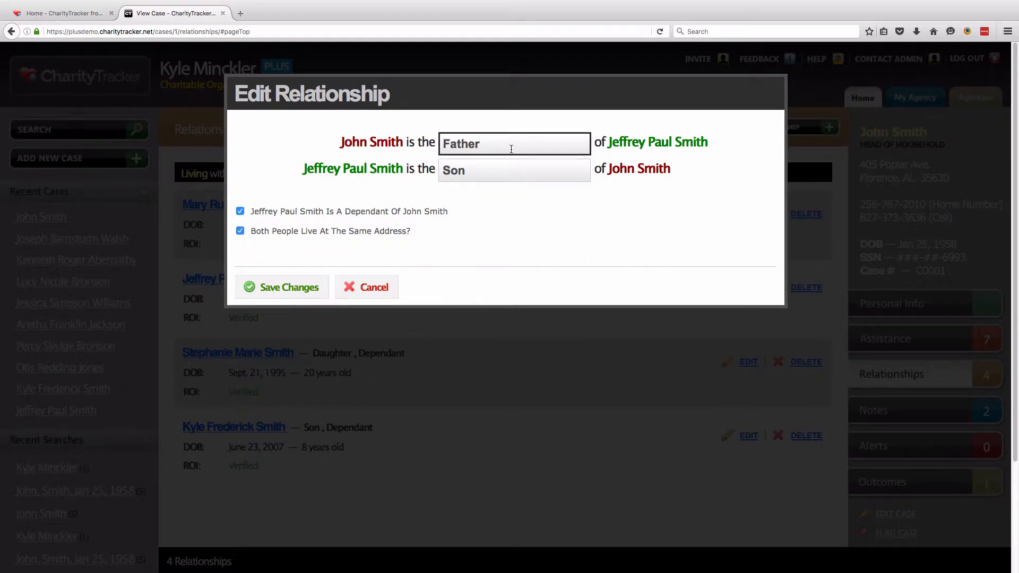
pyautogui.moveTo(482, 144); pyautogui.dragTo(445, 144)
pyautogui.press('Tab')
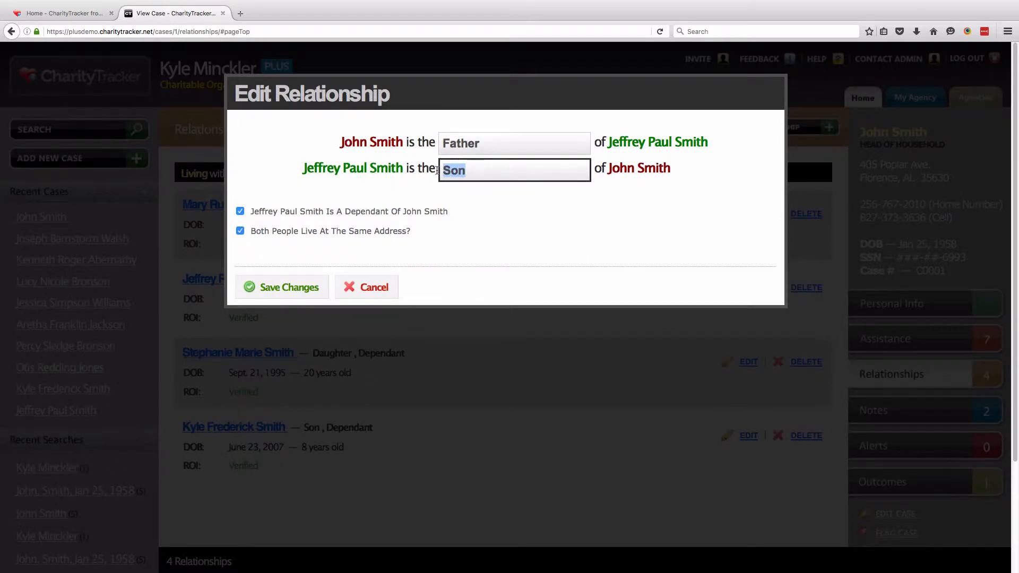
pyautogui.click(468, 187)
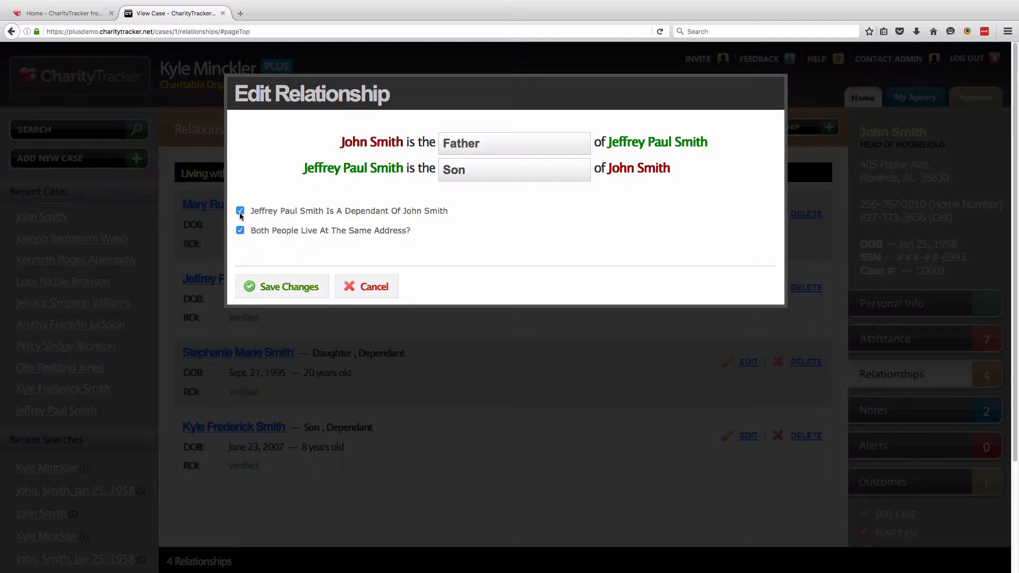
# Uncheck the dependant and same-address boxes and save, so the son moves under Related
pyautogui.moveTo(250, 211); pyautogui.dragTo(465, 216)
pyautogui.click(262, 205)
pyautogui.click(240, 210)
pyautogui.moveTo(250, 231); pyautogui.dragTo(412, 233)
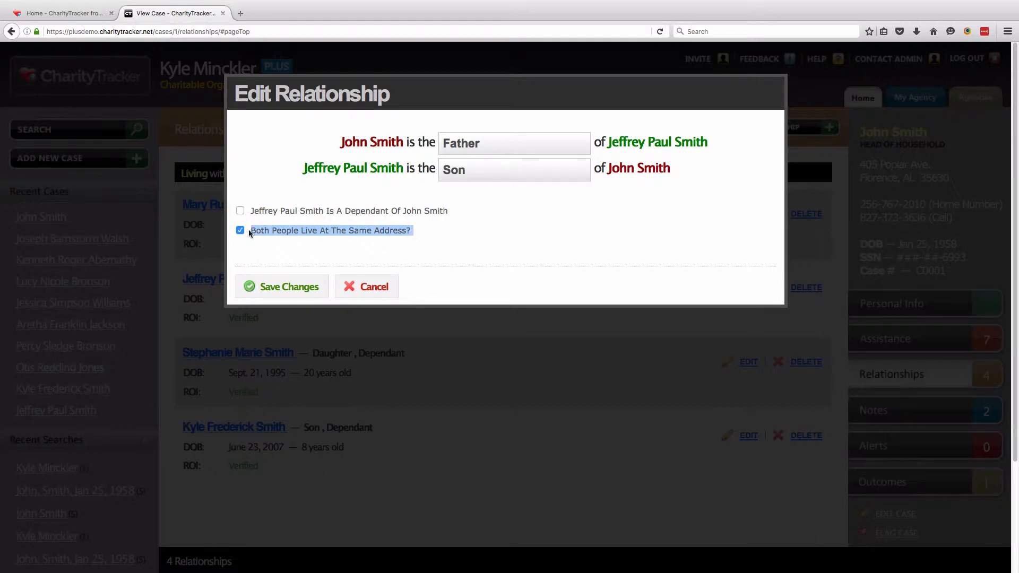
pyautogui.click(240, 231)
pyautogui.click(433, 237)
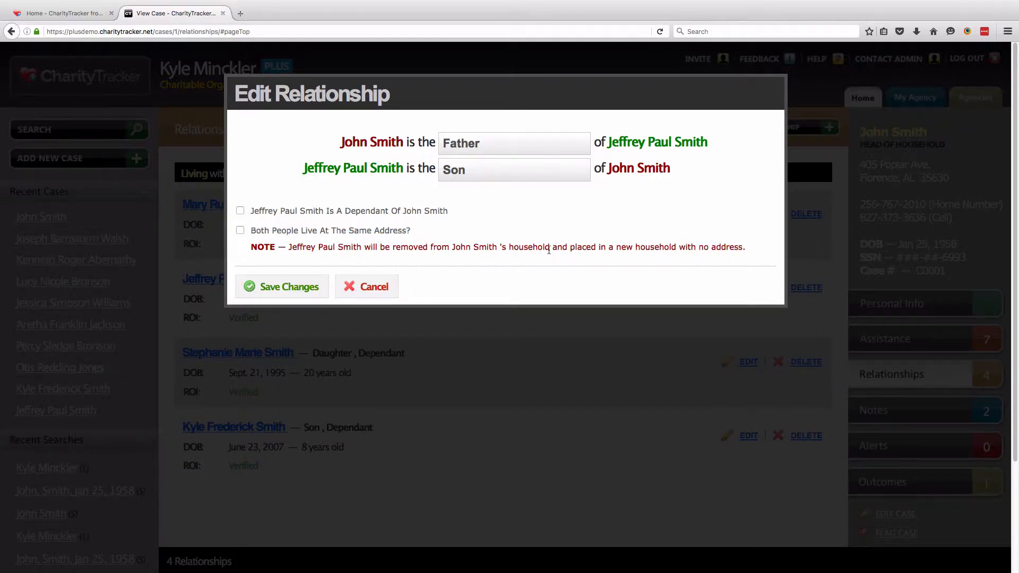
pyautogui.click(280, 290)
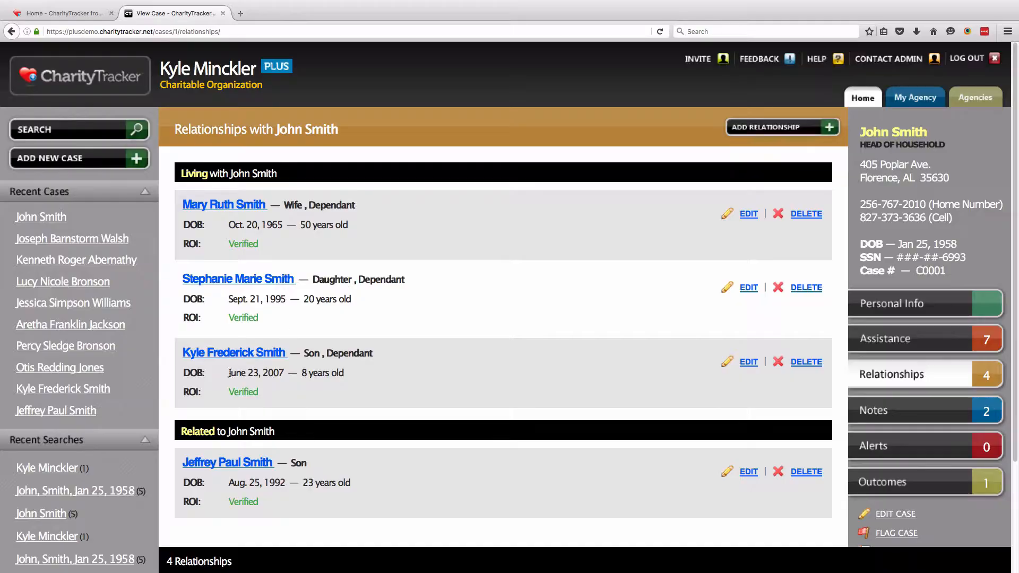
pyautogui.moveTo(186, 432); pyautogui.dragTo(271, 431)
pyautogui.click(272, 432)
# Start a new case note reading 'This is a private note.'
pyautogui.click(937, 414)
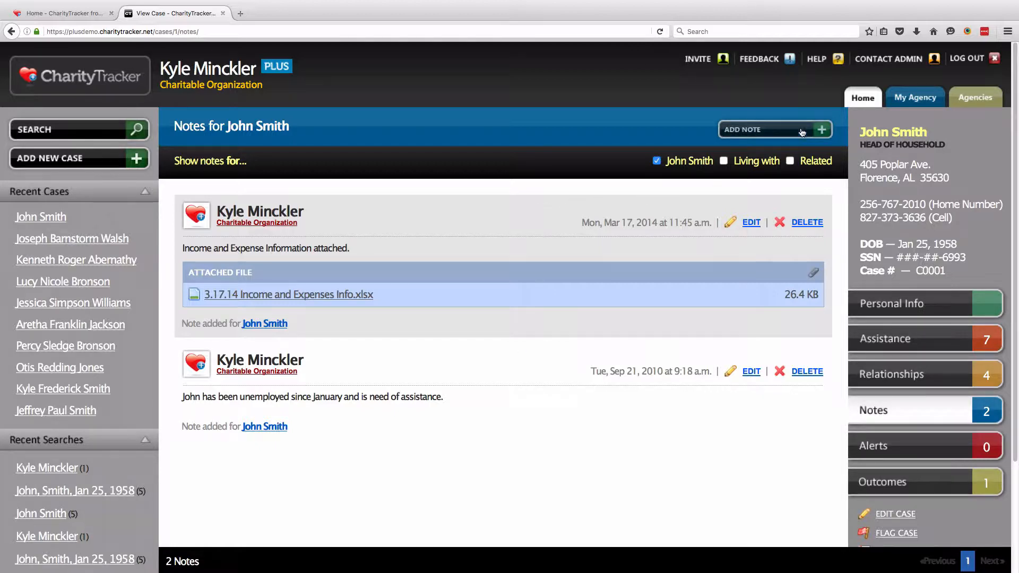
pyautogui.click(777, 136)
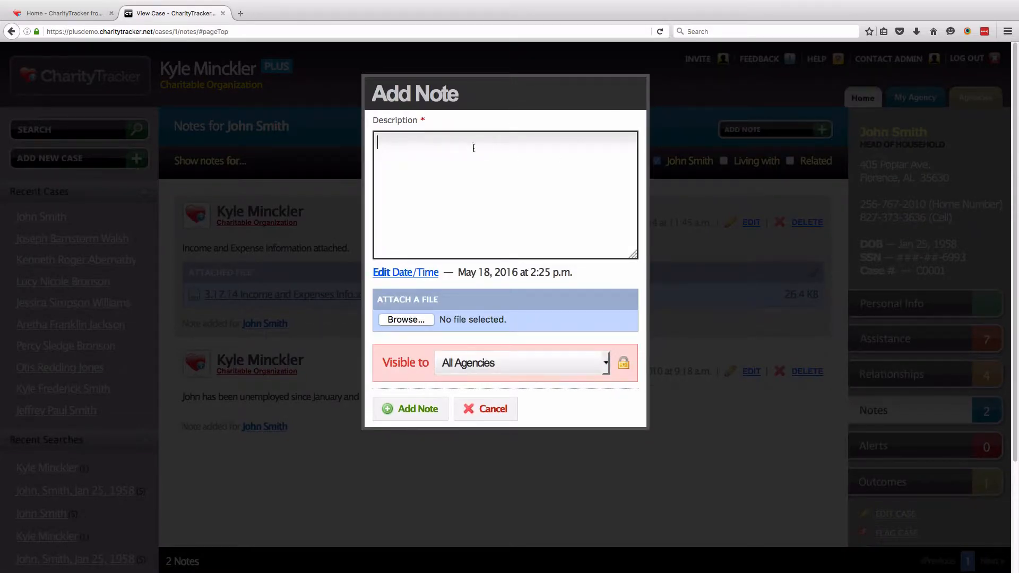
pyautogui.write('This is a private note.')
# Restrict the note's visibility to My Agency and save it
pyautogui.moveTo(381, 363); pyautogui.dragTo(426, 364)
pyautogui.click(481, 366)
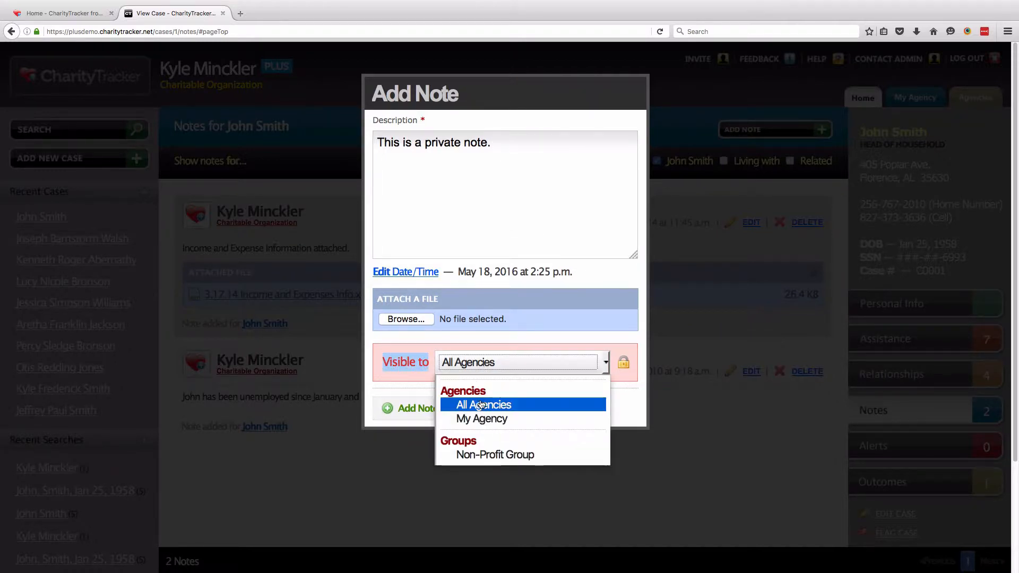
pyautogui.click(515, 422)
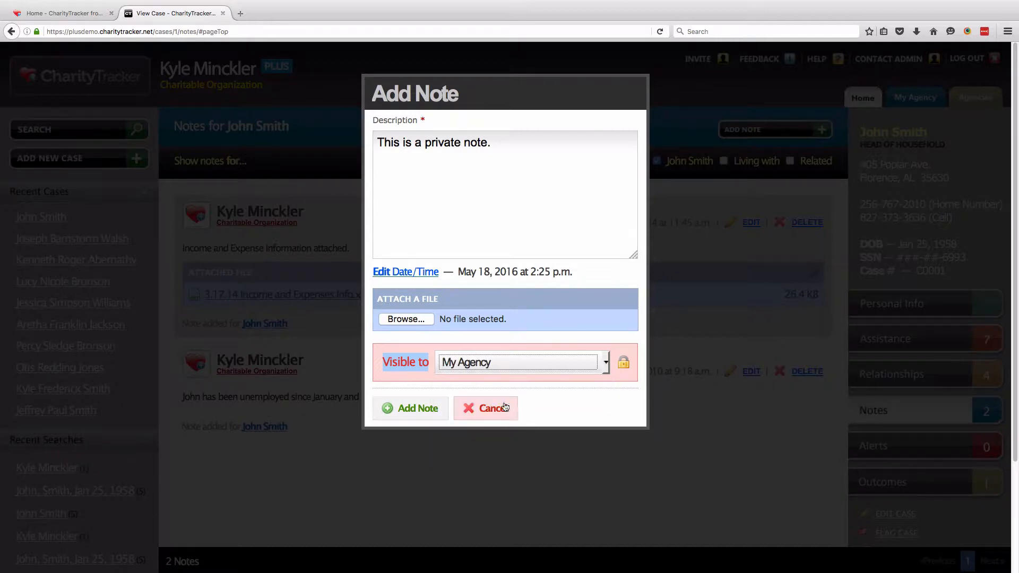
pyautogui.click(544, 389)
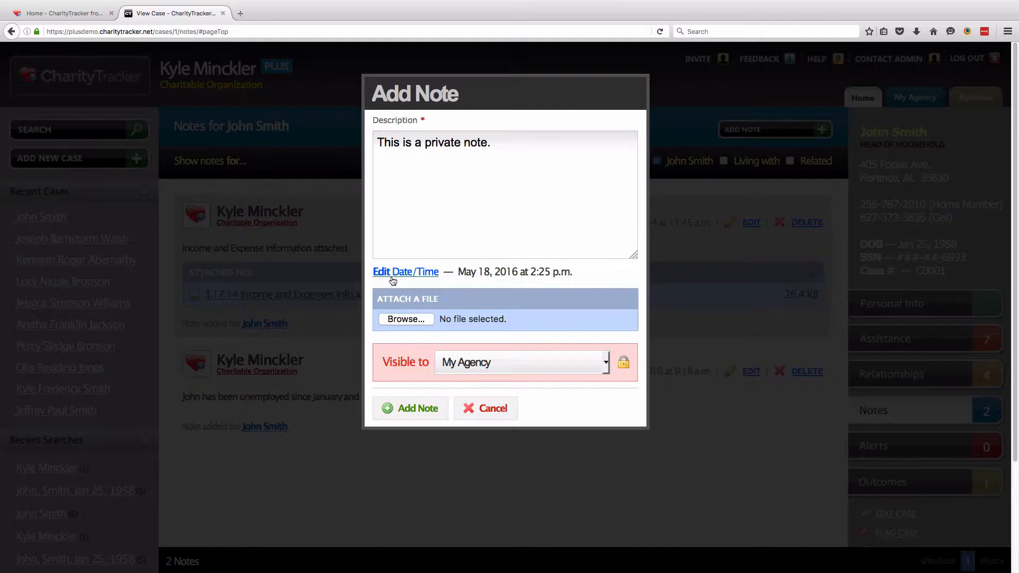
pyautogui.click(417, 408)
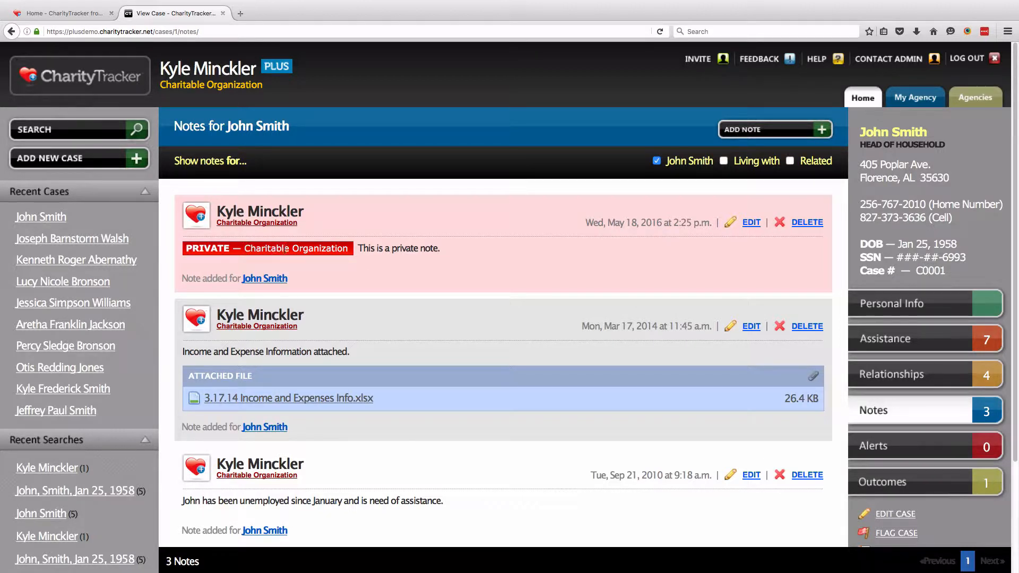
pyautogui.moveTo(244, 248); pyautogui.dragTo(349, 249)
pyautogui.click(439, 265)
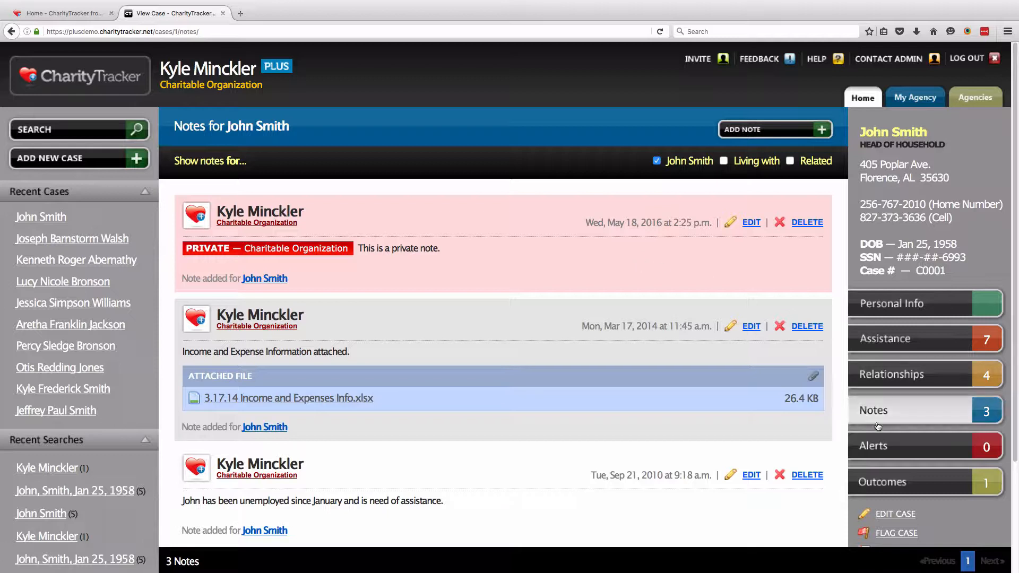
pyautogui.click(900, 445)
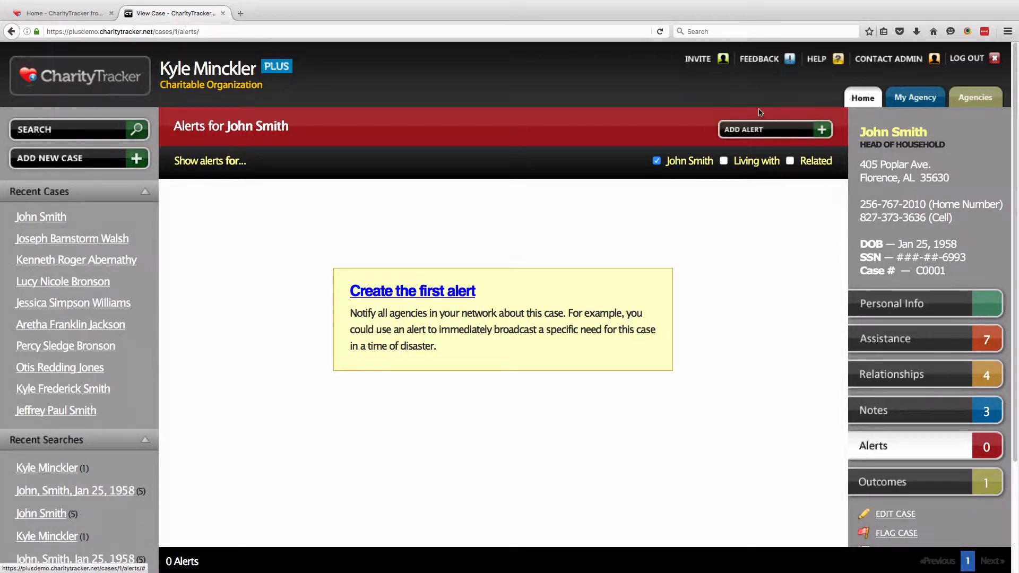
# Add a case alert about the client's large May 15th house fire, then return Home
pyautogui.click(798, 138)
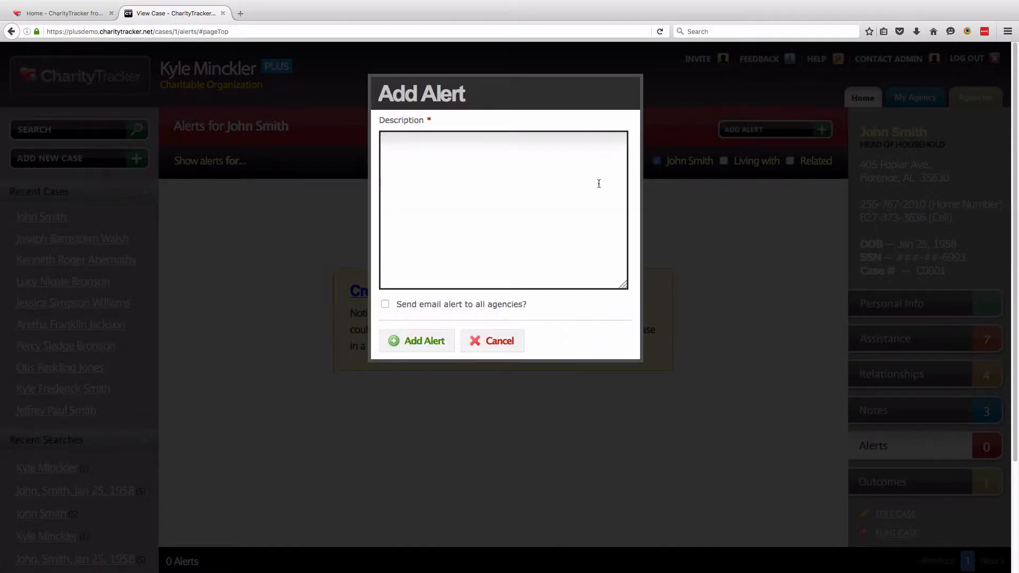
pyautogui.write('ATTENTION! John had a large house fire on May 15th. Please go above and beyond when serving!')
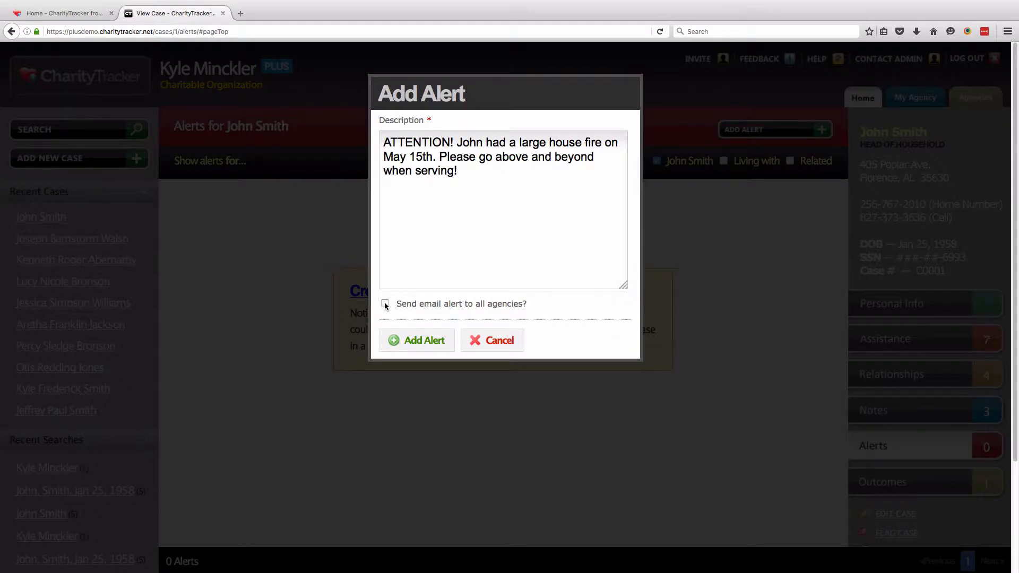
pyautogui.click(443, 346)
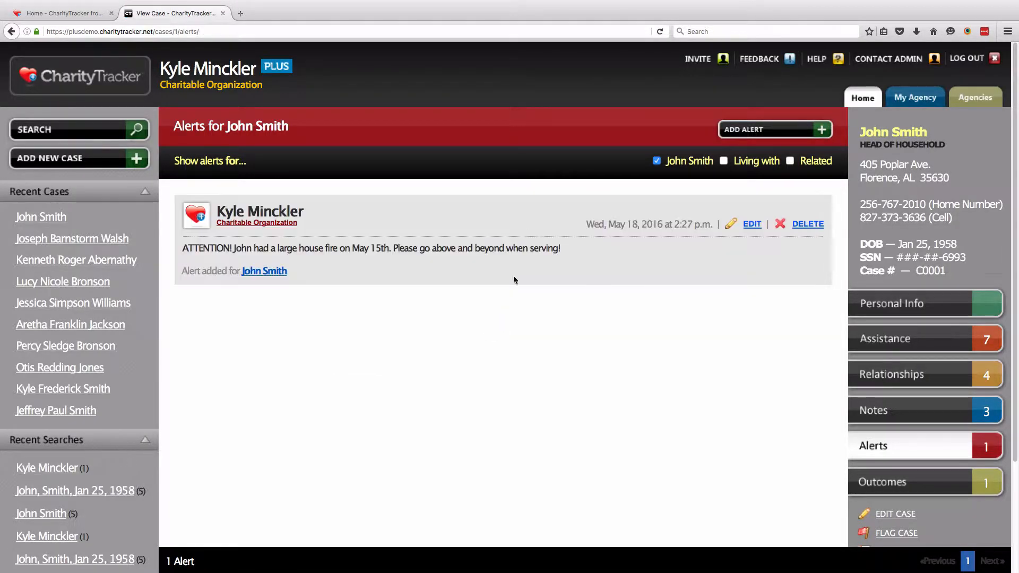
pyautogui.click(862, 97)
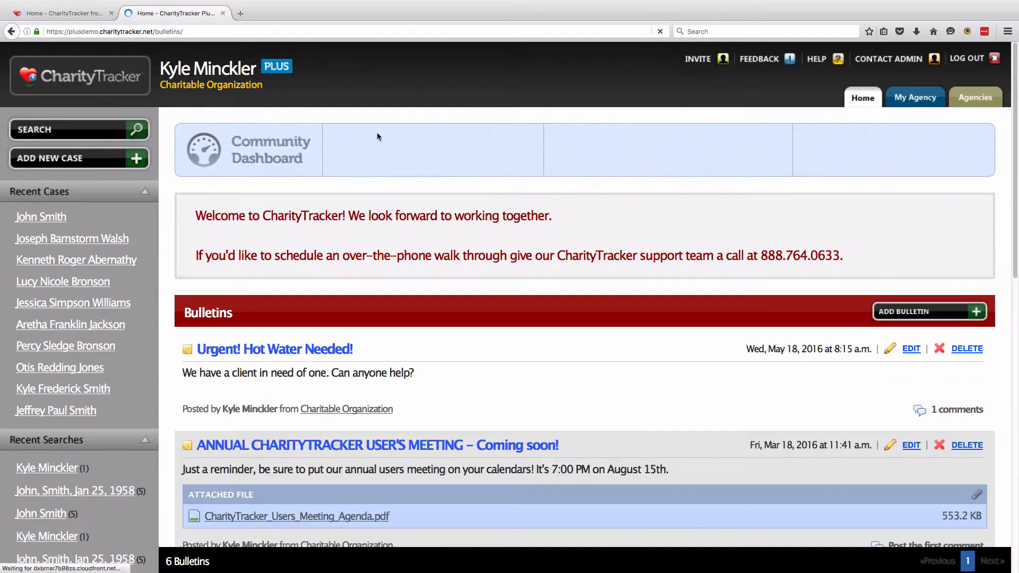
pyautogui.click(106, 132)
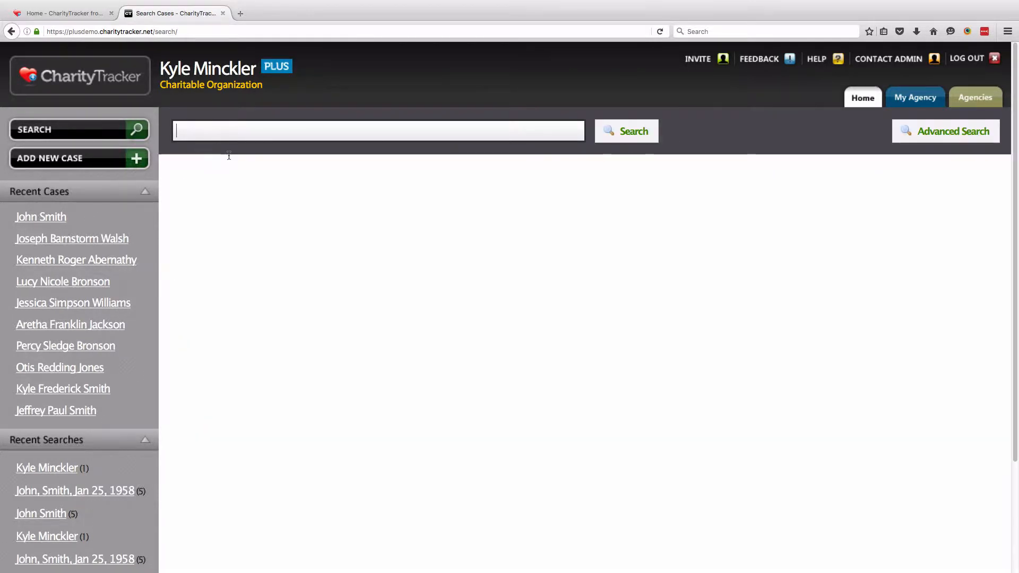
# Search for the client by name, reopen the head-of-household case, and view its Outcomes
pyautogui.write('John Smith')
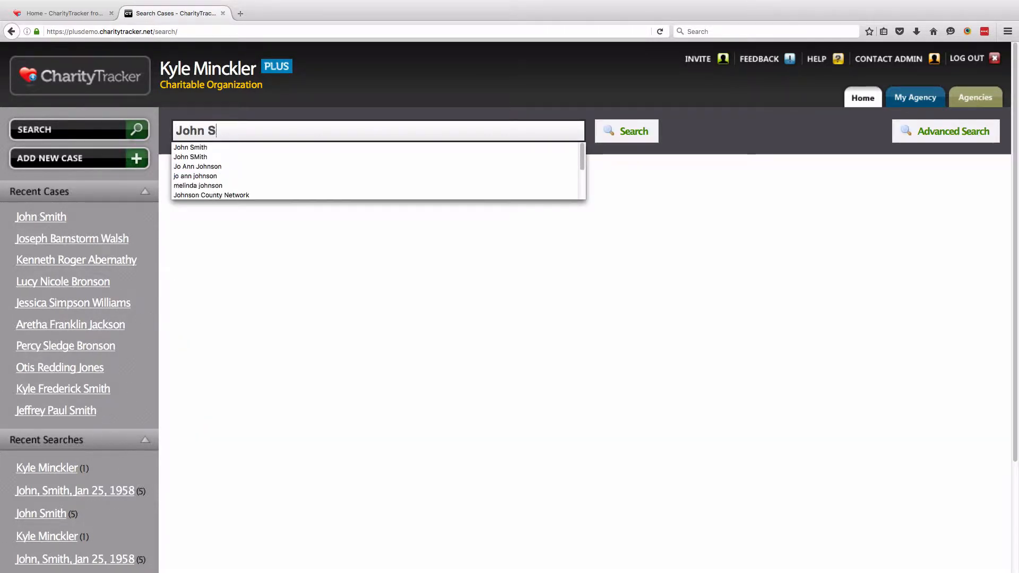
pyautogui.press('Return')
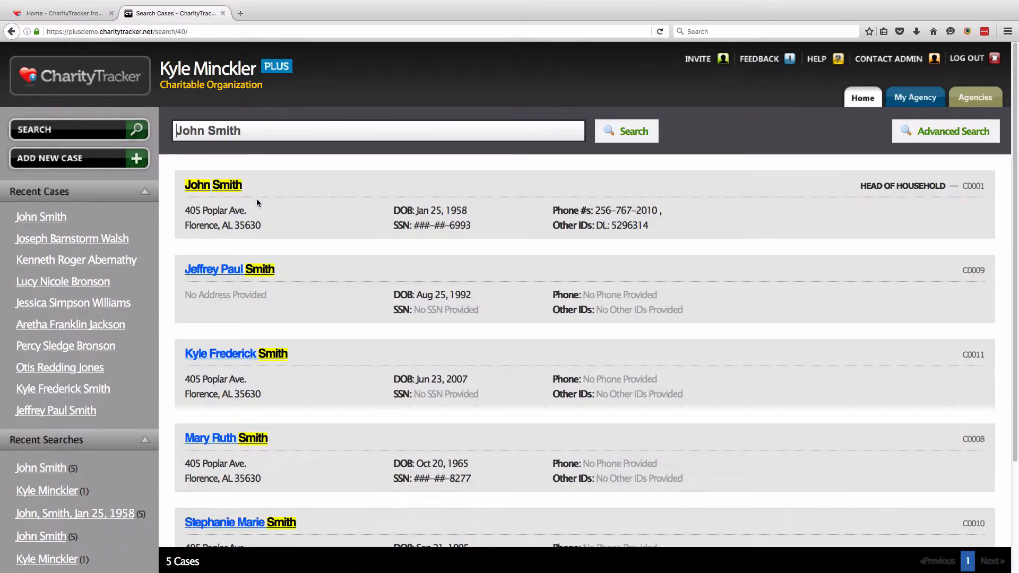
pyautogui.click(215, 185)
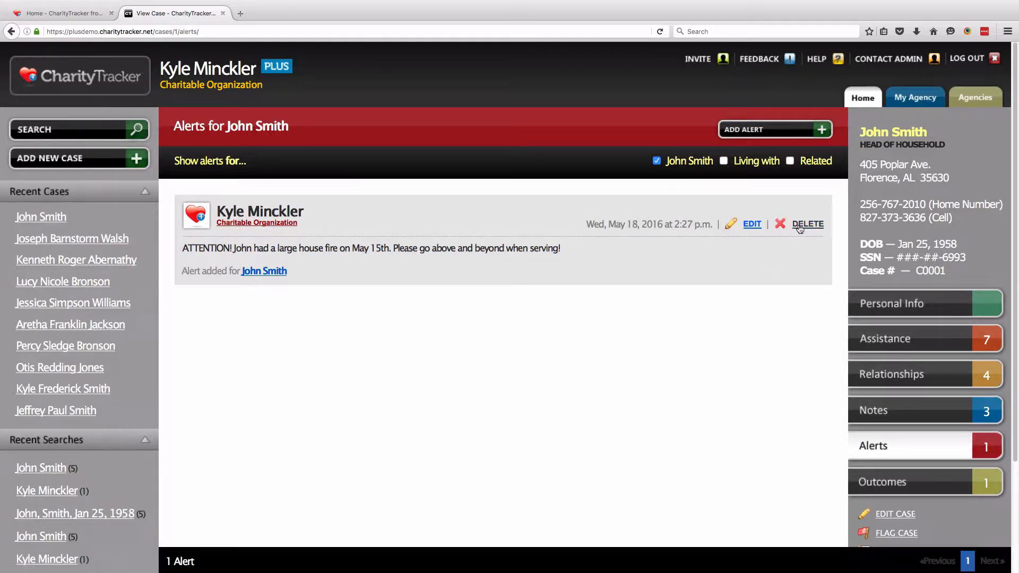
pyautogui.click(920, 492)
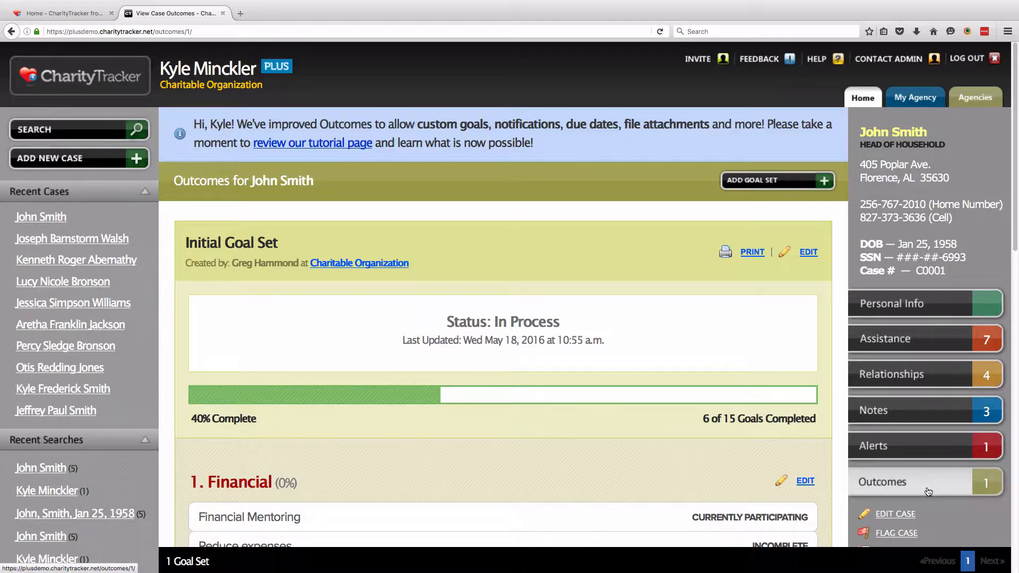
pyautogui.scroll(-5, 638, 468)
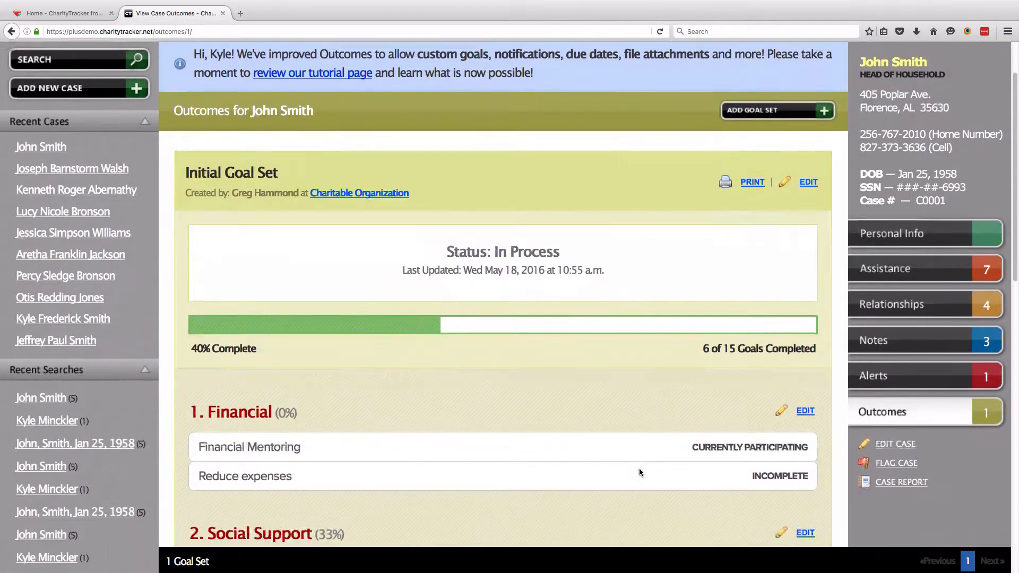
pyautogui.scroll(-2, 618, 458)
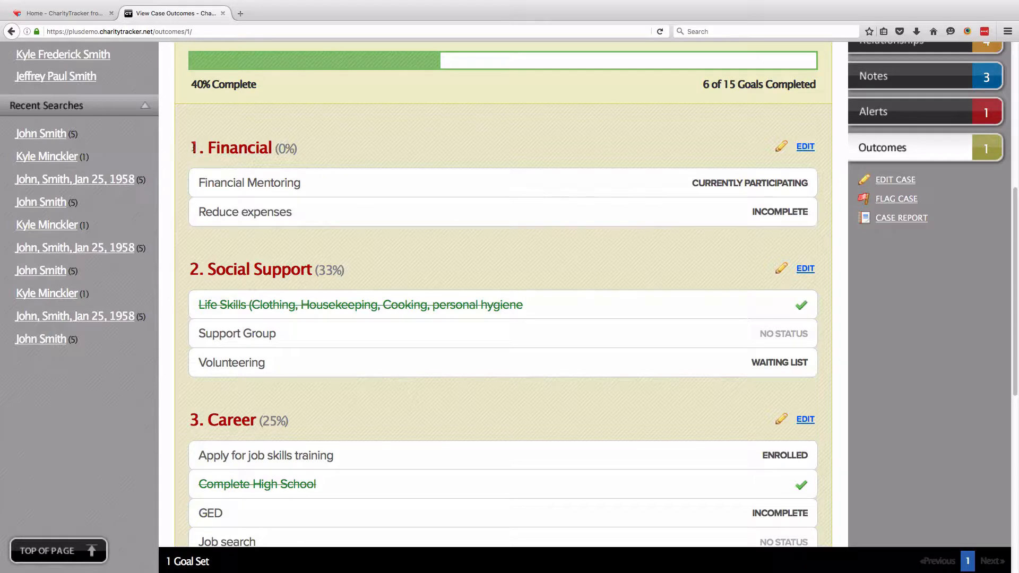
pyautogui.moveTo(191, 147); pyautogui.dragTo(265, 152)
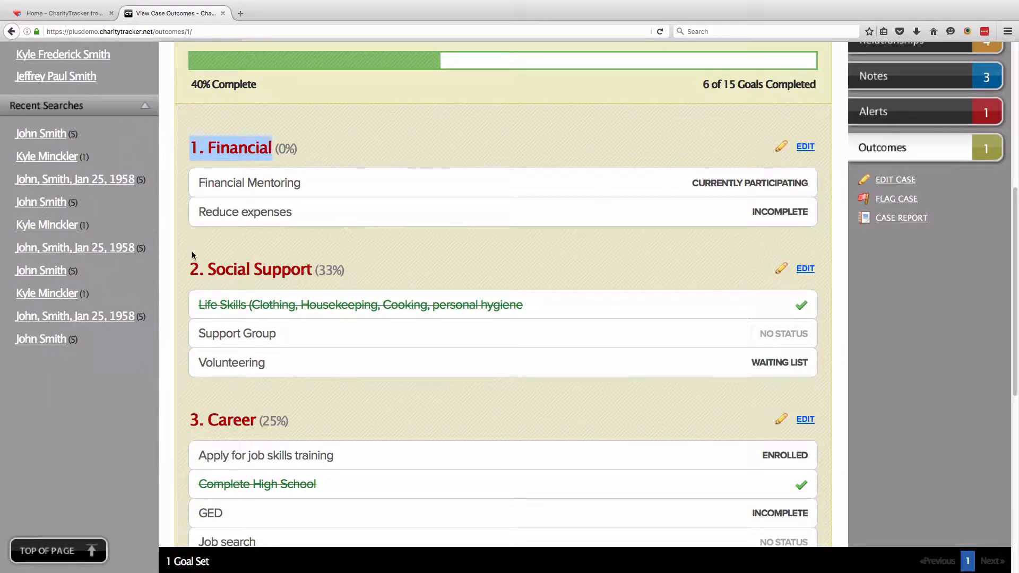
pyautogui.moveTo(190, 269); pyautogui.dragTo(312, 264)
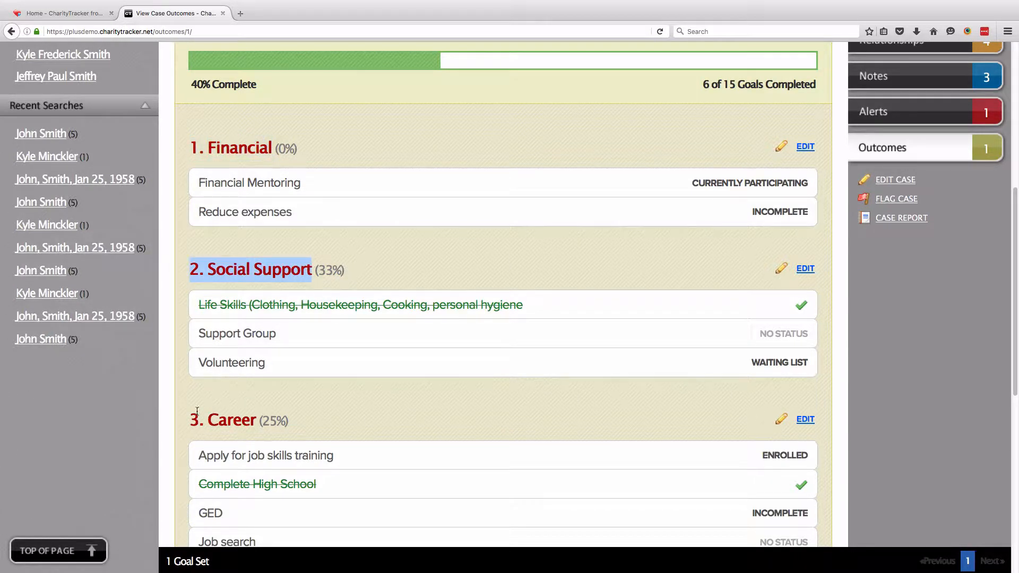
pyautogui.moveTo(190, 419); pyautogui.dragTo(256, 420)
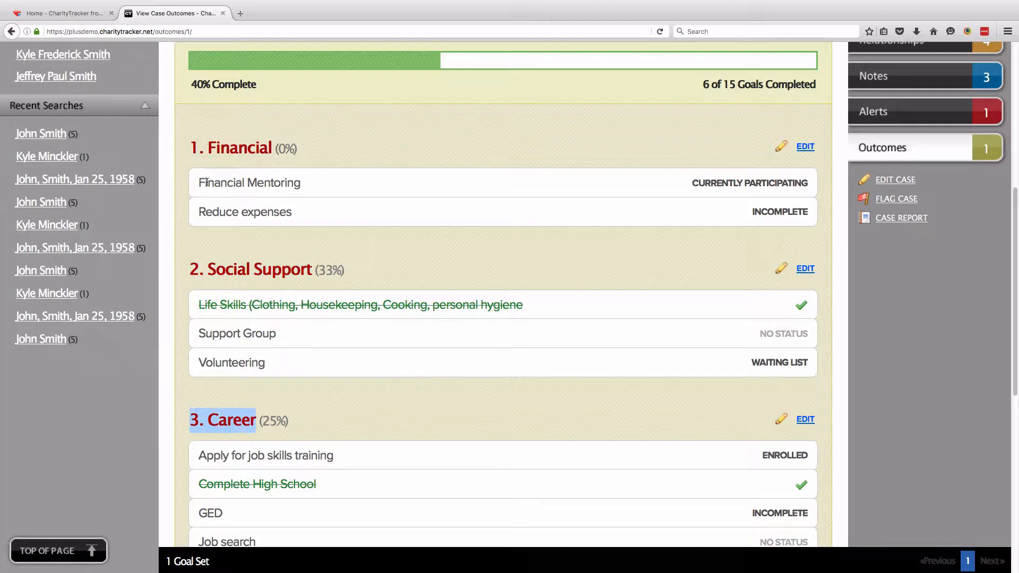
pyautogui.moveTo(199, 182); pyautogui.dragTo(301, 182)
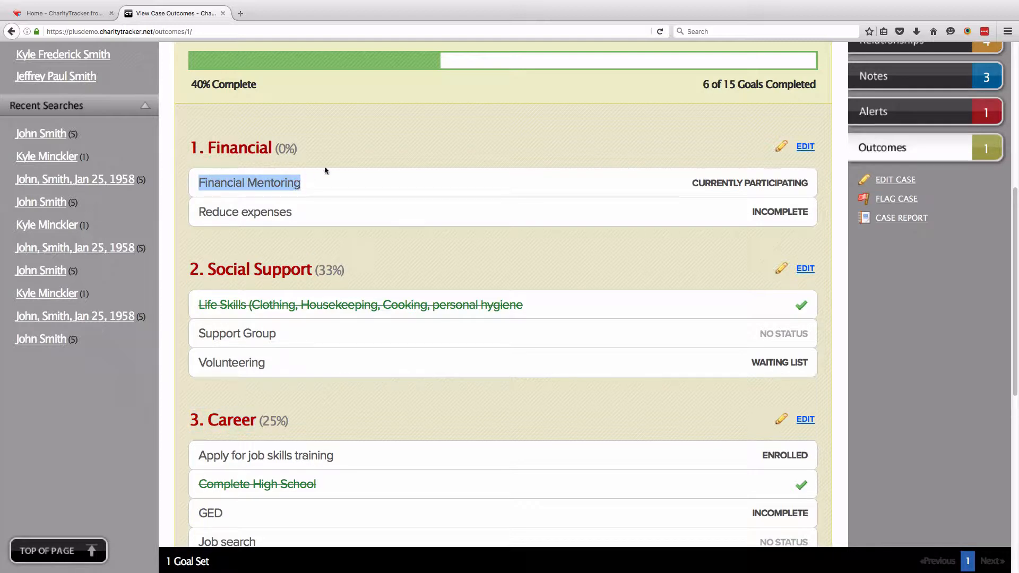
pyautogui.click(354, 160)
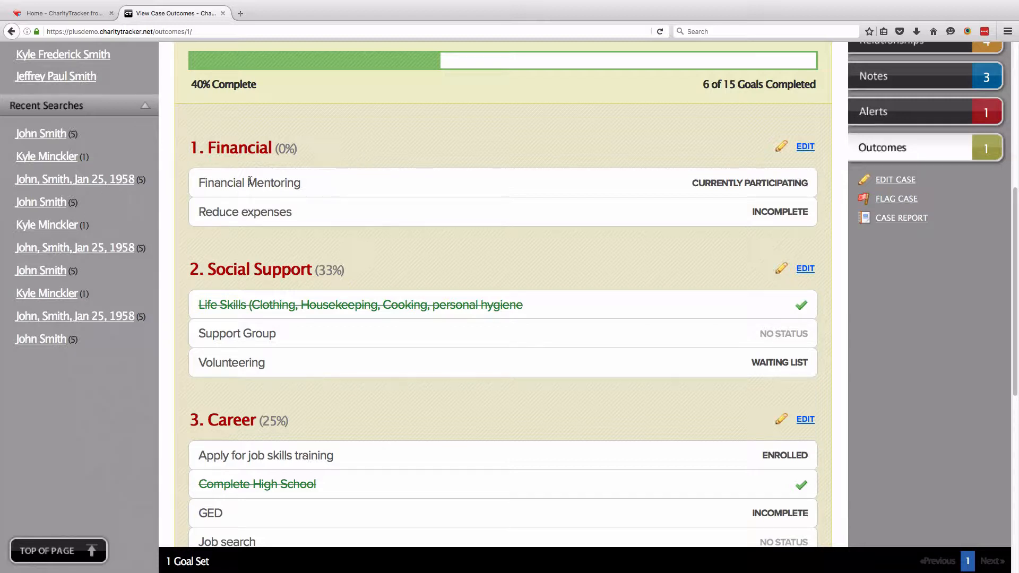
pyautogui.moveTo(199, 183); pyautogui.dragTo(297, 184)
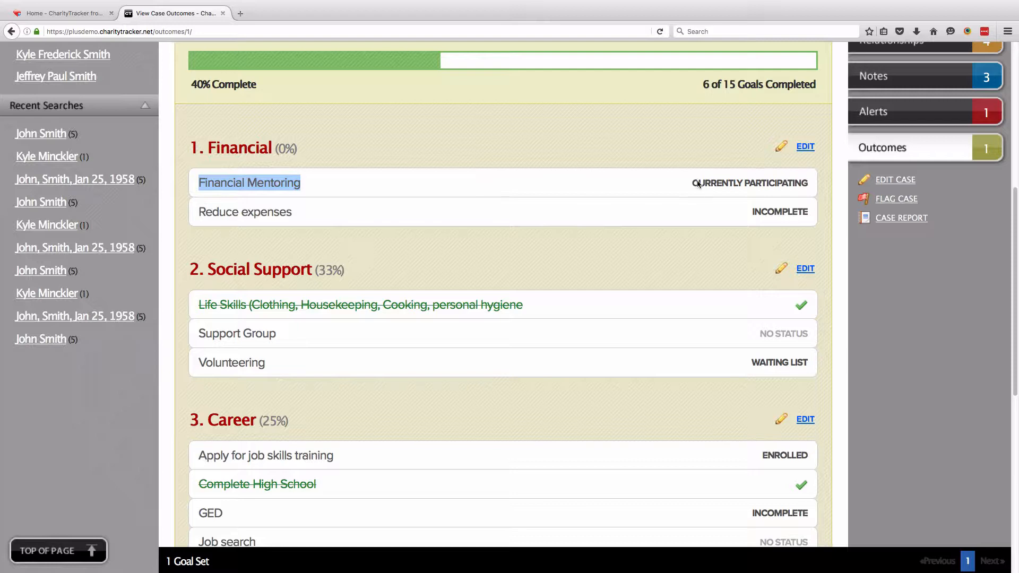
pyautogui.moveTo(691, 183); pyautogui.dragTo(807, 183)
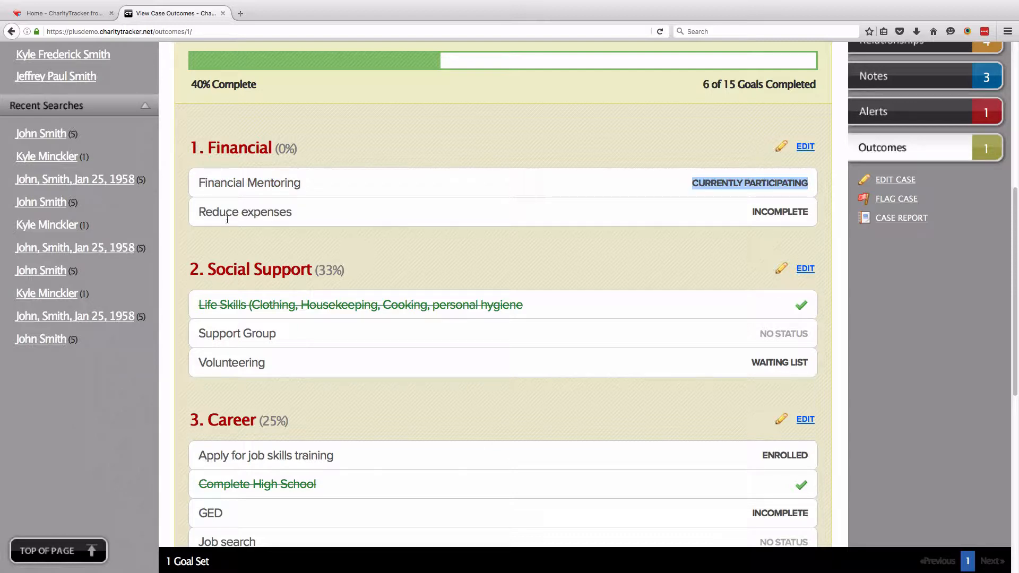
pyautogui.moveTo(198, 212); pyautogui.dragTo(290, 216)
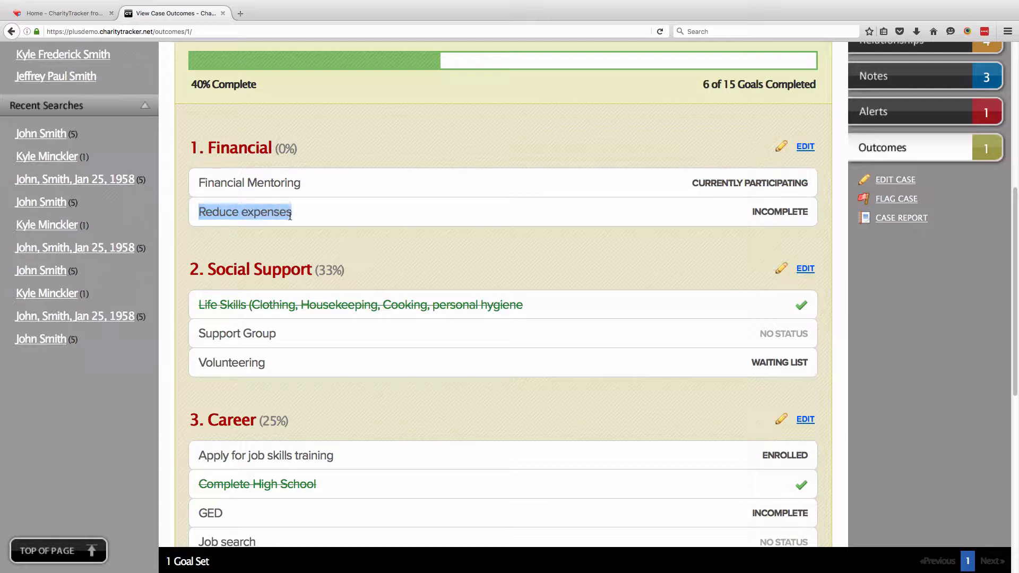
pyautogui.moveTo(807, 212); pyautogui.dragTo(743, 218)
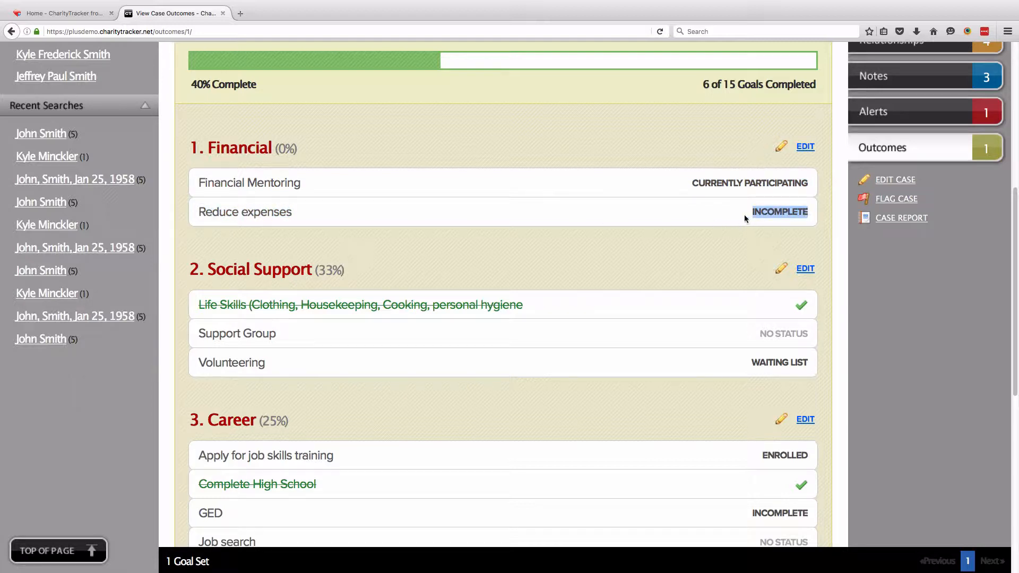
pyautogui.click(636, 232)
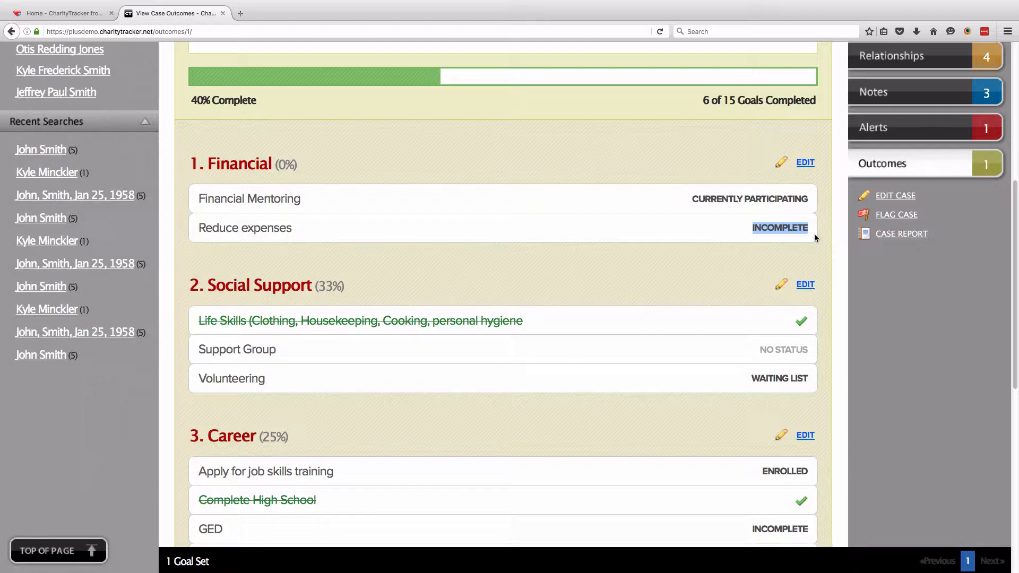
pyautogui.scroll(-1, 814, 234)
pyautogui.click(805, 153)
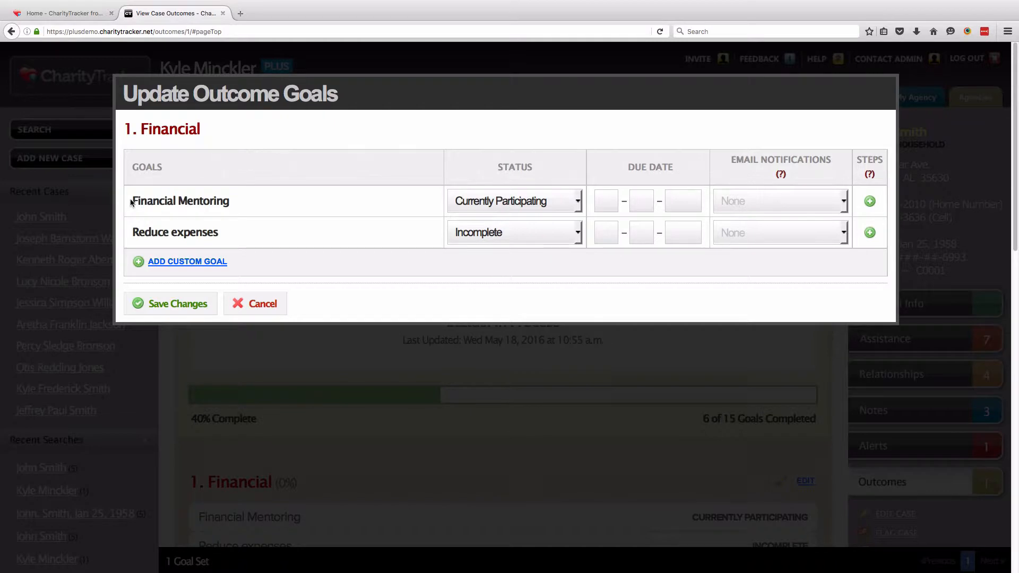
# Add four step rows under the Financial Mentoring goal
pyautogui.moveTo(133, 202); pyautogui.dragTo(228, 200)
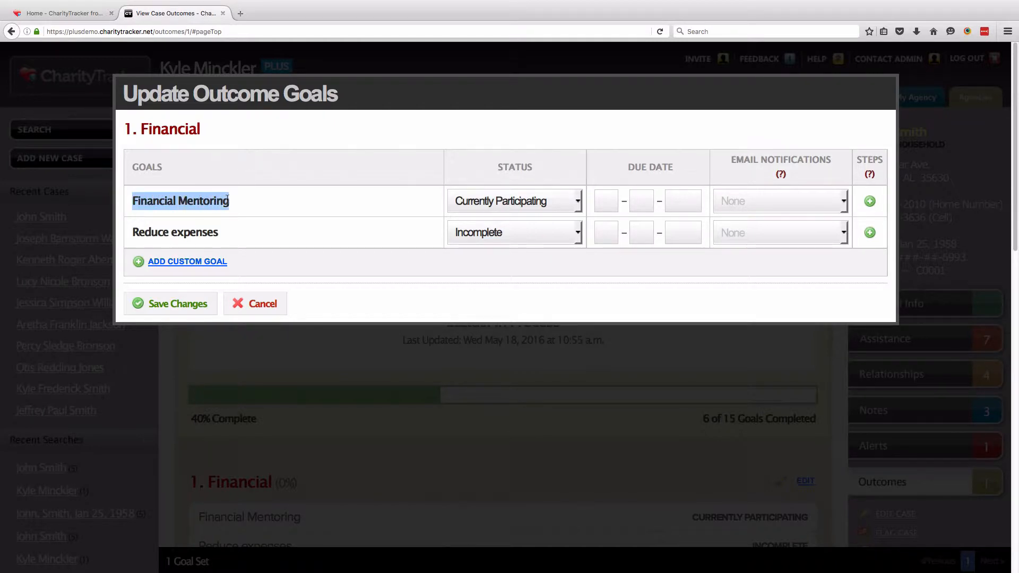
pyautogui.click(572, 202)
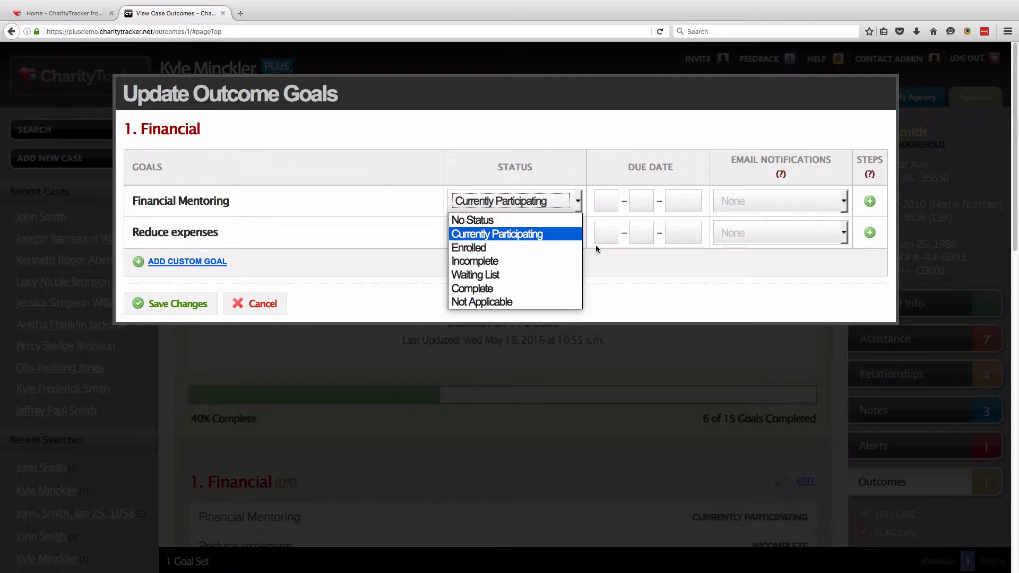
pyautogui.click(574, 238)
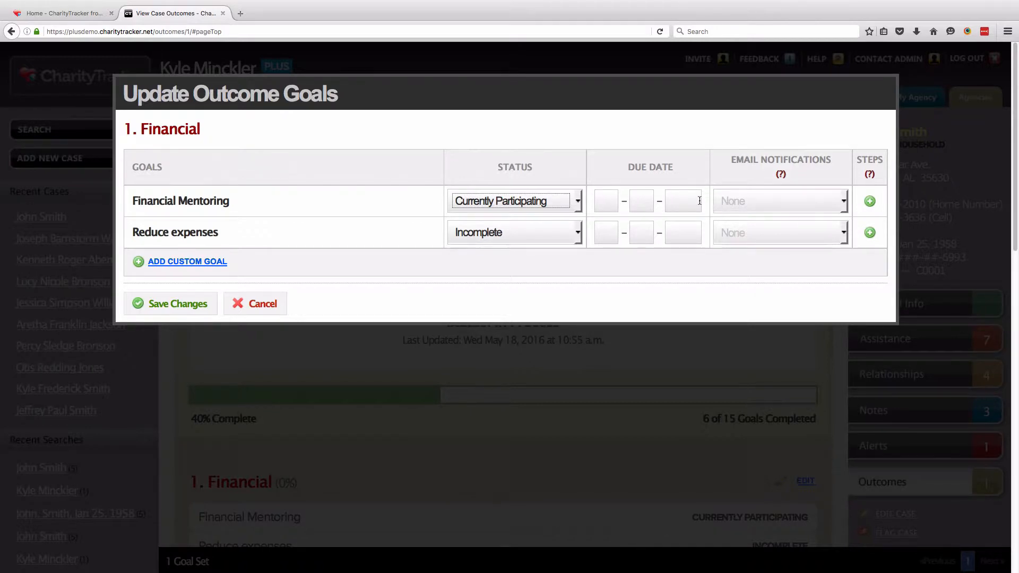
pyautogui.click(870, 202)
pyautogui.click(870, 203)
pyautogui.click(870, 203)
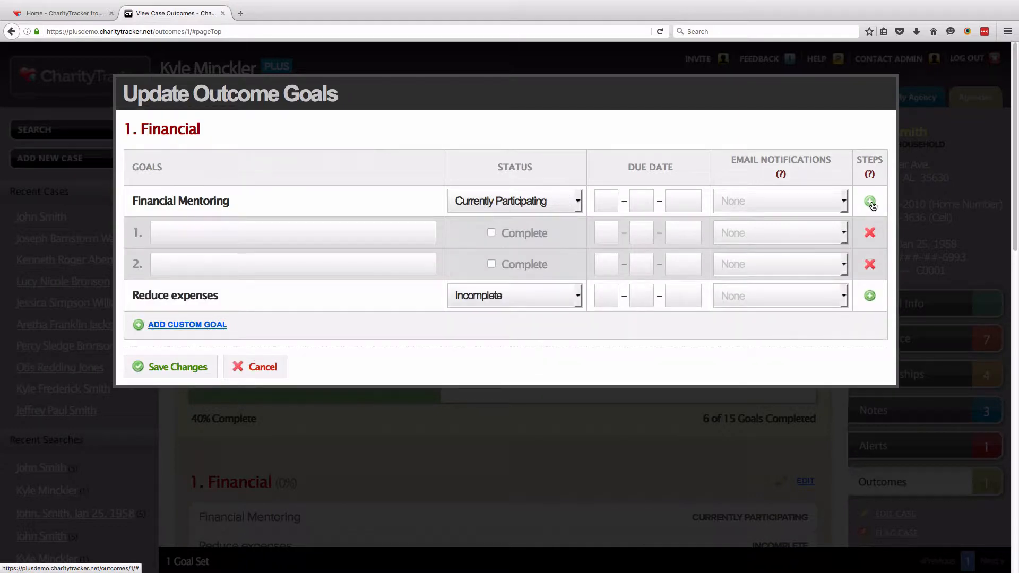
pyautogui.click(870, 203)
pyautogui.click(870, 202)
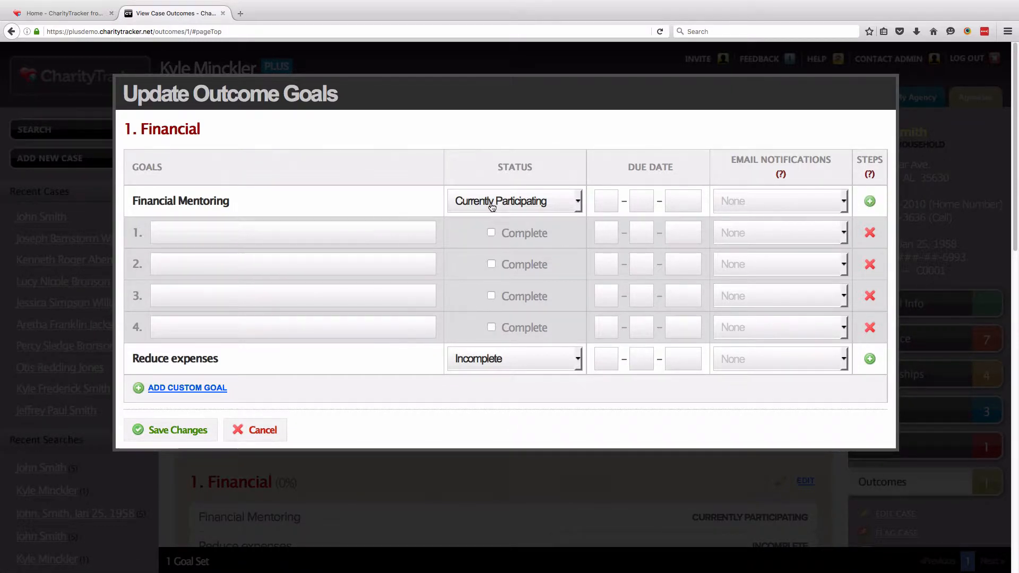
# Enter the steps (Sign up for class, Attend all 6 classes, Take exit exam, certificate) and mark each complete
pyautogui.click(422, 229)
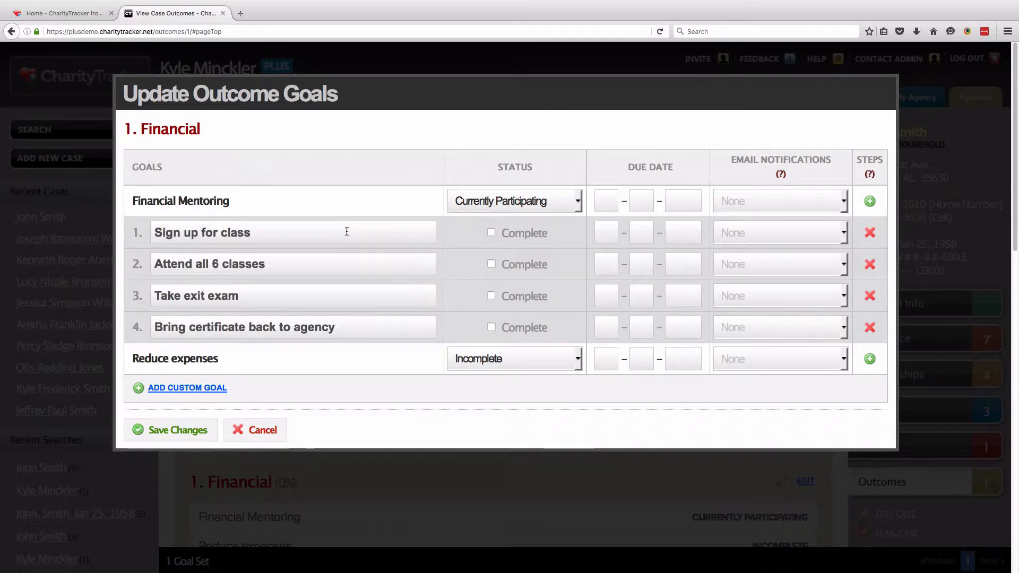
pyautogui.click(490, 232)
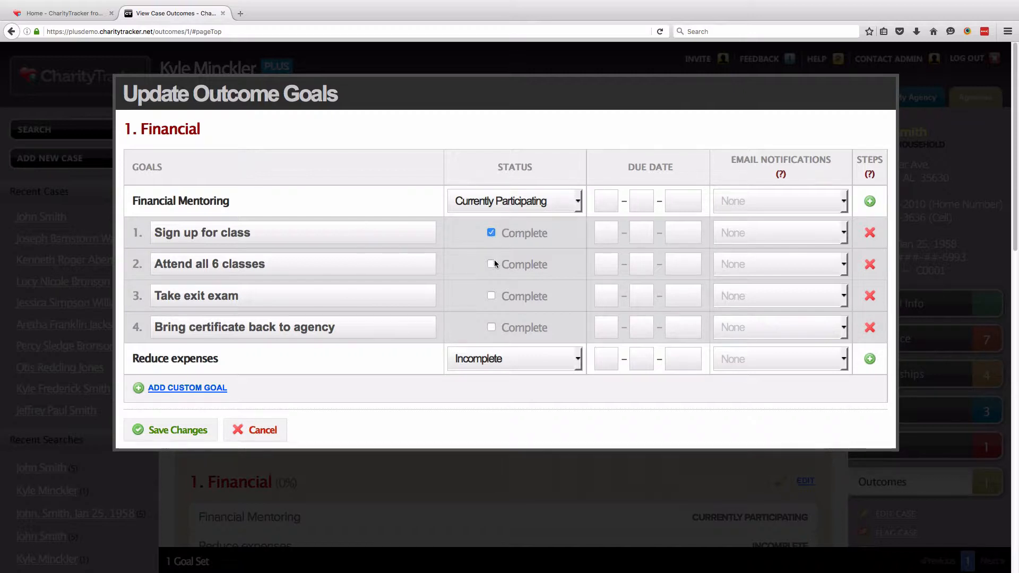
pyautogui.click(492, 264)
pyautogui.click(491, 295)
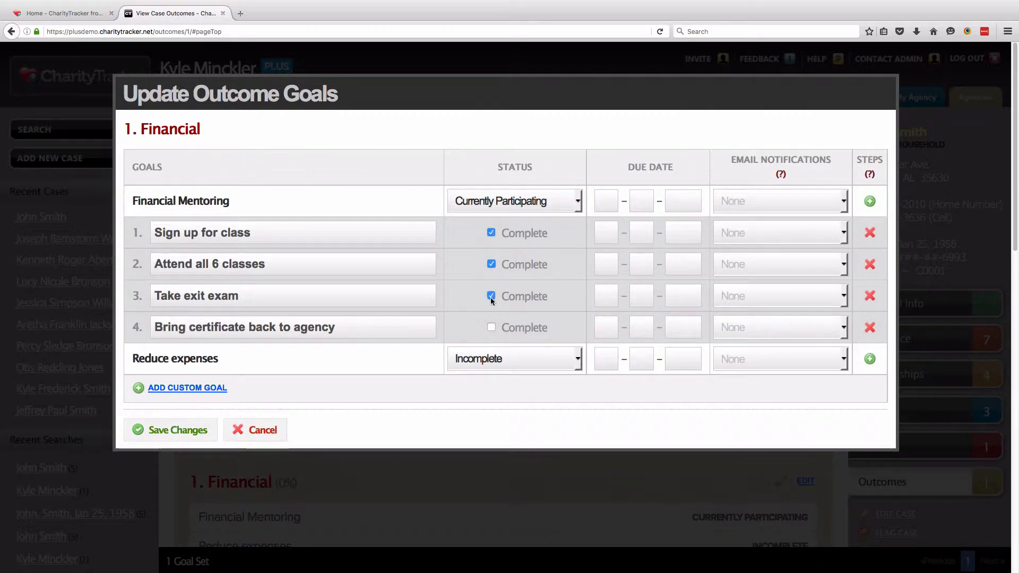
pyautogui.click(491, 326)
# Set Financial Mentoring and Reduce expenses to Complete and save the Financial goals
pyautogui.click(577, 202)
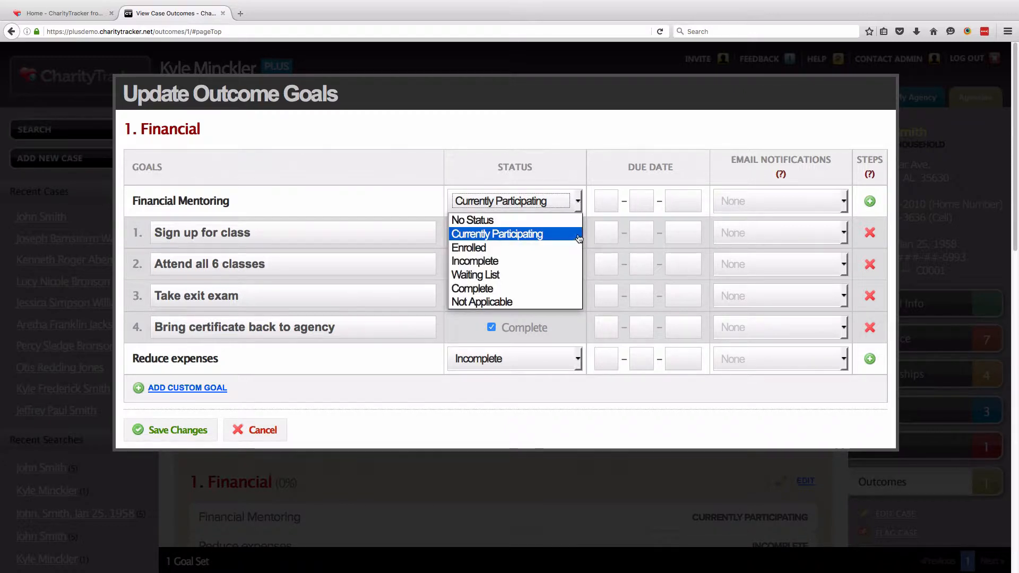
pyautogui.click(562, 290)
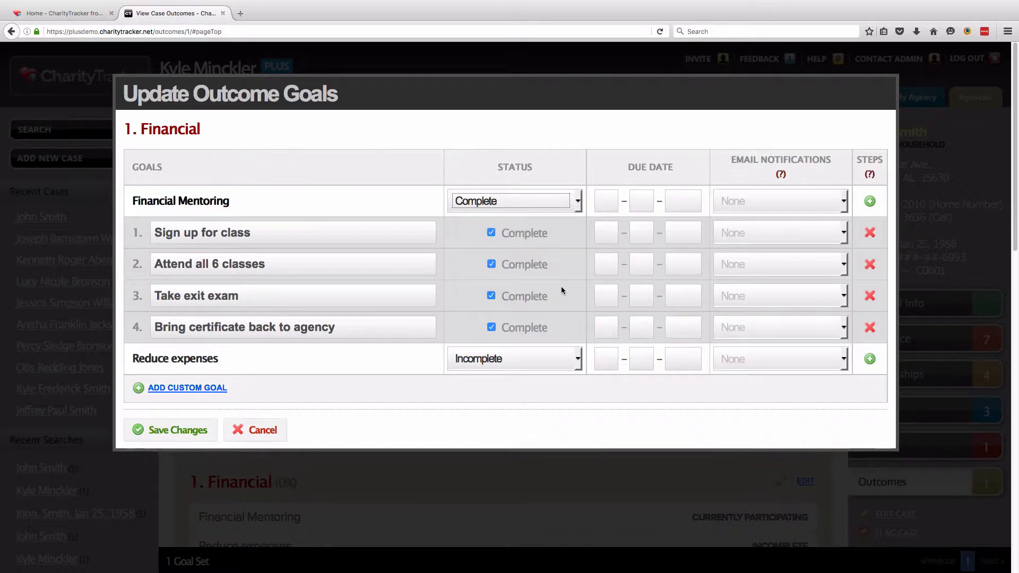
pyautogui.moveTo(133, 358); pyautogui.dragTo(218, 359)
pyautogui.click(220, 359)
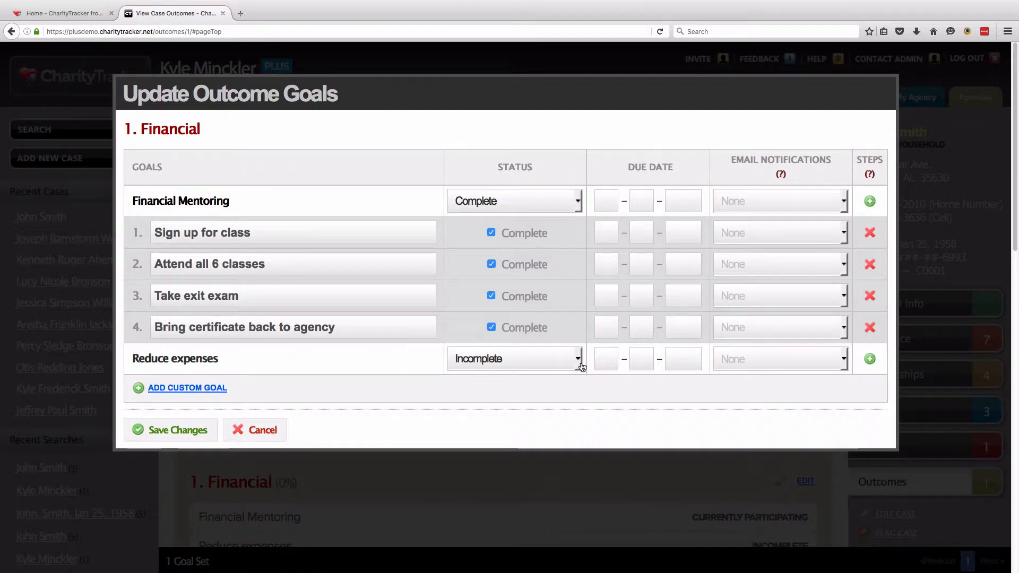
pyautogui.click(578, 360)
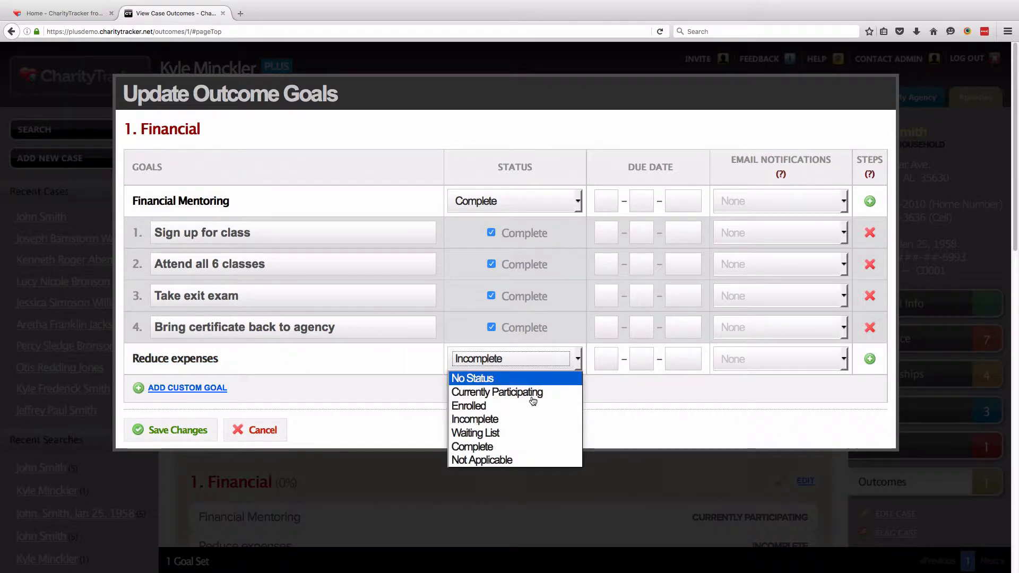
pyautogui.click(516, 452)
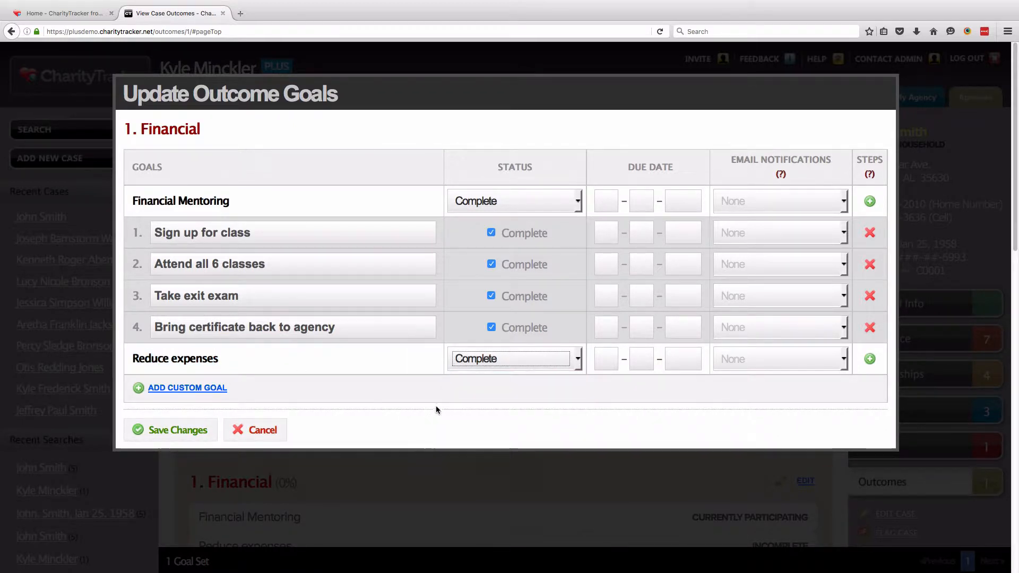
pyautogui.click(178, 431)
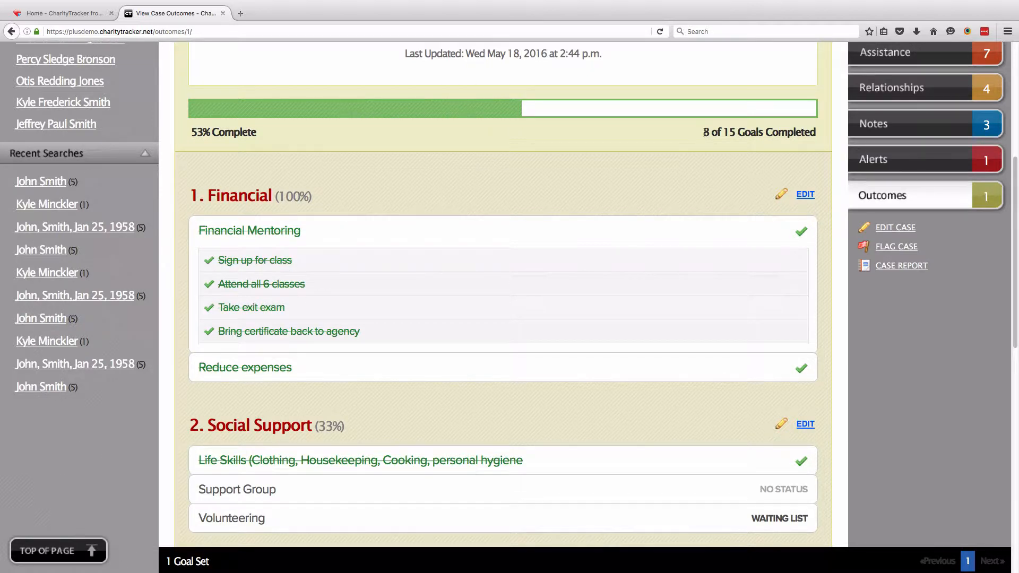
# Confirm the case now shows 8 of 15 goals completed and 53% complete
pyautogui.moveTo(705, 132); pyautogui.dragTo(814, 132)
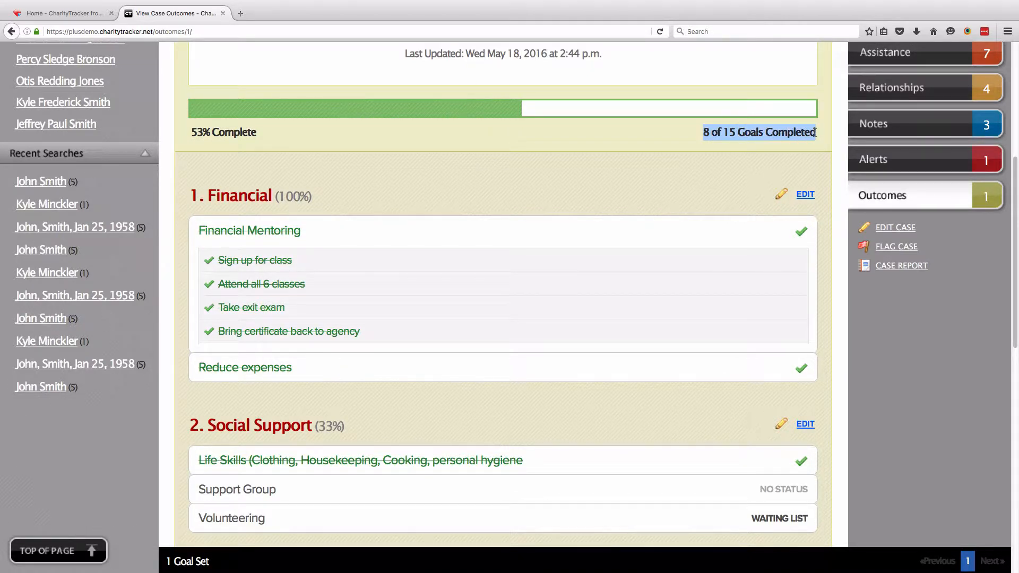
pyautogui.click(609, 145)
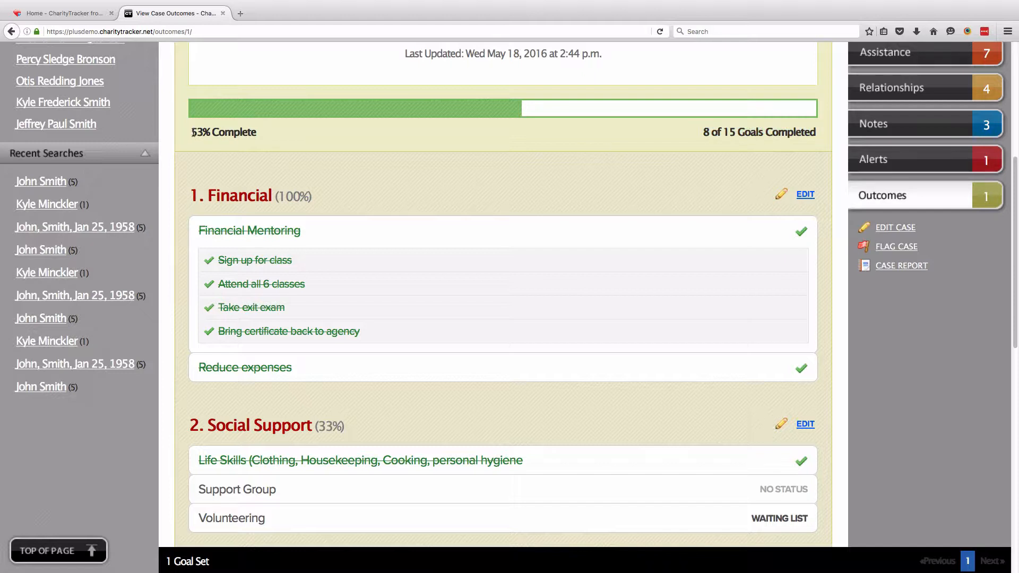
pyautogui.moveTo(192, 132); pyautogui.dragTo(255, 133)
pyautogui.click(226, 179)
# Visit the case's Personal Info page, then return to the Home bulletins page
pyautogui.scroll(1, 823, 367)
pyautogui.scroll(-2, 896, 174)
pyautogui.scroll(6, 896, 174)
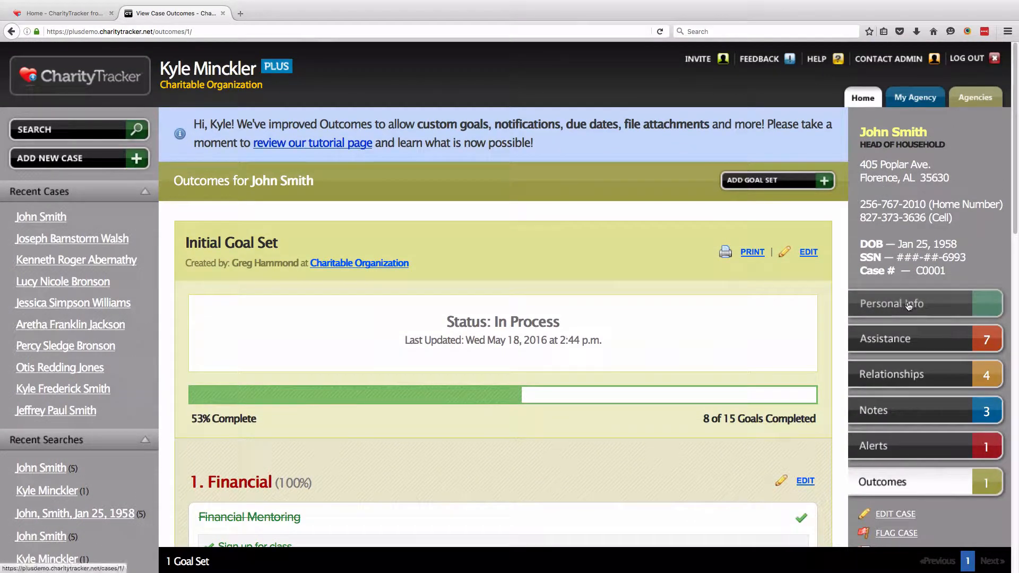
pyautogui.click(908, 305)
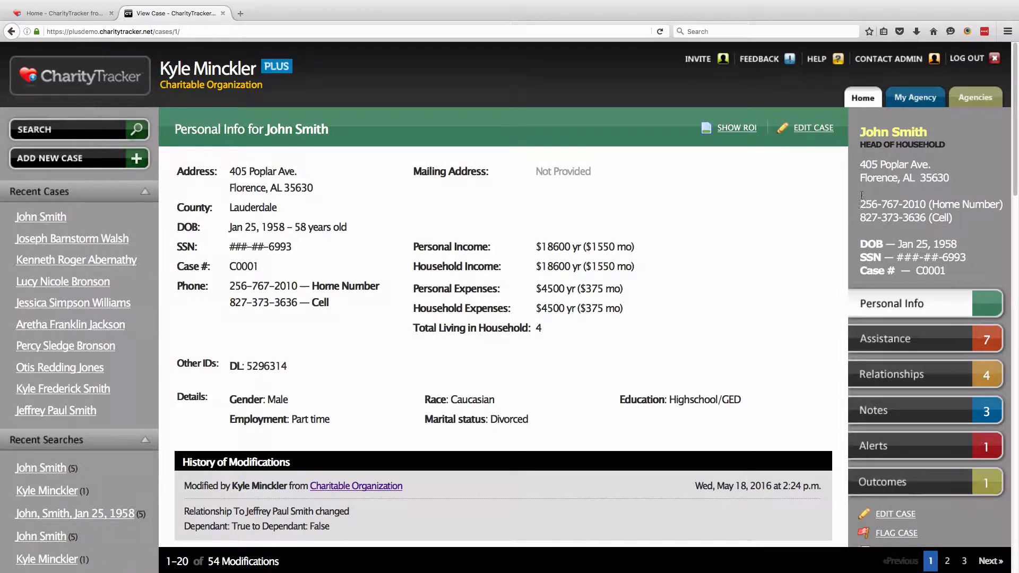
pyautogui.click(861, 106)
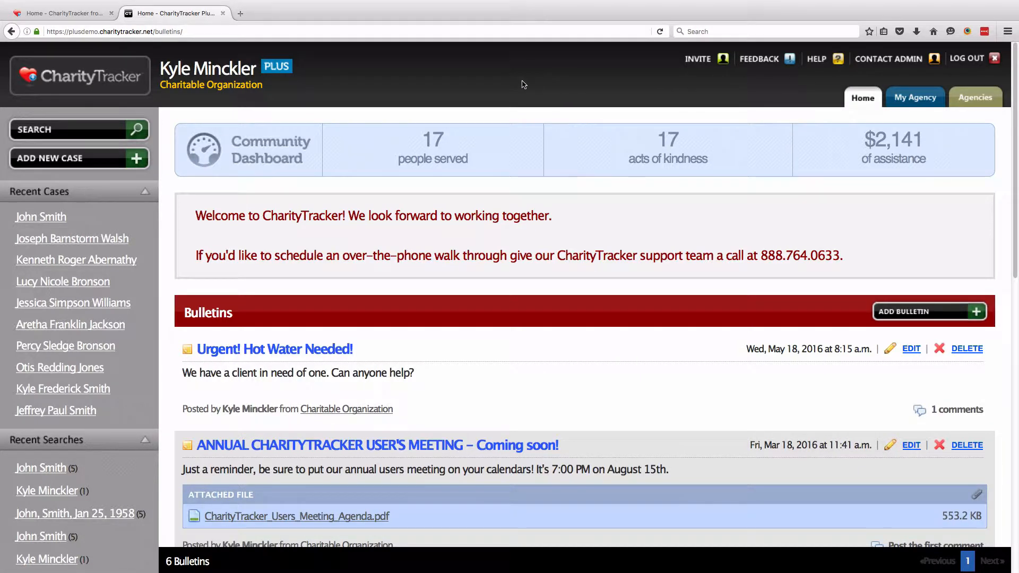
# Search cases for the client's name, which returns no results
pyautogui.click(82, 136)
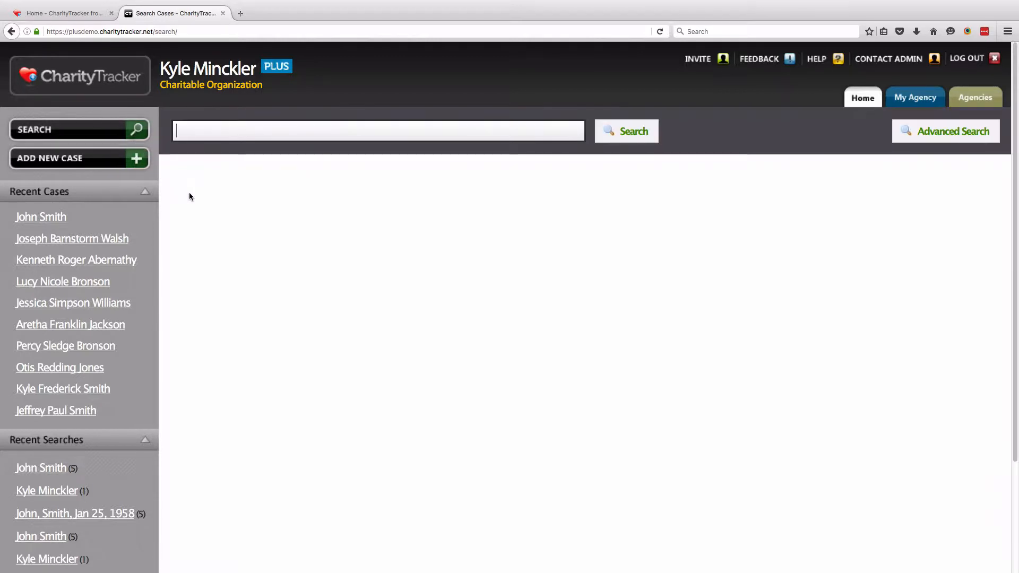
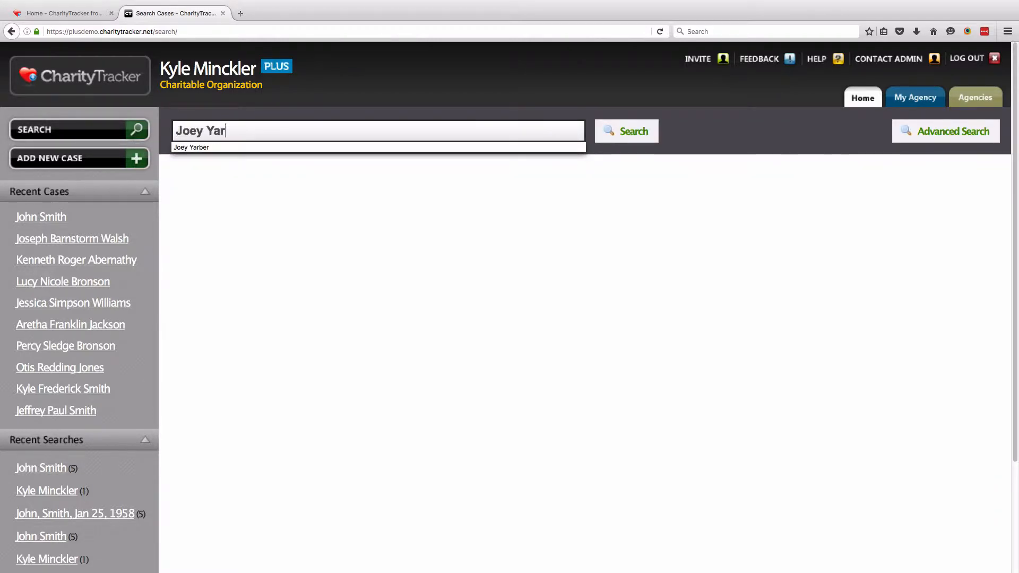
pyautogui.press('Return')
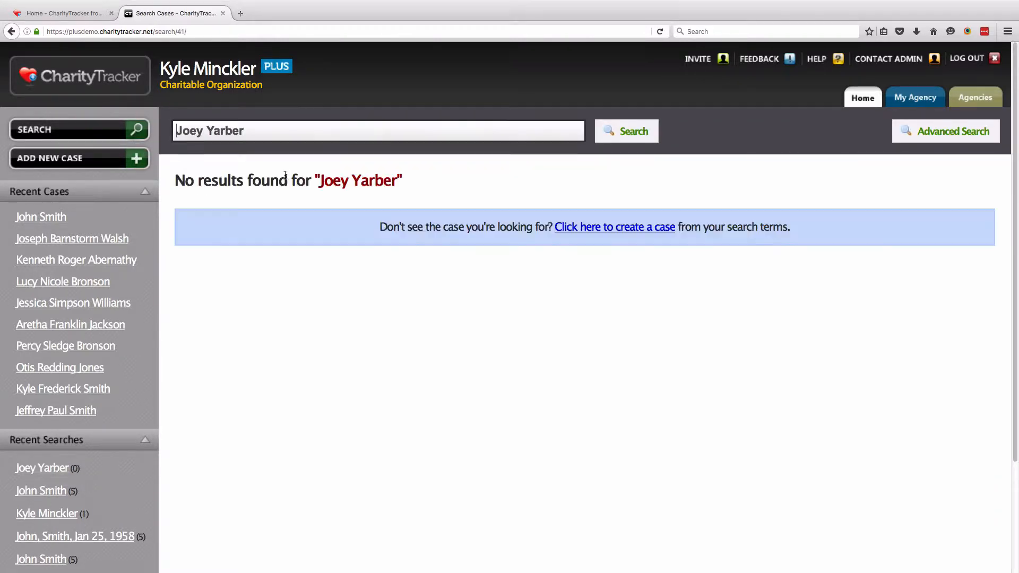
pyautogui.moveTo(176, 181); pyautogui.dragTo(289, 181)
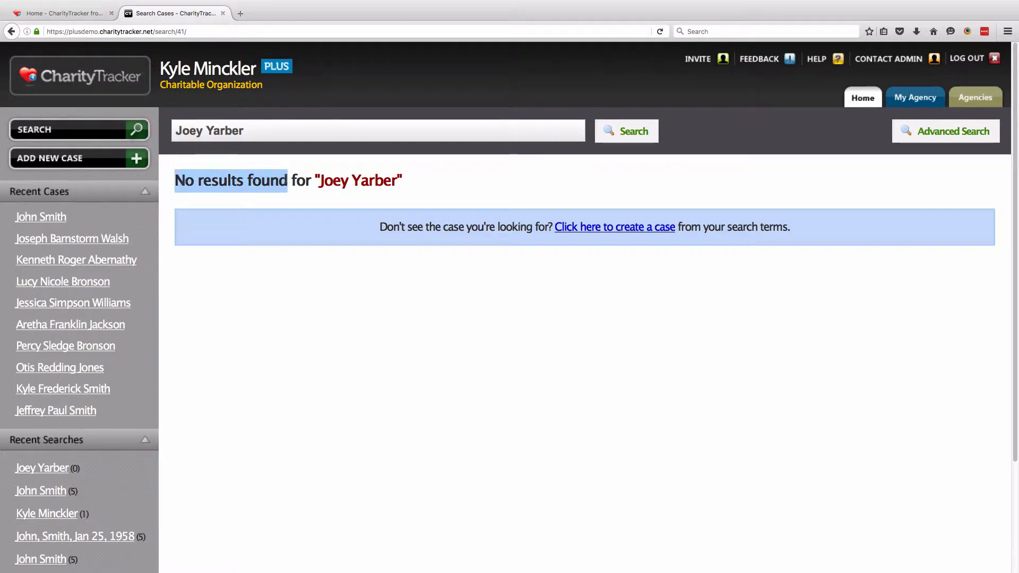
# Run an Advanced Search on the client's street address only, which finds No Results
pyautogui.click(942, 136)
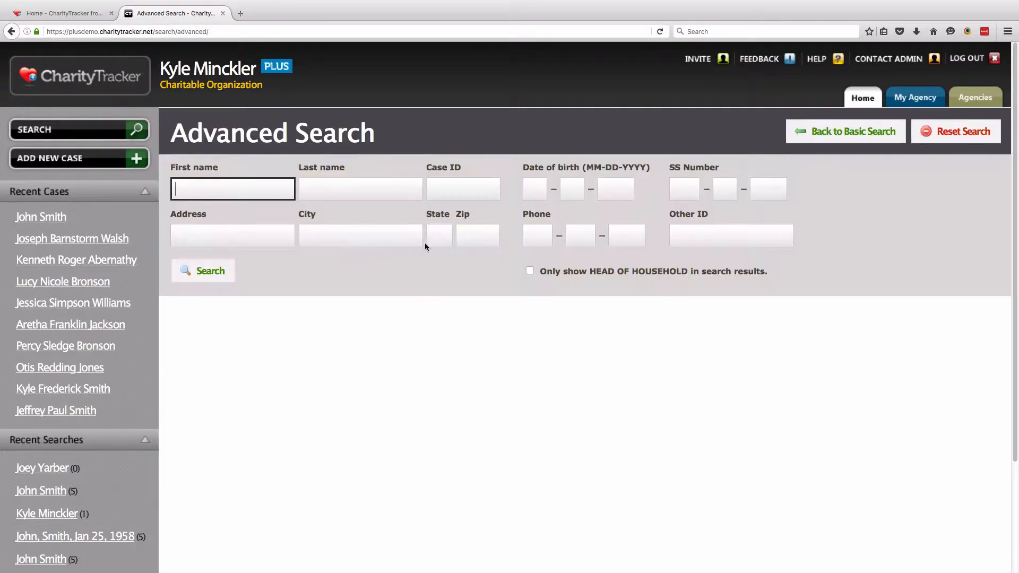
pyautogui.click(229, 237)
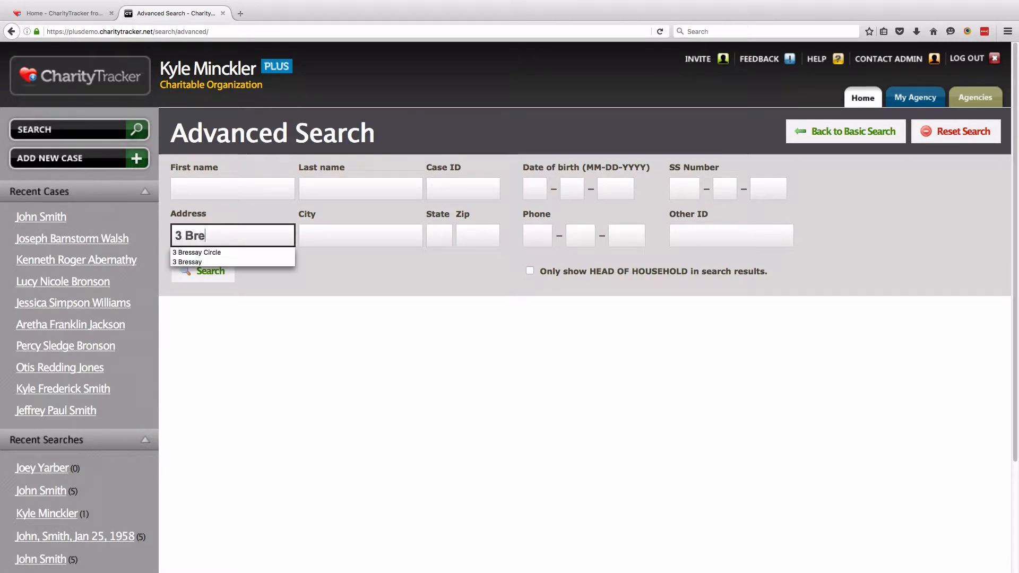
pyautogui.press('Return')
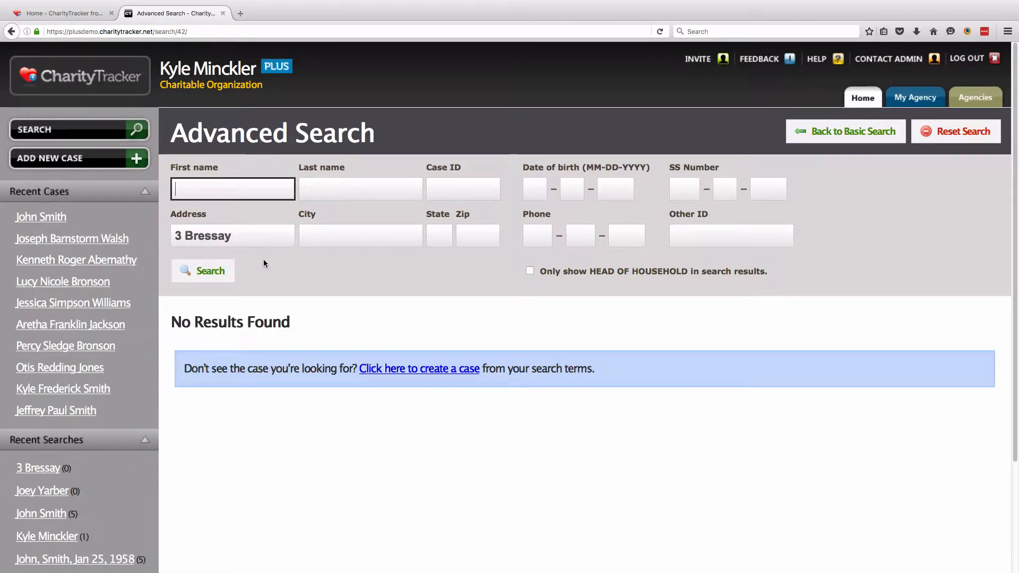
pyautogui.moveTo(291, 325); pyautogui.dragTo(269, 334)
pyautogui.moveTo(174, 323); pyautogui.dragTo(293, 301)
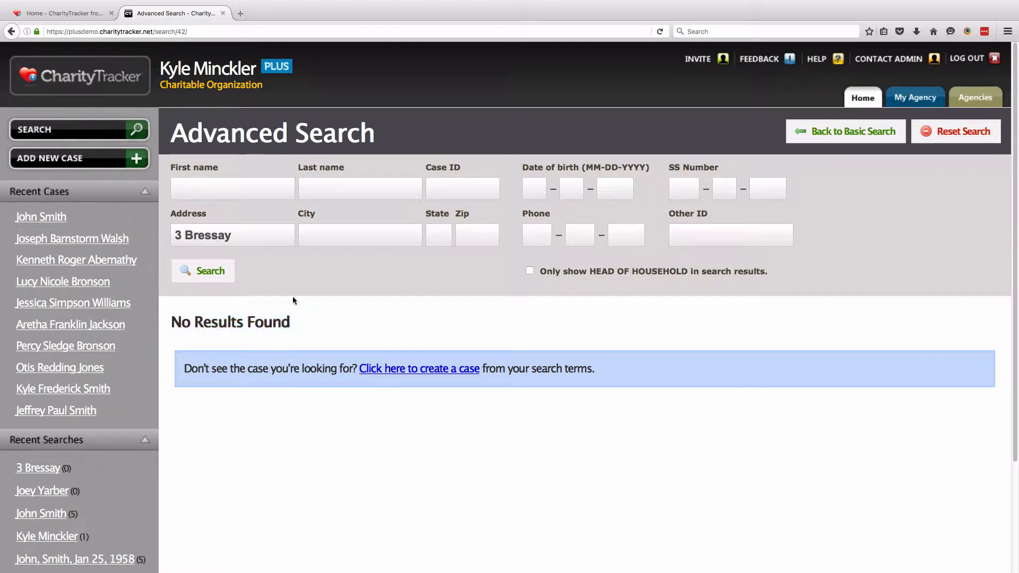
# Start a new case with the client's first name, last name and date of birth
pyautogui.click(106, 159)
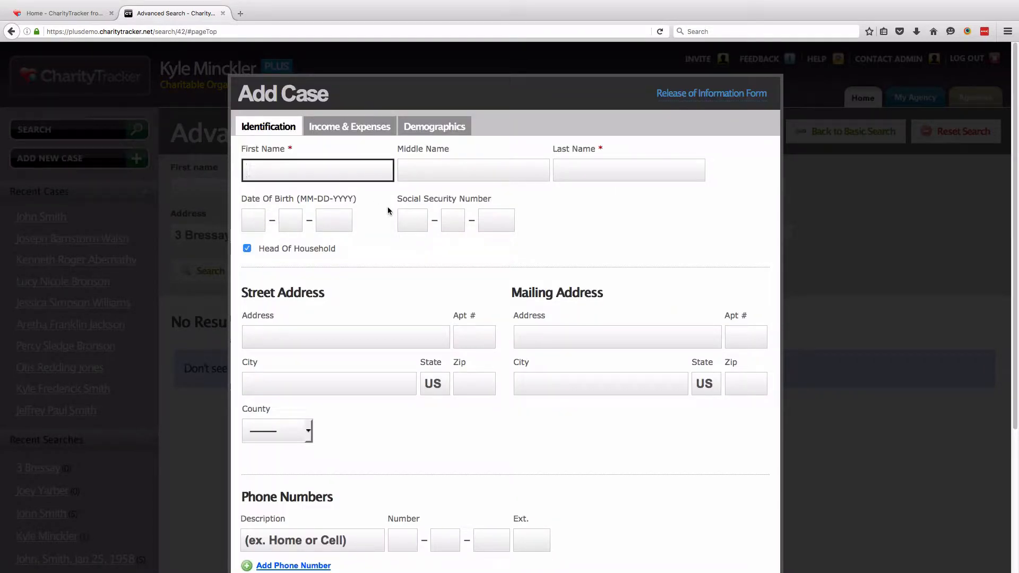
pyautogui.press('Tab')
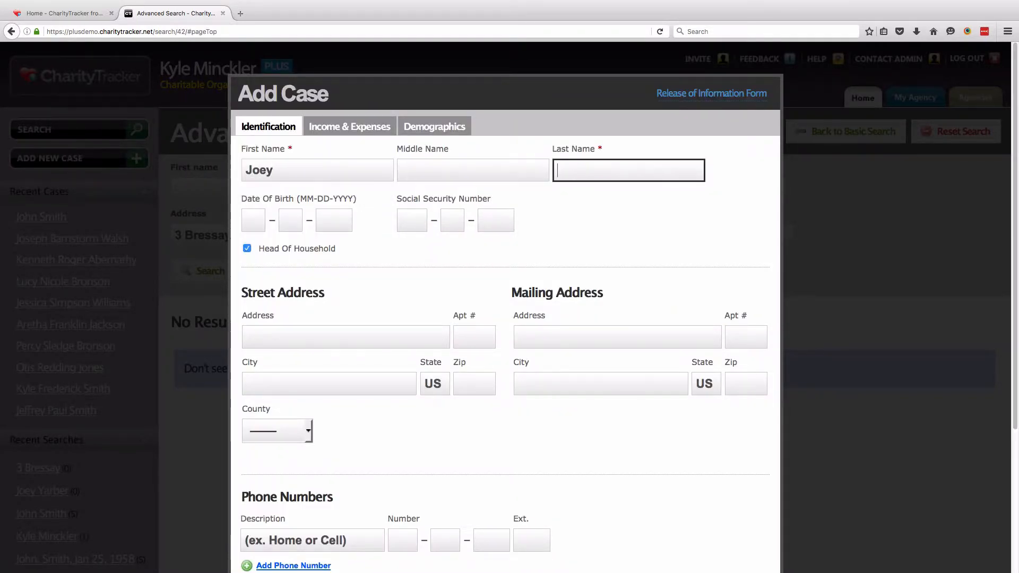
pyautogui.press('Tab')
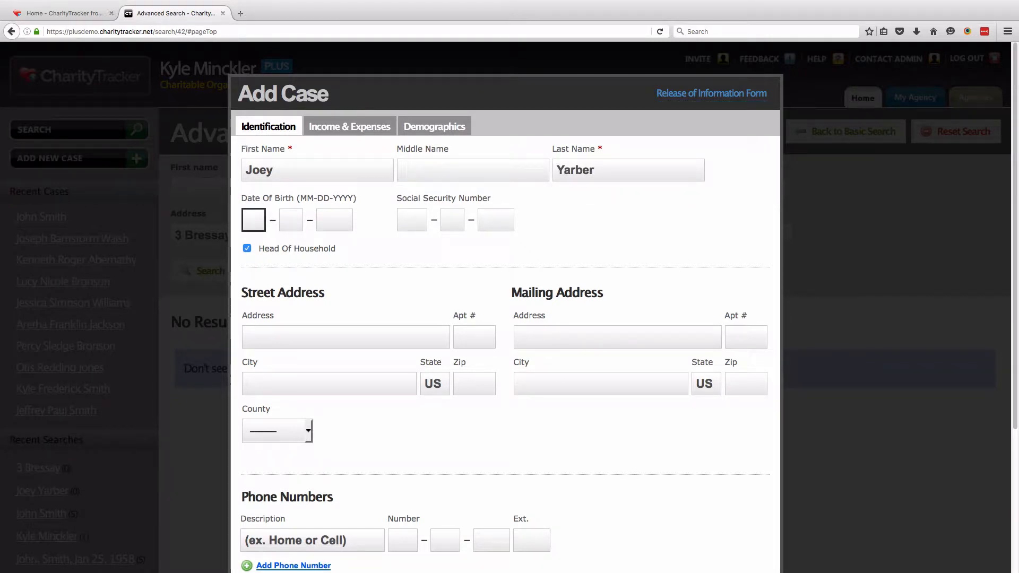
pyautogui.write('02 – 02 – 1')
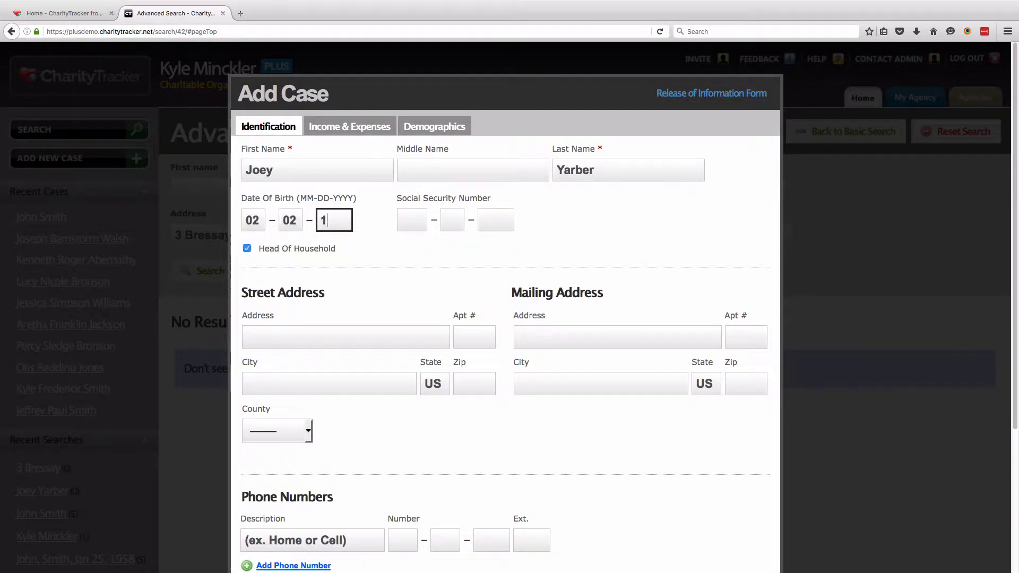
pyautogui.write('980')
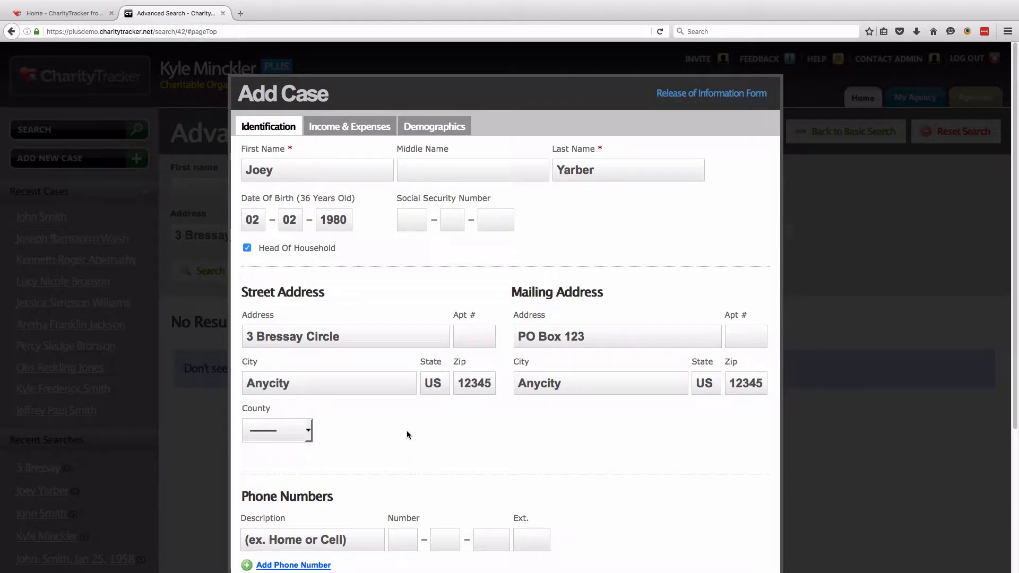
# Add the client's Home phone number and a DL# identification number
pyautogui.scroll(-5, 406, 434)
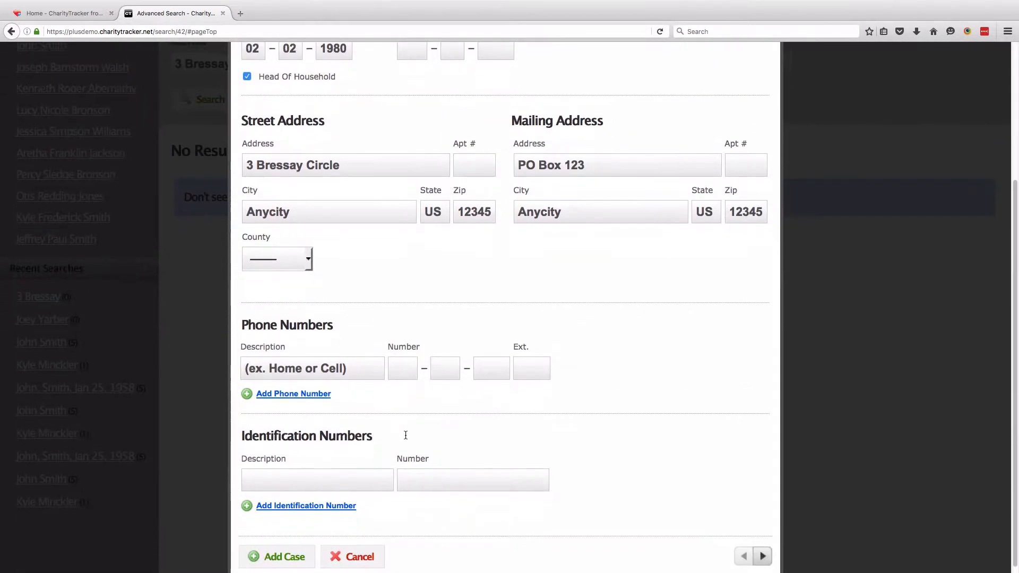
pyautogui.click(345, 351)
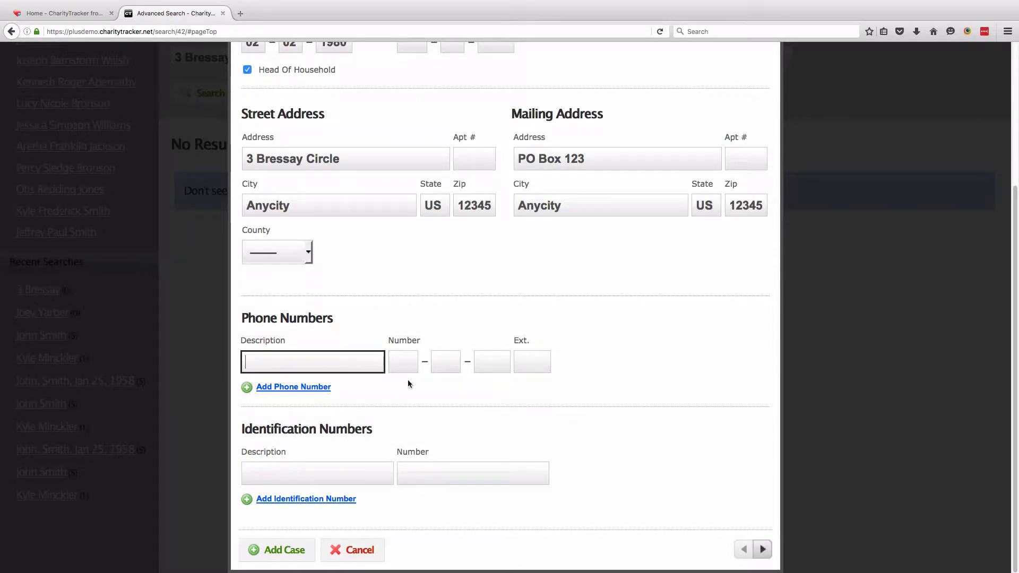
pyautogui.write('Home')
pyautogui.press('Tab')
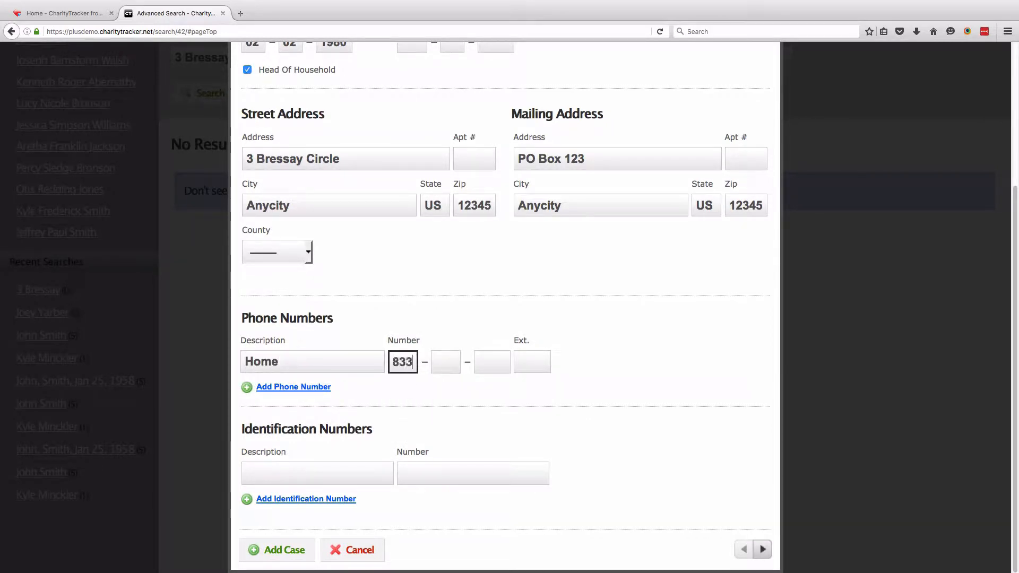
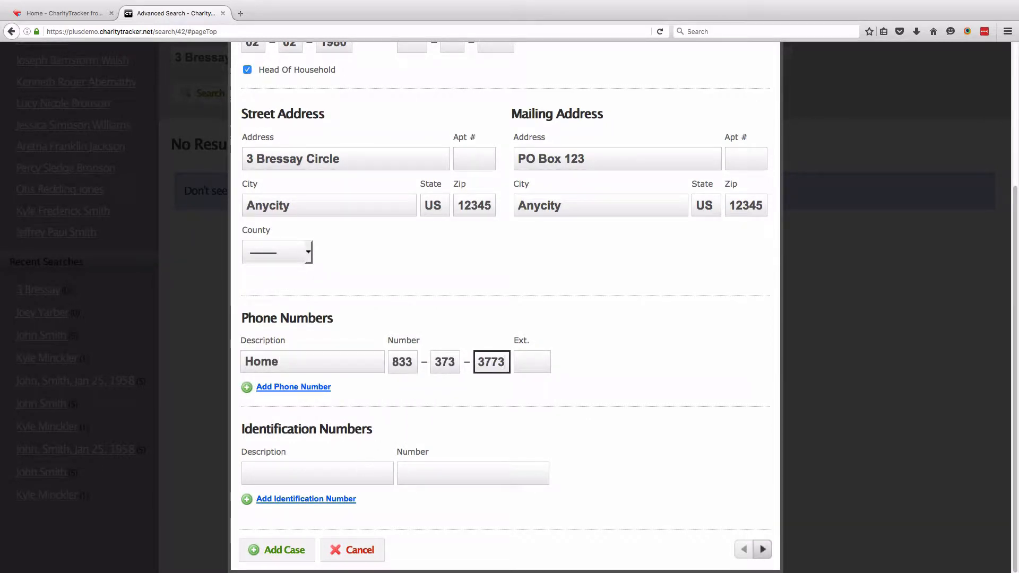
pyautogui.click(361, 469)
pyautogui.write('DL#')
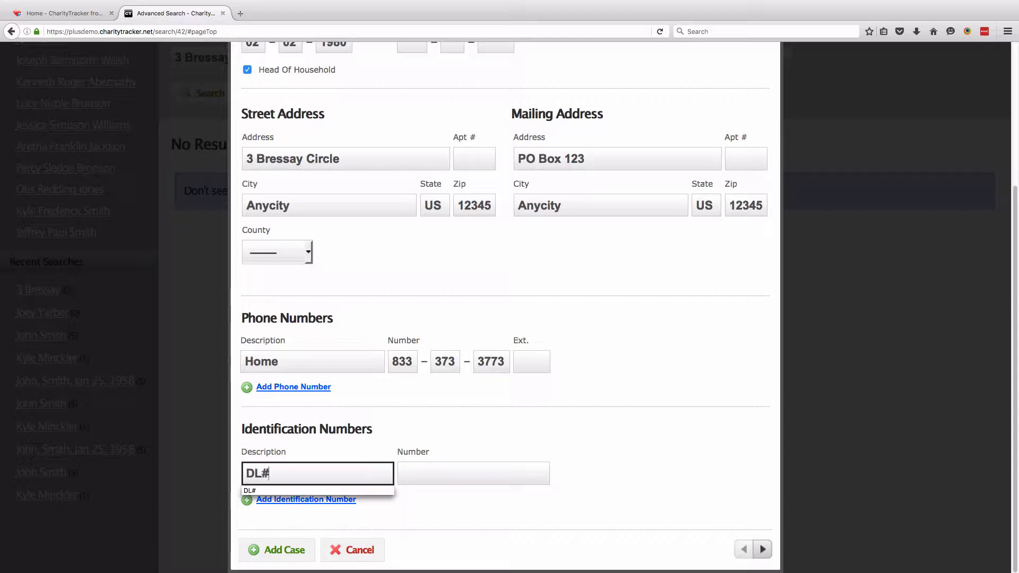
pyautogui.press('Tab')
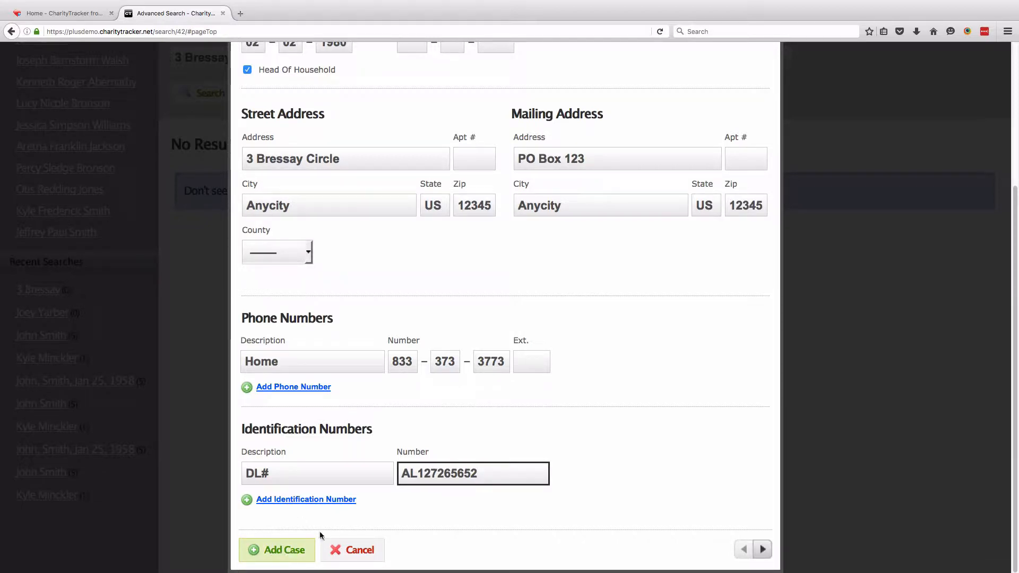
pyautogui.click(636, 475)
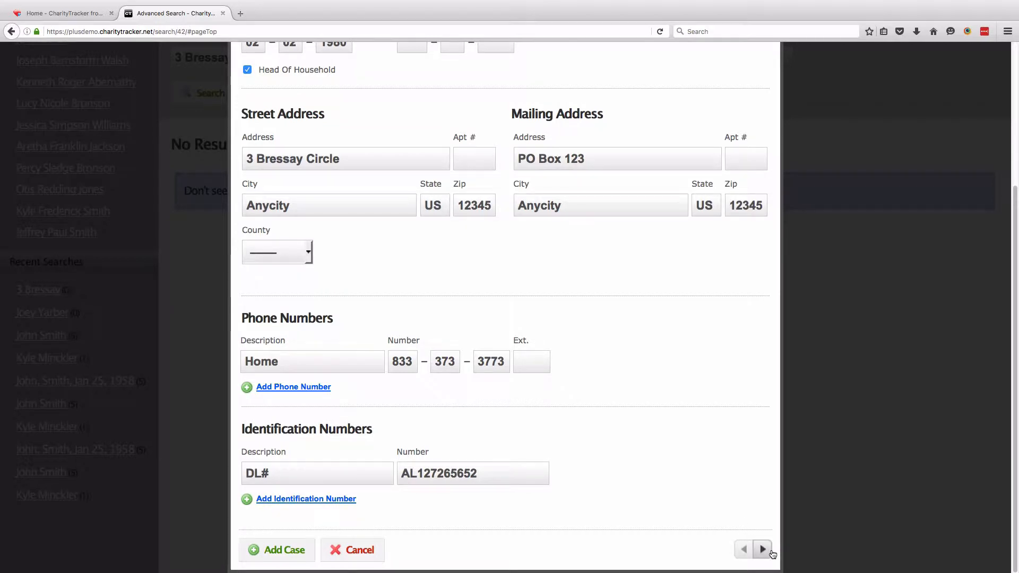
pyautogui.scroll(5, 642, 509)
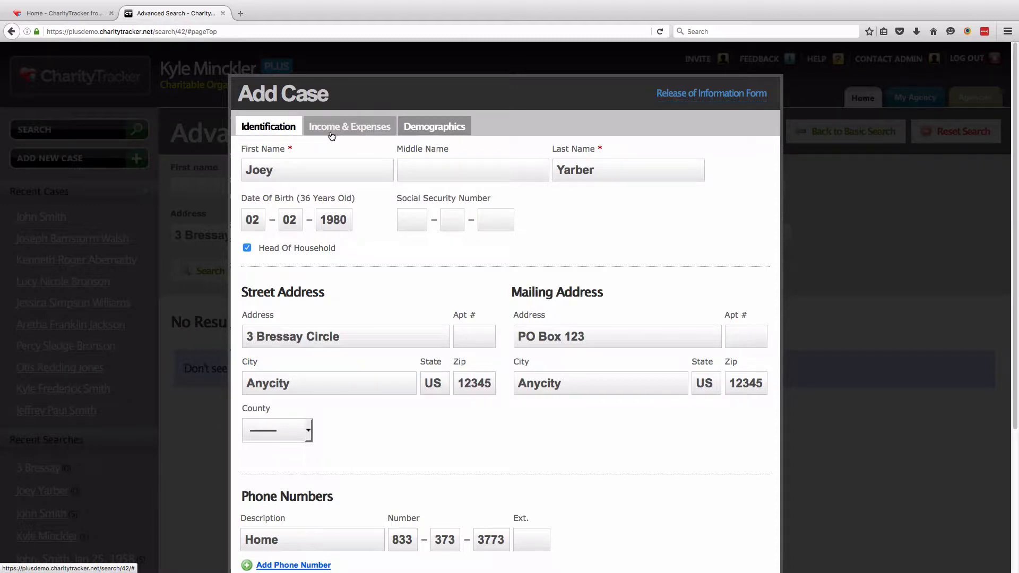
# Record a Part-time Job (Walmart) income of 125, paid Weekly, under Income & Expenses
pyautogui.click(368, 134)
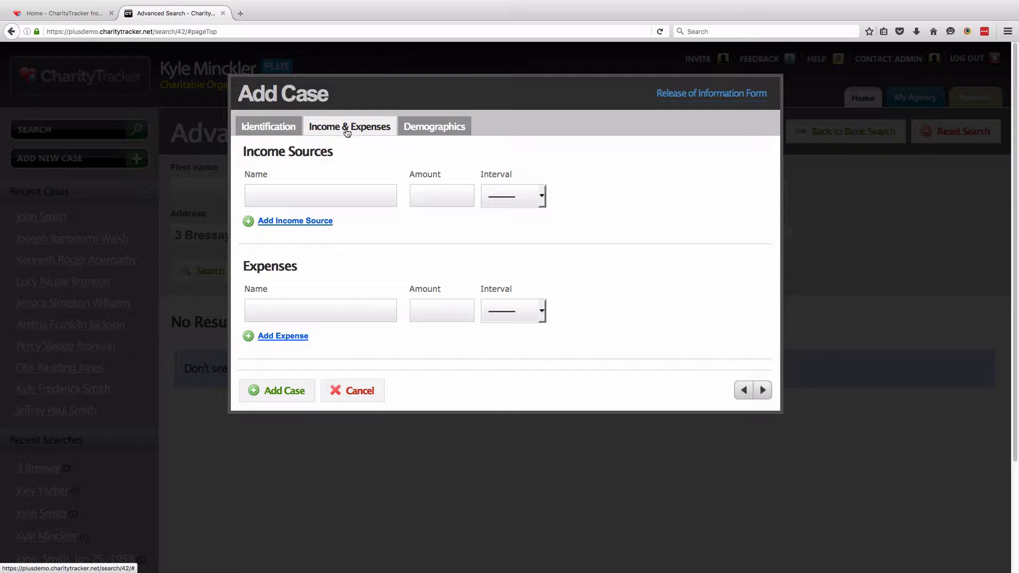
pyautogui.click(341, 190)
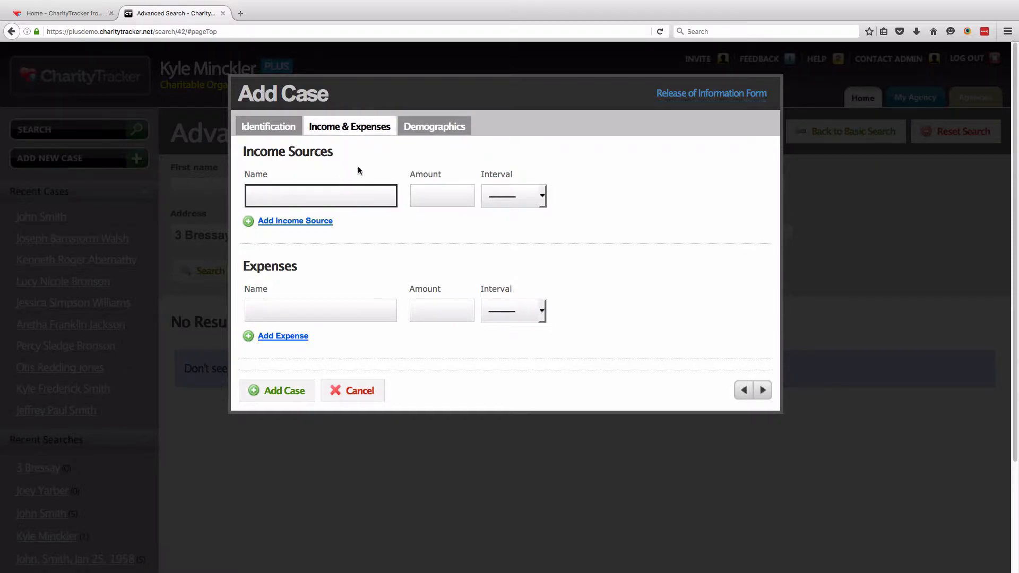
pyautogui.write('Part-time ')
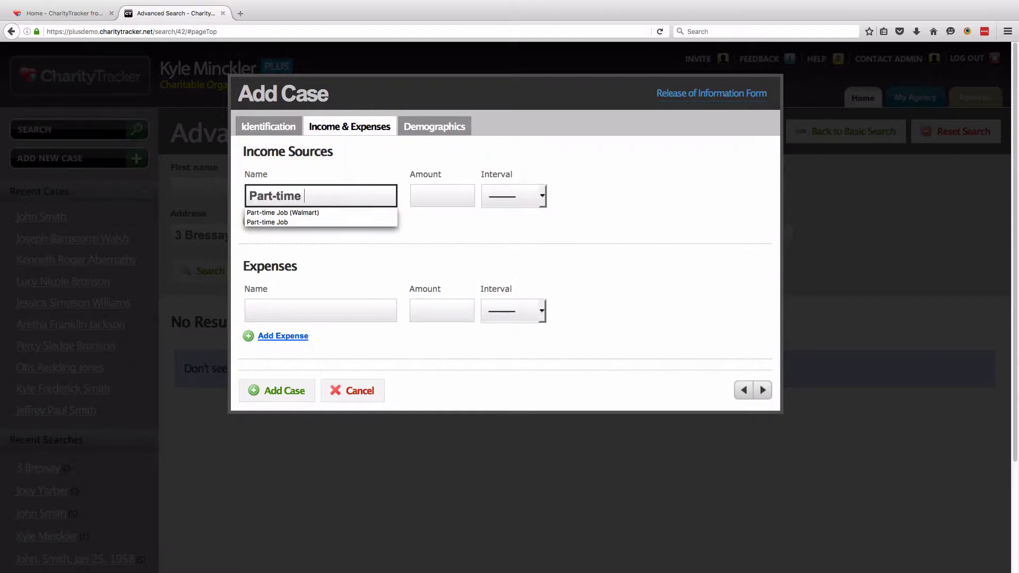
pyautogui.write('Job')
pyautogui.press('Down')
pyautogui.press('Return')
pyautogui.press('Tab')
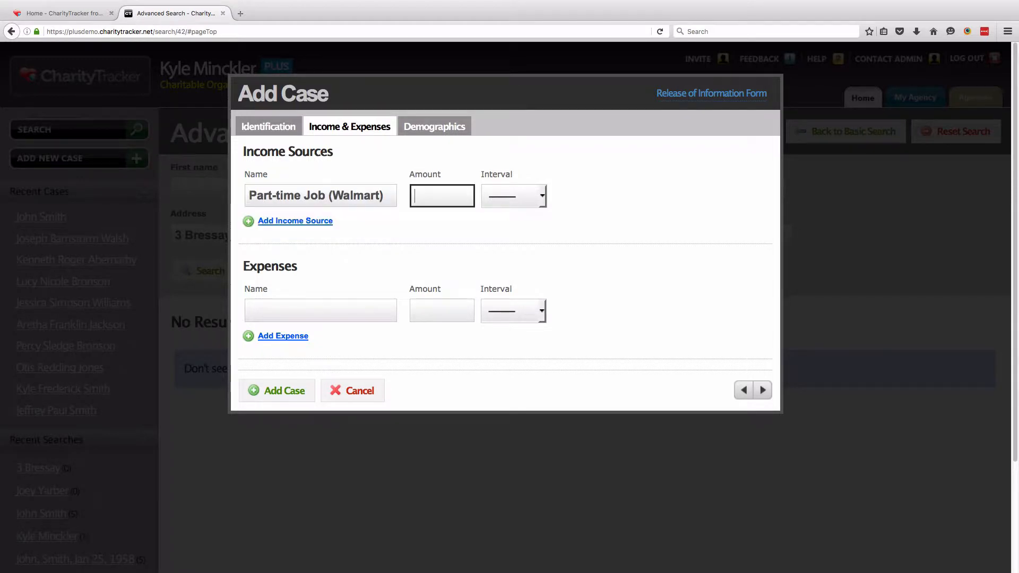
pyautogui.write('125')
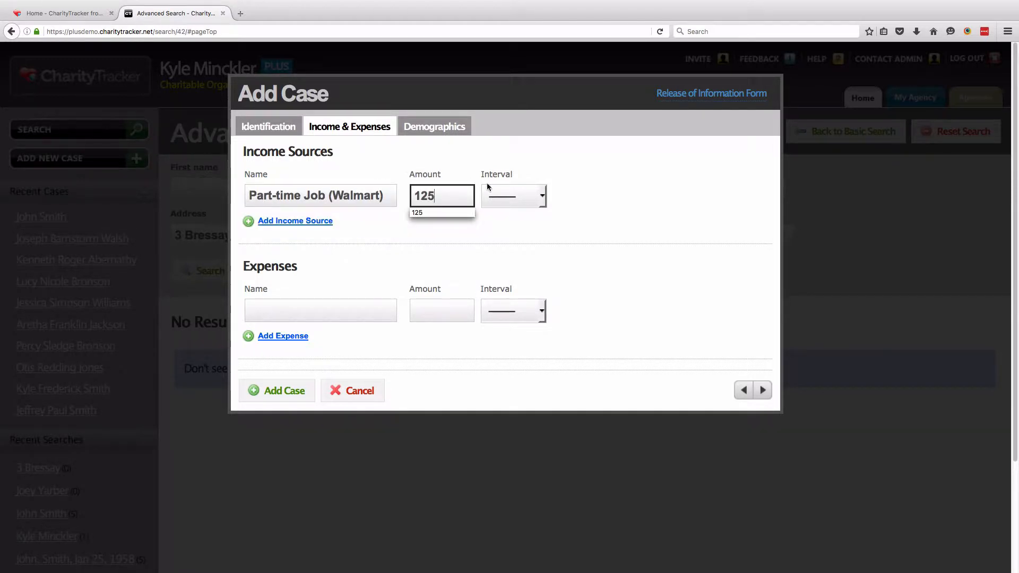
pyautogui.click(499, 196)
pyautogui.click(496, 225)
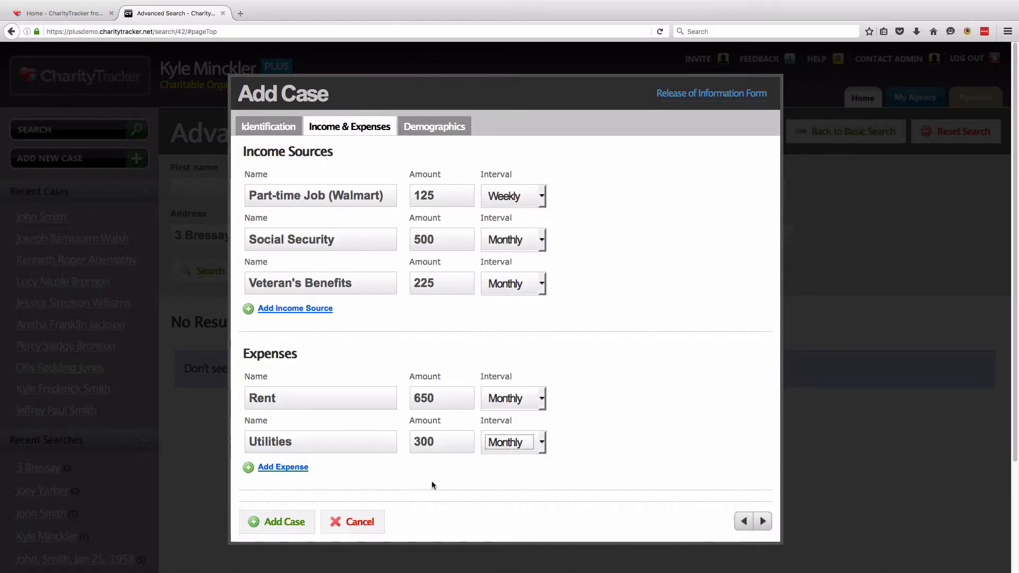
pyautogui.click(432, 131)
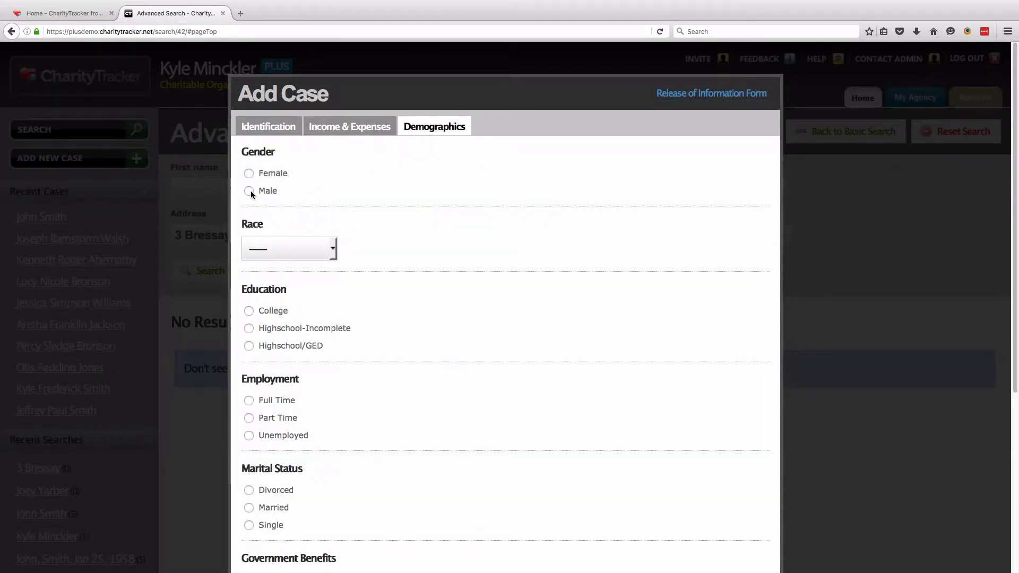
# Set Caucasian, Highschool-Incomplete, Married, Social Security and Veterans Benefits demographics, then save the case
pyautogui.click(336, 246)
pyautogui.click(300, 301)
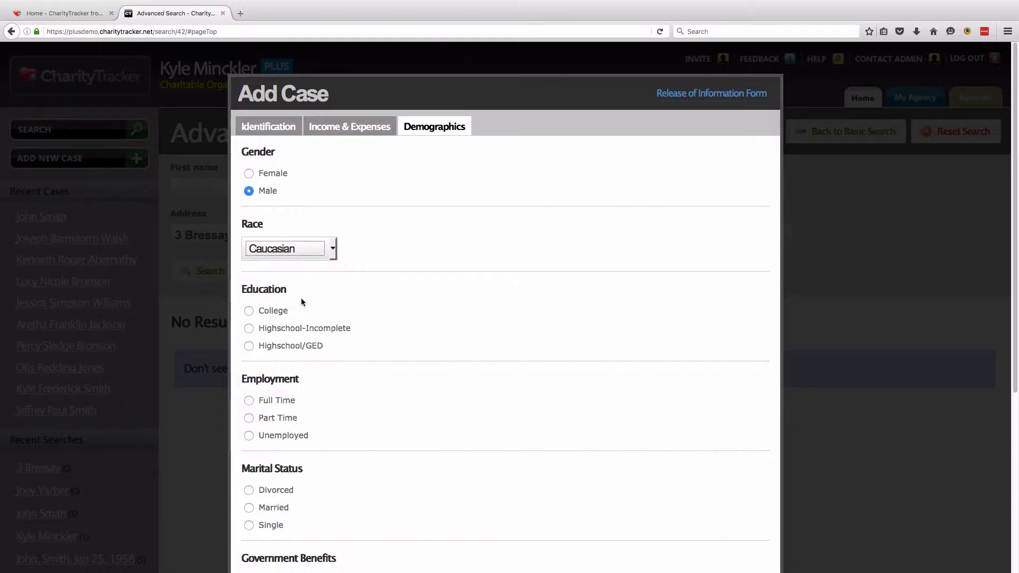
pyautogui.click(251, 329)
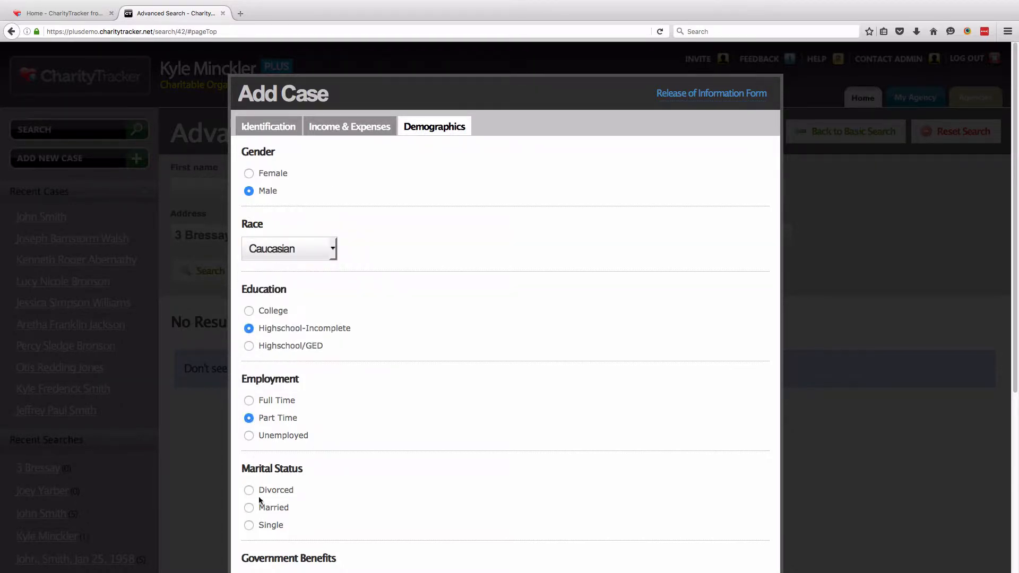
pyautogui.click(249, 508)
pyautogui.scroll(-5, 323, 474)
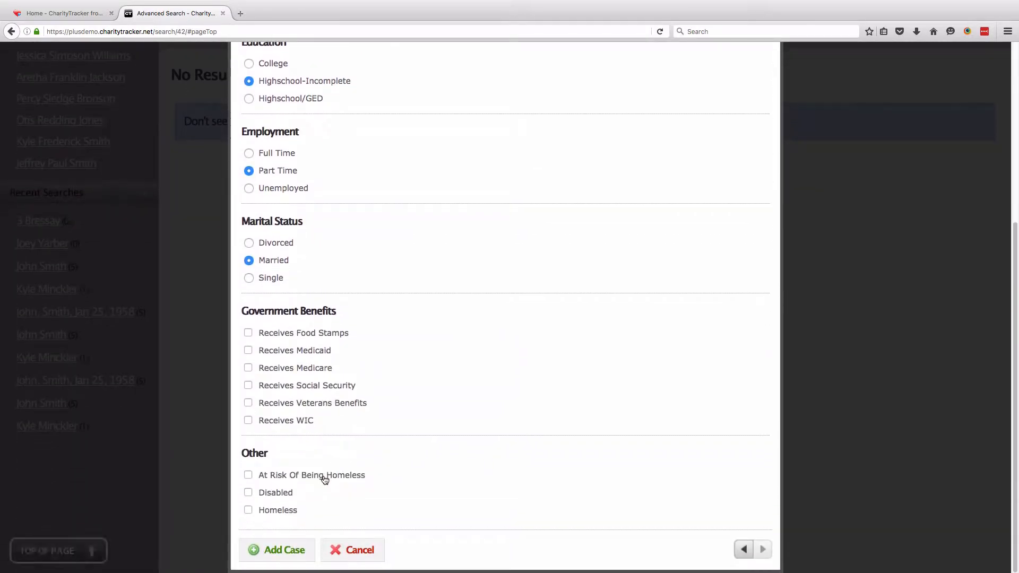
pyautogui.click(248, 403)
pyautogui.click(248, 385)
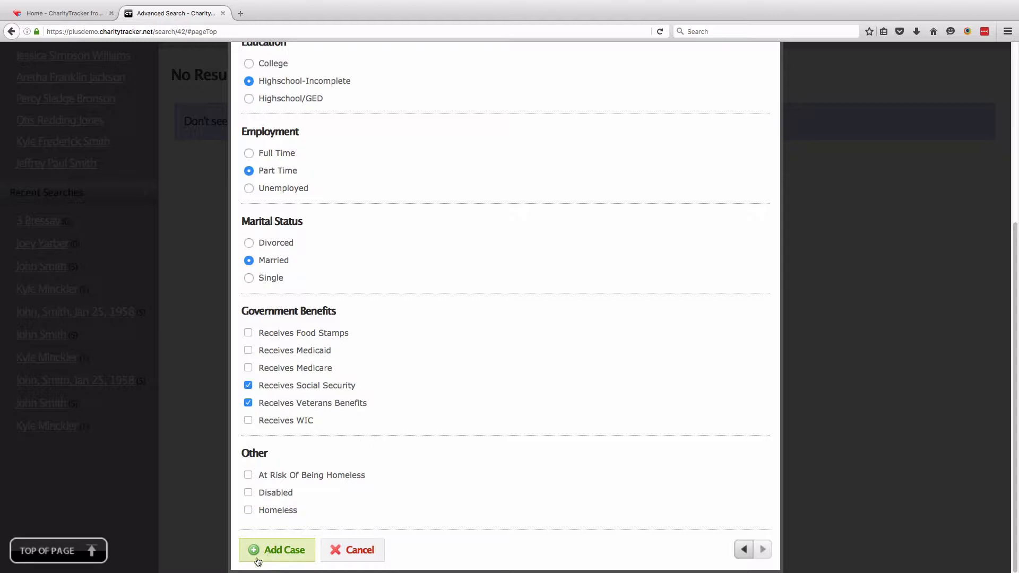
pyautogui.click(292, 559)
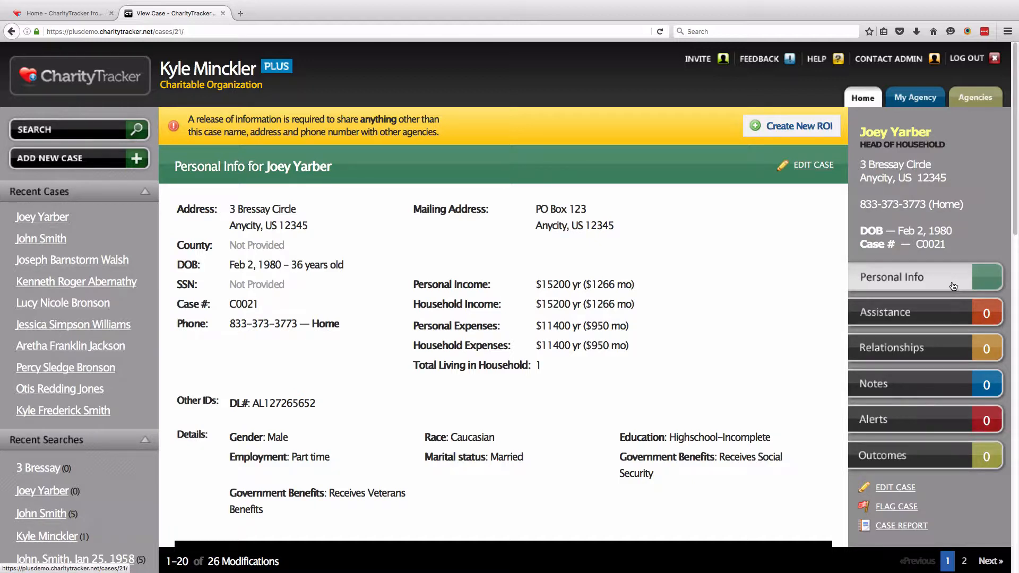
# Show the case's Relationships page and open Add Relationship for its first relationship
pyautogui.click(947, 352)
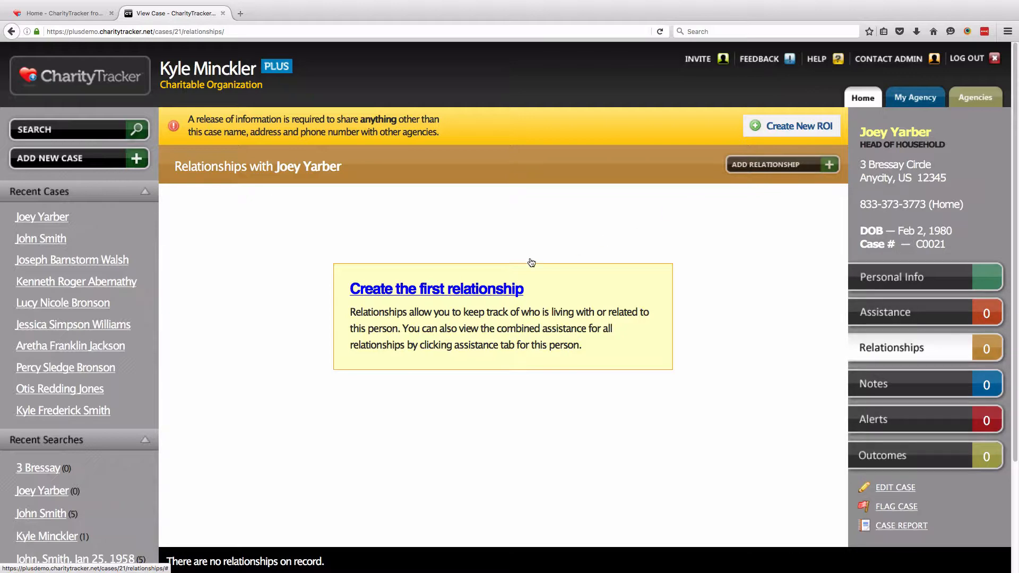
pyautogui.click(465, 292)
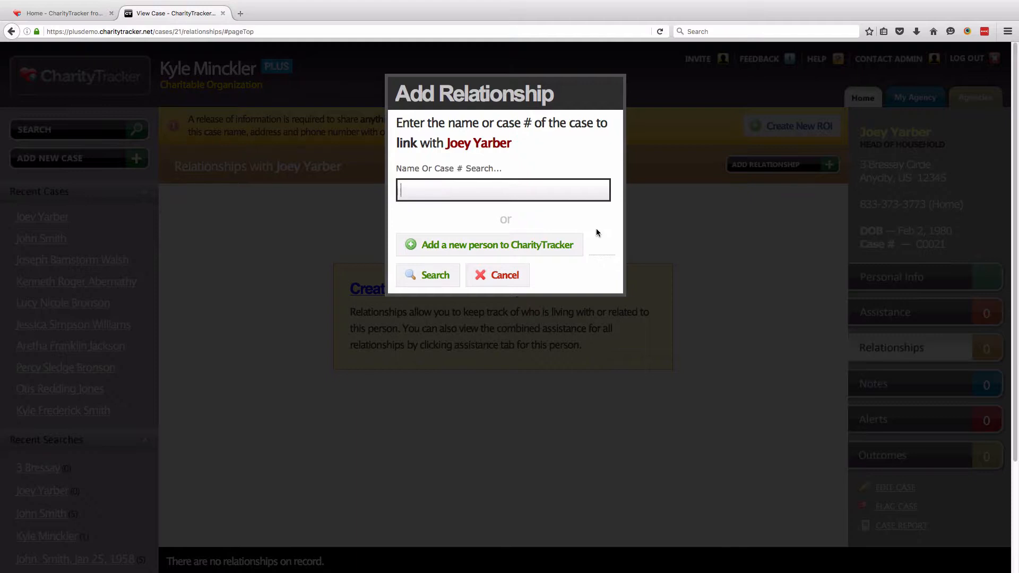
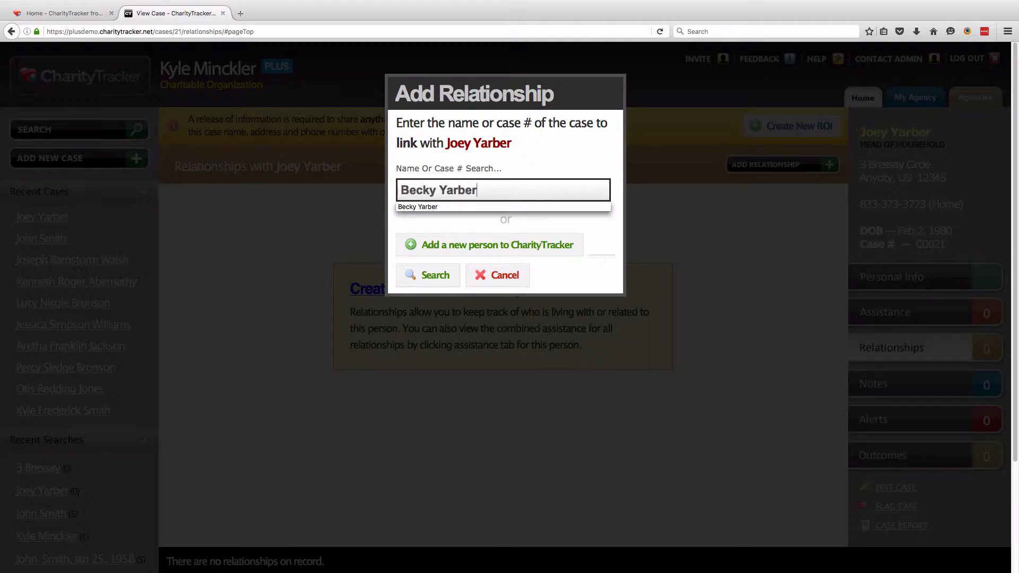
# Search Name Or Case # for the spouse's name and, with no results, add her as a new person
pyautogui.click(568, 173)
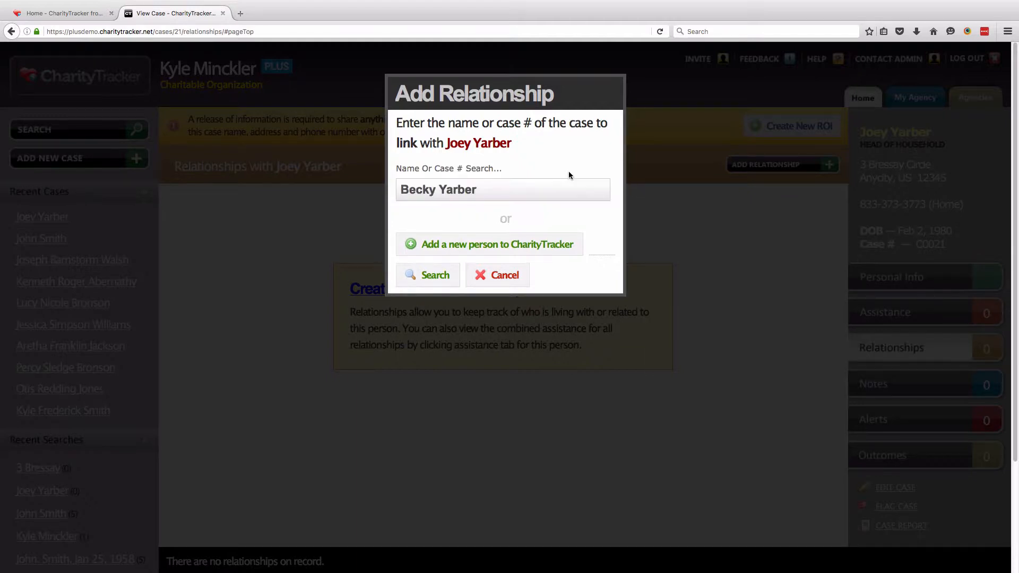
pyautogui.click(438, 281)
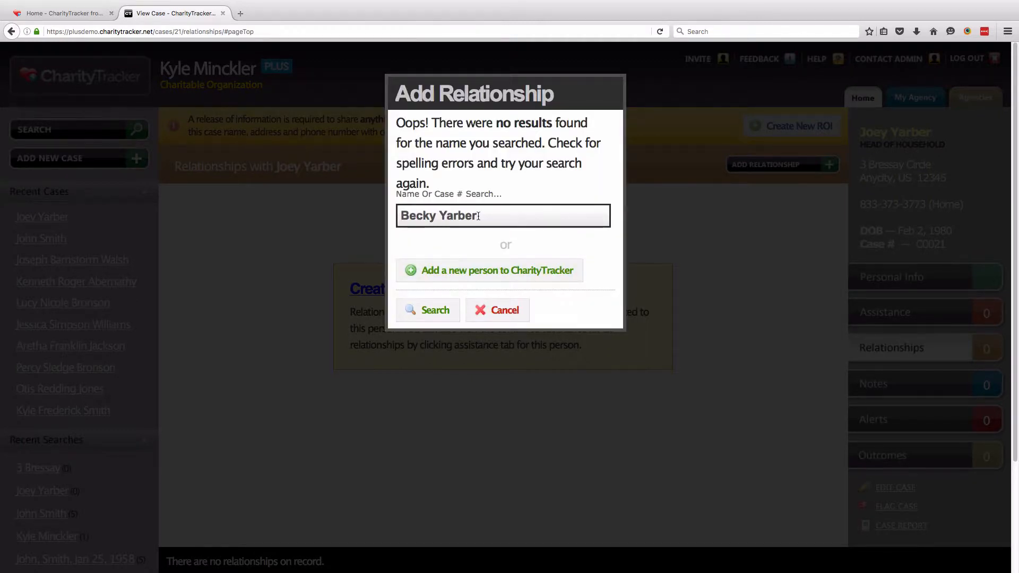
pyautogui.moveTo(496, 121); pyautogui.dragTo(551, 123)
pyautogui.click(558, 182)
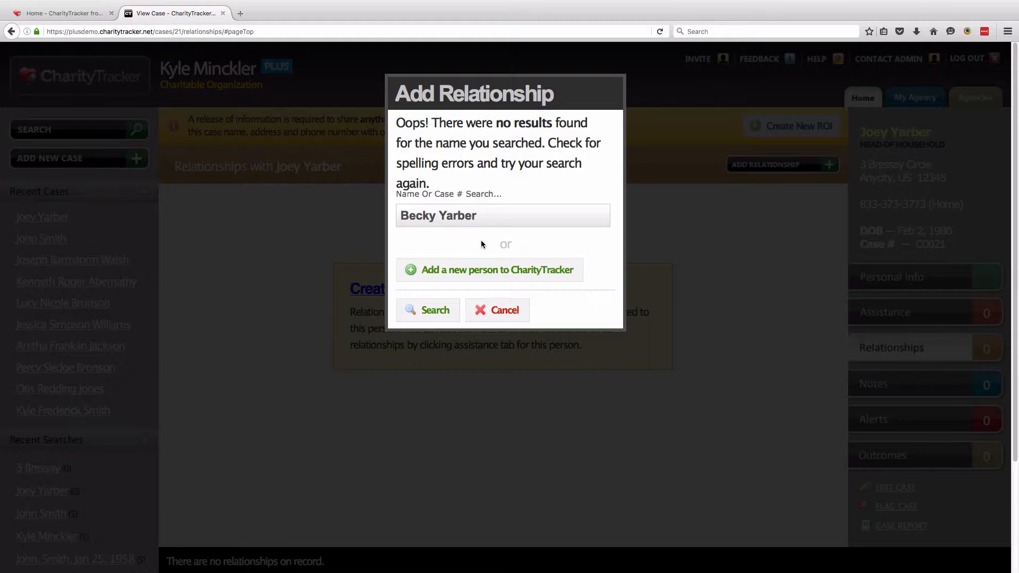
pyautogui.click(462, 279)
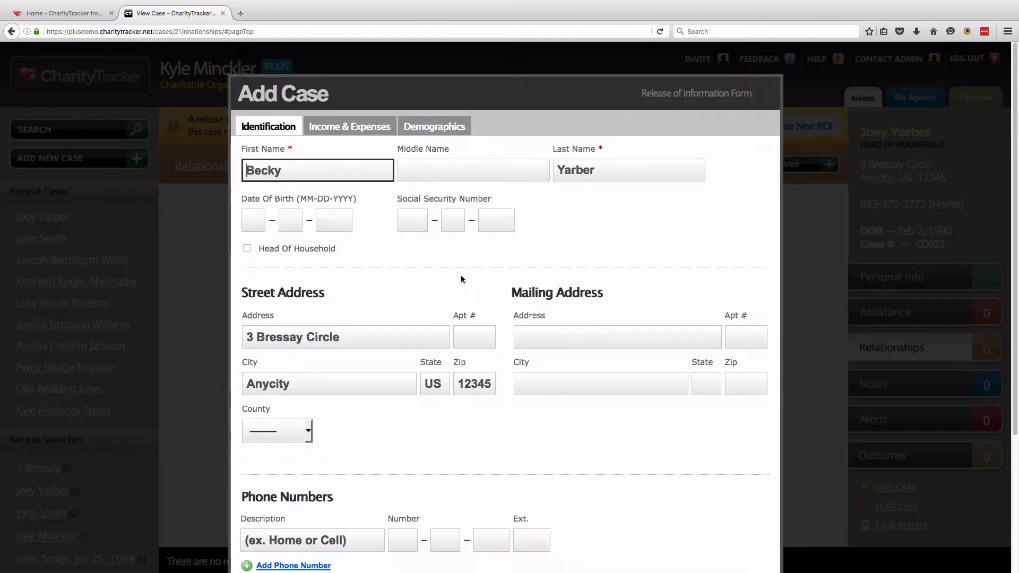
pyautogui.click(458, 261)
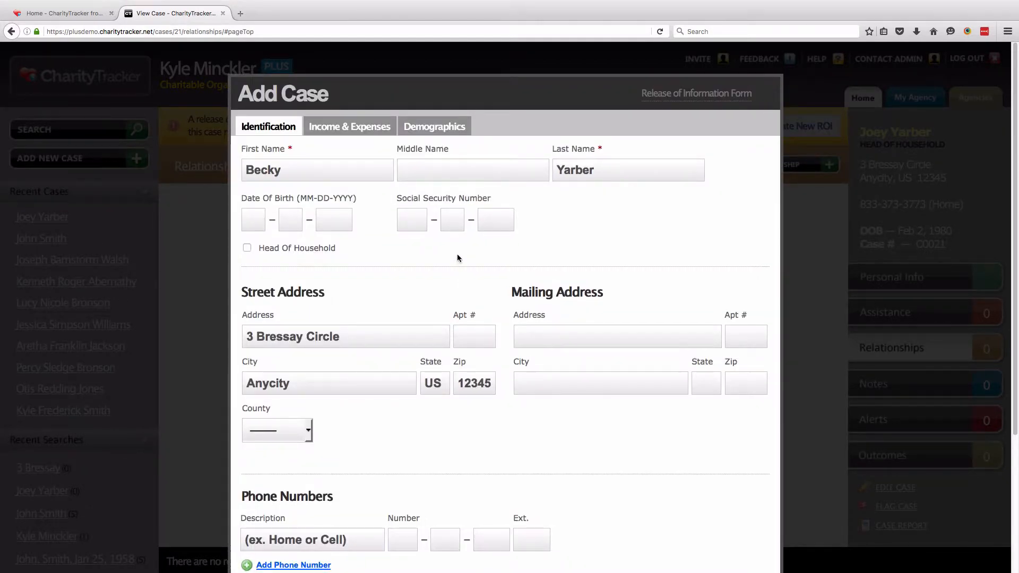
pyautogui.click(250, 216)
pyautogui.write('03 – ')
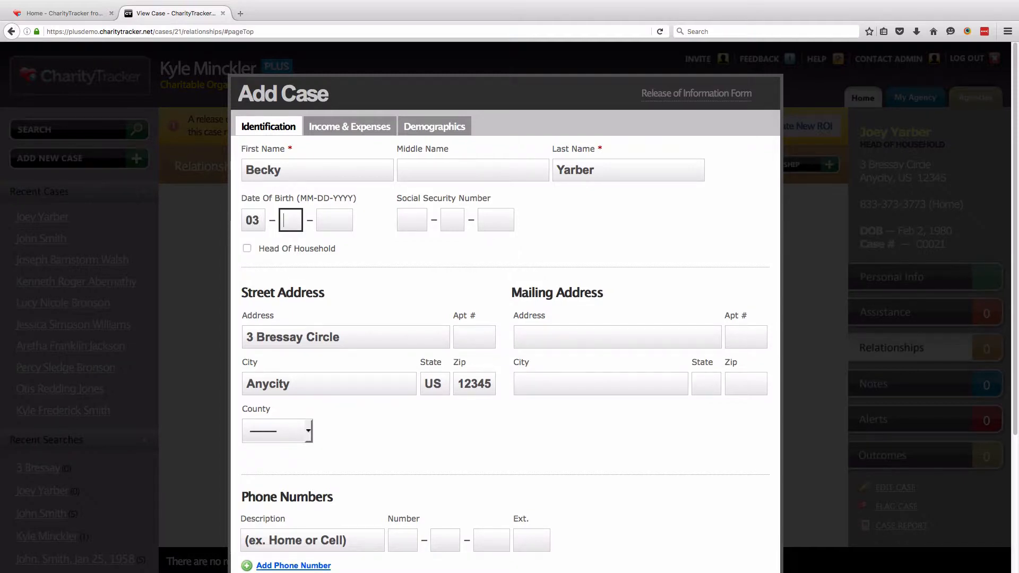
pyautogui.write('01 – ')
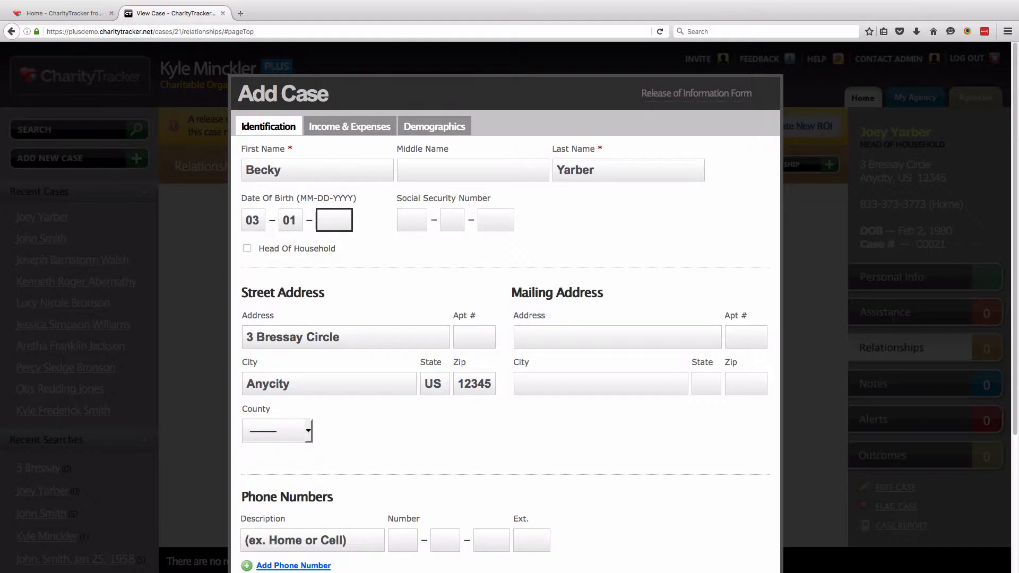
pyautogui.write('1980')
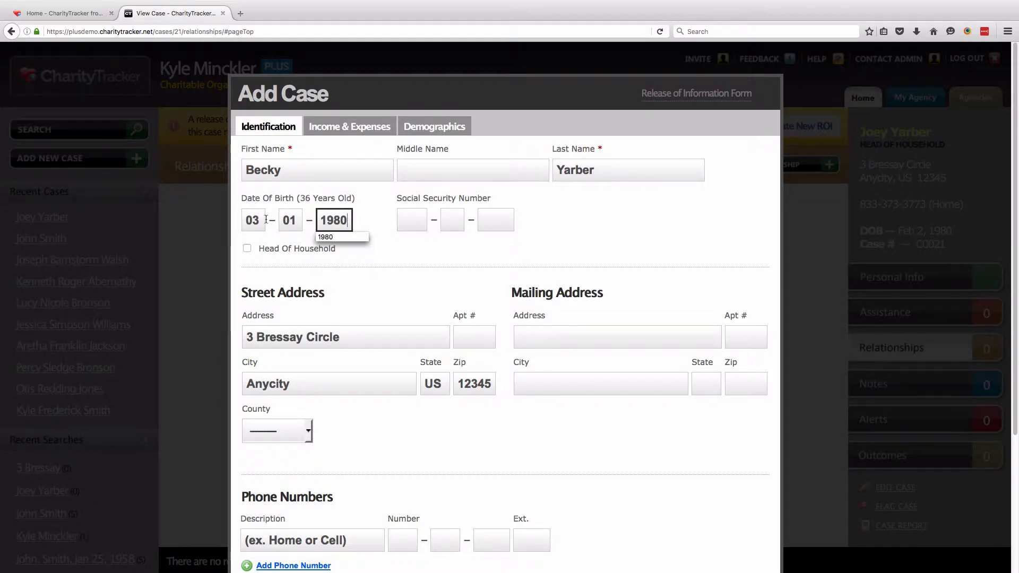
pyautogui.click(367, 263)
# Set demographics to Female, Caucasian, Highschool-Incomplete, Unemployed, Married, and add the case
pyautogui.click(416, 132)
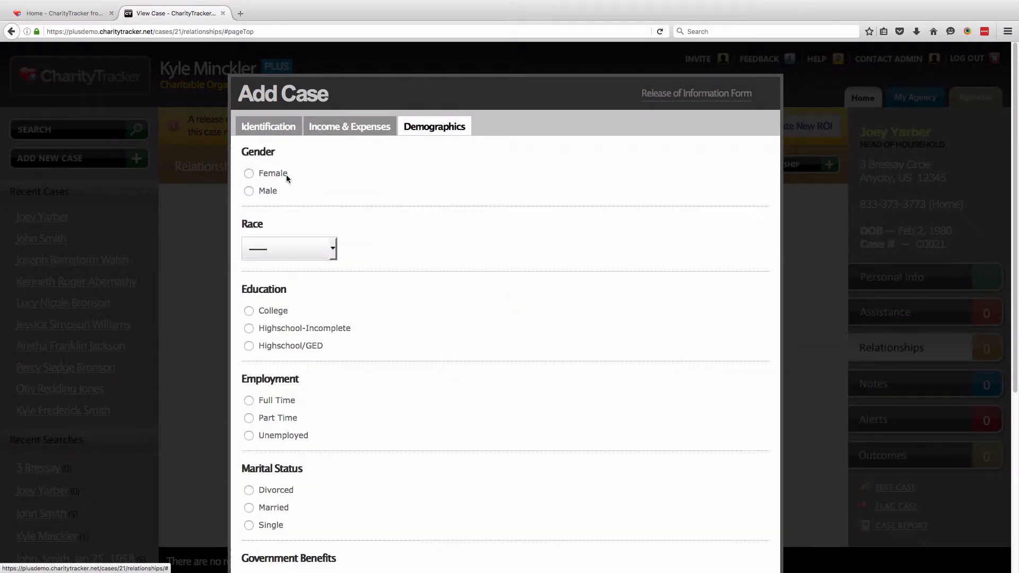
pyautogui.click(249, 173)
pyautogui.click(270, 245)
pyautogui.click(278, 307)
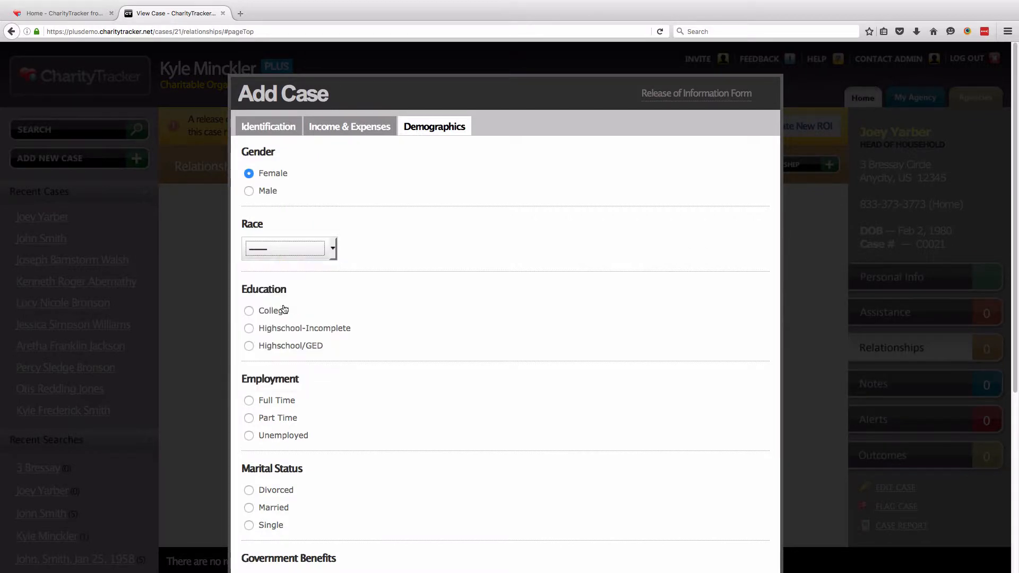
pyautogui.click(249, 327)
pyautogui.click(249, 418)
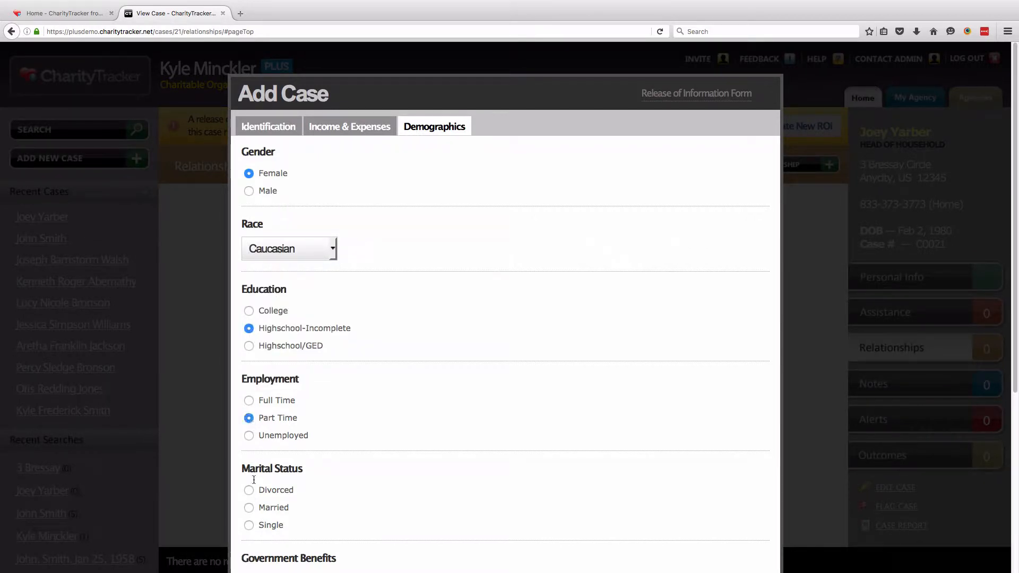
pyautogui.click(248, 435)
pyautogui.scroll(-5, 300, 415)
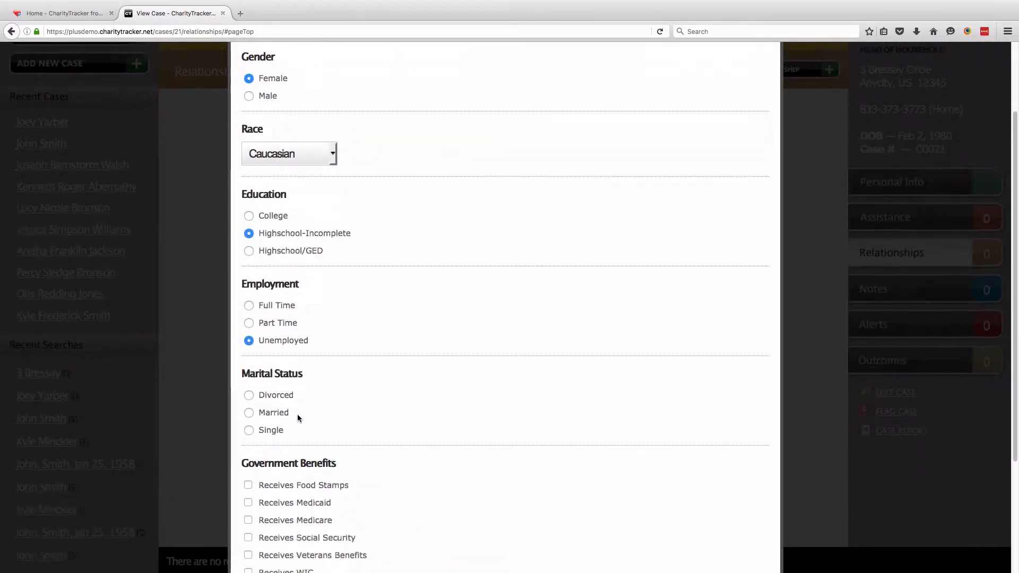
pyautogui.click(249, 260)
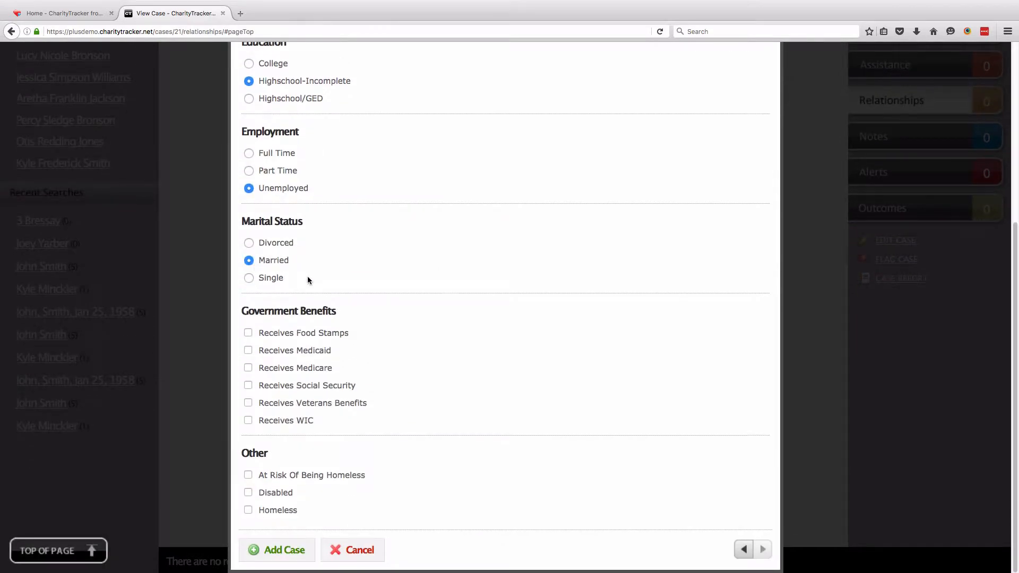
pyautogui.click(274, 549)
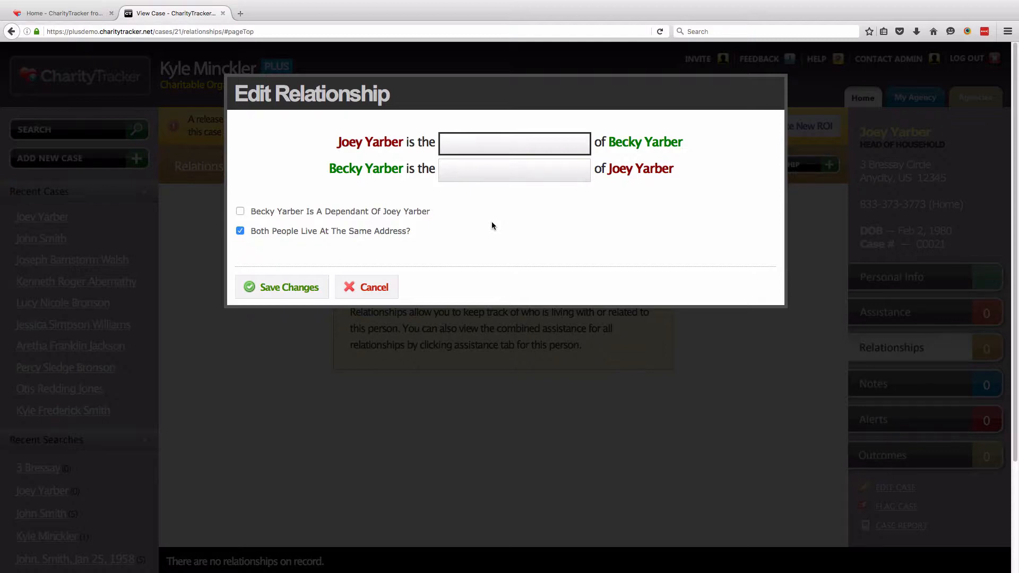
# Relate them as Husband and Wife, mark the wife as a dependant, and save
pyautogui.write('Husband')
pyautogui.press('Tab')
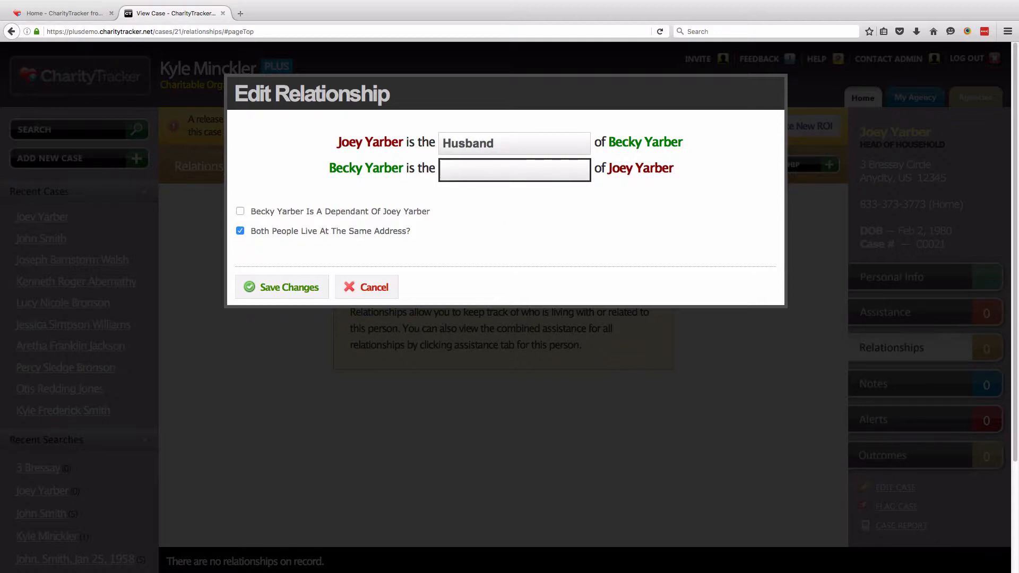
pyautogui.write('Wife')
pyautogui.click(556, 220)
pyautogui.moveTo(434, 213); pyautogui.dragTo(251, 211)
pyautogui.click(253, 191)
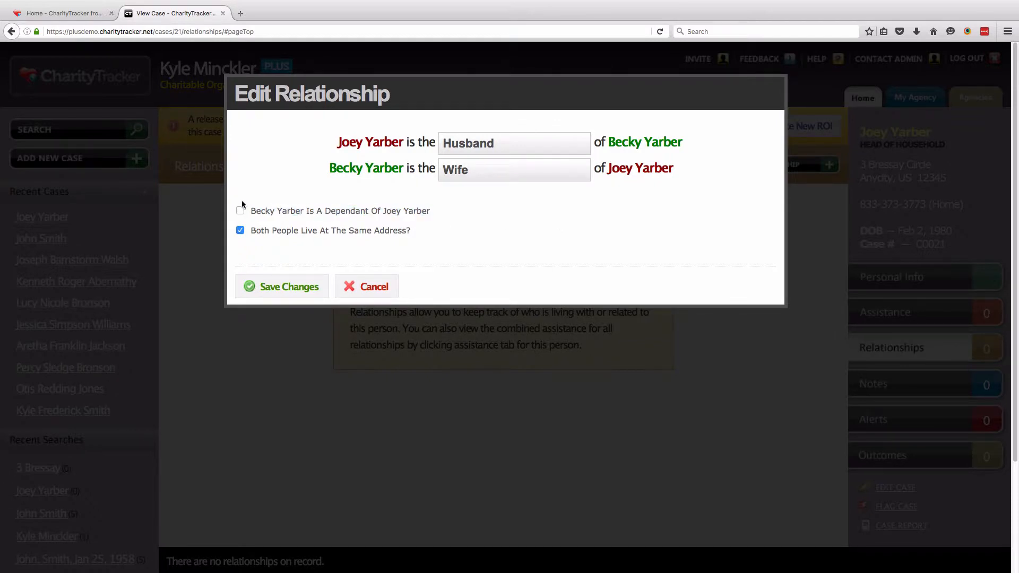
pyautogui.click(239, 211)
pyautogui.click(319, 279)
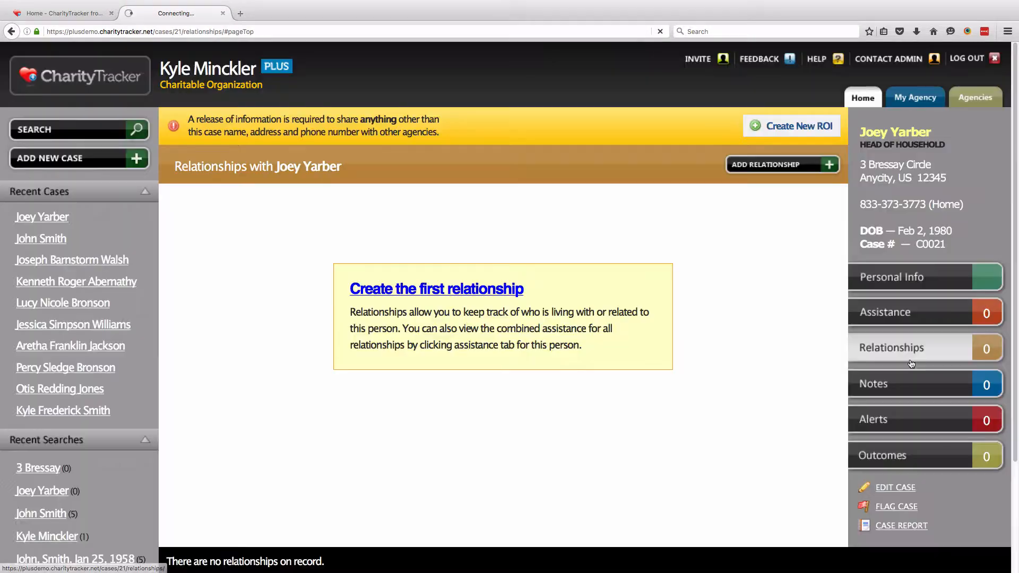
pyautogui.click(911, 363)
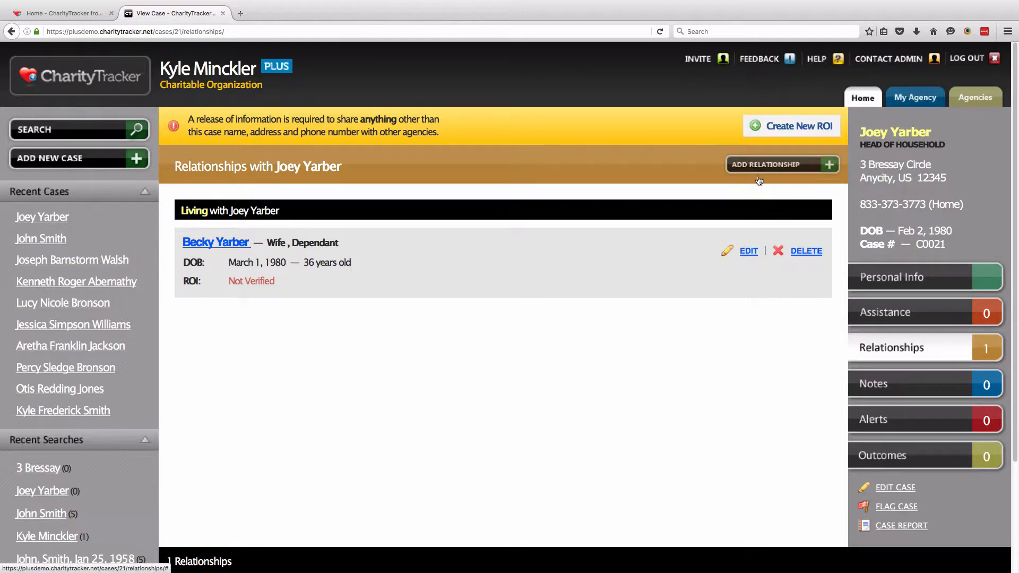
# Add a $100 Housing/Lodging: Rent assistance record to the case
pyautogui.click(886, 313)
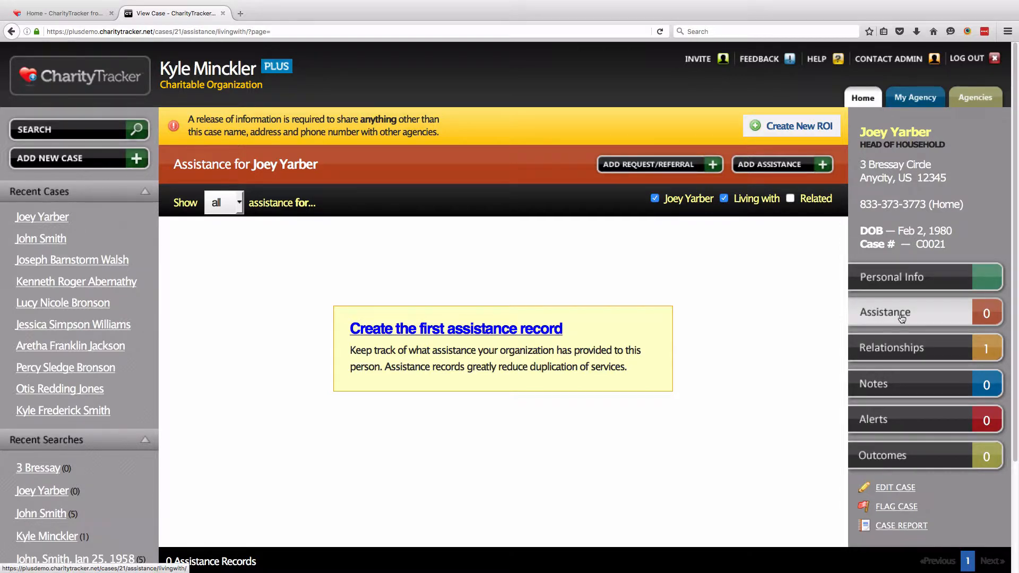
pyautogui.click(803, 170)
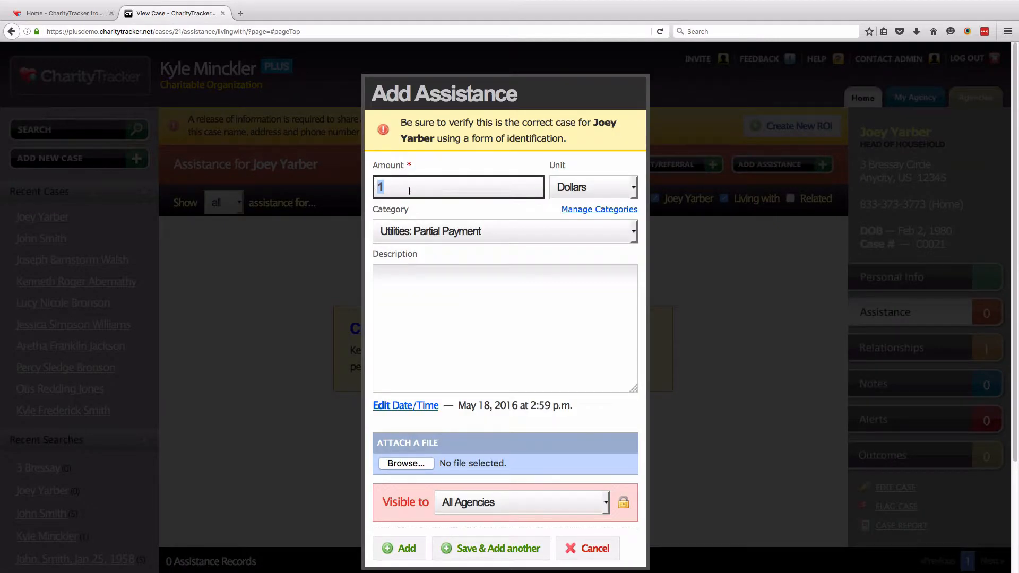
pyautogui.write('100')
pyautogui.click(529, 231)
pyautogui.scroll(-2, 491, 302)
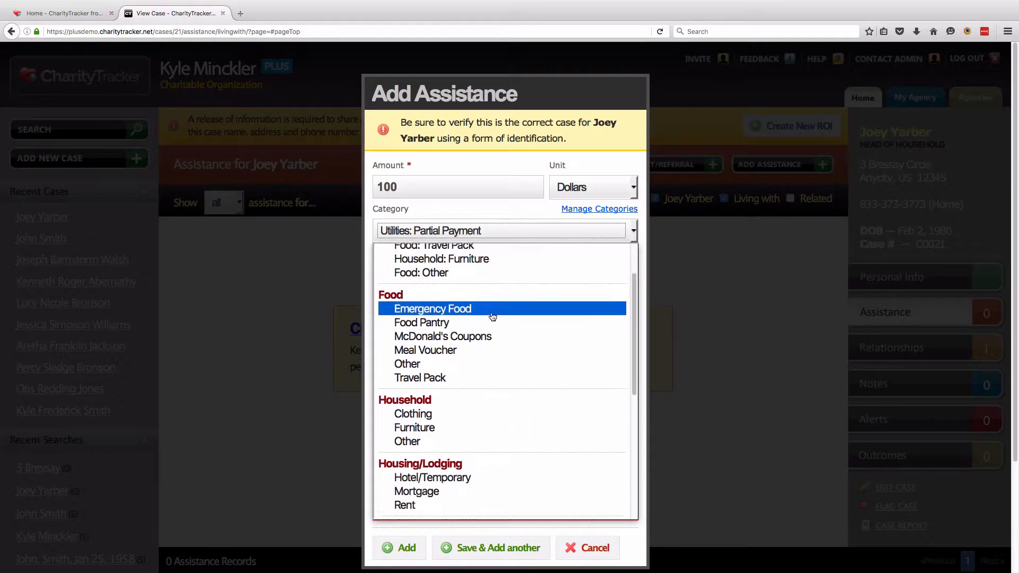
pyautogui.click(419, 496)
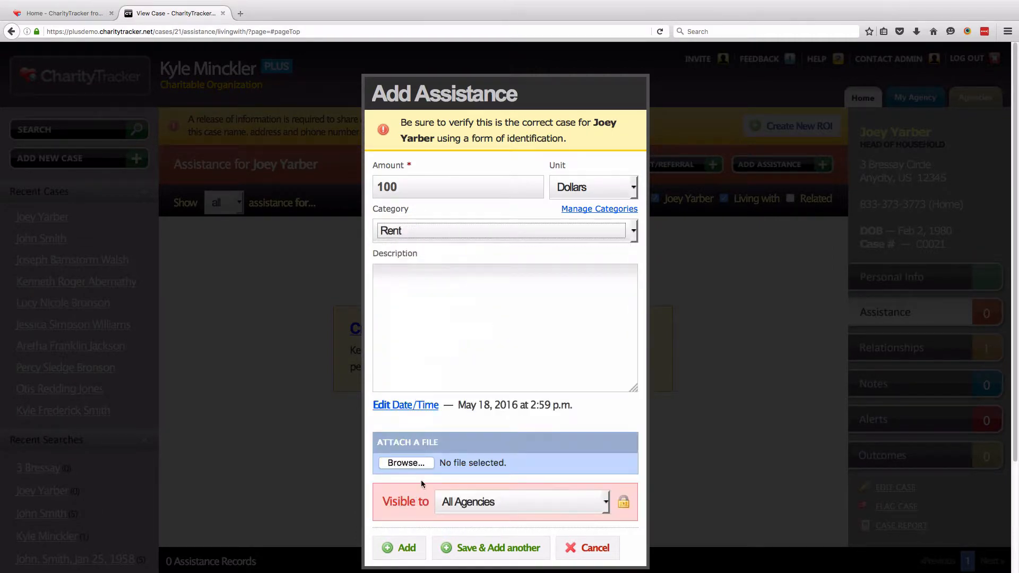
pyautogui.click(405, 555)
pyautogui.click(899, 317)
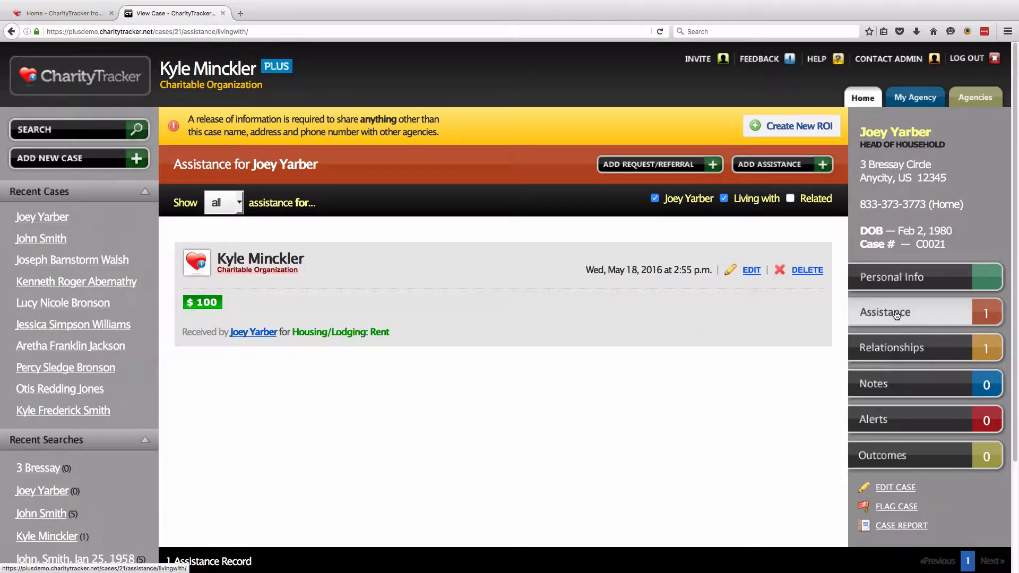
pyautogui.click(903, 287)
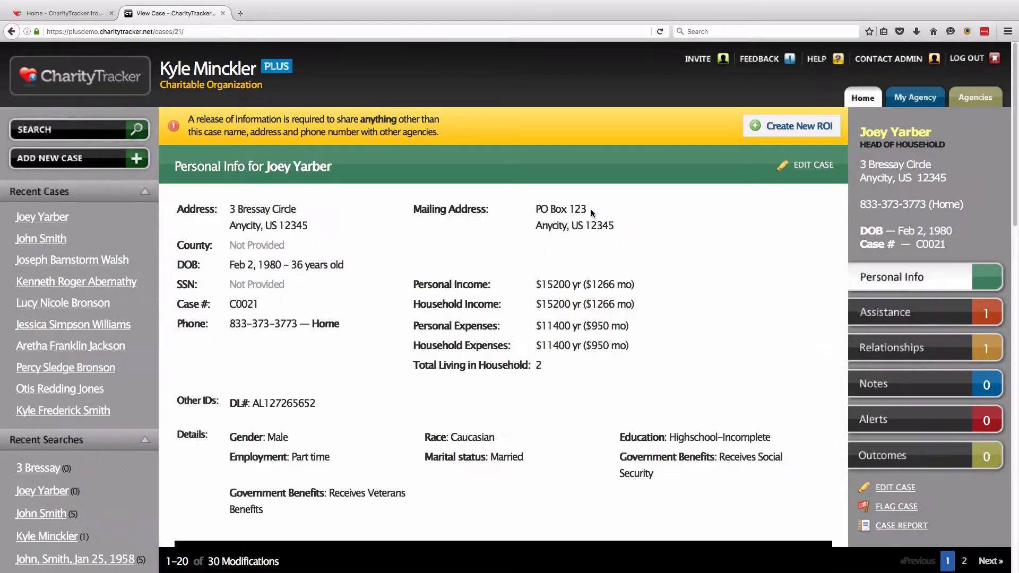
pyautogui.moveTo(187, 121); pyautogui.dragTo(436, 133)
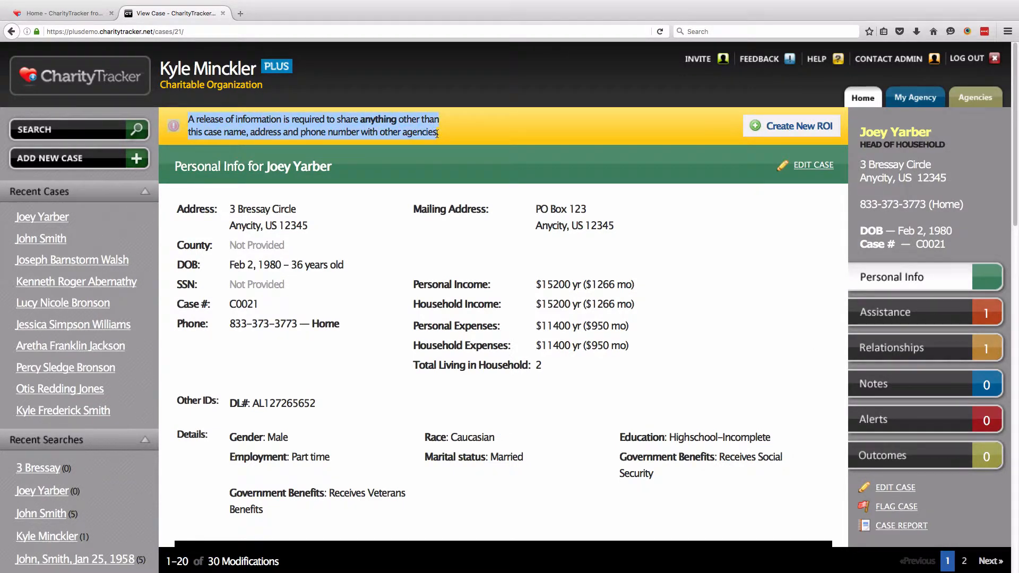
pyautogui.click(446, 143)
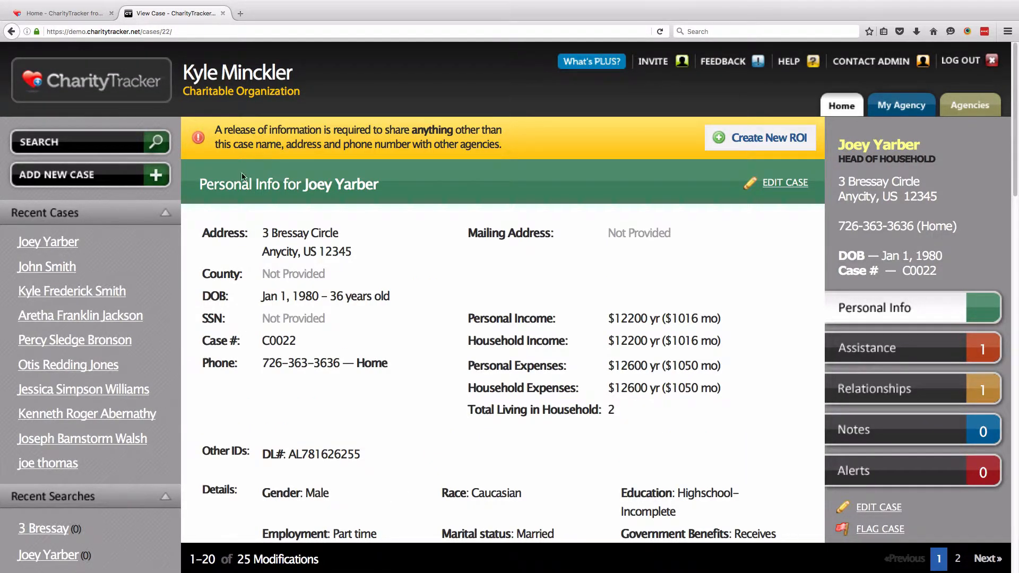
pyautogui.click(91, 183)
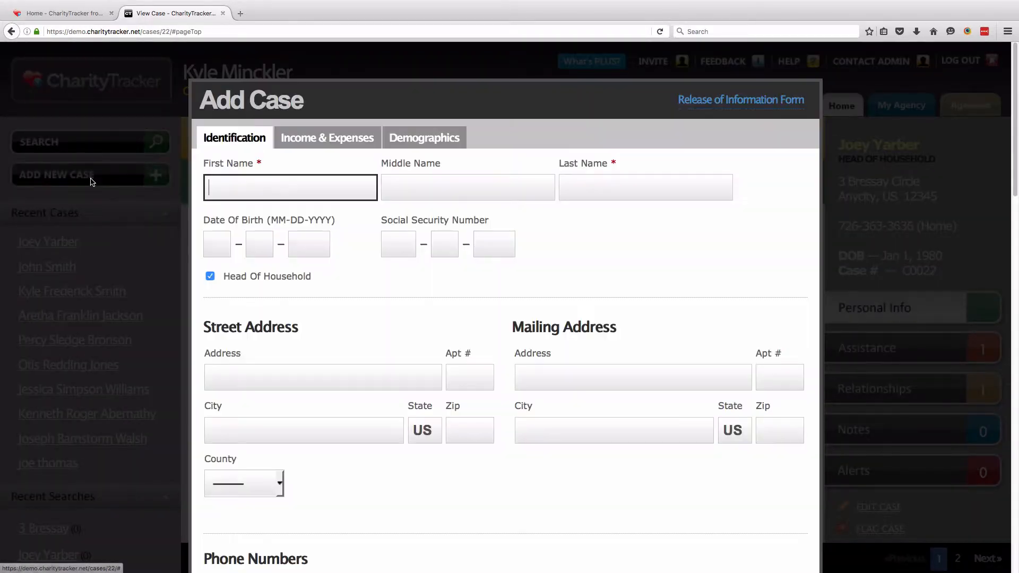
pyautogui.click(752, 100)
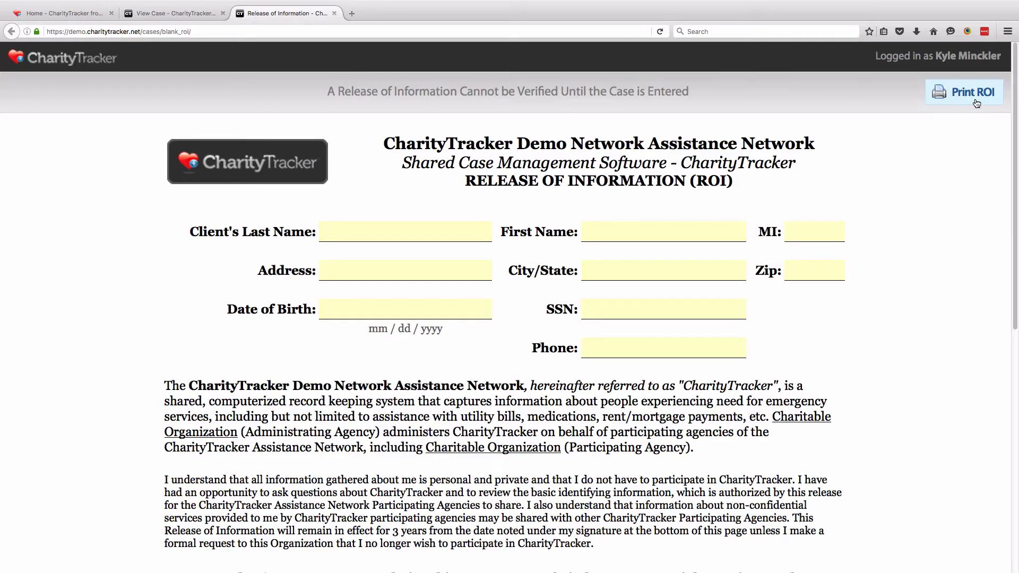
pyautogui.click(334, 13)
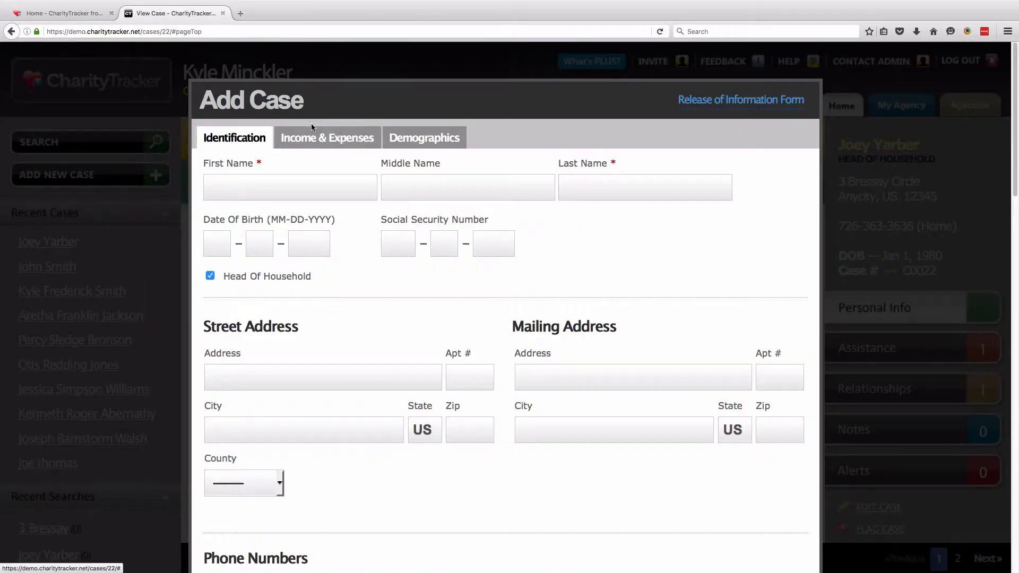
pyautogui.scroll(-20, 318, 341)
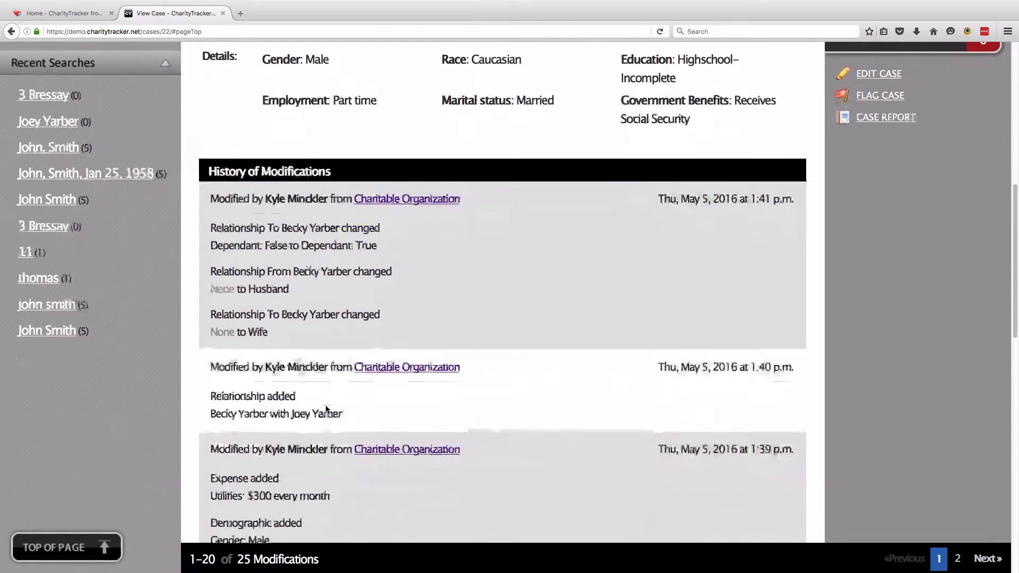
pyautogui.scroll(10, 326, 408)
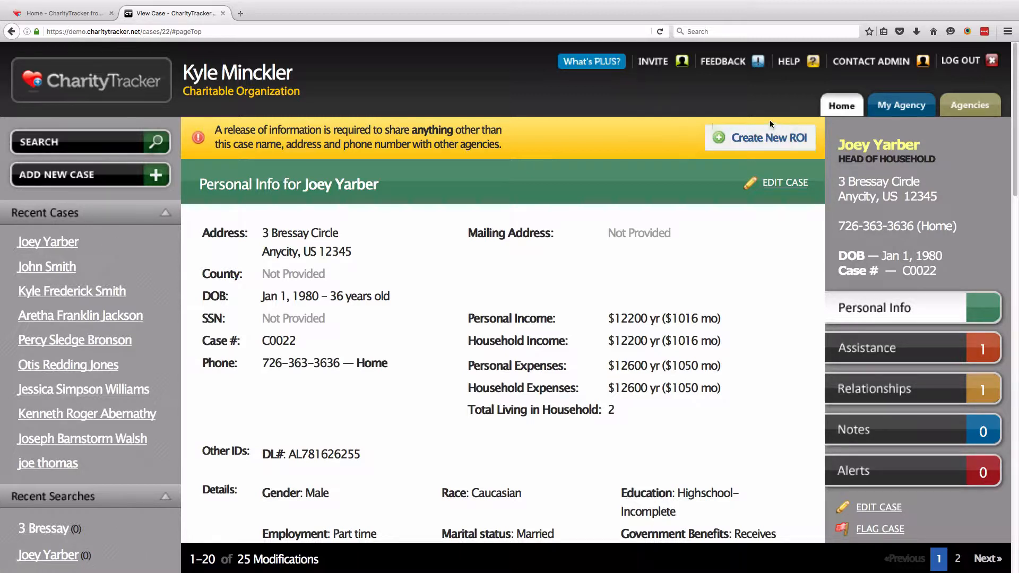
# Create a new ROI dated 5-5-2016 for both cases and check the client's name and address
pyautogui.click(766, 149)
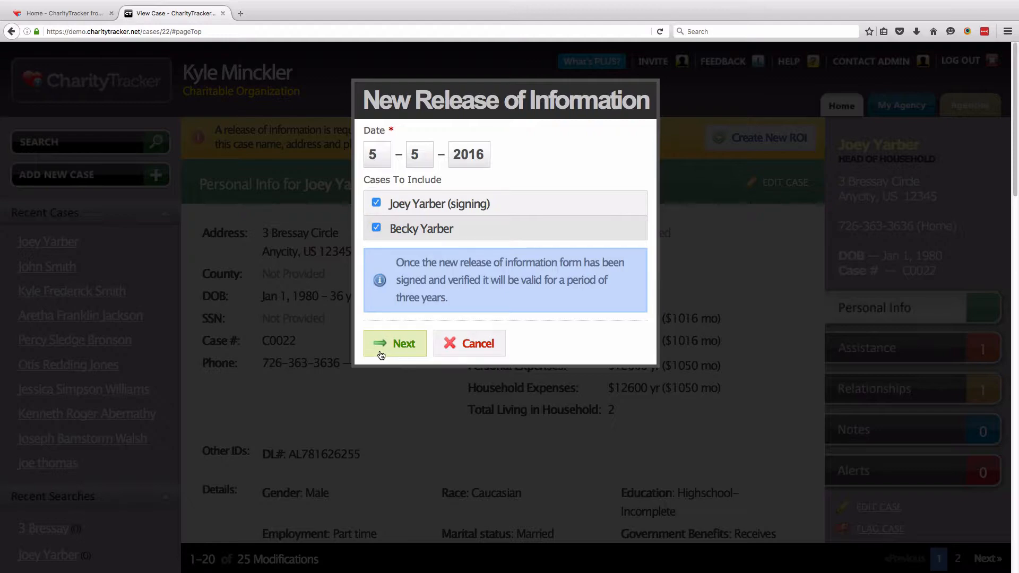
pyautogui.click(402, 355)
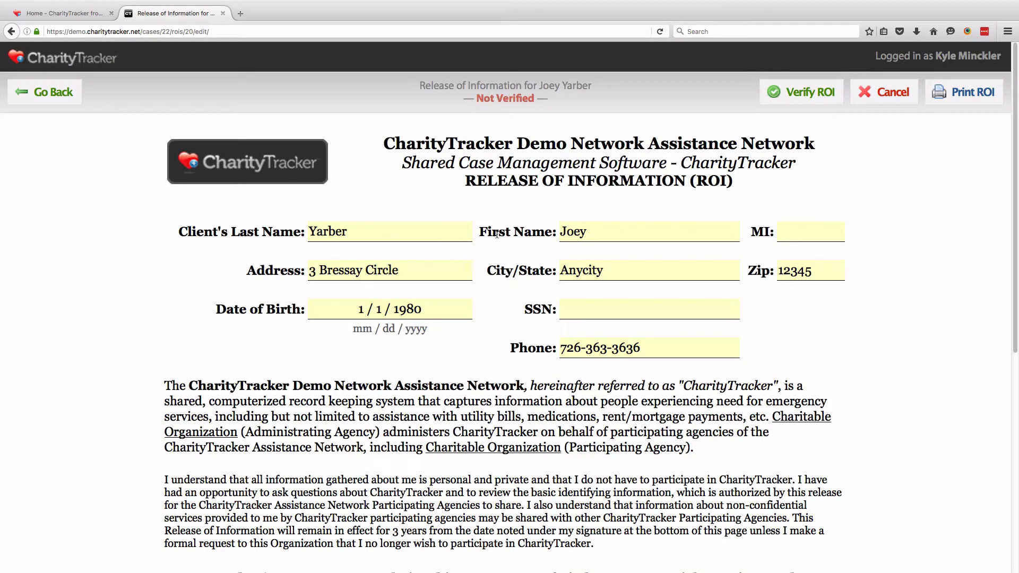
pyautogui.doubleClick(587, 233)
pyautogui.moveTo(352, 233); pyautogui.dragTo(307, 233)
pyautogui.moveTo(398, 271); pyautogui.dragTo(312, 271)
pyautogui.click(312, 272)
# Review the ROI's dependant section listing the wife and her date of birth
pyautogui.scroll(-6, 265, 311)
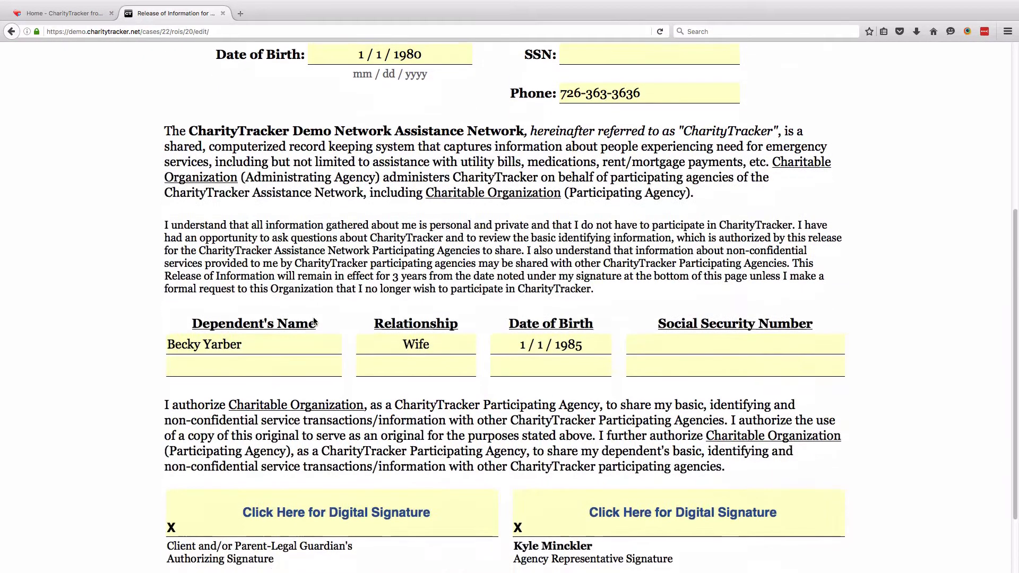
pyautogui.scroll(-1, 265, 311)
pyautogui.moveTo(167, 265); pyautogui.dragTo(244, 269)
pyautogui.moveTo(399, 268); pyautogui.dragTo(435, 269)
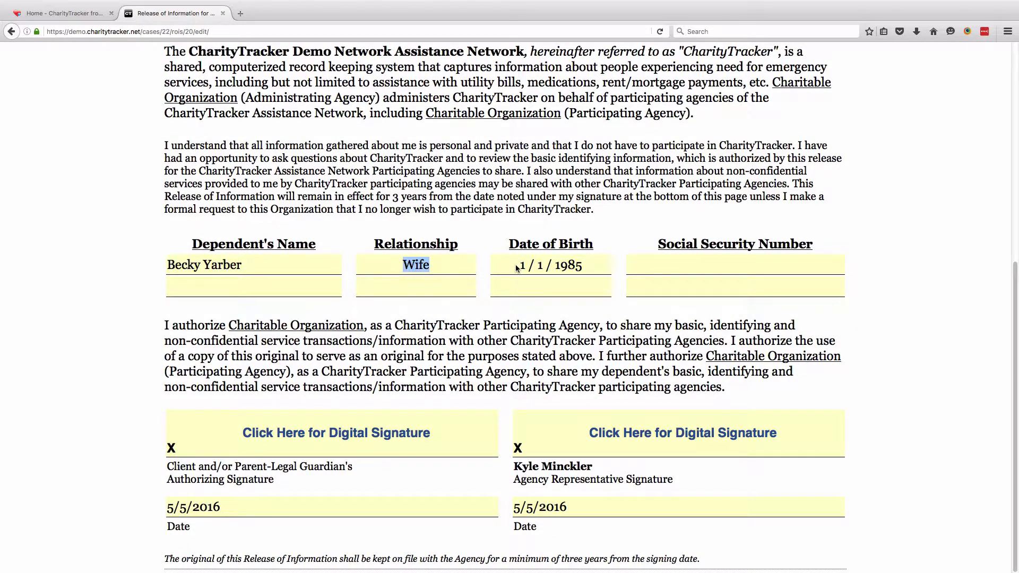
pyautogui.moveTo(525, 268); pyautogui.dragTo(587, 271)
pyautogui.click(618, 228)
pyautogui.scroll(2, 642, 276)
pyautogui.scroll(7, 641, 277)
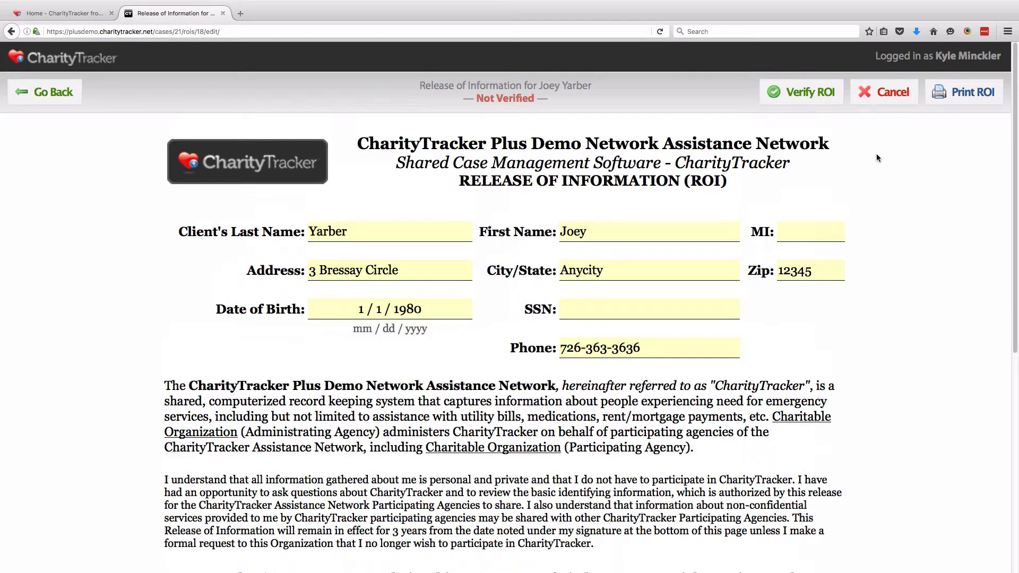
pyautogui.scroll(-6, 422, 321)
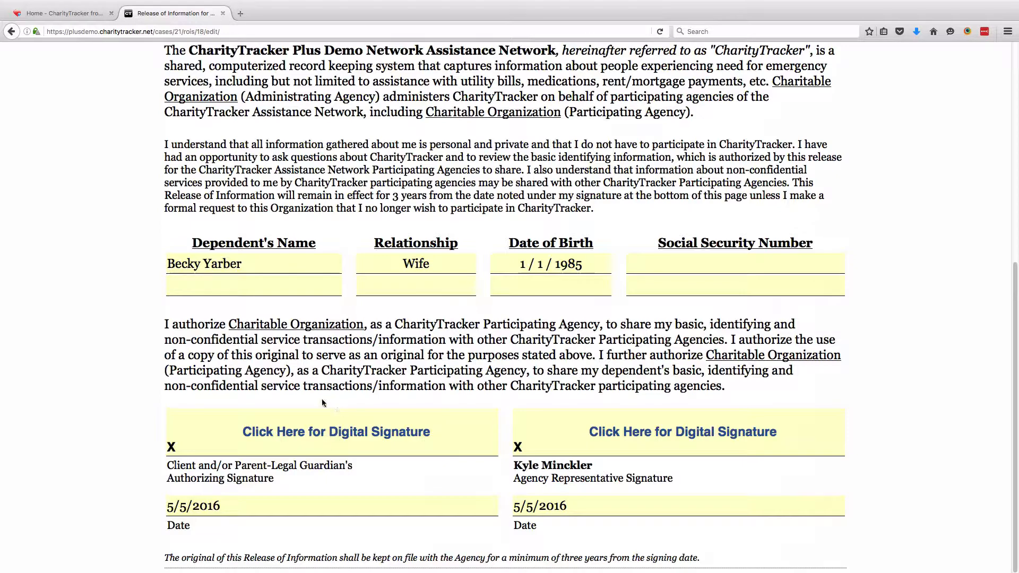
# Draw and submit the client's digital signature on the ROI
pyautogui.click(315, 432)
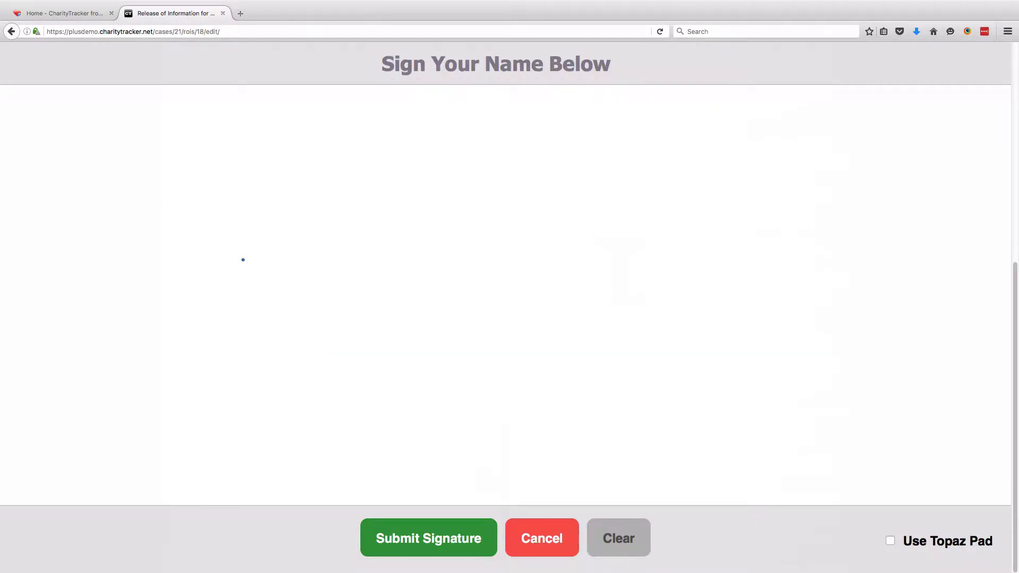
pyautogui.moveTo(237, 267)
pyautogui.mouseDown()
pyautogui.moveTo(198, 246)
pyautogui.moveTo(250, 220)
pyautogui.moveTo(221, 311)
pyautogui.moveTo(354, 305)
pyautogui.moveTo(419, 348)
pyautogui.moveTo(504, 352)
pyautogui.mouseUp()
pyautogui.moveTo(584, 193)
pyautogui.mouseDown()
pyautogui.moveTo(698, 193)
pyautogui.moveTo(708, 334)
pyautogui.moveTo(910, 290)
pyautogui.mouseUp()
pyautogui.moveTo(268, 404); pyautogui.dragTo(868, 375)
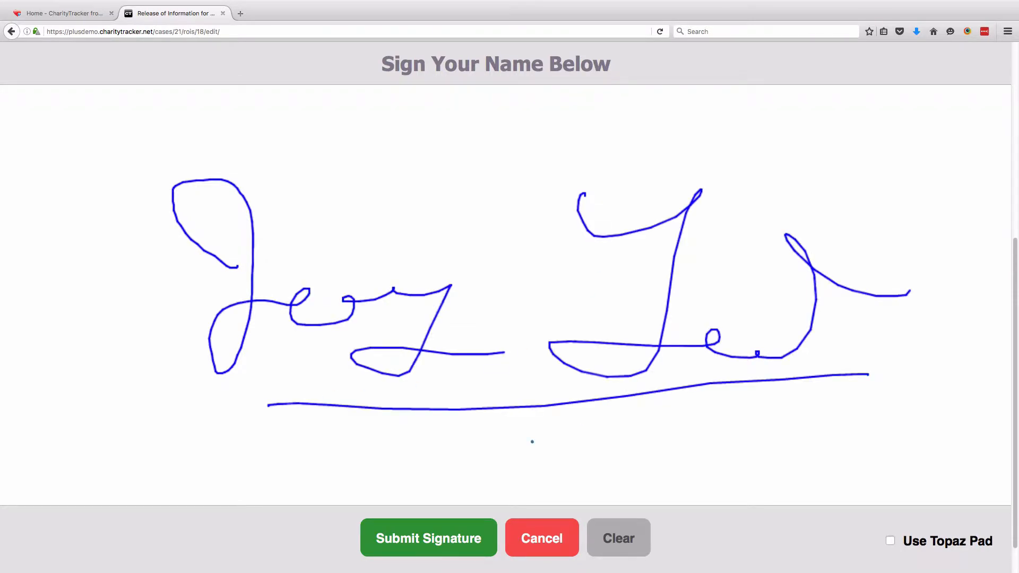
pyautogui.click(443, 545)
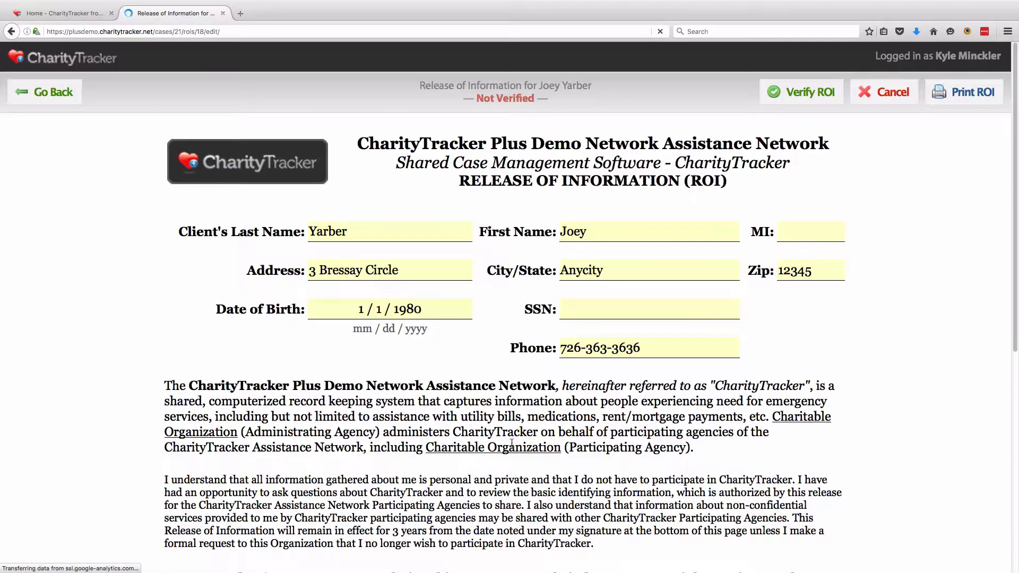
# Draw and submit the agency representative's digital signature on the ROI
pyautogui.scroll(-6, 511, 442)
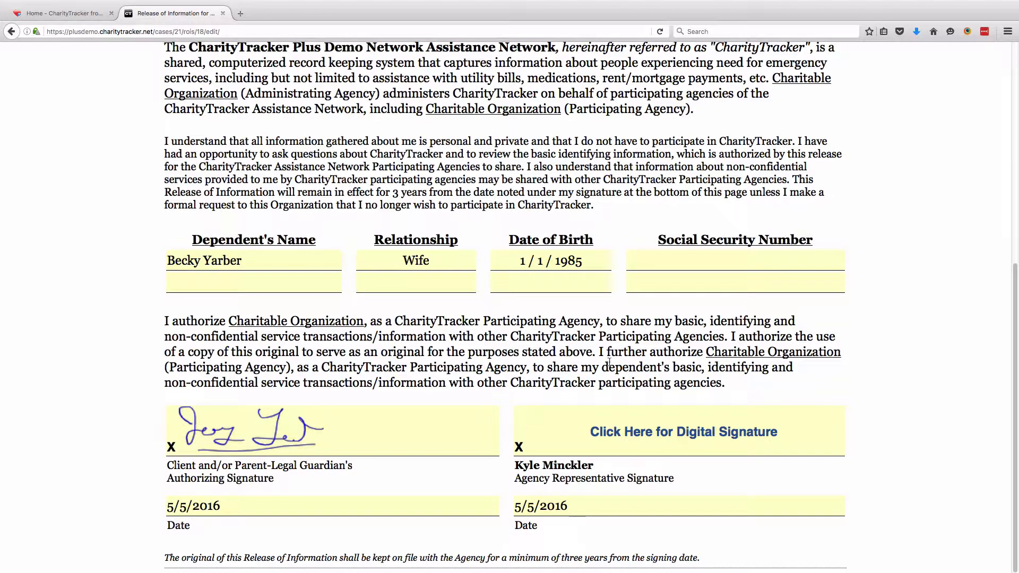
pyautogui.click(674, 438)
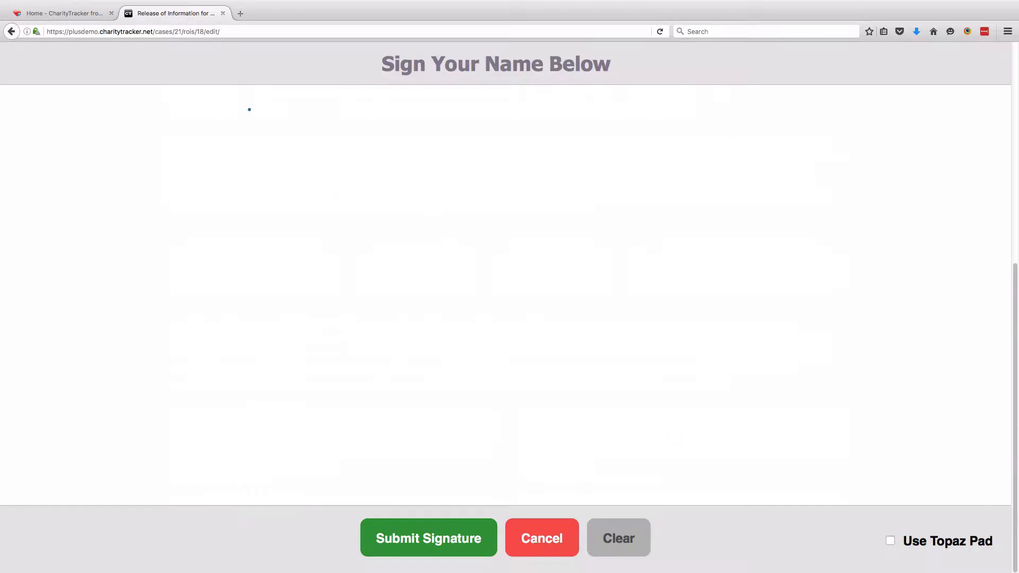
pyautogui.moveTo(252, 182); pyautogui.dragTo(276, 386)
pyautogui.moveTo(396, 164)
pyautogui.mouseDown()
pyautogui.moveTo(359, 323)
pyautogui.moveTo(434, 385)
pyautogui.moveTo(496, 255)
pyautogui.moveTo(636, 372)
pyautogui.mouseUp()
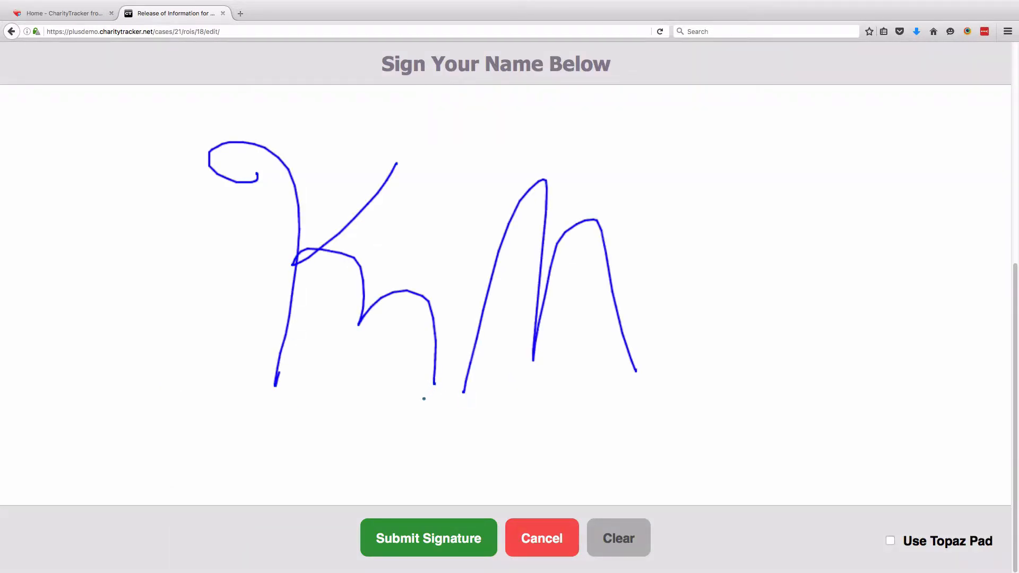
pyautogui.click(483, 536)
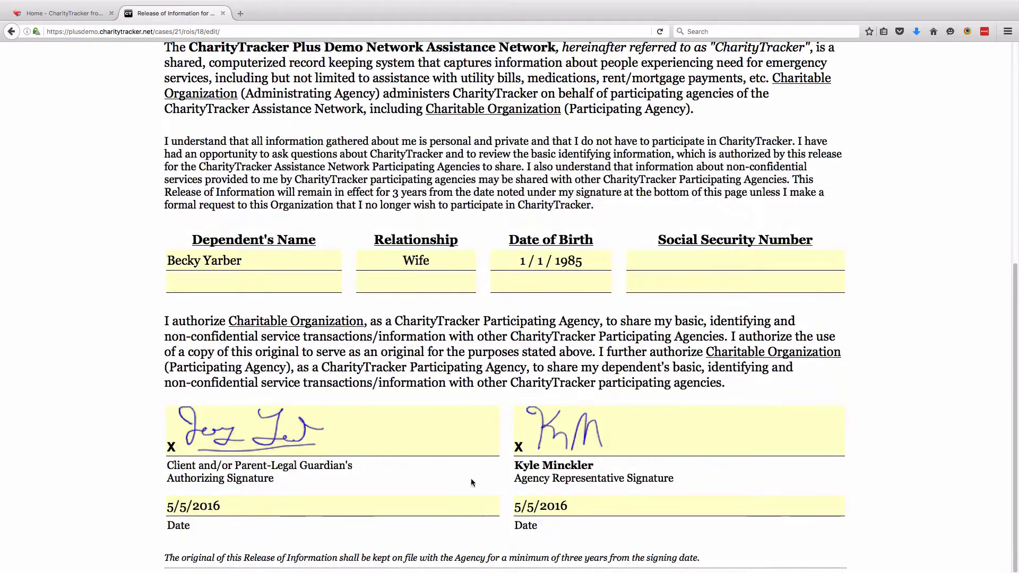
# Verify the signed ROI, confirm it, and return to the client's Personal Info page
pyautogui.scroll(6, 677, 476)
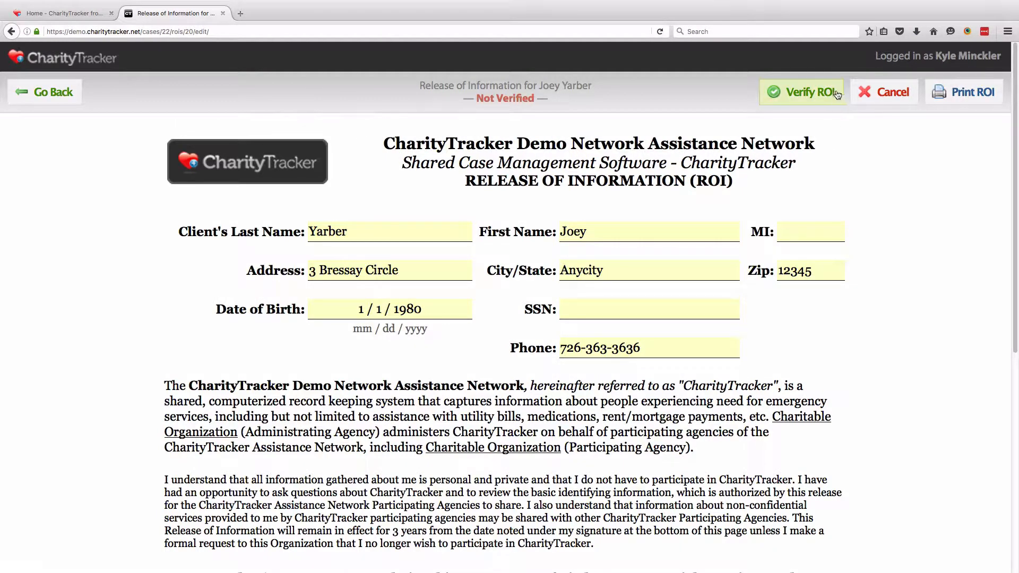
pyautogui.click(801, 92)
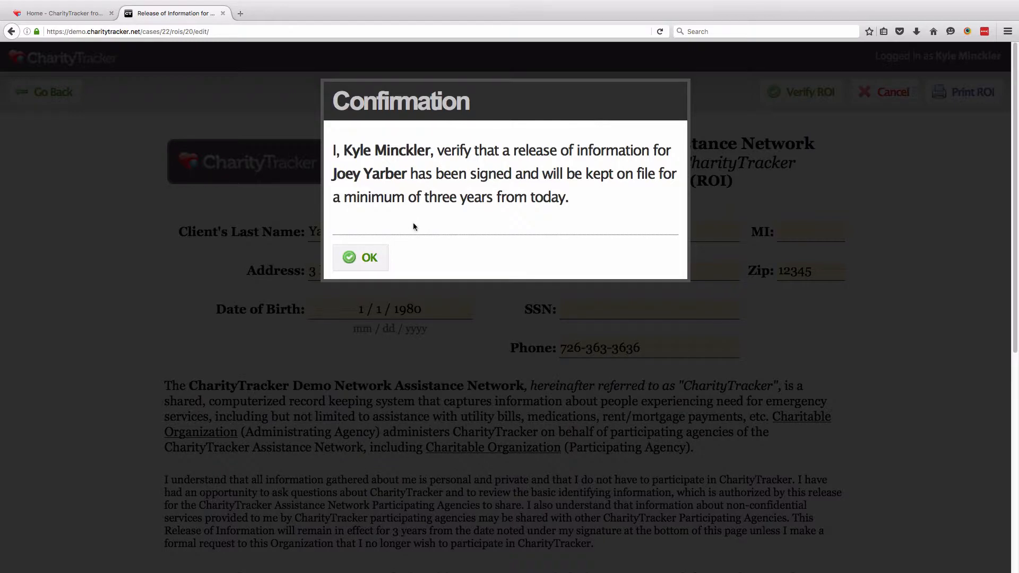
pyautogui.click(361, 257)
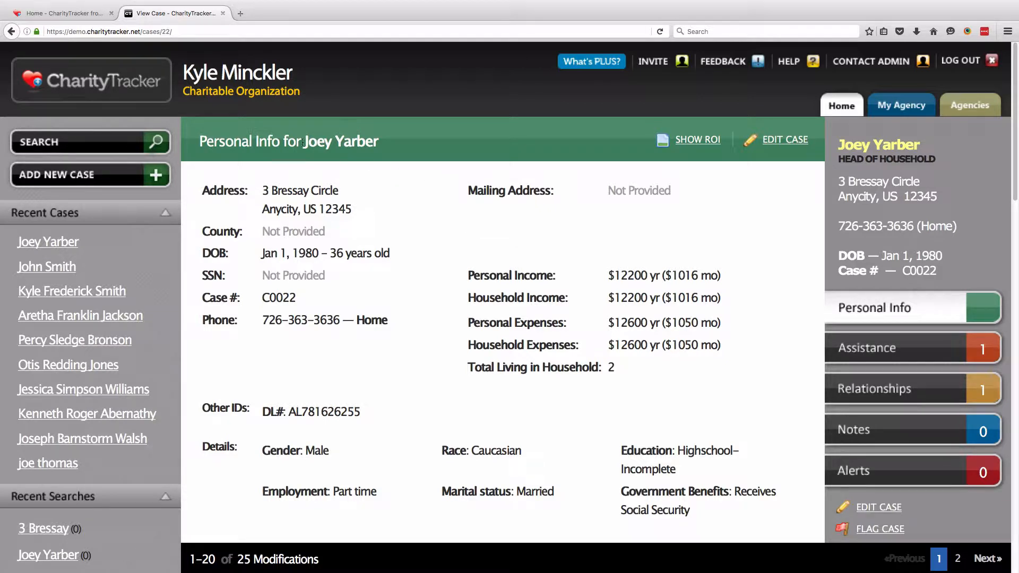
pyautogui.moveTo(301, 142); pyautogui.dragTo(376, 149)
pyautogui.click(476, 159)
pyautogui.moveTo(656, 139); pyautogui.dragTo(720, 156)
pyautogui.click(699, 140)
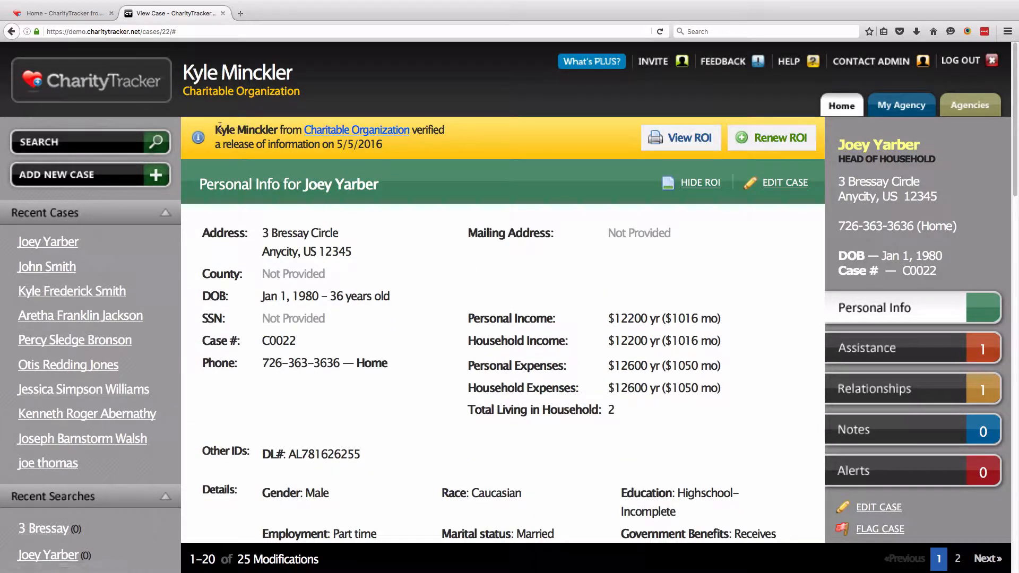
pyautogui.moveTo(216, 129); pyautogui.dragTo(282, 129)
pyautogui.moveTo(387, 148); pyautogui.dragTo(217, 127)
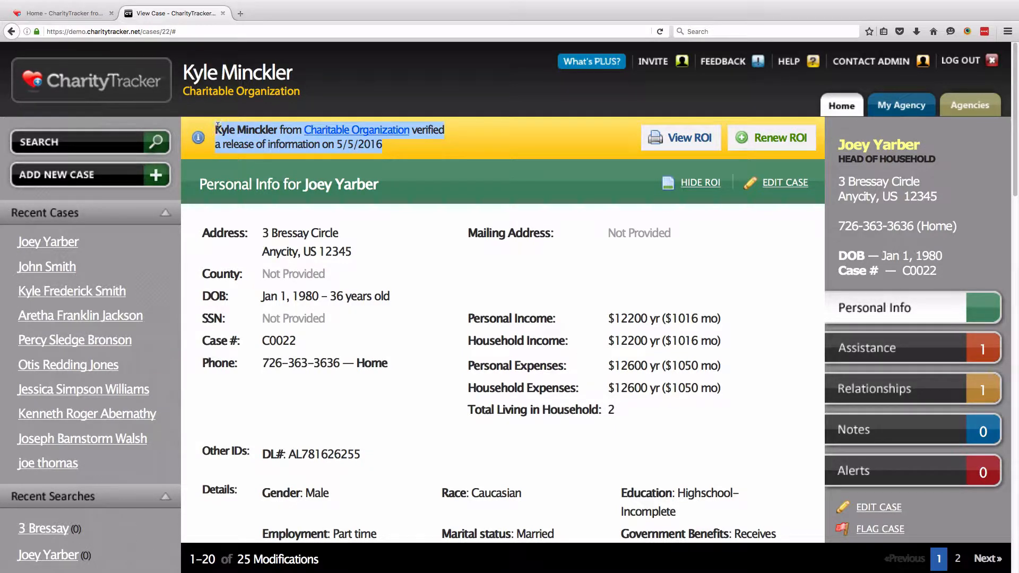
pyautogui.click(452, 158)
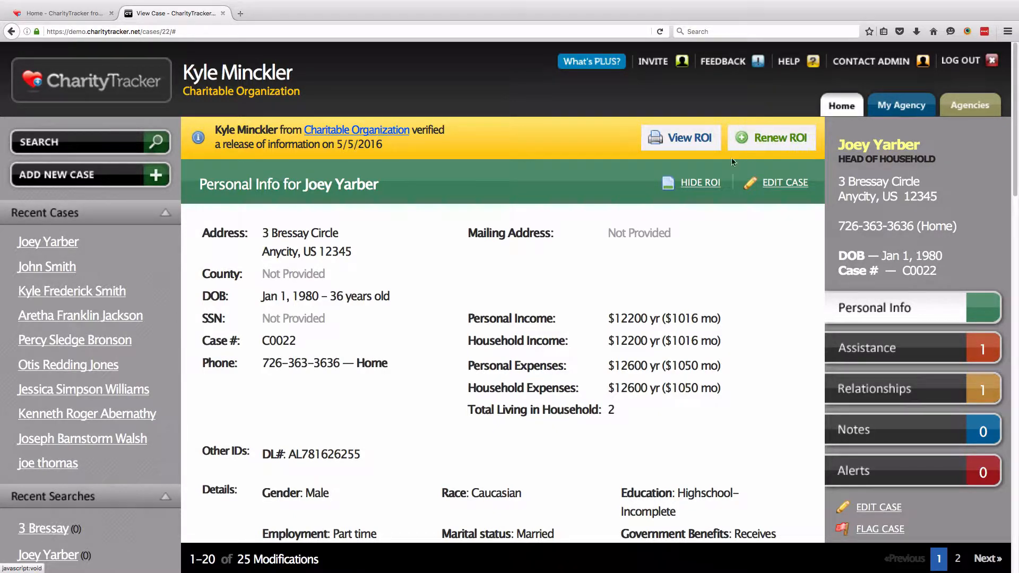
pyautogui.click(709, 183)
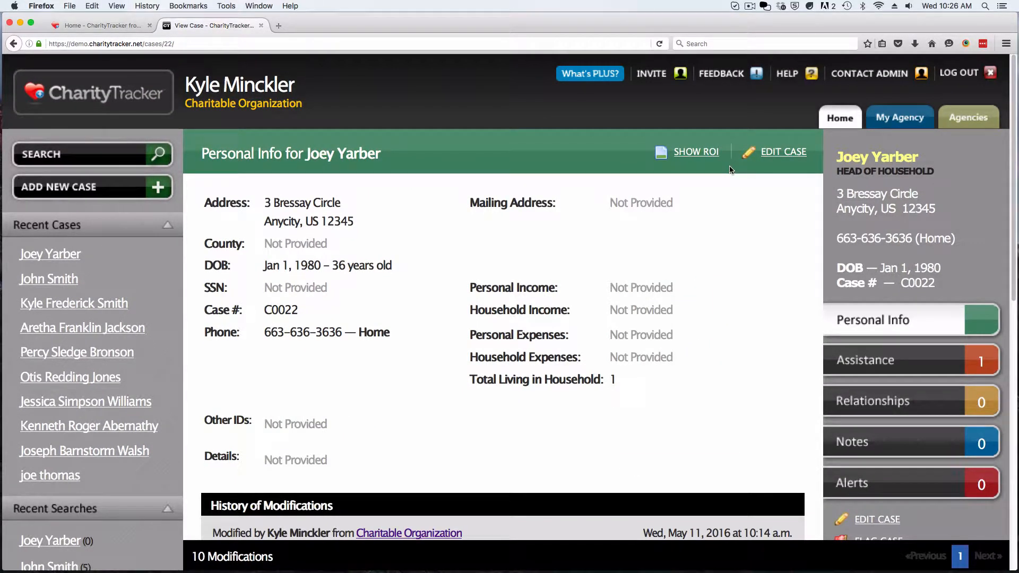
# Return to the Home page showing the Community Dashboard and bulletins
pyautogui.click(828, 122)
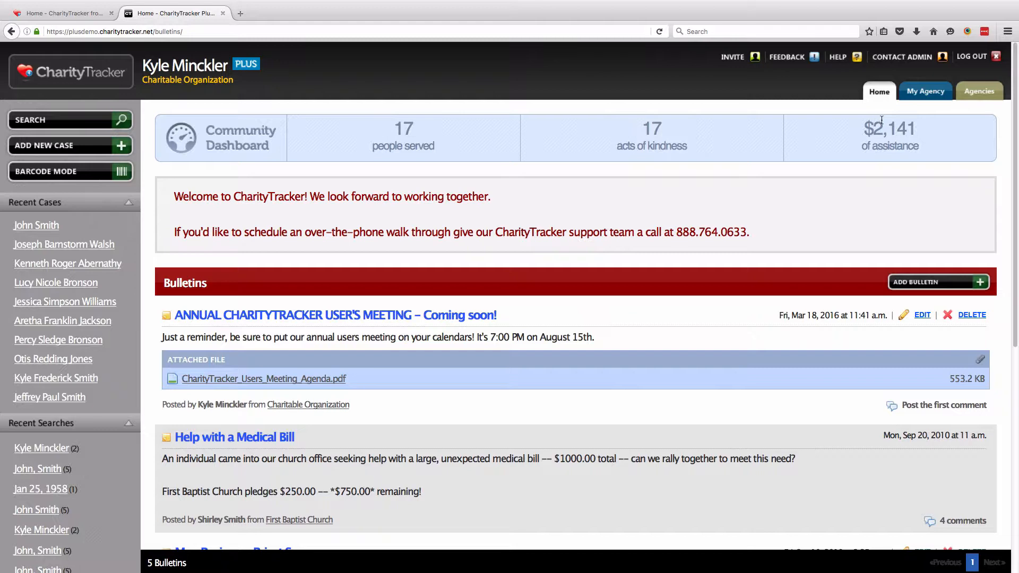
# Open the most recently viewed case and set its photo from a webcam snapshot
pyautogui.click(36, 232)
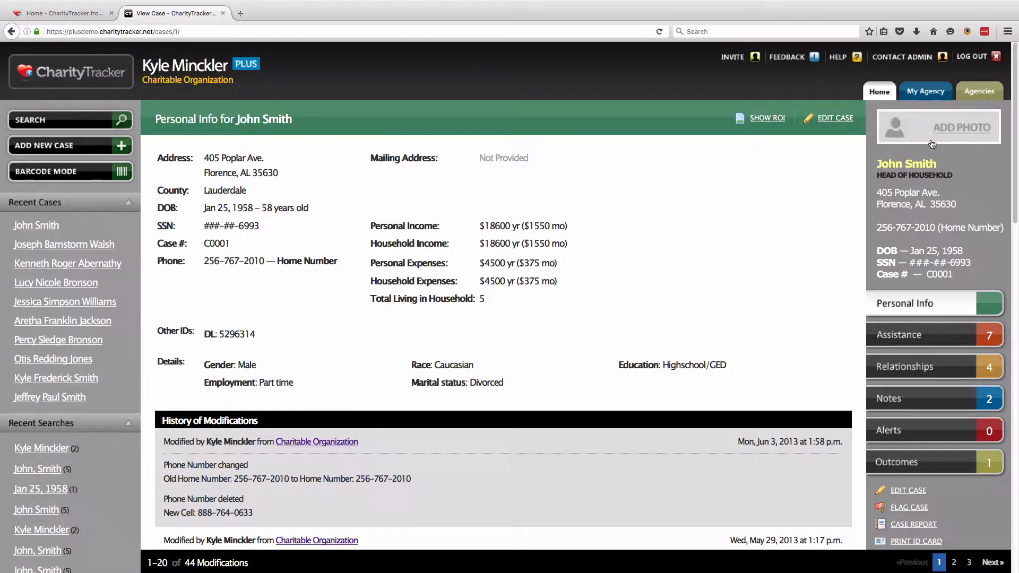
pyautogui.click(965, 132)
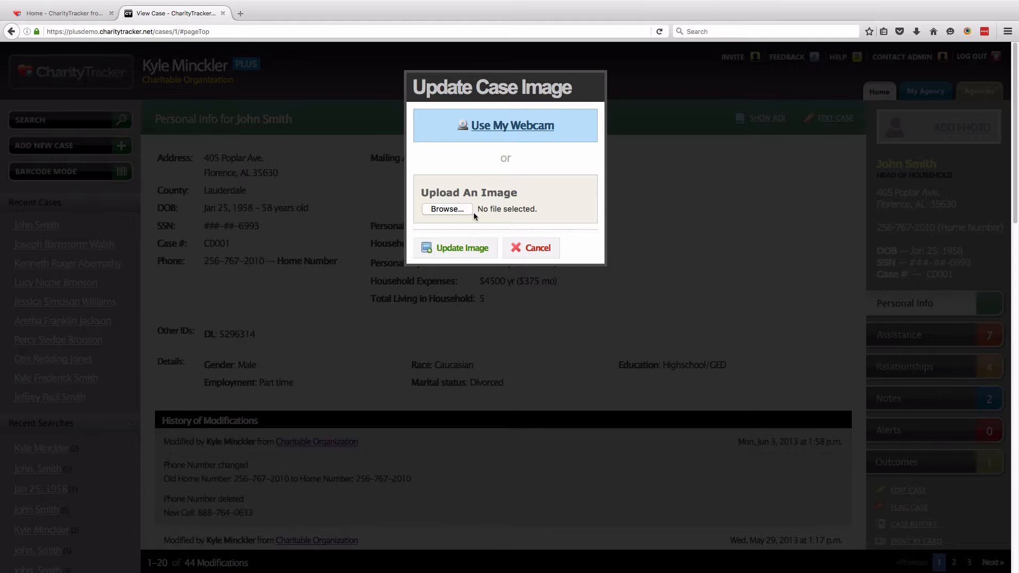
pyautogui.click(508, 130)
pyautogui.click(159, 105)
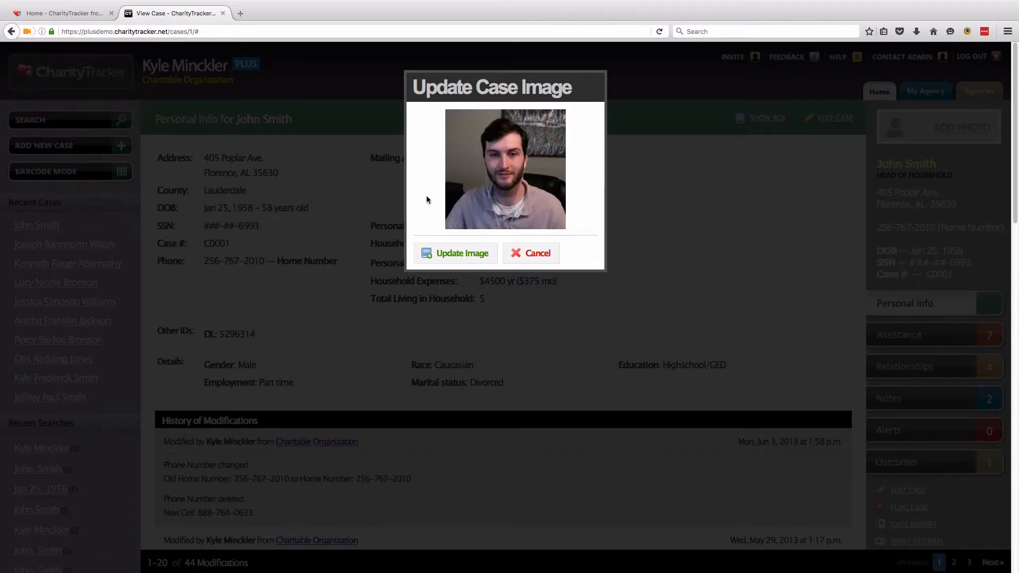
pyautogui.click(463, 255)
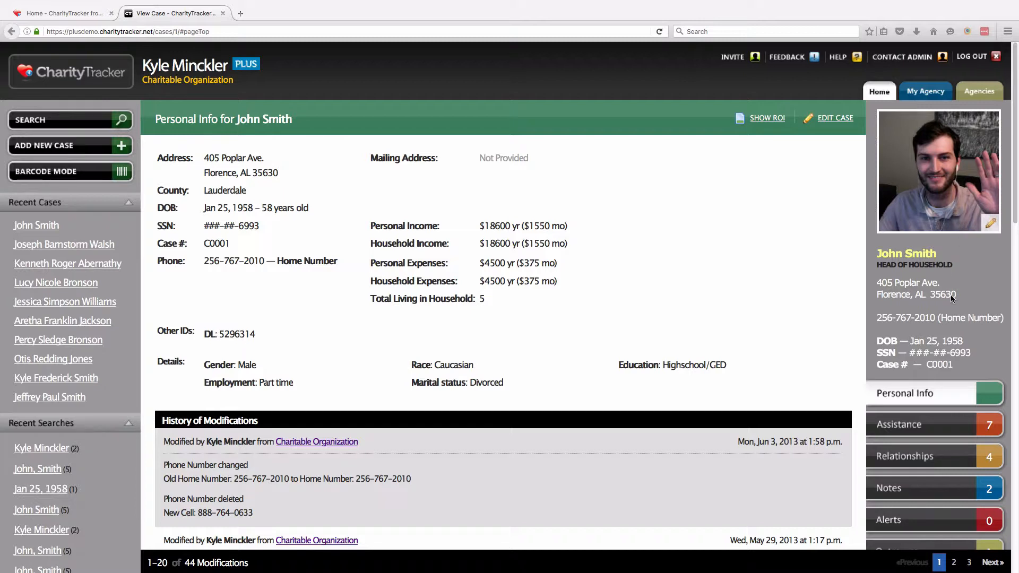
pyautogui.scroll(-3, 951, 302)
pyautogui.scroll(-2, 950, 307)
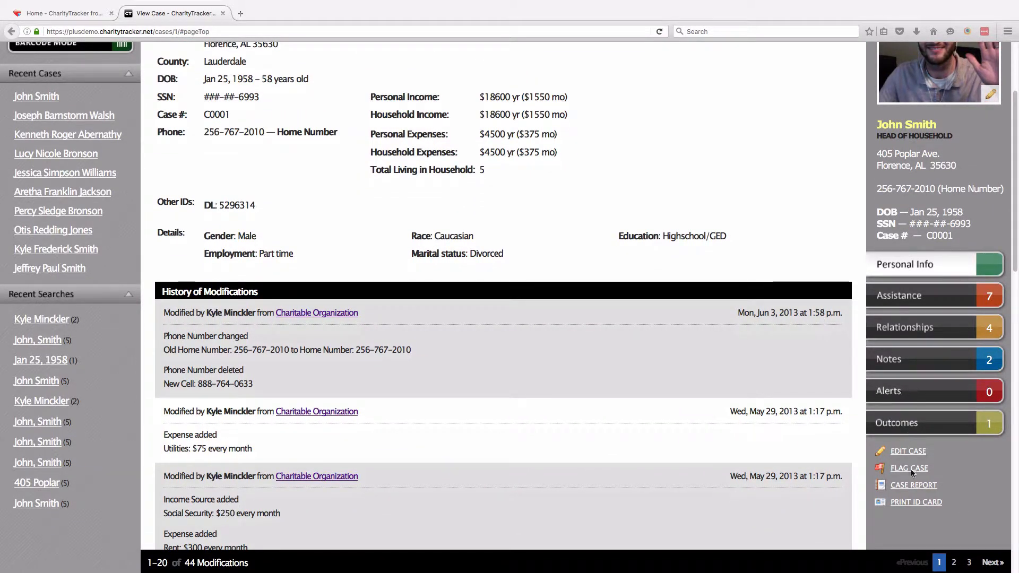
pyautogui.click(932, 503)
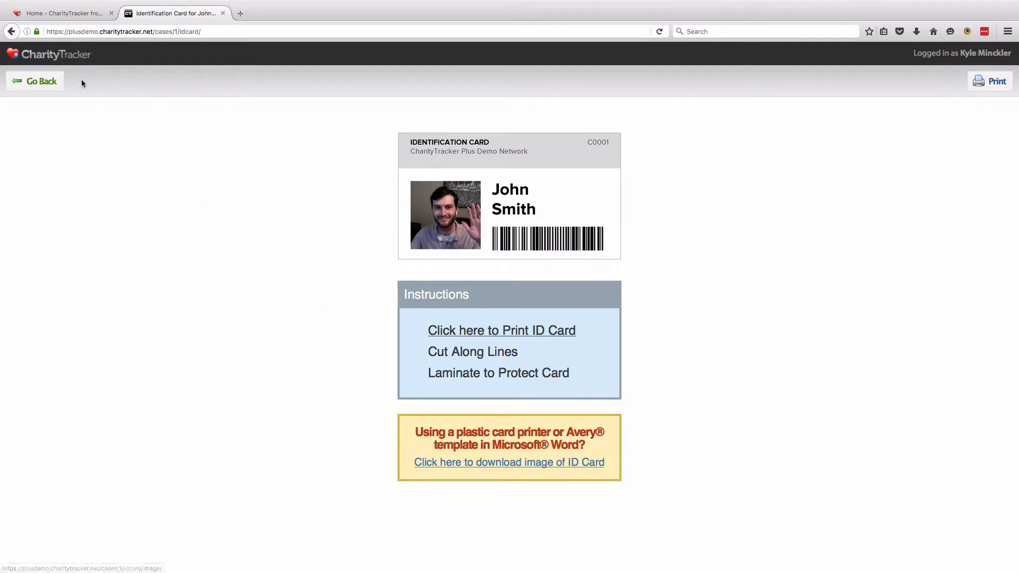
pyautogui.click(58, 82)
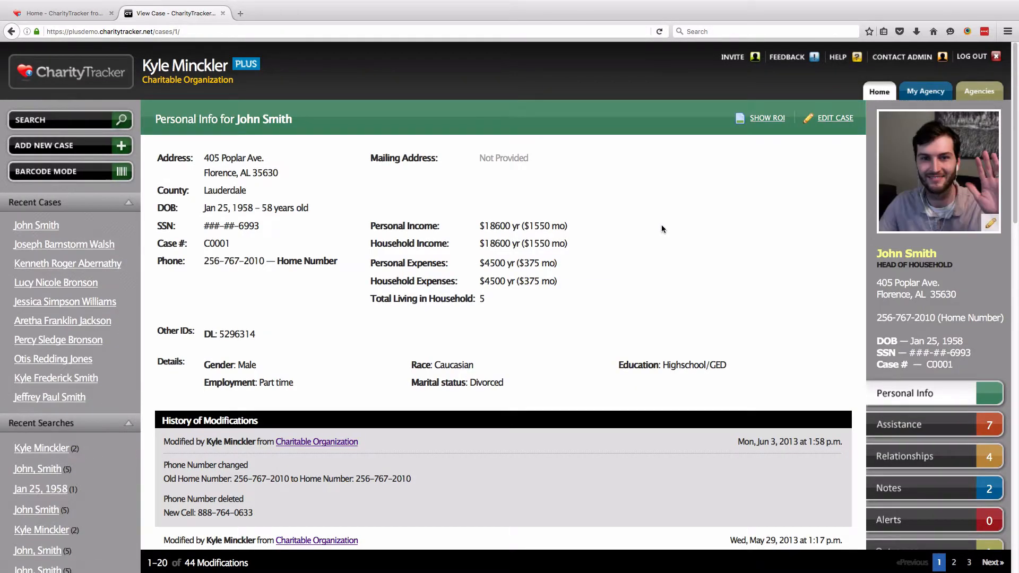
# Visit Home, go back to the client's case page, then return to the Home bulletins
pyautogui.click(879, 91)
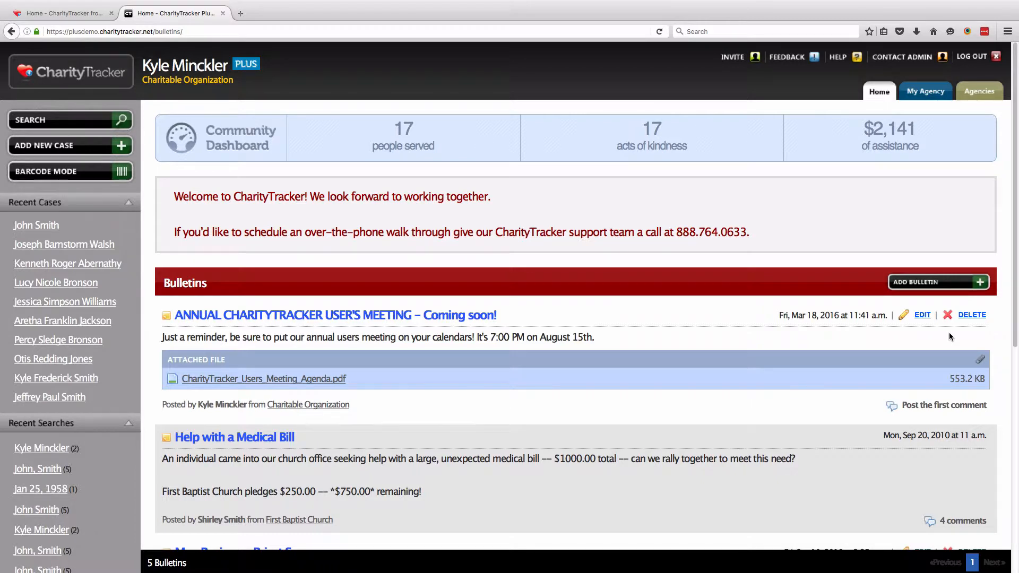
pyautogui.press('super+r')
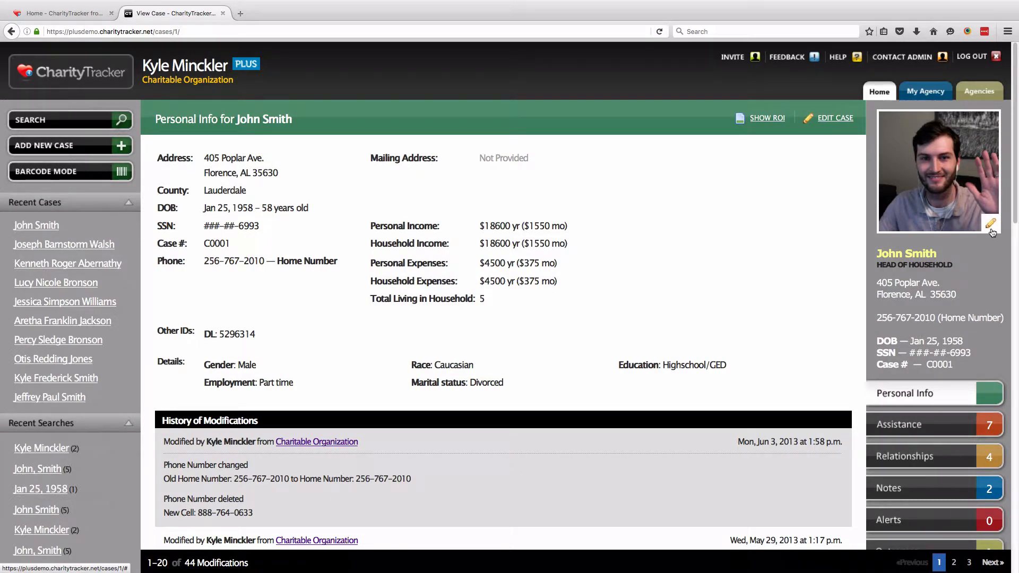
pyautogui.click(883, 101)
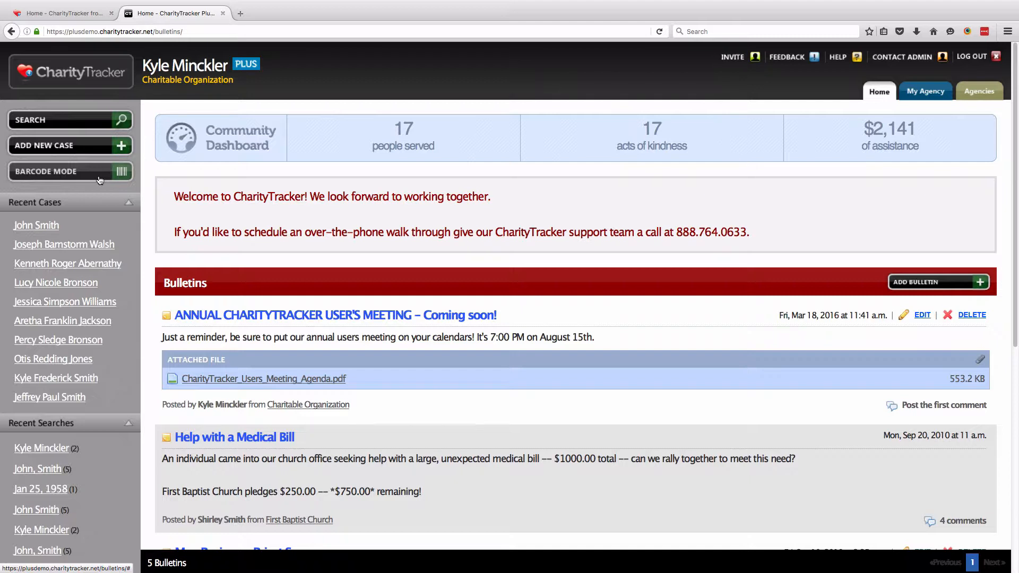
# Open My Agency's Barcodes page and highlight McDonald's Coupons, Meal Voucher and Pantry Box
pyautogui.click(937, 94)
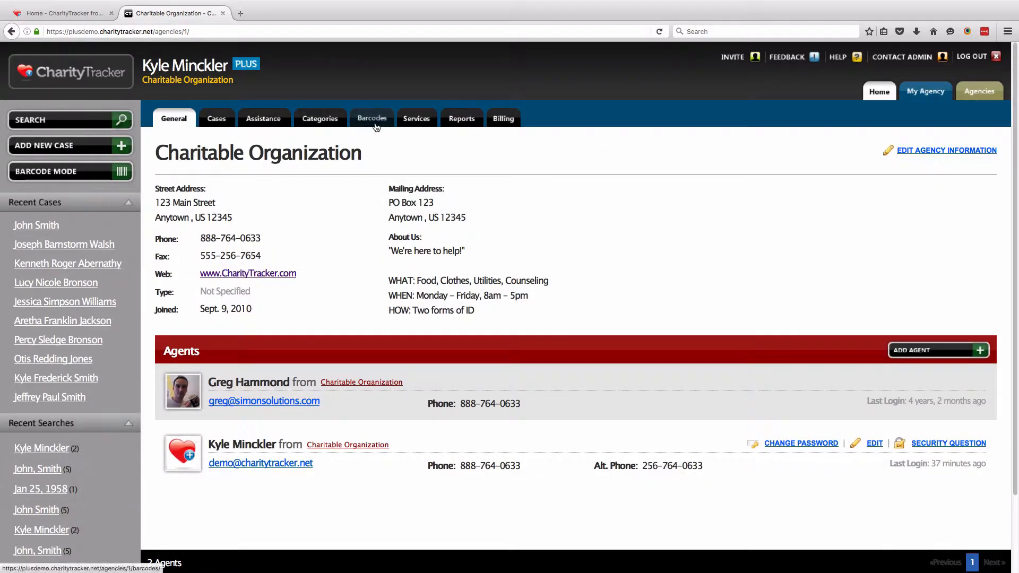
pyautogui.click(374, 125)
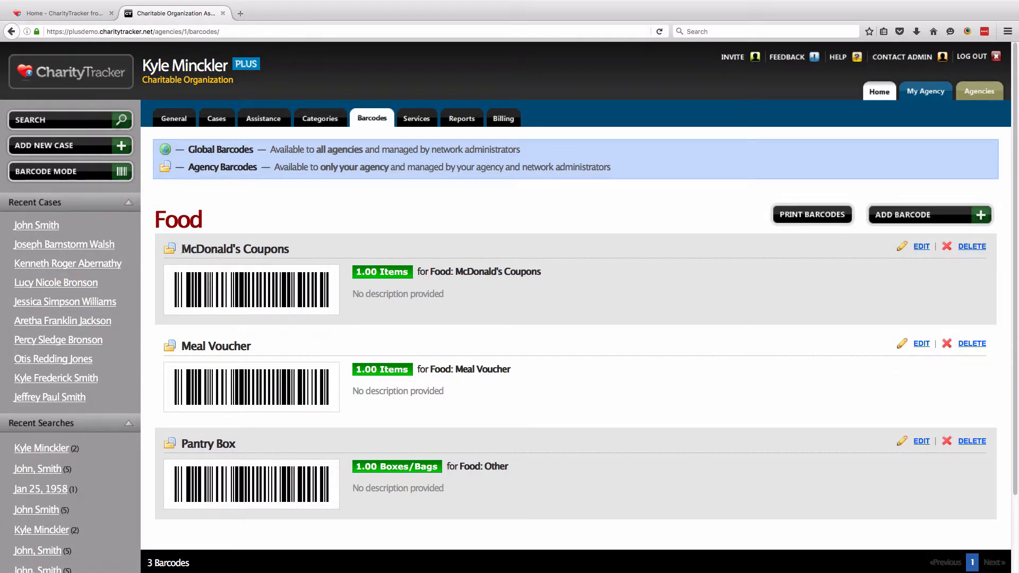
pyautogui.moveTo(182, 249); pyautogui.dragTo(289, 249)
pyautogui.moveTo(182, 346); pyautogui.dragTo(251, 346)
pyautogui.click(184, 442)
pyautogui.moveTo(186, 443); pyautogui.dragTo(239, 445)
pyautogui.click(240, 445)
# Print a barcode sheet titled 'FOOD-RELATED BARCODES', then go back to the Barcodes list
pyautogui.click(811, 216)
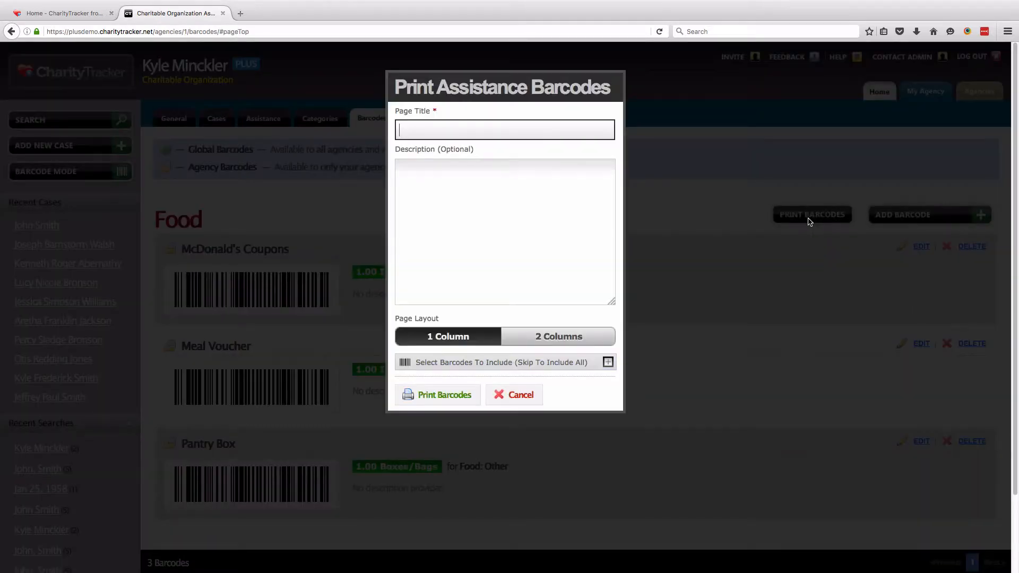
pyautogui.write('FOOD-RELATED BARCODES')
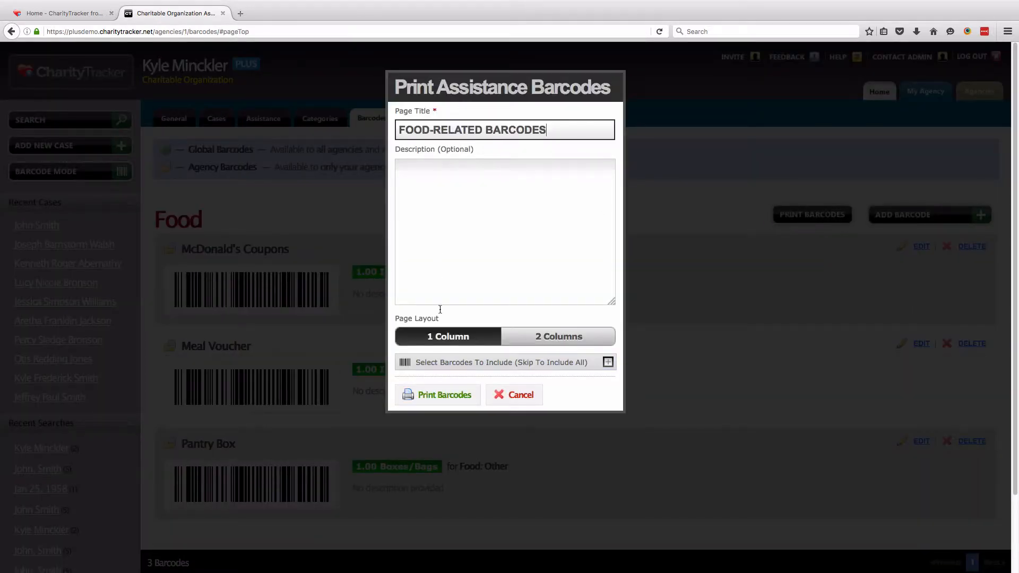
pyautogui.click(444, 395)
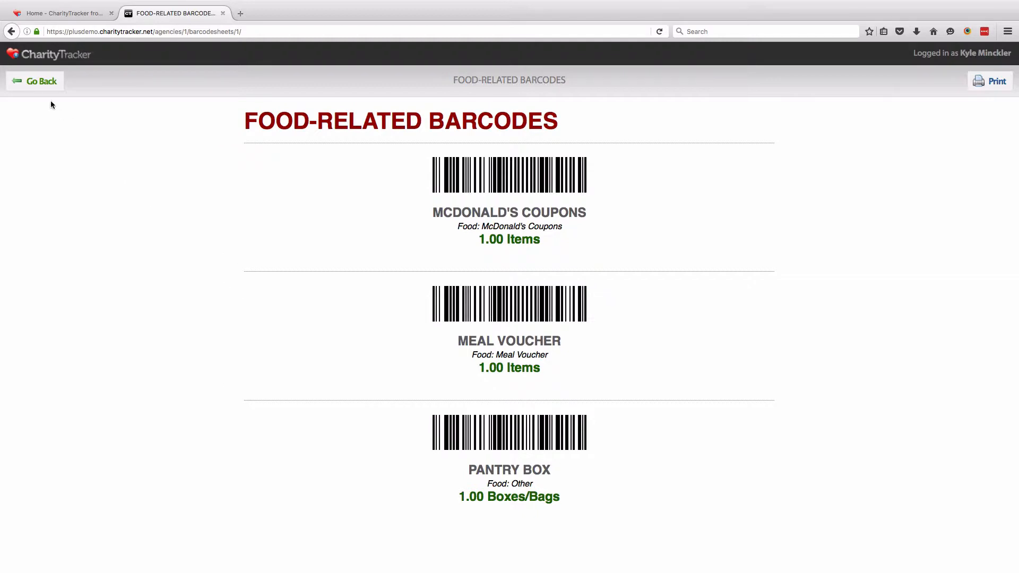
pyautogui.click(41, 84)
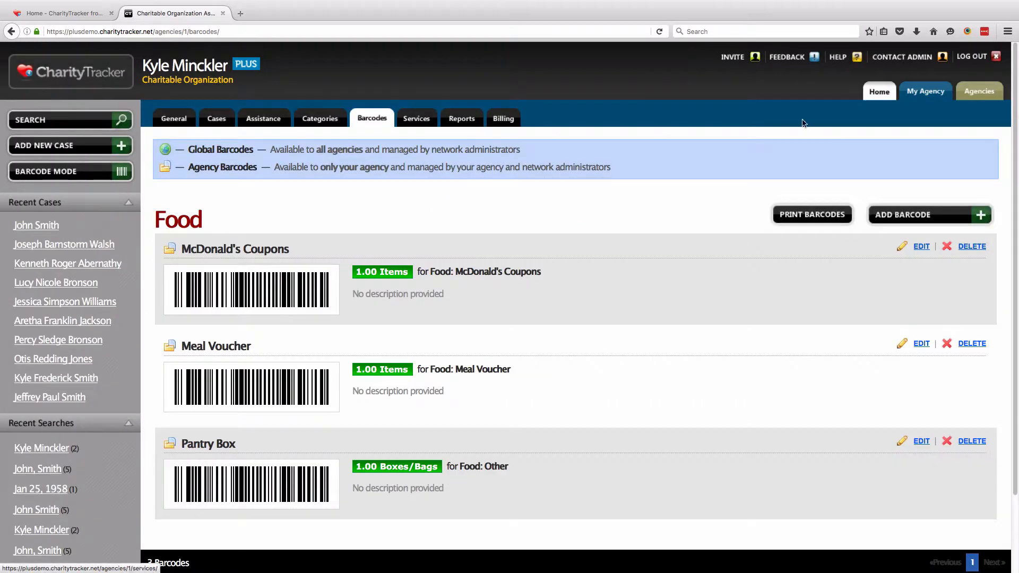
# From Home, start Barcode Mode and pull up client case number 1
pyautogui.click(879, 91)
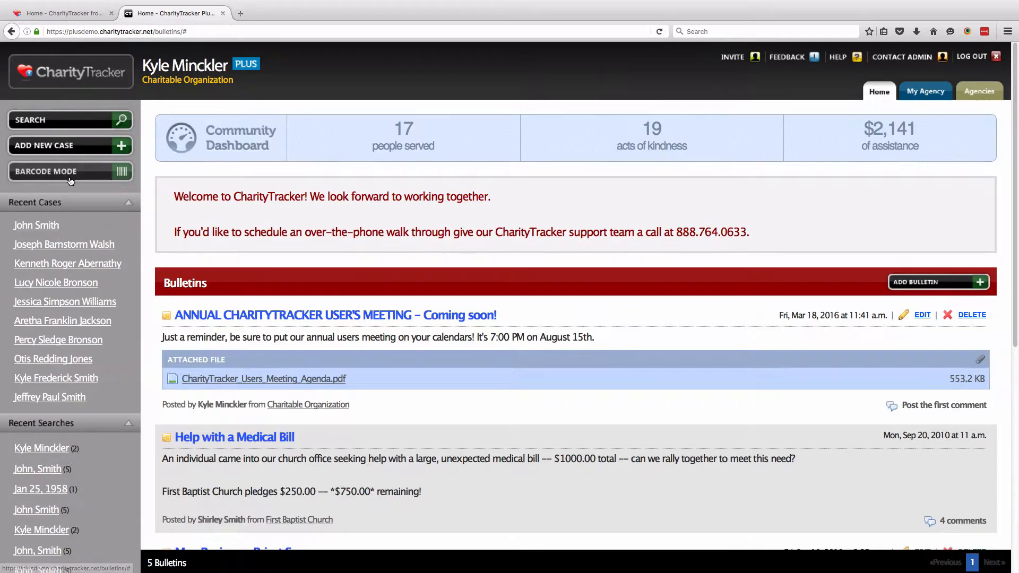
pyautogui.click(71, 180)
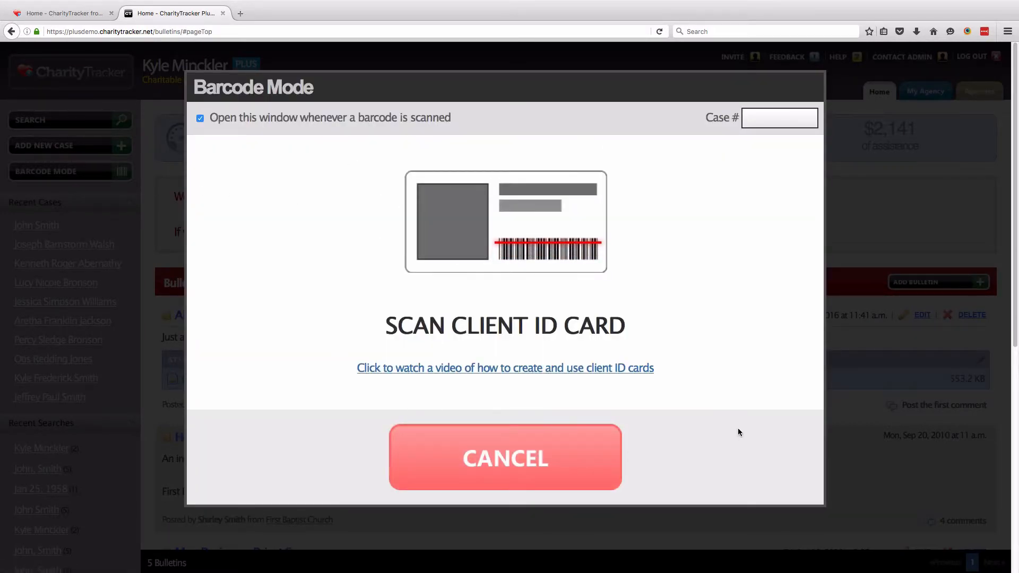
pyautogui.write('1')
pyautogui.press('Return')
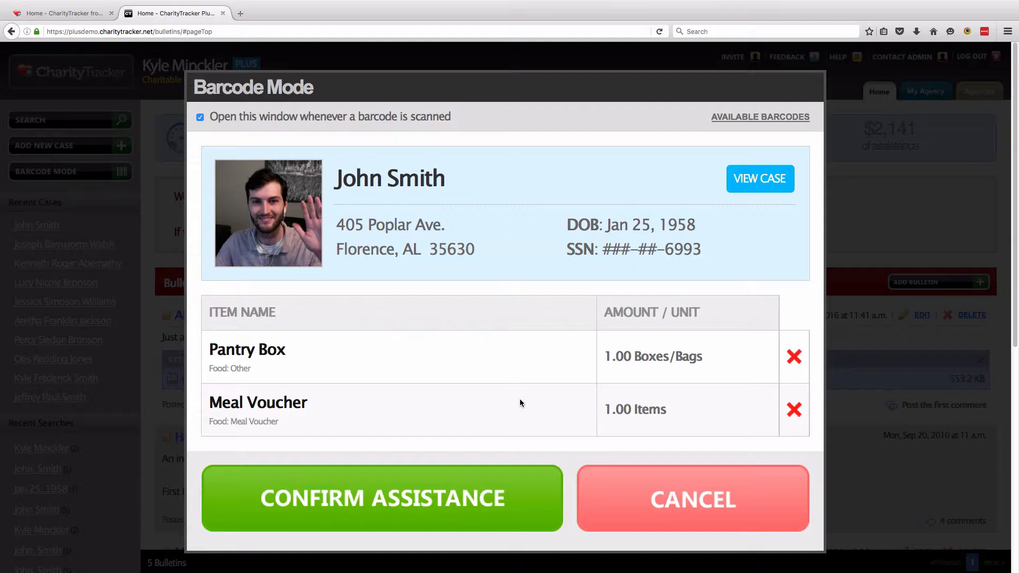
# Confirm both assistance items for the first client and a Pantry Box for the second, then finish
pyautogui.click(440, 525)
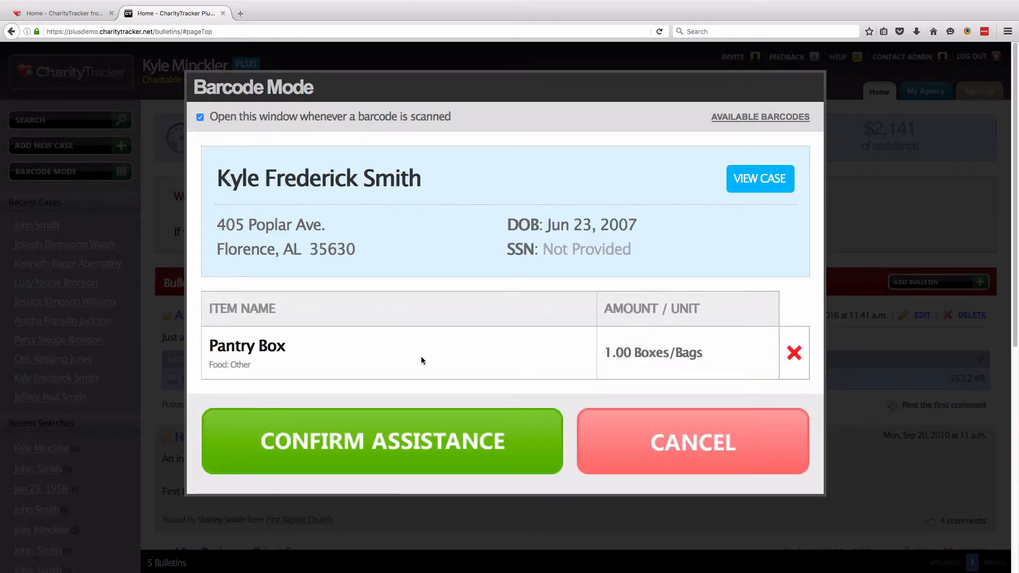
pyautogui.click(337, 459)
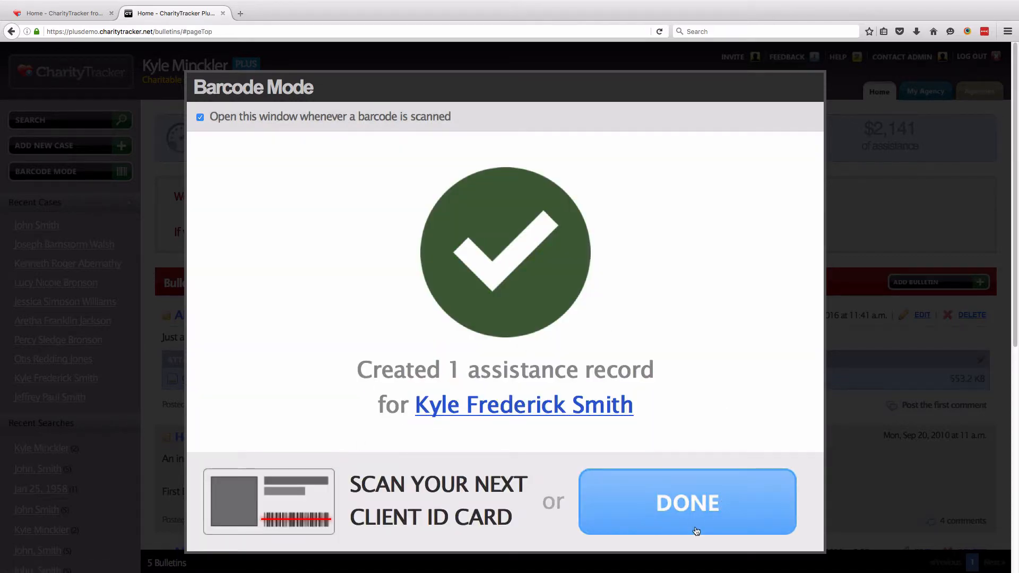
pyautogui.click(718, 529)
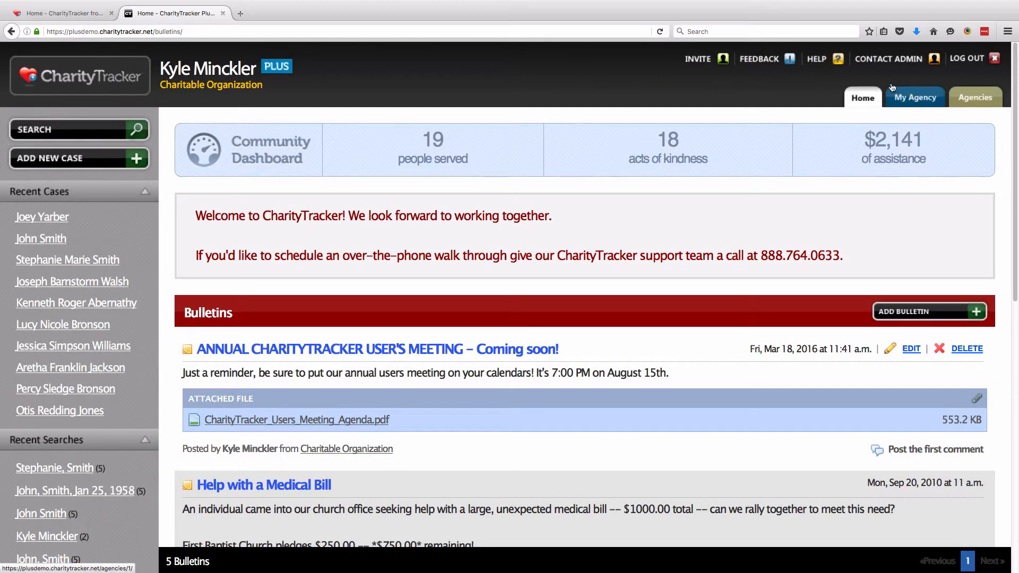
# Open the Reports sub-tab under My Agency
pyautogui.click(909, 106)
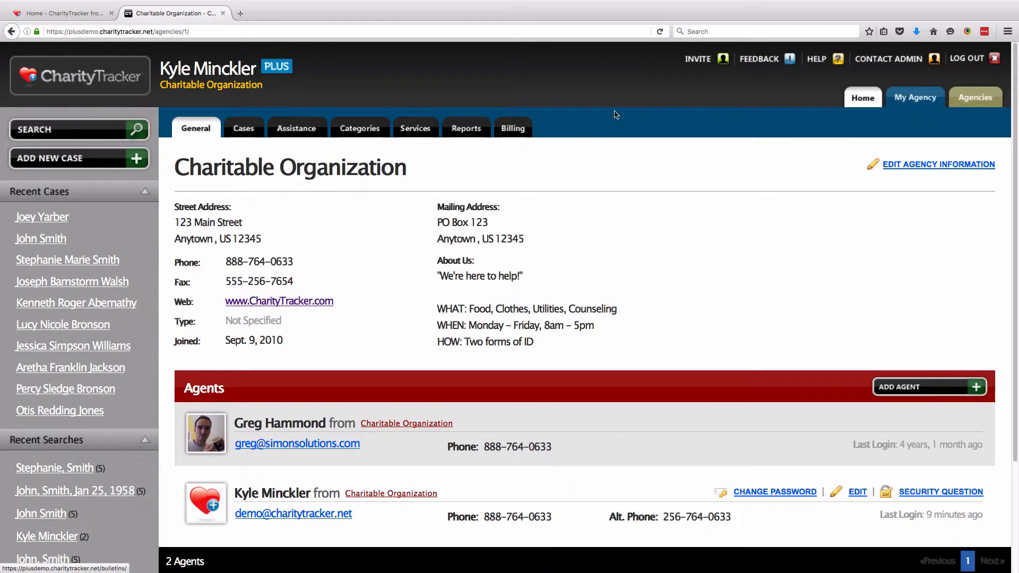
pyautogui.click(475, 139)
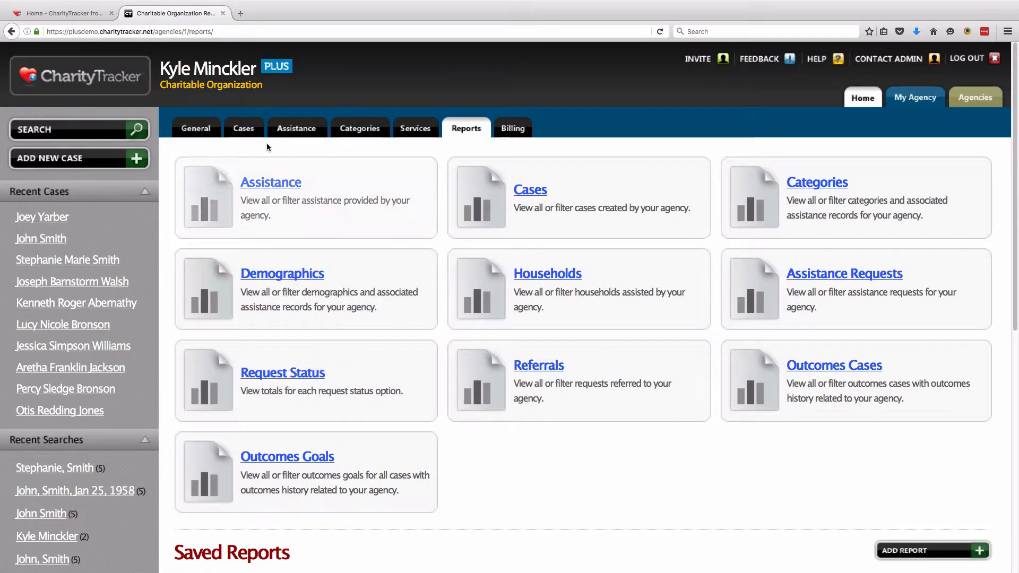
# Open the Choose Filters dialog for an Assistance report
pyautogui.moveTo(161, 86); pyautogui.dragTo(264, 89)
pyautogui.click(268, 94)
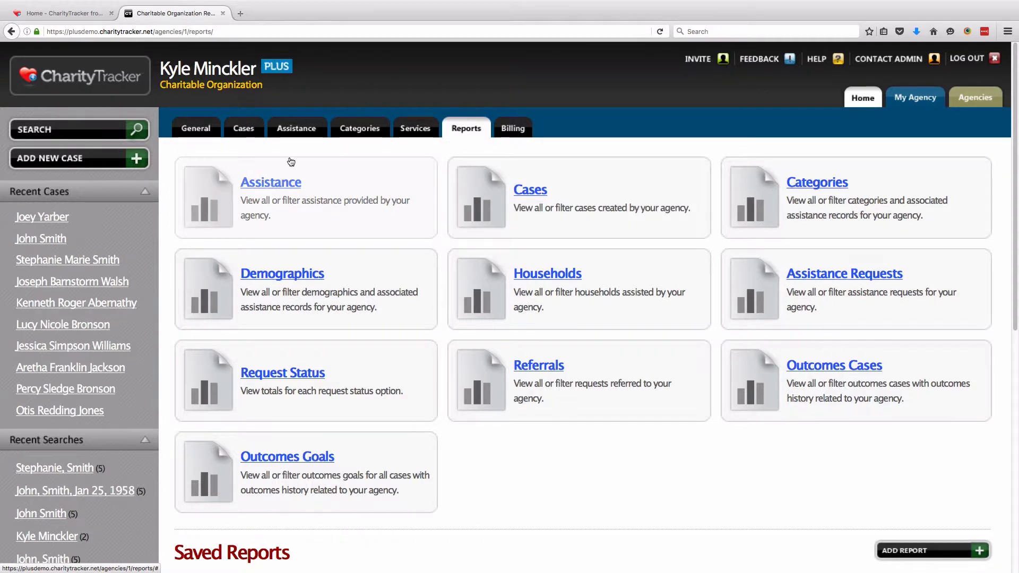
pyautogui.click(264, 184)
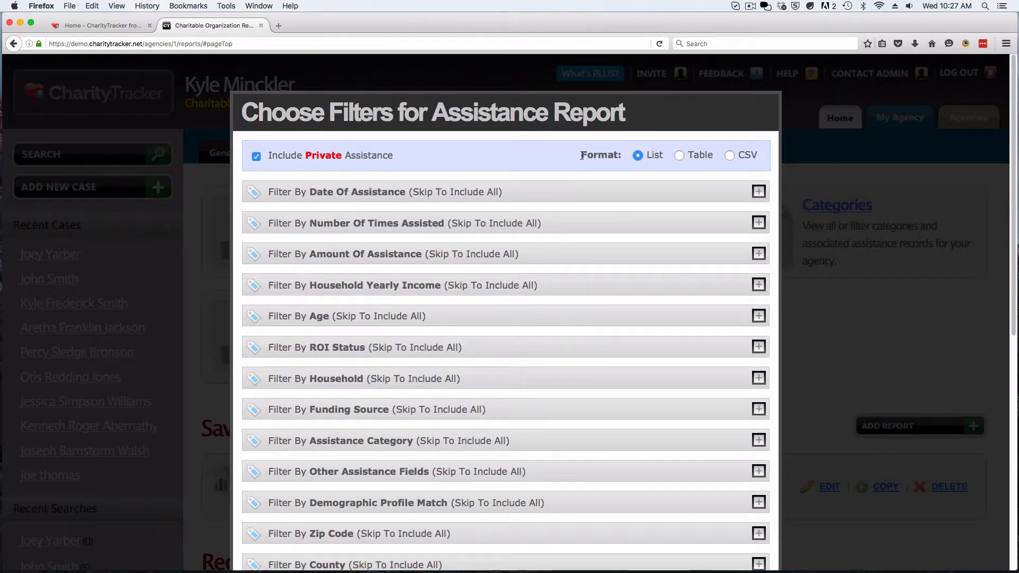
# Try the List, Table and CSV formats, leaving the Assistance report on Table
pyautogui.moveTo(582, 155); pyautogui.dragTo(619, 155)
pyautogui.click(629, 169)
pyautogui.click(680, 155)
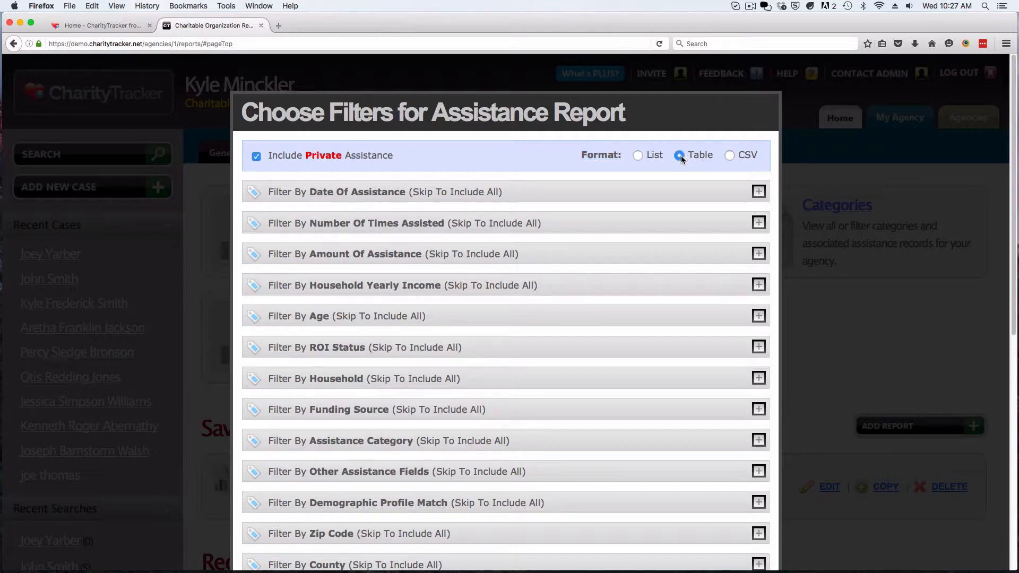
pyautogui.click(730, 154)
pyautogui.moveTo(756, 155); pyautogui.dragTo(741, 156)
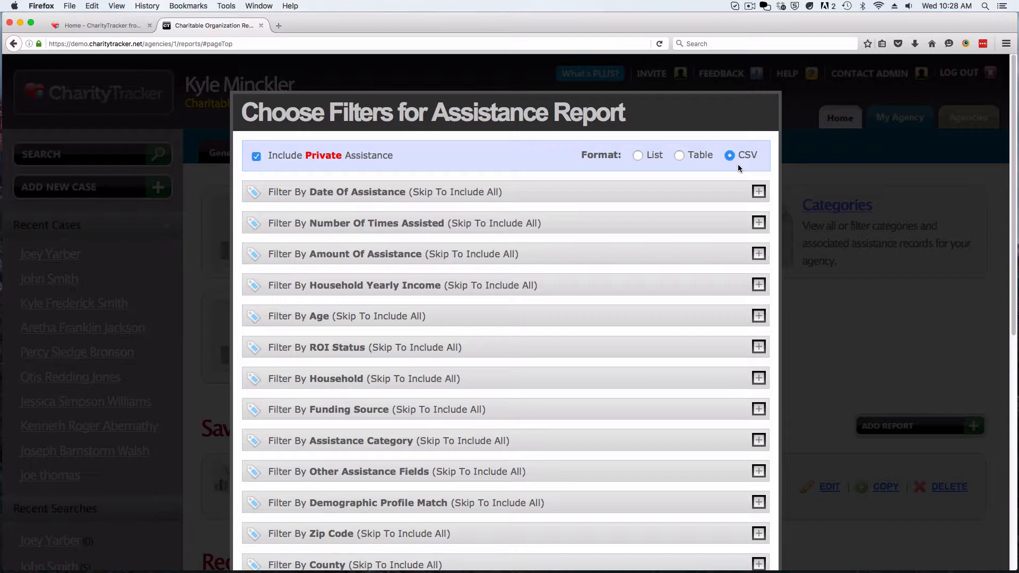
pyautogui.click(680, 155)
pyautogui.click(637, 157)
pyautogui.click(679, 155)
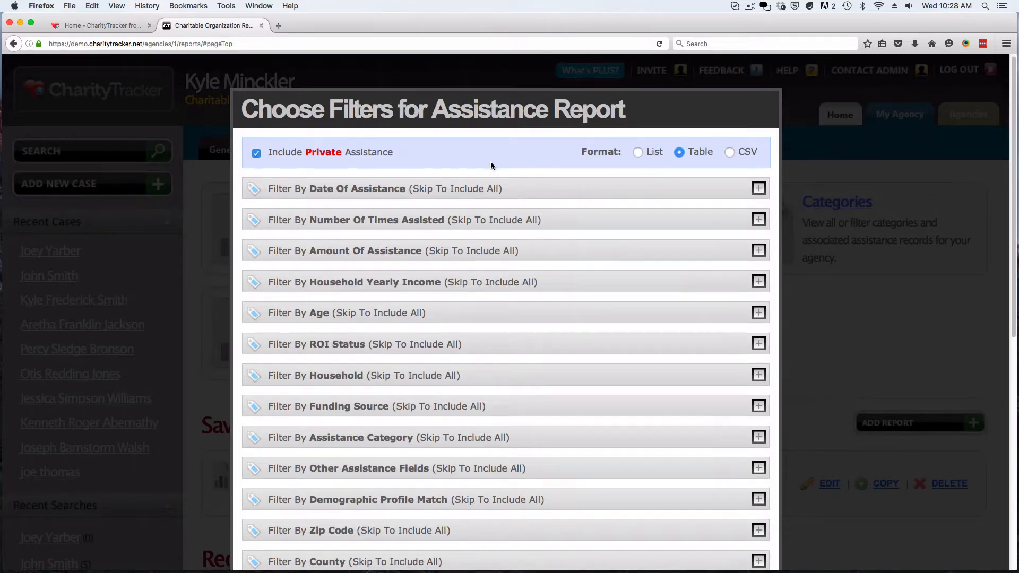
pyautogui.scroll(-3, 488, 165)
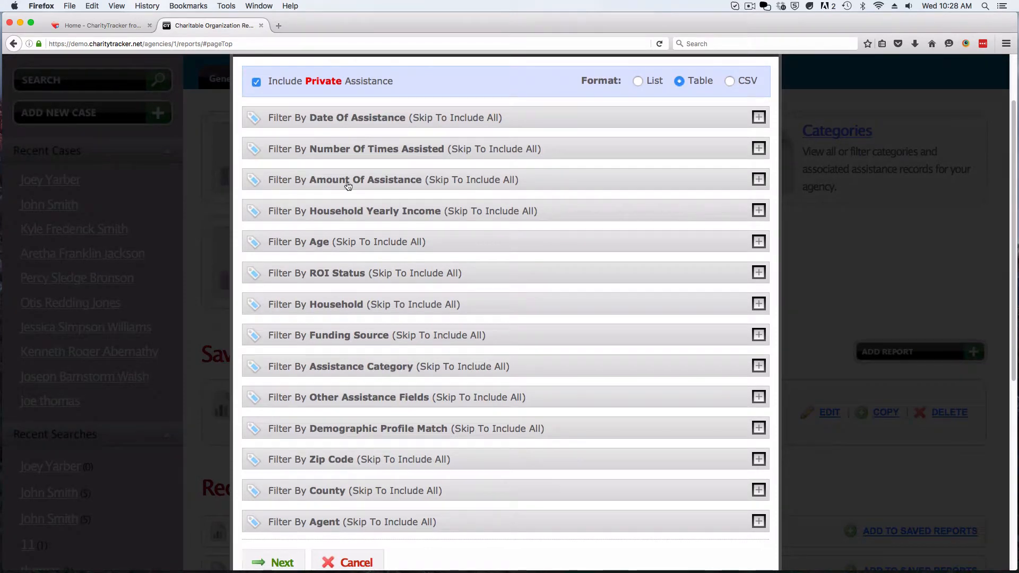
# Filter Date Of Assistance from 05-01-2016 to 05-31-2016
pyautogui.click(340, 124)
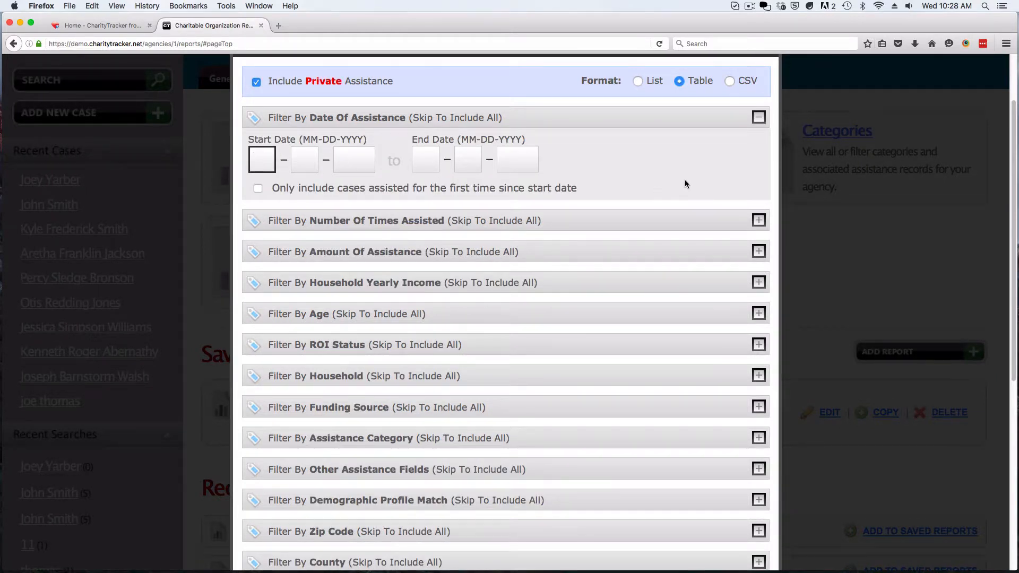
pyautogui.write('05 – 01 – 20')
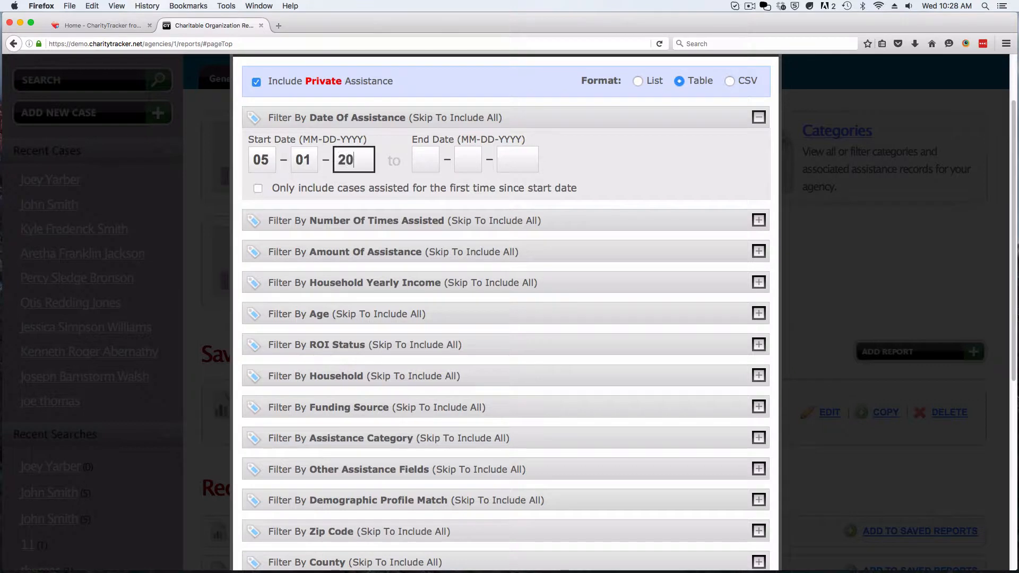
pyautogui.write('16 to 05 – ')
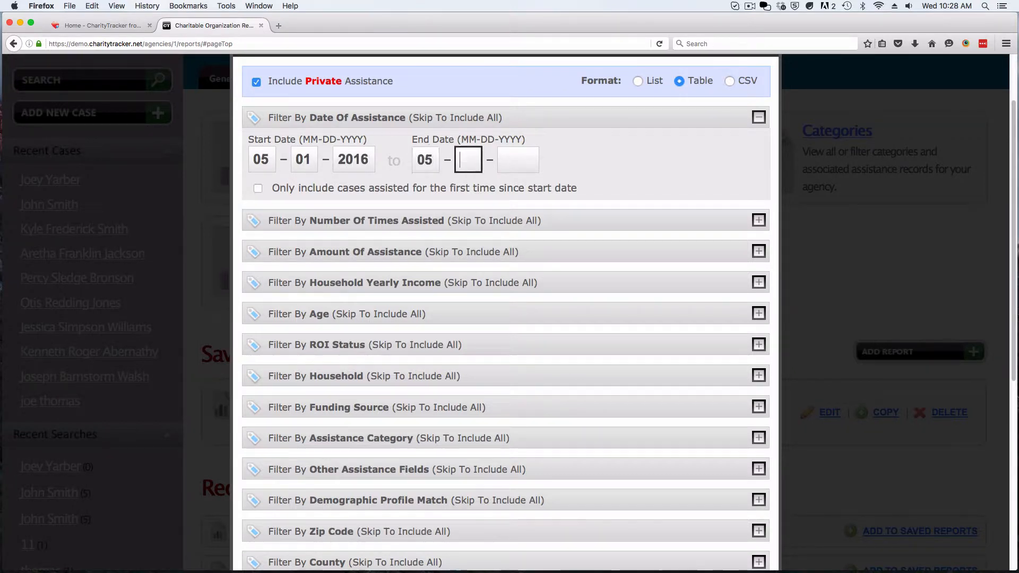
pyautogui.write('31 – 2016')
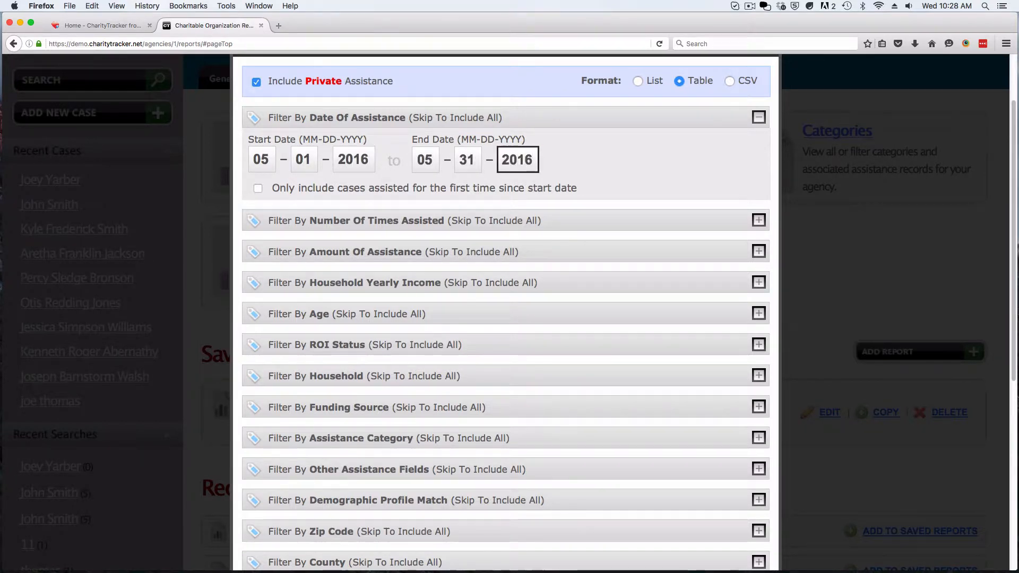
pyautogui.click(643, 182)
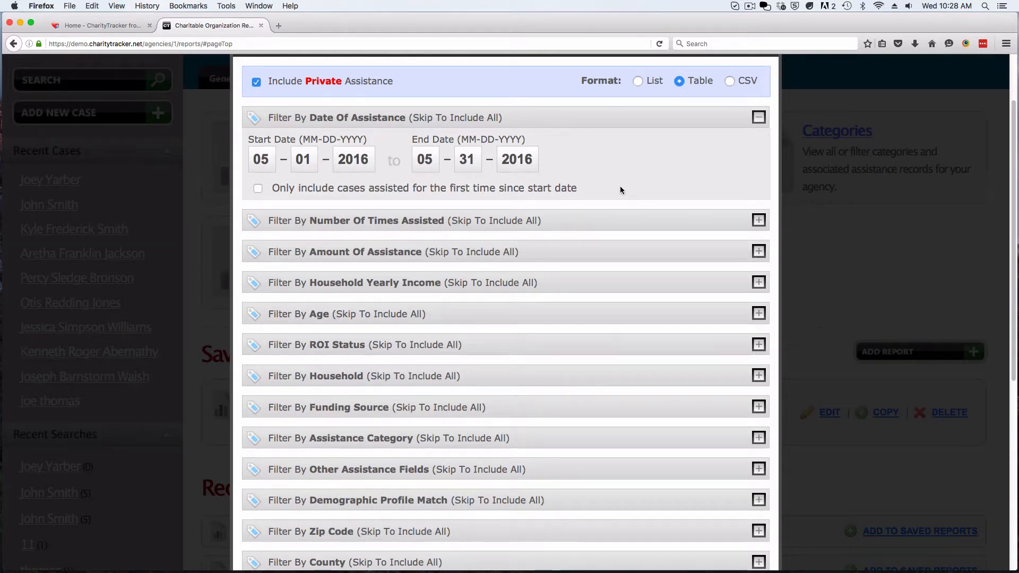
pyautogui.scroll(-5, 619, 191)
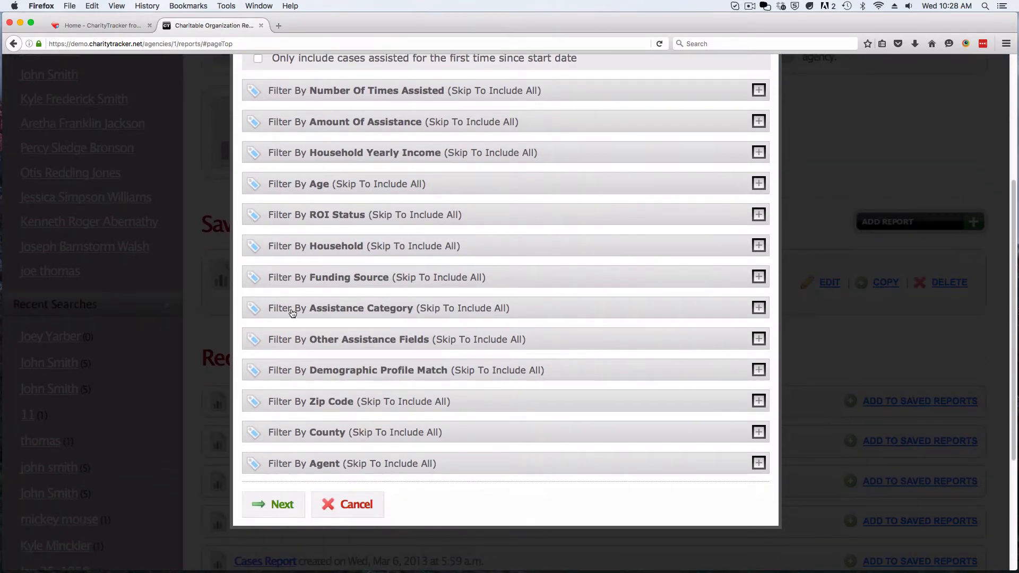
# Toggle the Food assistance category filters, then continue to Choose Fields for Report
pyautogui.click(411, 316)
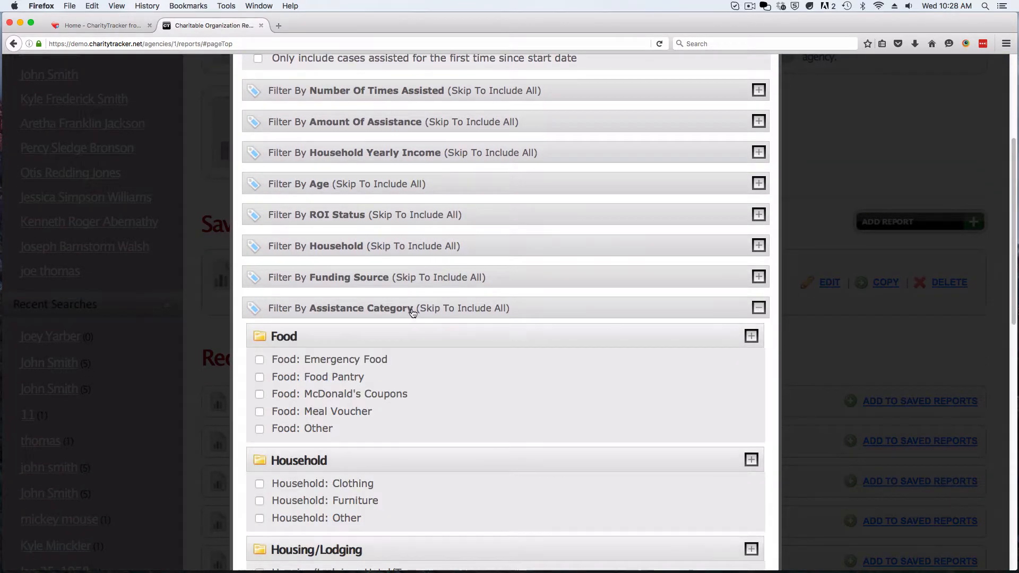
pyautogui.click(259, 359)
pyautogui.click(259, 430)
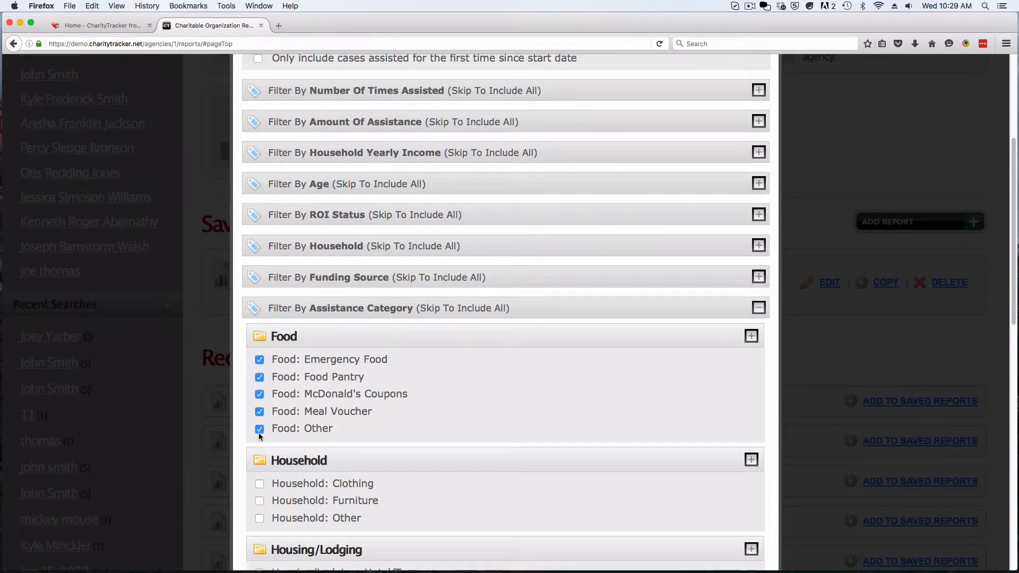
pyautogui.click(260, 394)
pyautogui.click(259, 377)
pyautogui.click(260, 359)
pyautogui.click(314, 314)
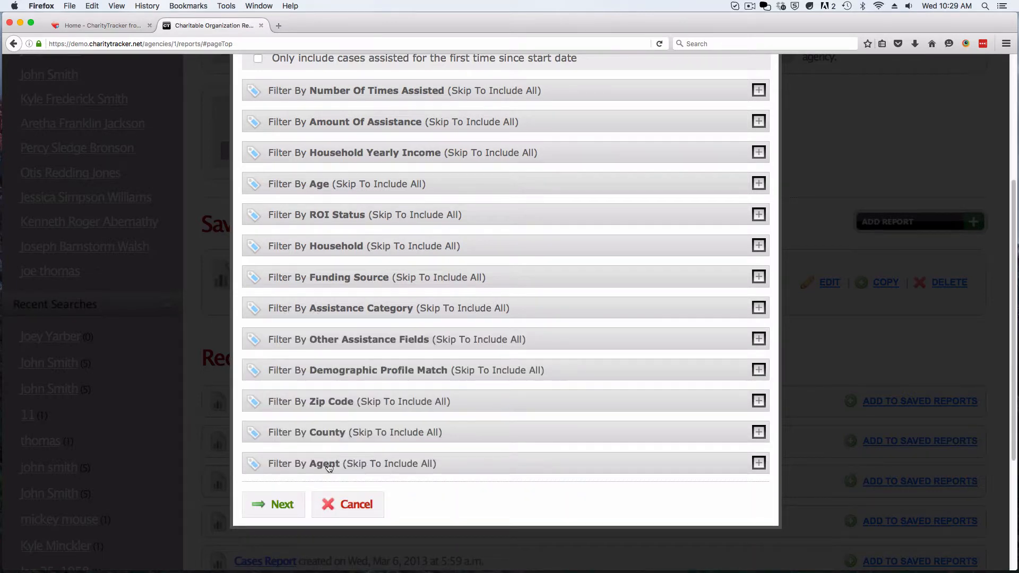
pyautogui.click(283, 513)
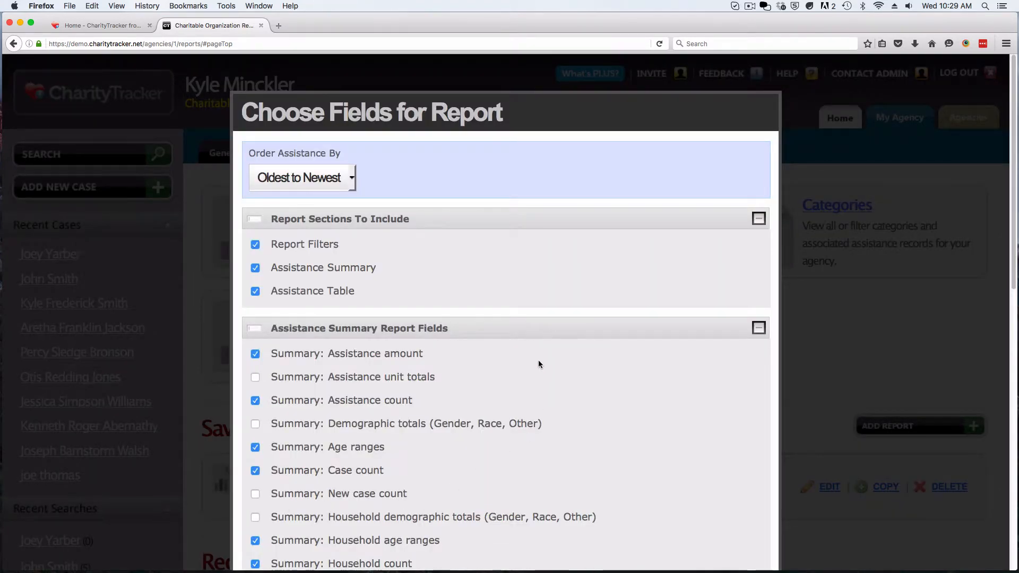
# Set Order Assistance By to Case Name
pyautogui.moveTo(248, 152); pyautogui.dragTo(335, 161)
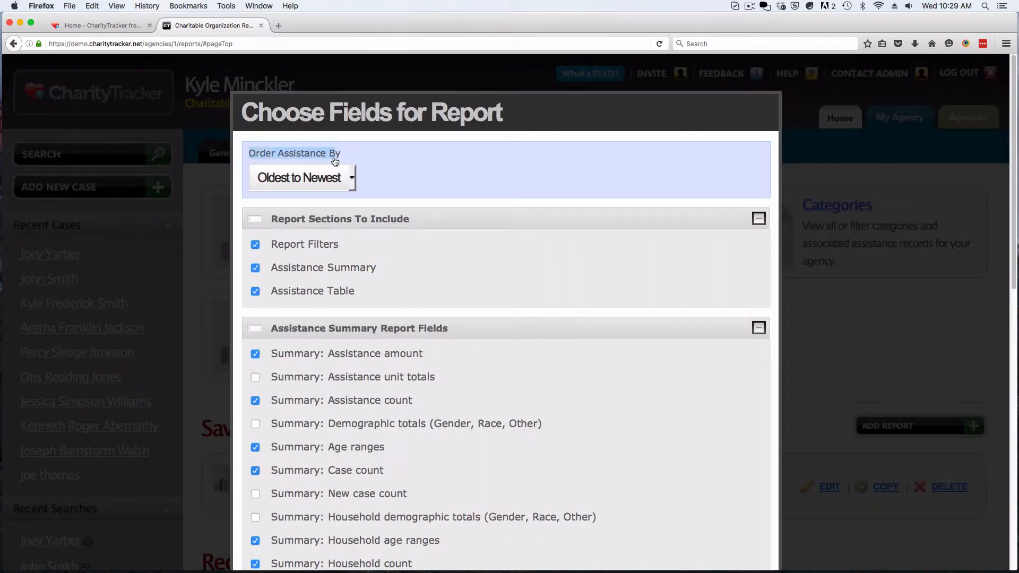
pyautogui.click(352, 176)
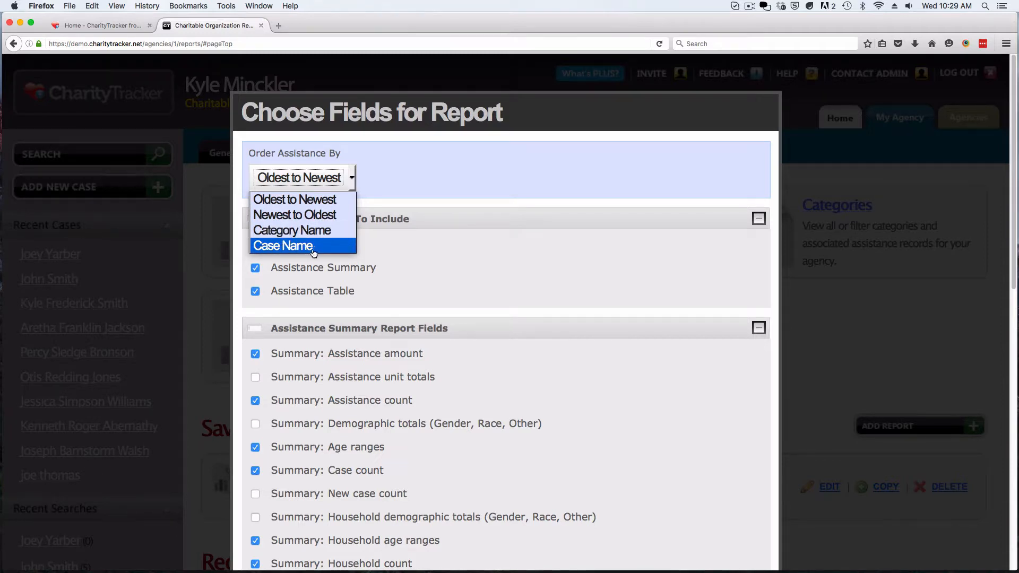
pyautogui.click(277, 249)
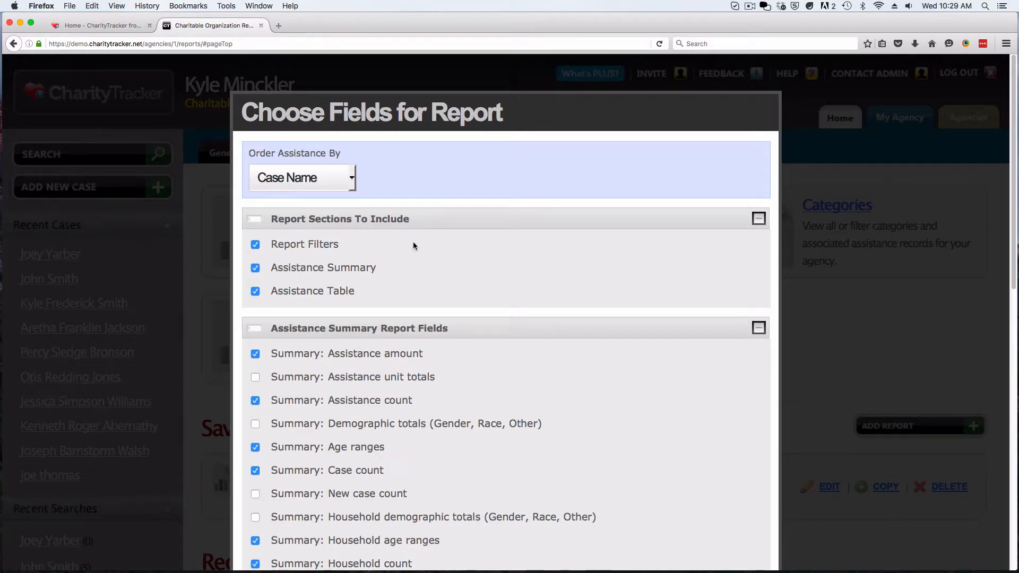
pyautogui.scroll(-5, 412, 244)
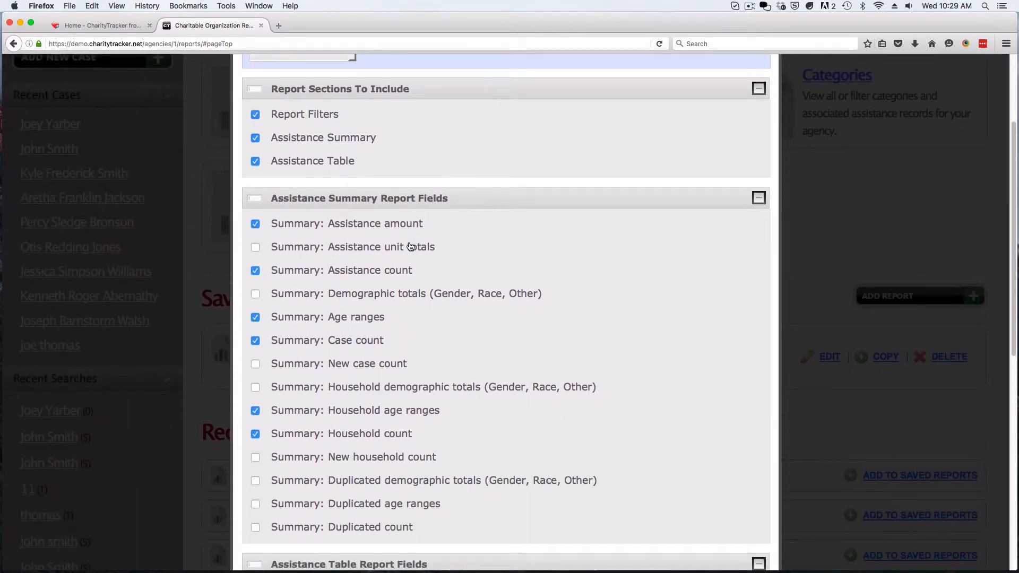
pyautogui.scroll(-2, 409, 242)
pyautogui.moveTo(342, 79); pyautogui.dragTo(271, 81)
pyautogui.scroll(-1, 275, 87)
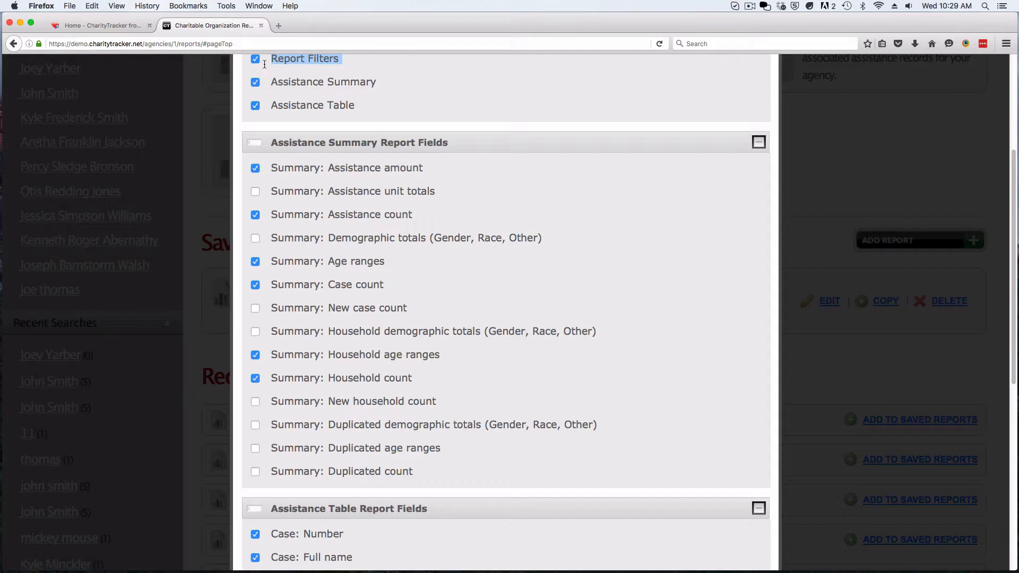
# Keep Assistance Summary on and add Assistance unit totals and New household count
pyautogui.moveTo(380, 82); pyautogui.dragTo(272, 83)
pyautogui.click(268, 75)
pyautogui.click(256, 84)
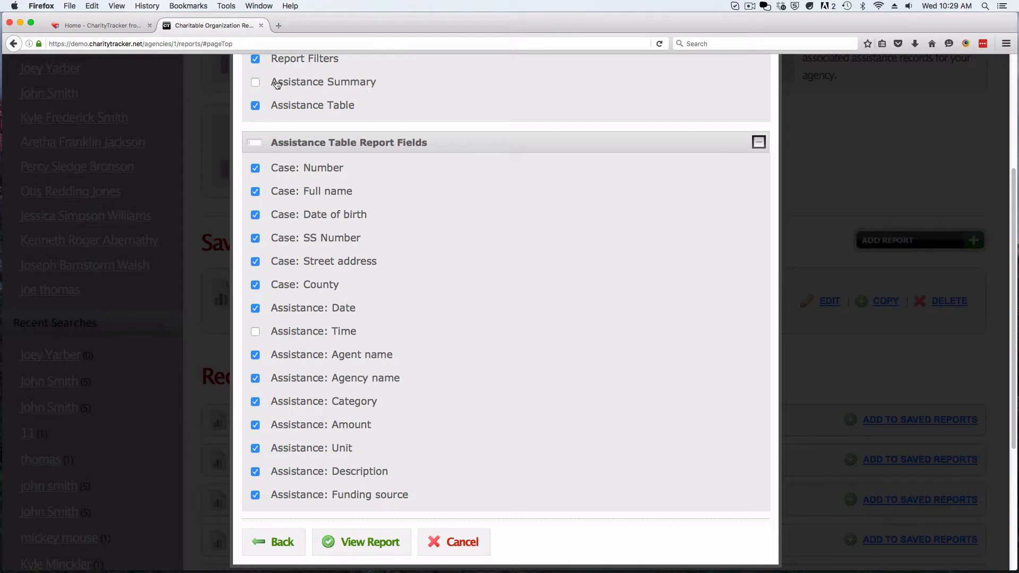
pyautogui.click(255, 83)
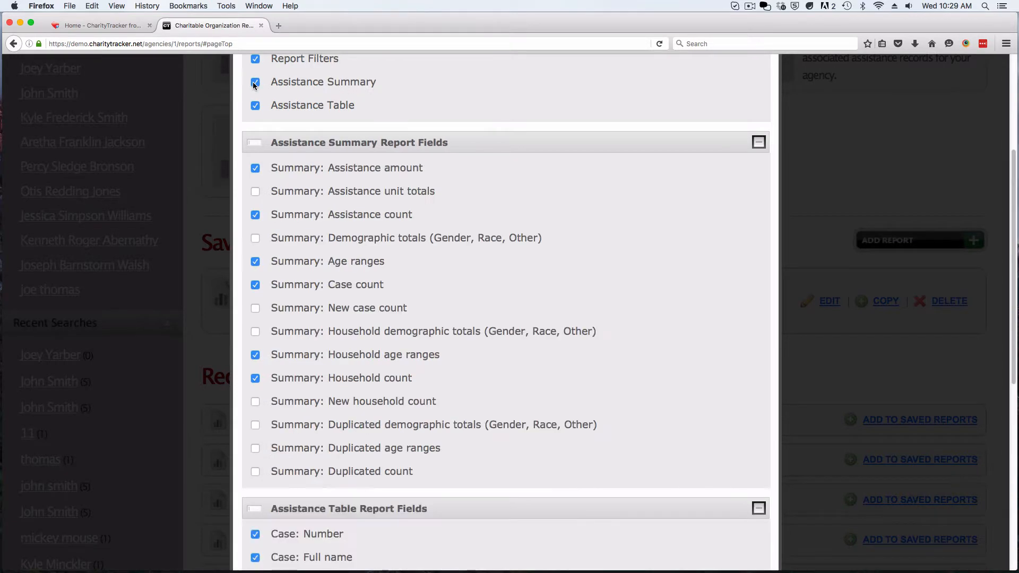
pyautogui.moveTo(384, 459); pyautogui.dragTo(266, 167)
pyautogui.click(474, 195)
pyautogui.click(255, 191)
pyautogui.click(254, 403)
pyautogui.moveTo(419, 475); pyautogui.dragTo(268, 167)
pyautogui.click(329, 125)
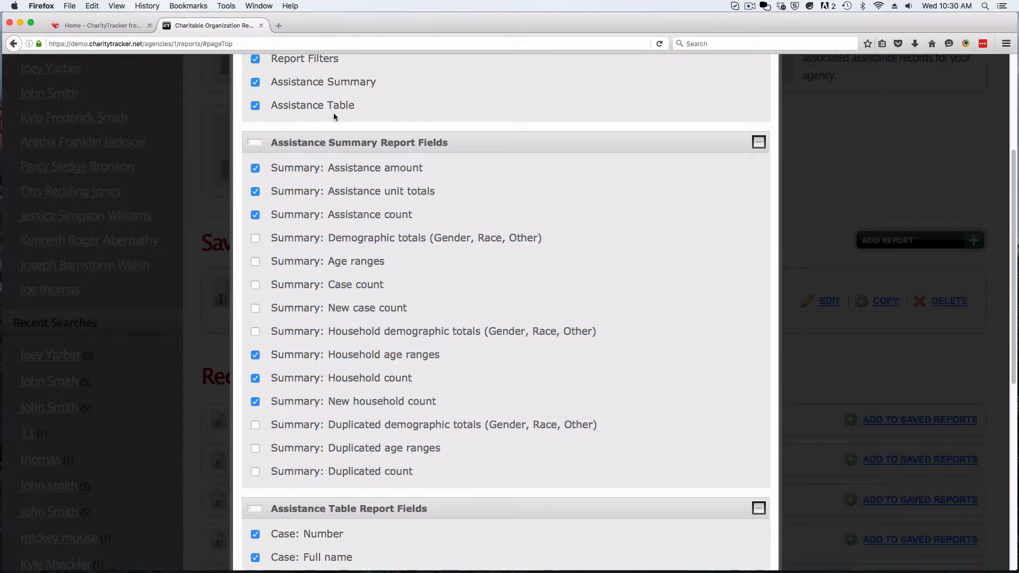
# Remove funding source, description, agency, agent, SS Number and county columns, then view the report
pyautogui.scroll(-5, 280, 153)
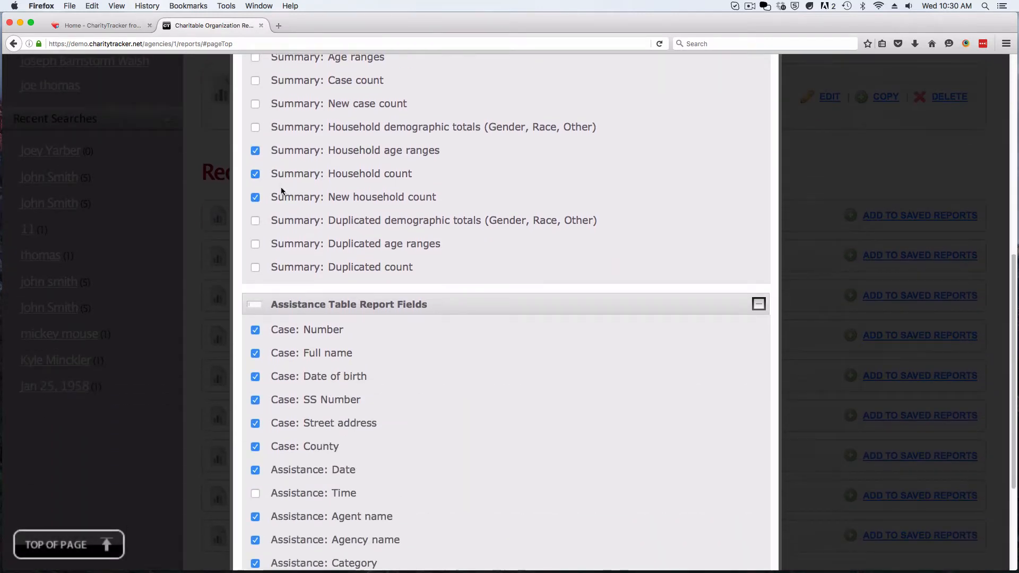
pyautogui.scroll(-4, 282, 191)
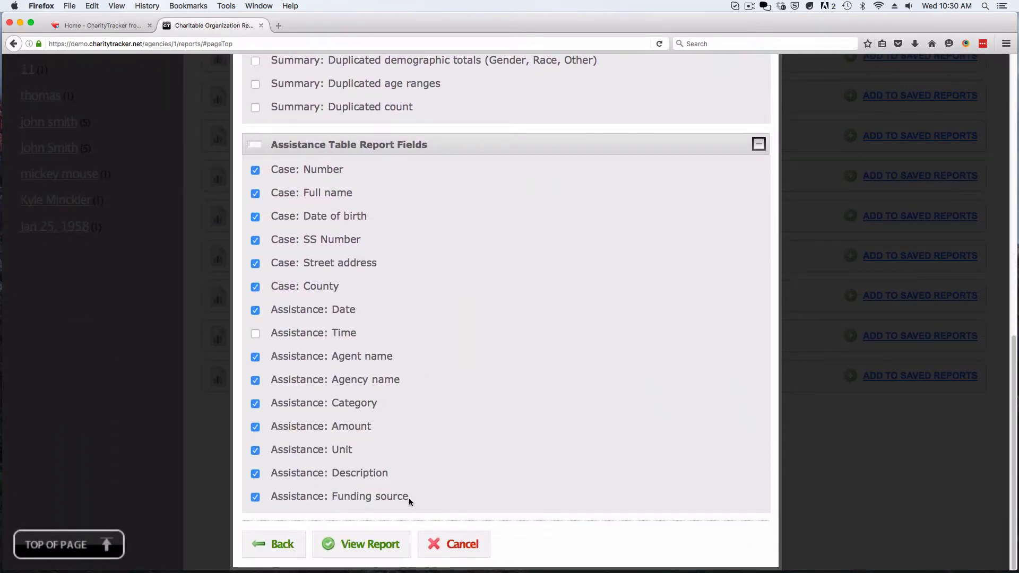
pyautogui.click(255, 496)
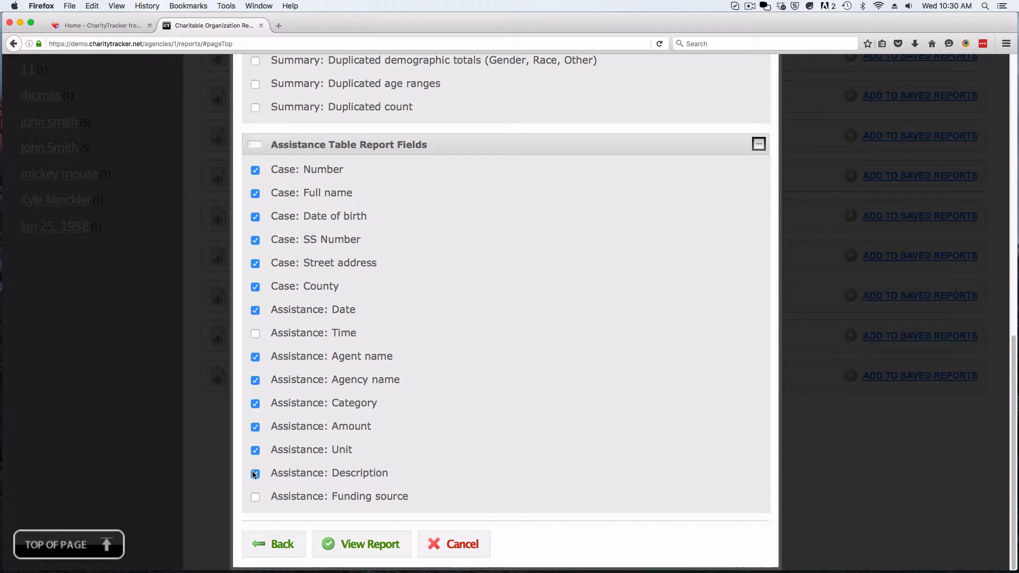
pyautogui.click(254, 473)
pyautogui.click(255, 377)
pyautogui.click(255, 356)
pyautogui.click(256, 240)
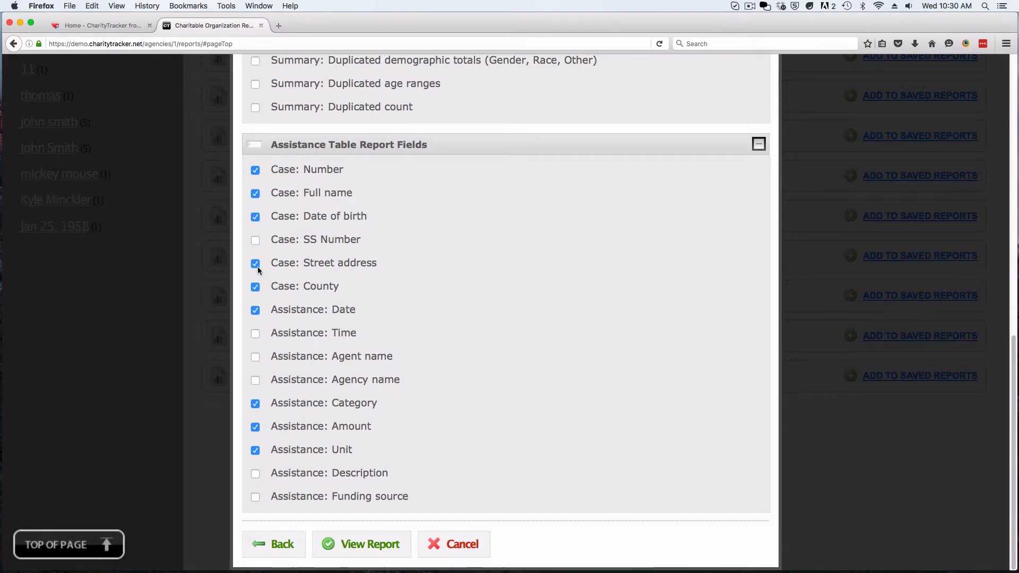
pyautogui.click(255, 287)
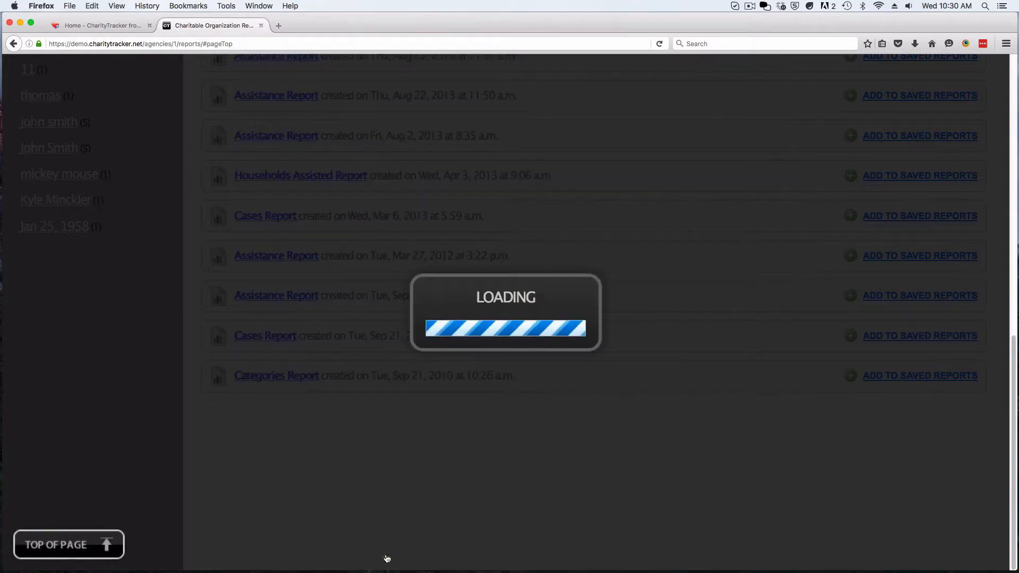
pyautogui.click(386, 558)
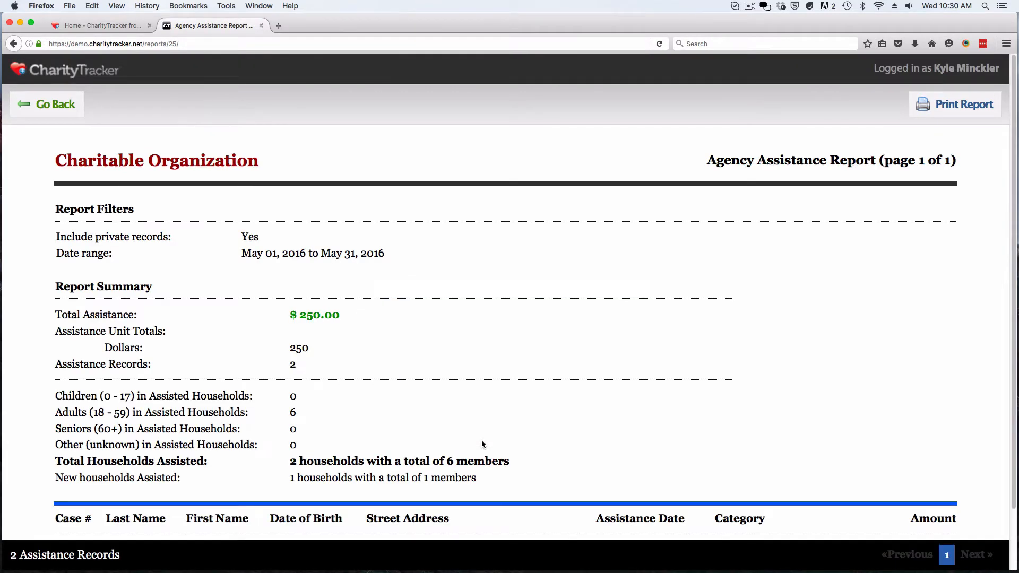
# Enlarge the report text and highlight the Report Filters section
pyautogui.press('super+plus')
pyautogui.press('super+plus')
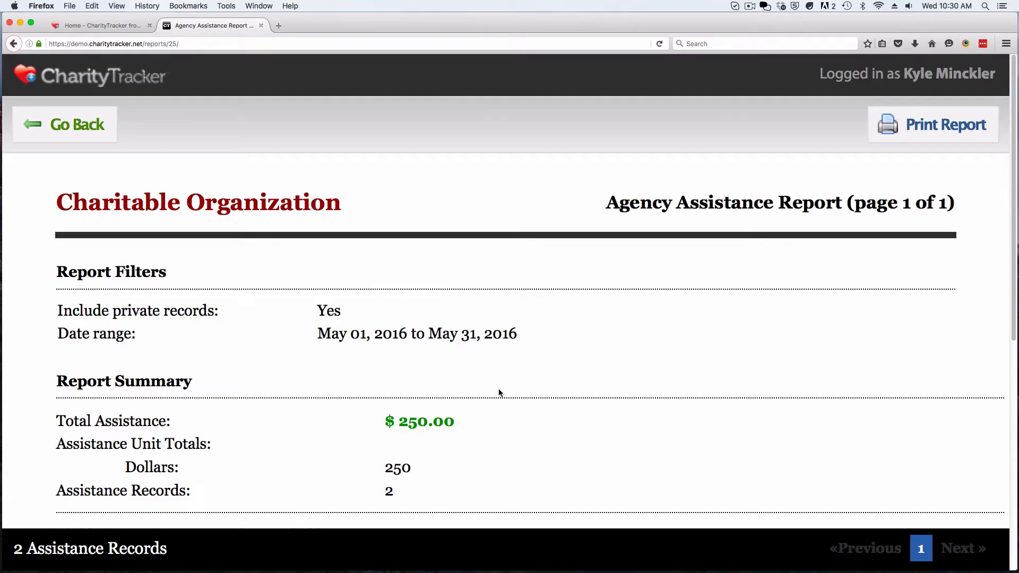
pyautogui.scroll(-3, 499, 389)
pyautogui.scroll(-2, 499, 392)
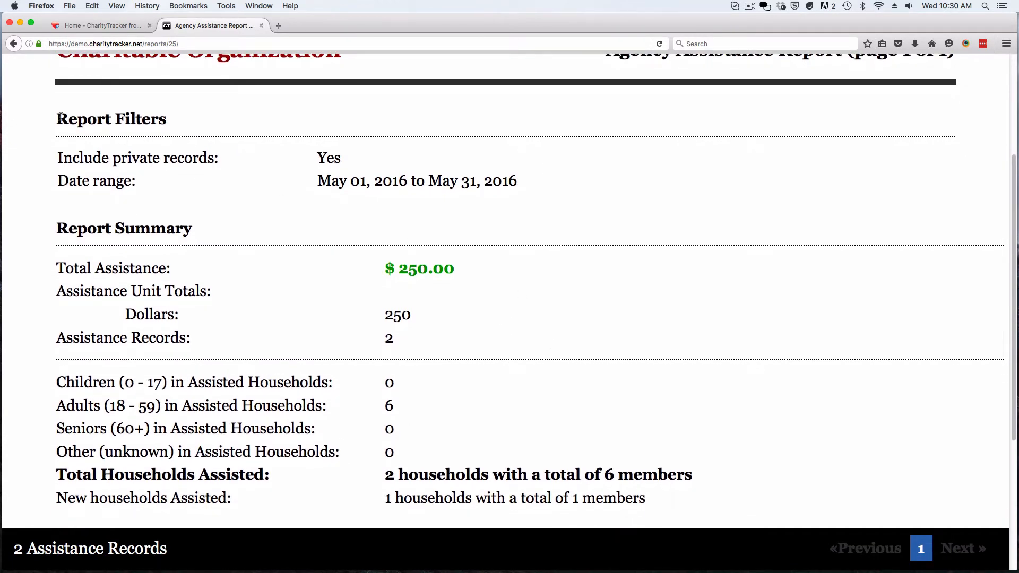
pyautogui.moveTo(57, 119); pyautogui.dragTo(475, 173)
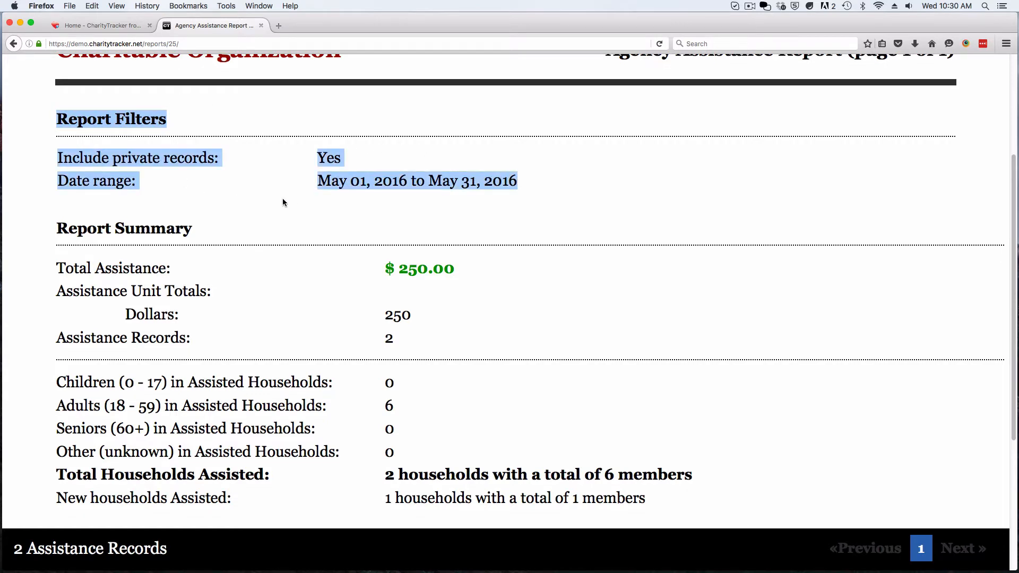
pyautogui.click(57, 227)
# Highlight the Report Summary: $250.00 total, 2 households, 6 members, and the household age breakdown
pyautogui.moveTo(54, 228); pyautogui.dragTo(690, 493)
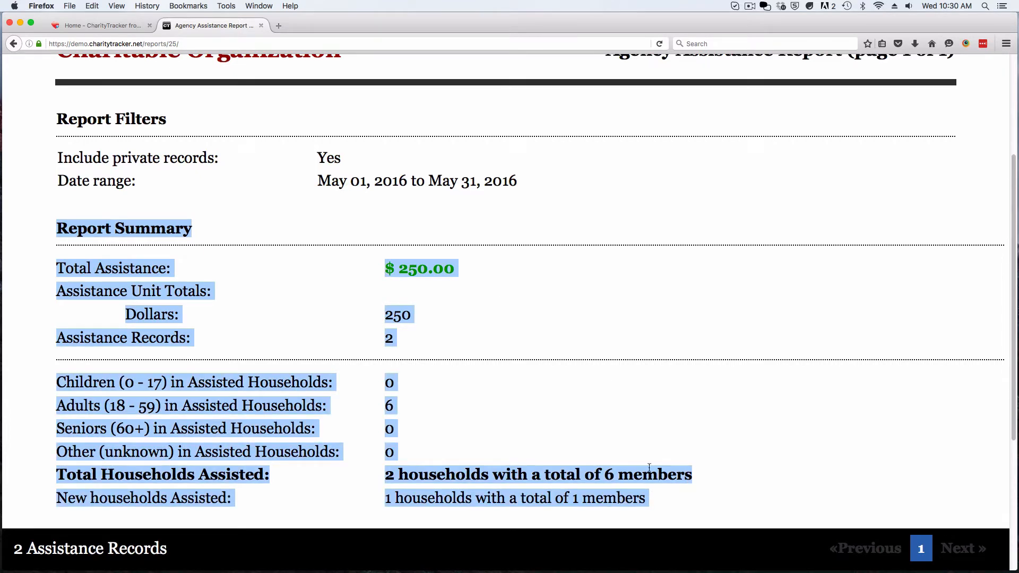
pyautogui.click(577, 404)
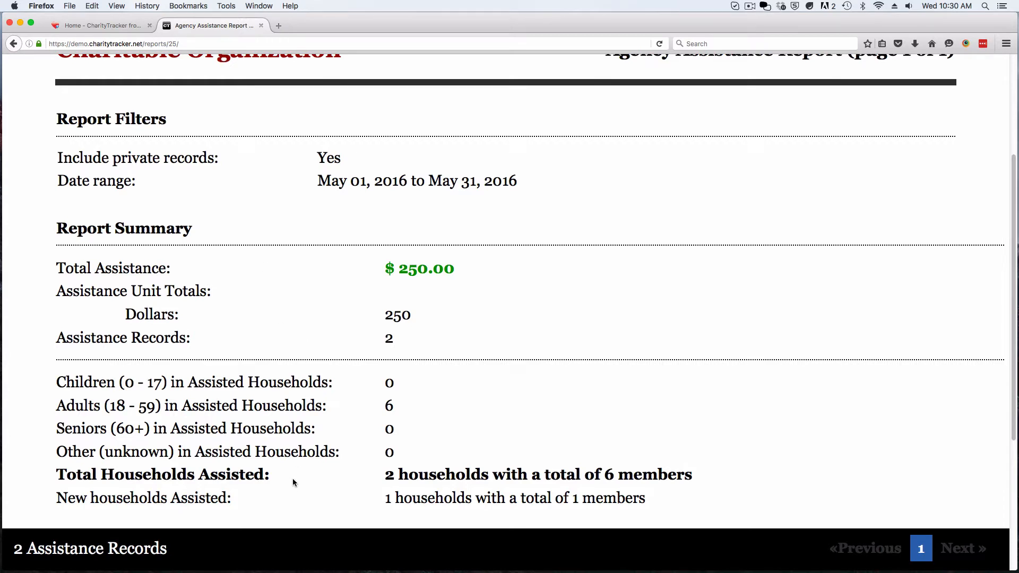
pyautogui.moveTo(57, 268); pyautogui.dragTo(457, 272)
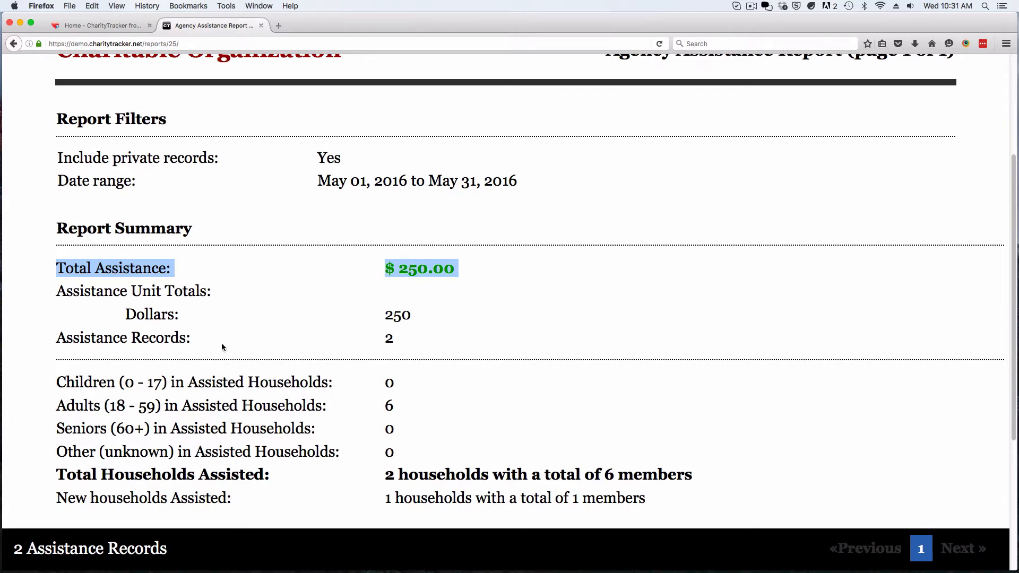
pyautogui.moveTo(58, 472); pyautogui.dragTo(490, 473)
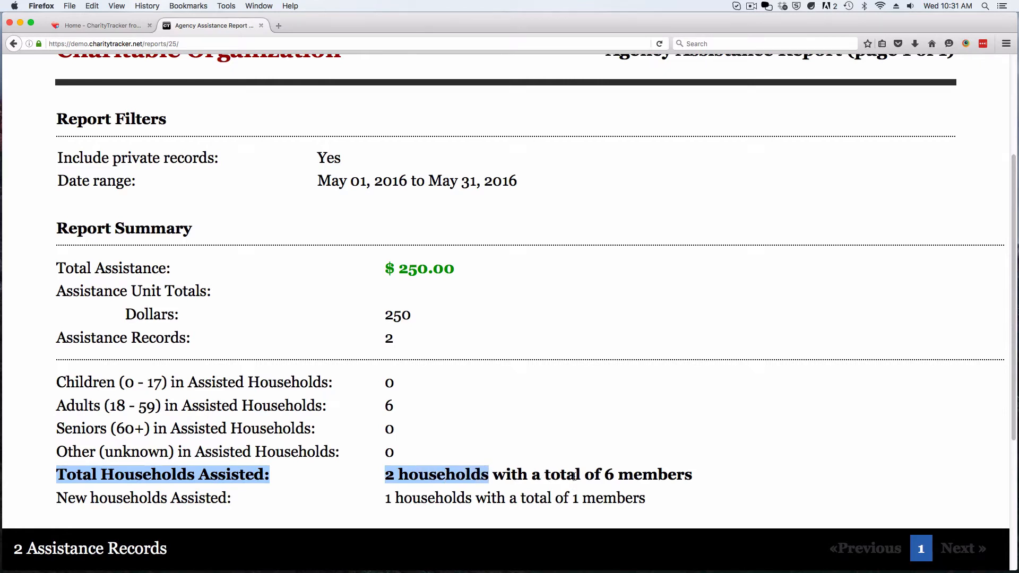
pyautogui.moveTo(605, 474); pyautogui.dragTo(694, 477)
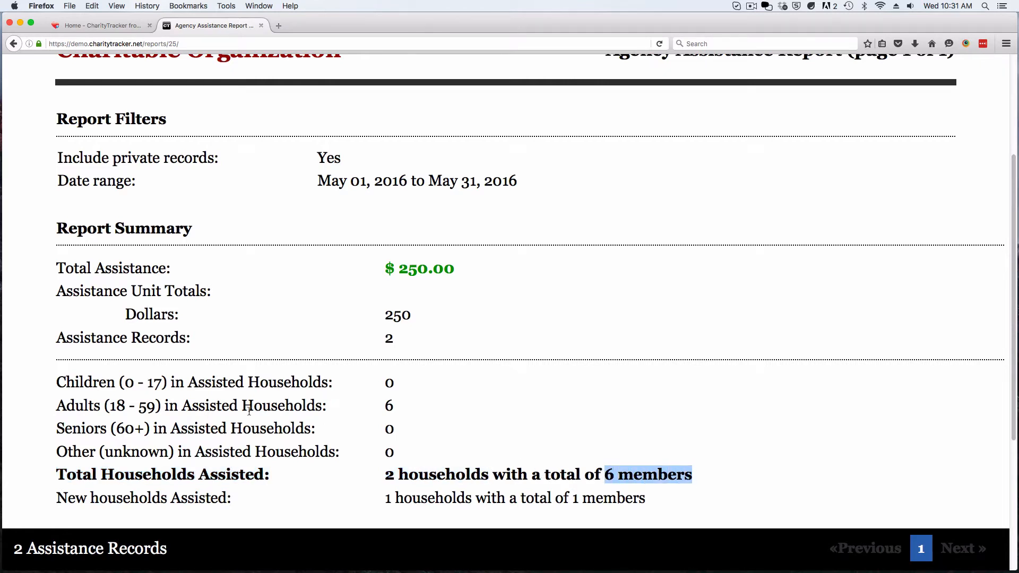
pyautogui.moveTo(56, 381); pyautogui.dragTo(402, 427)
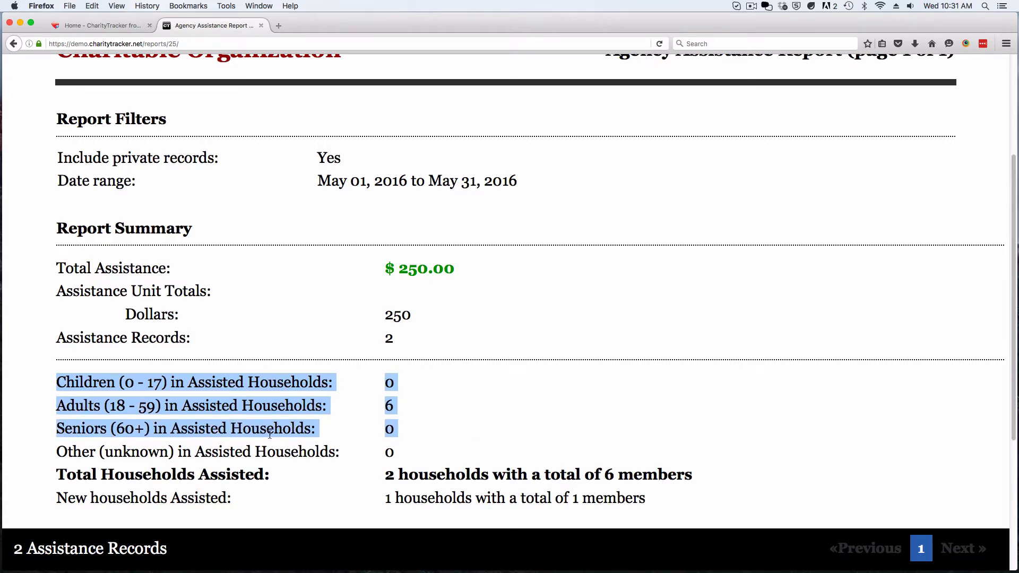
pyautogui.scroll(-5, 270, 433)
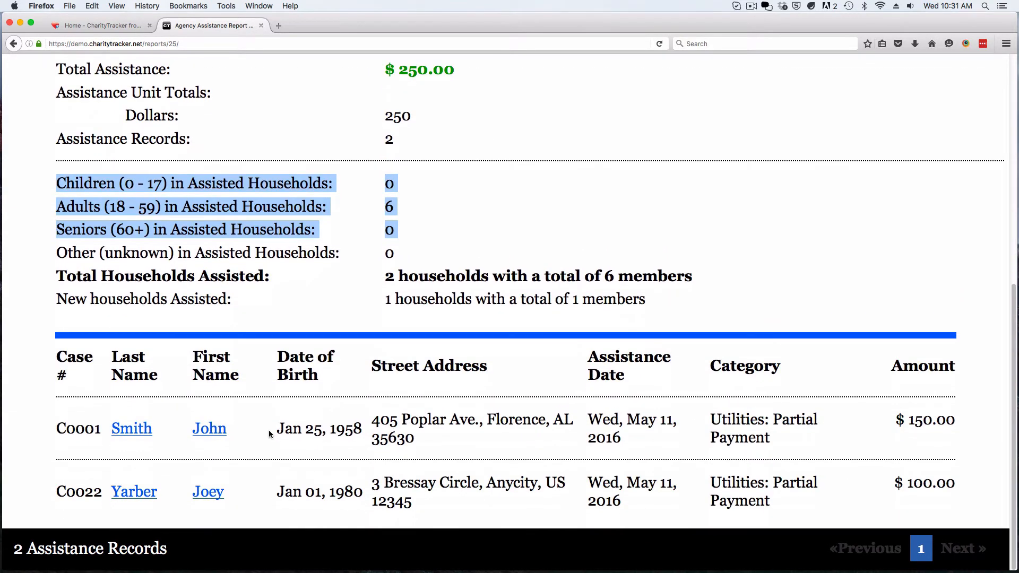
# Highlight the assistance records table's column headings
pyautogui.click(265, 433)
pyautogui.moveTo(55, 356); pyautogui.dragTo(958, 377)
pyautogui.click(889, 382)
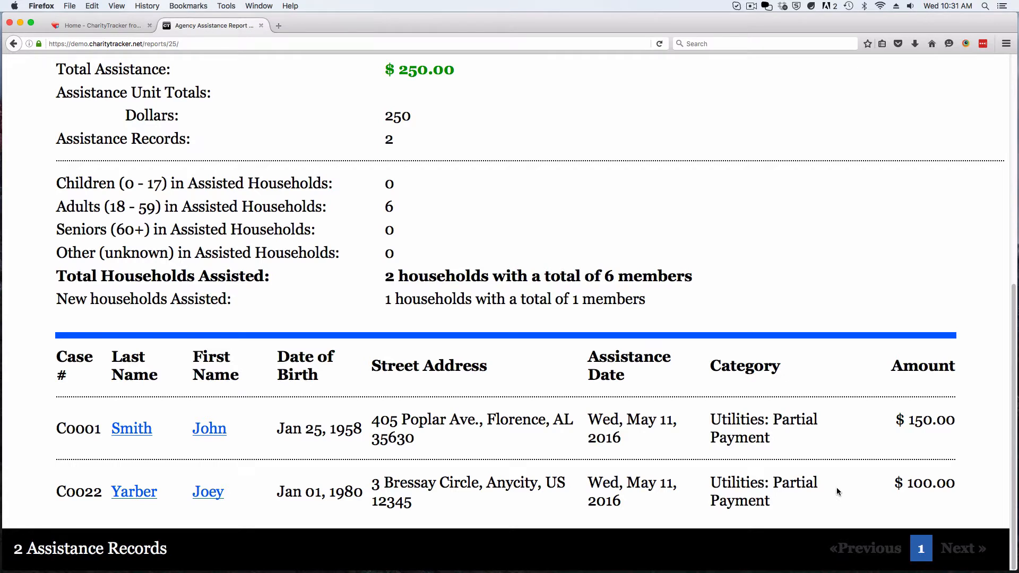
# Highlight both records' case numbers, names, dates and Utilities categories, then return to the report top
pyautogui.moveTo(43, 432); pyautogui.dragTo(231, 429)
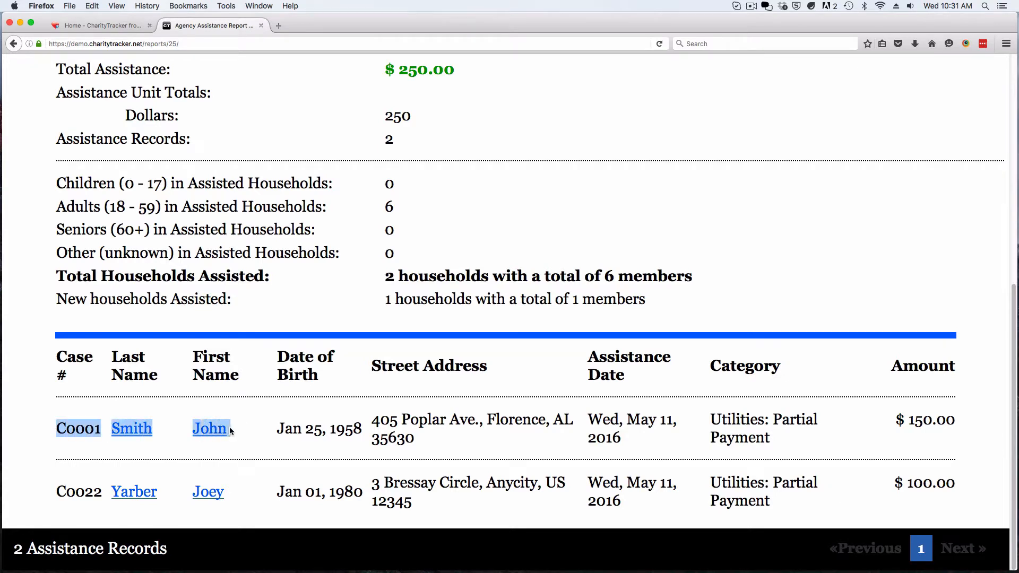
pyautogui.moveTo(53, 486); pyautogui.dragTo(226, 498)
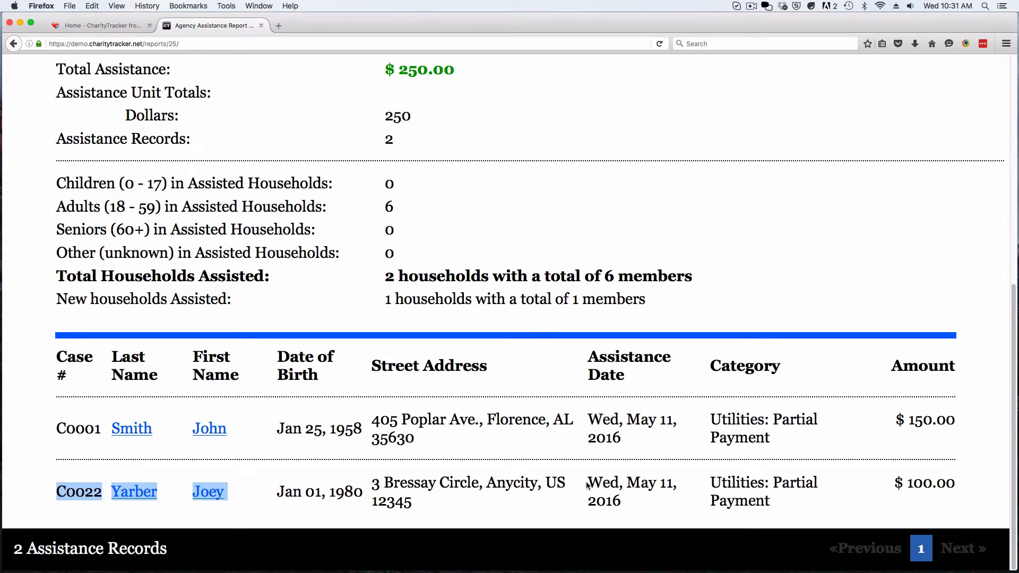
pyautogui.click(669, 481)
pyautogui.moveTo(711, 479); pyautogui.dragTo(780, 502)
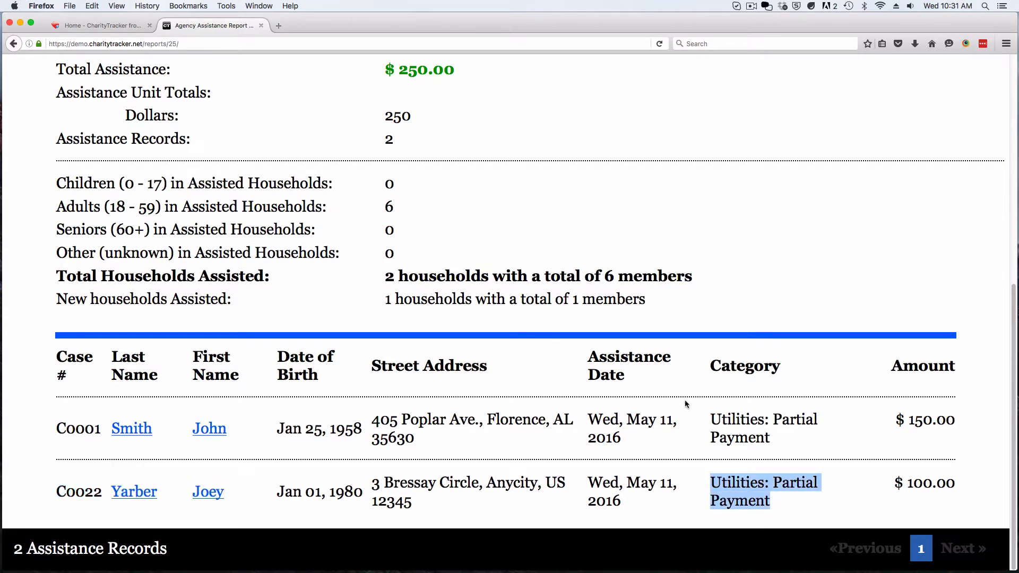
pyautogui.moveTo(683, 405); pyautogui.dragTo(791, 441)
pyautogui.click(791, 437)
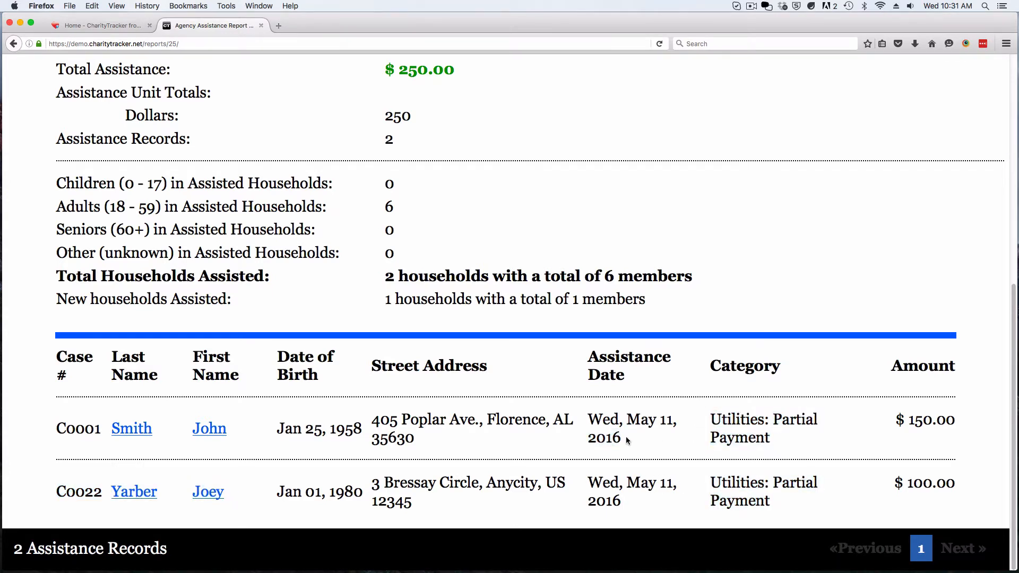
pyautogui.scroll(7, 625, 436)
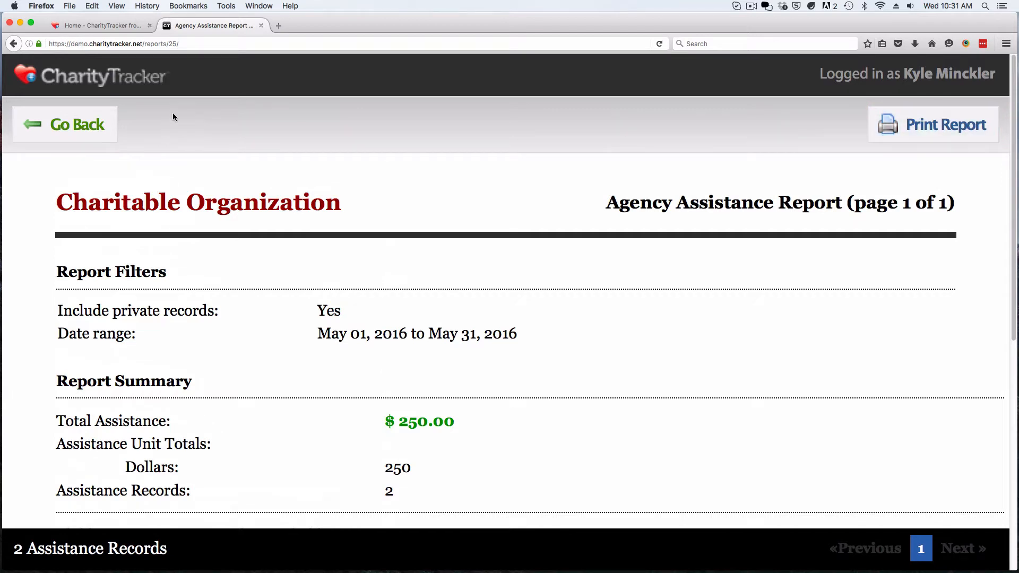
# Return to the reports list and add the May 11, 2016 Assistance Report to Saved Reports
pyautogui.click(74, 129)
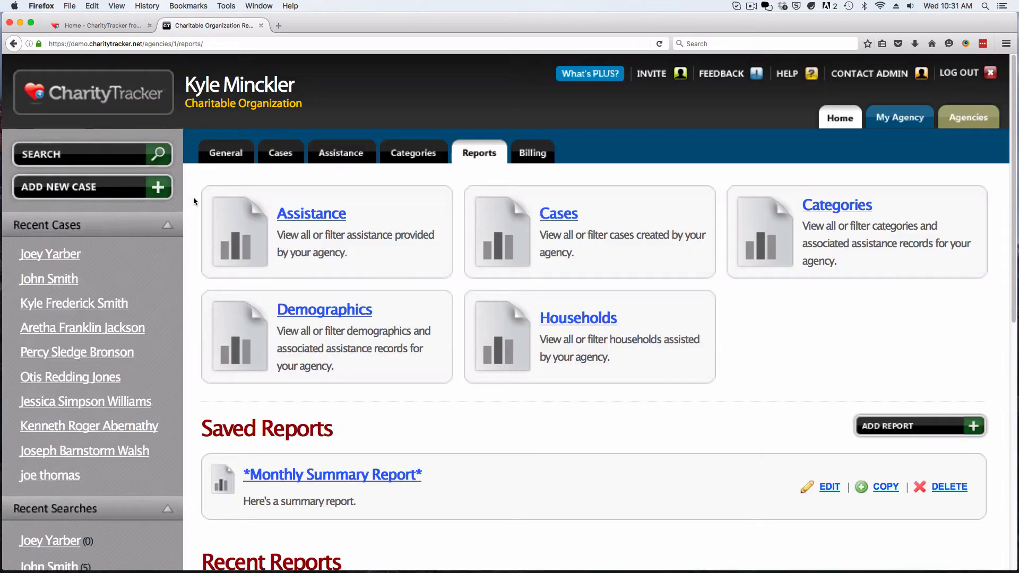
pyautogui.scroll(-5, 193, 196)
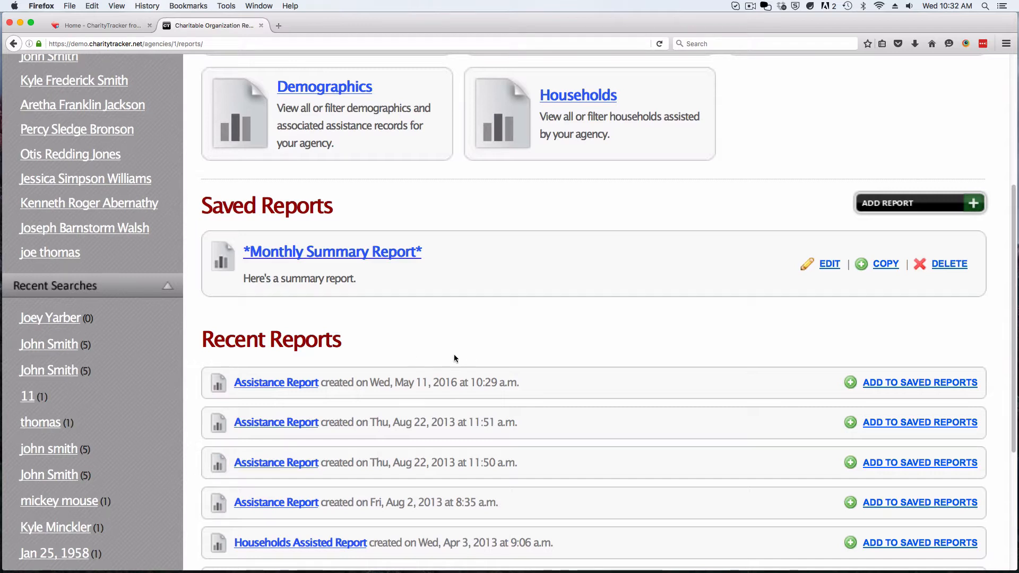
pyautogui.click(901, 383)
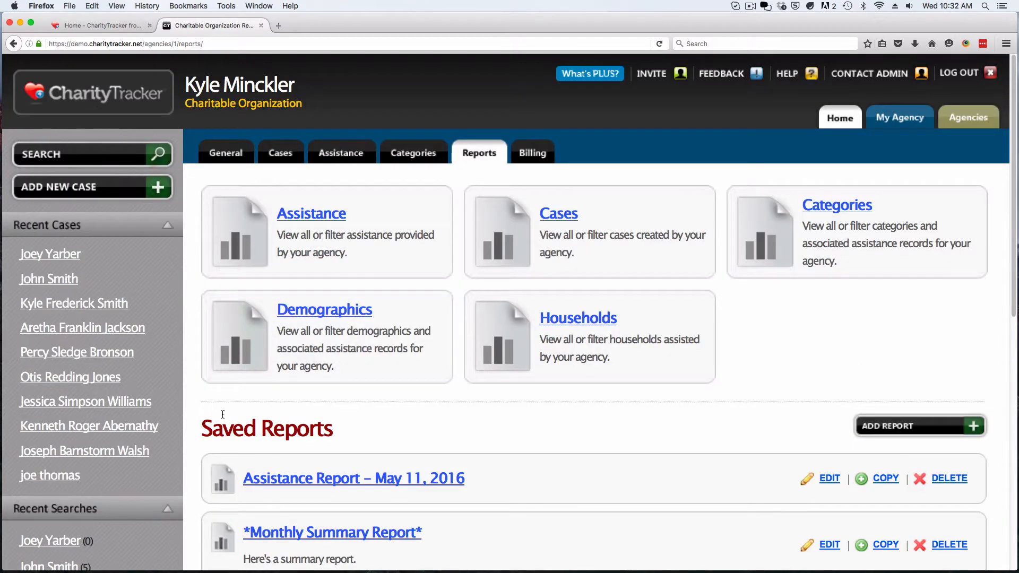
pyautogui.moveTo(203, 427); pyautogui.dragTo(335, 432)
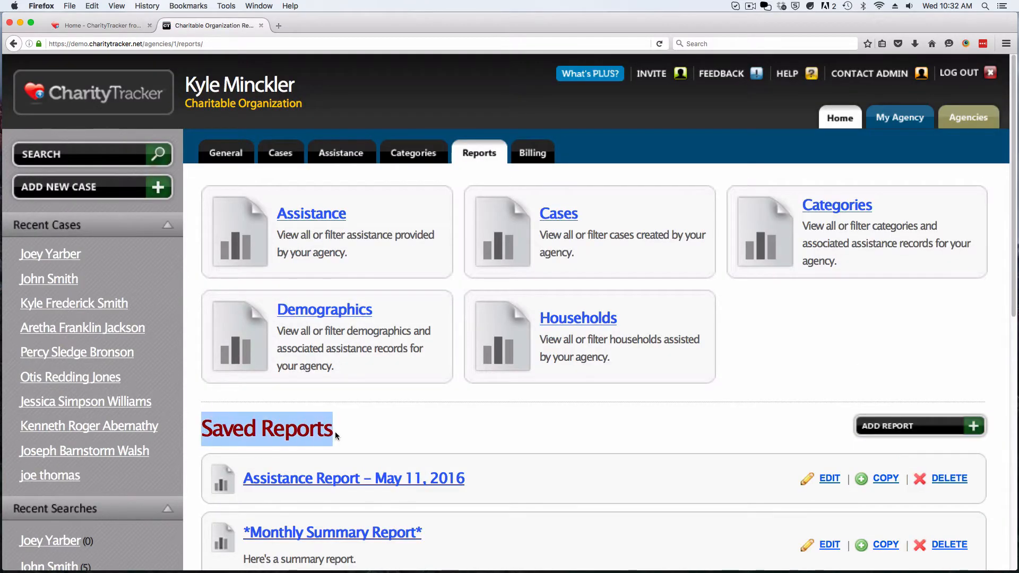
# Scroll through Saved Reports to show the newly saved May 11, 2016 Assistance Report
pyautogui.click(389, 424)
pyautogui.scroll(-3, 391, 418)
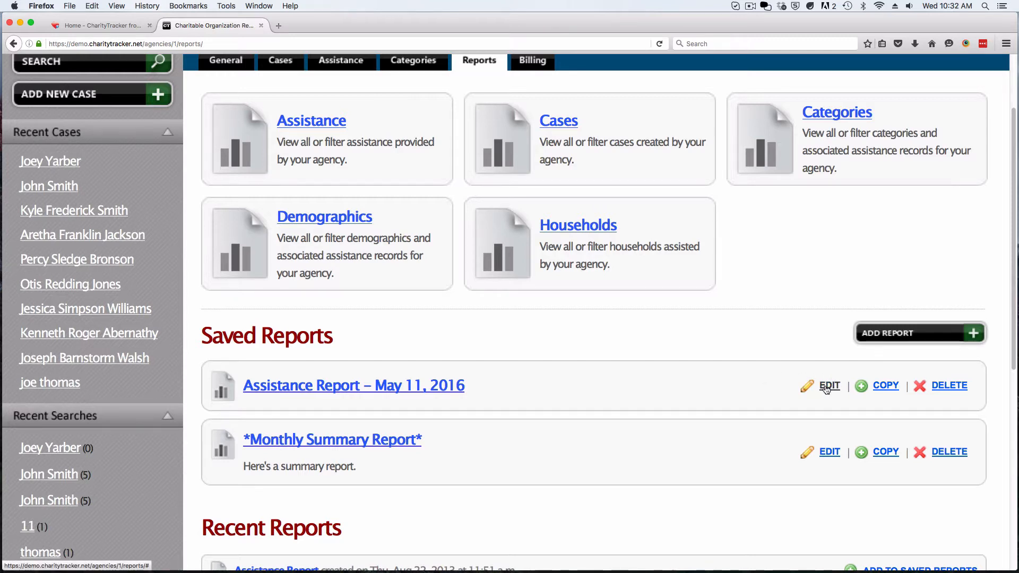
pyautogui.scroll(3, 742, 386)
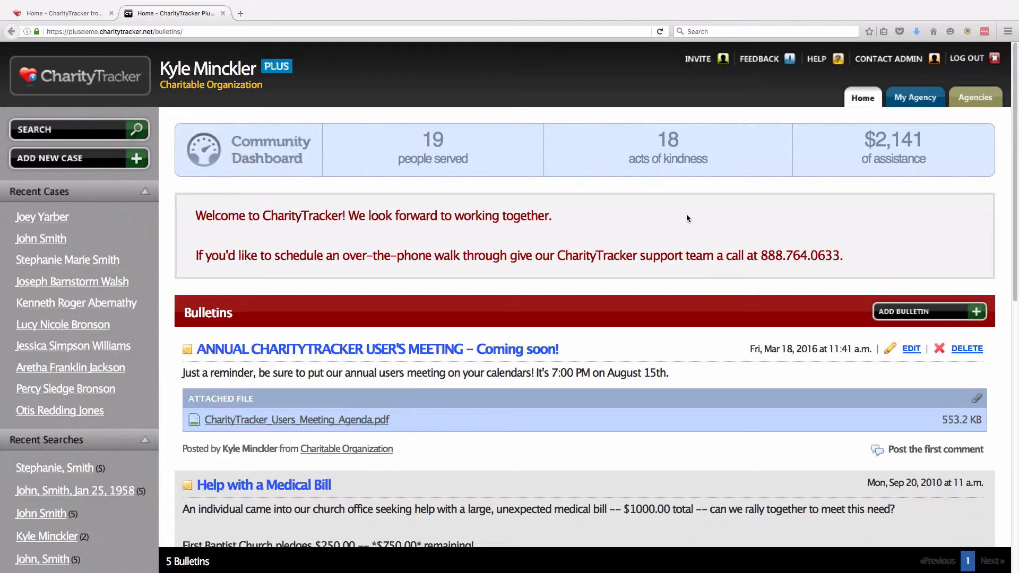
pyautogui.click(698, 59)
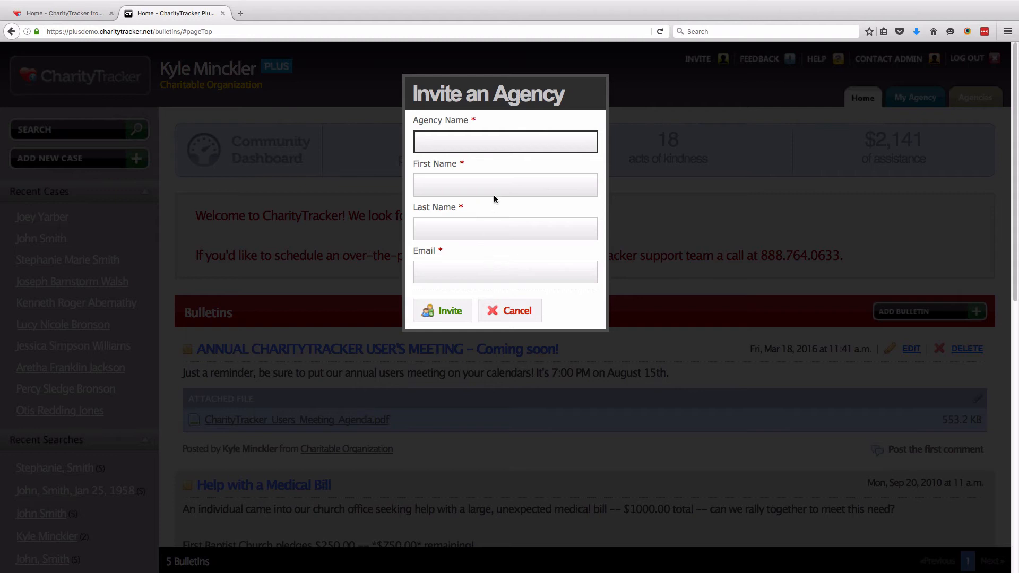
pyautogui.click(522, 308)
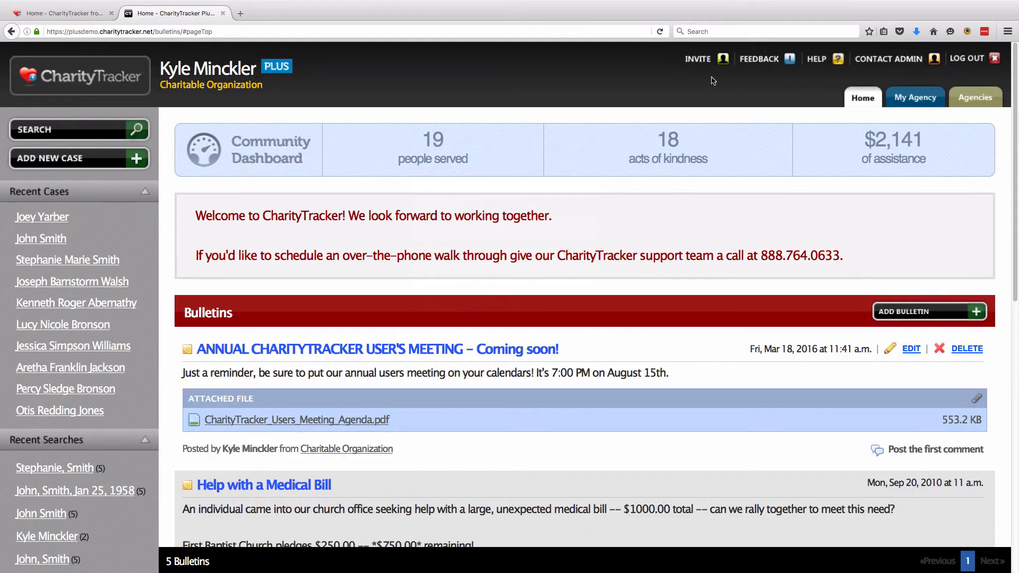
pyautogui.click(771, 64)
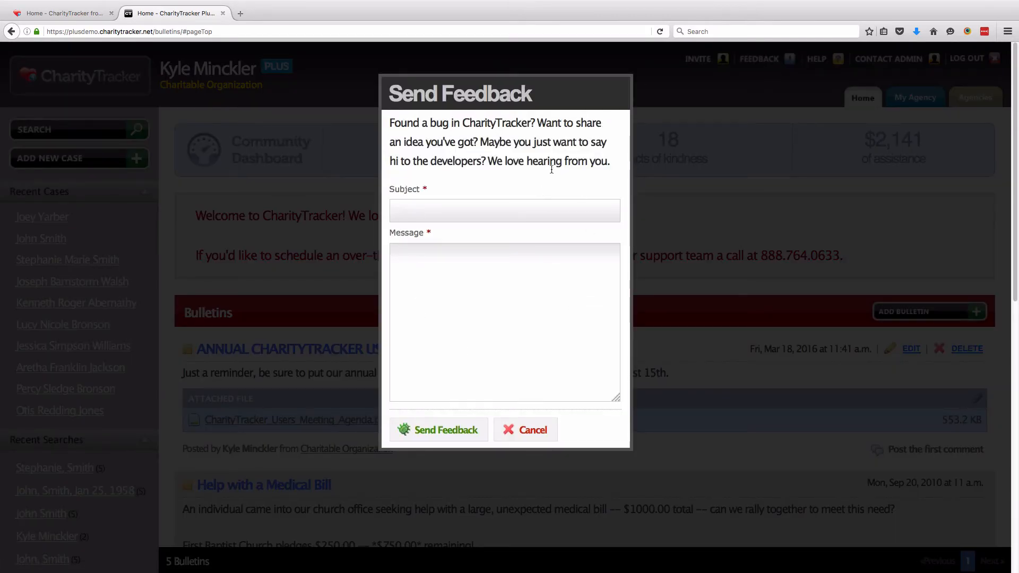
pyautogui.click(527, 428)
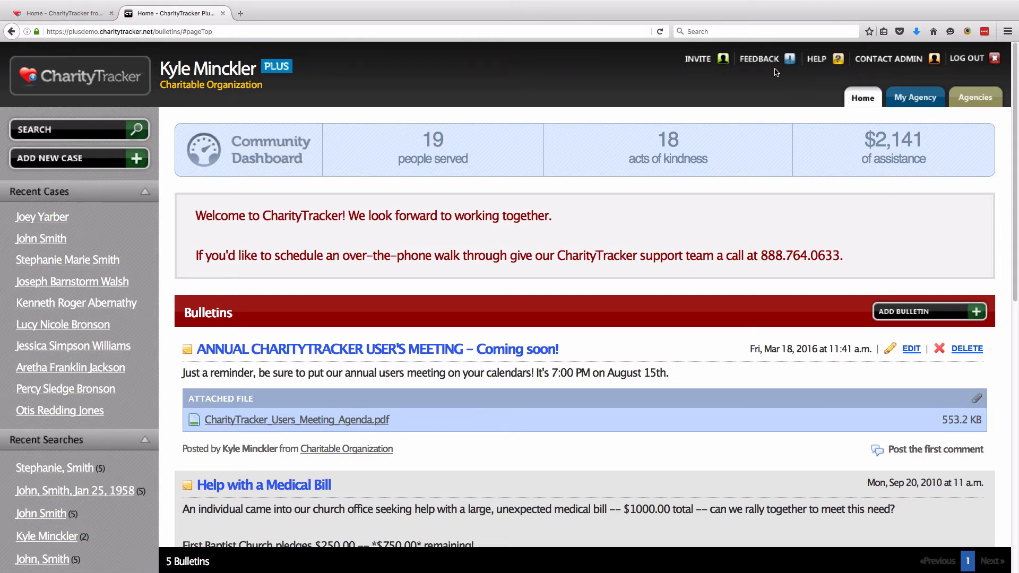
pyautogui.click(816, 59)
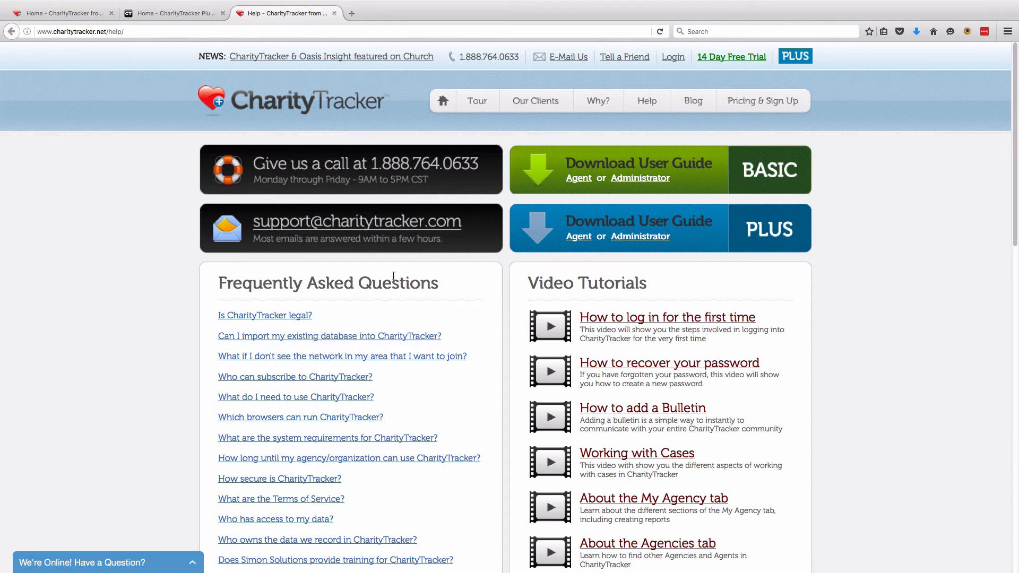
pyautogui.click(334, 13)
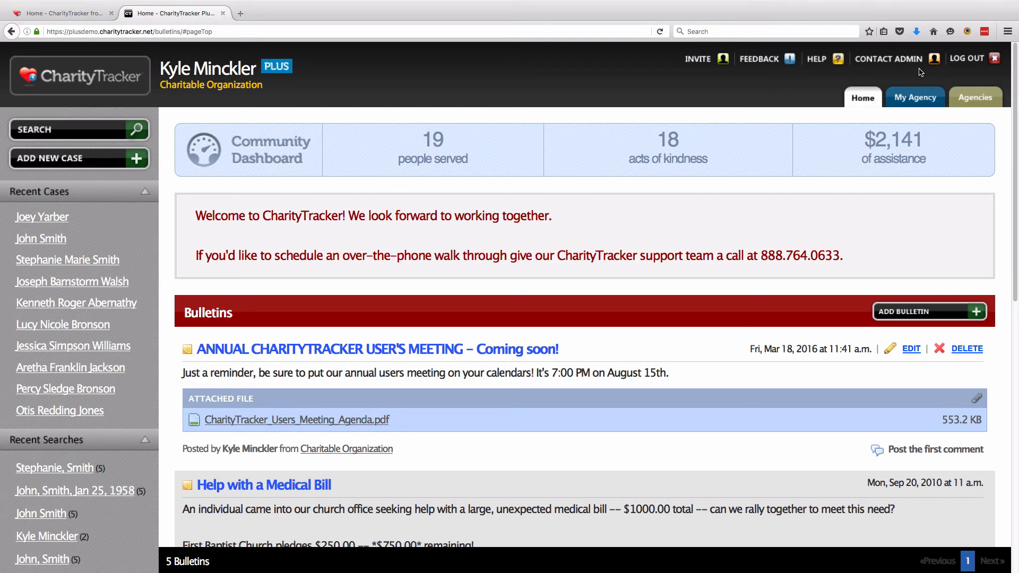
# Log out of the CharityTracker demo account
pyautogui.click(975, 61)
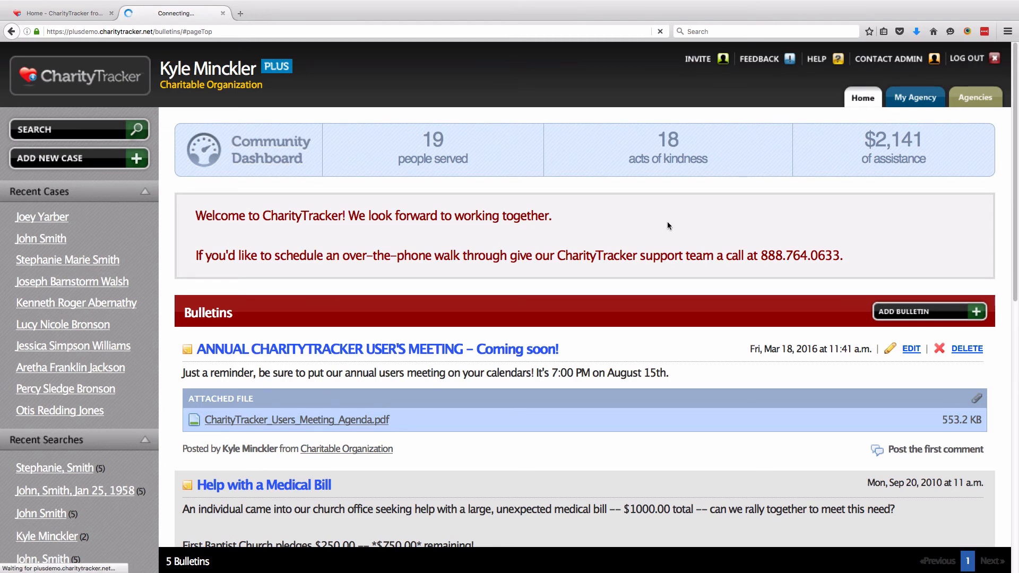